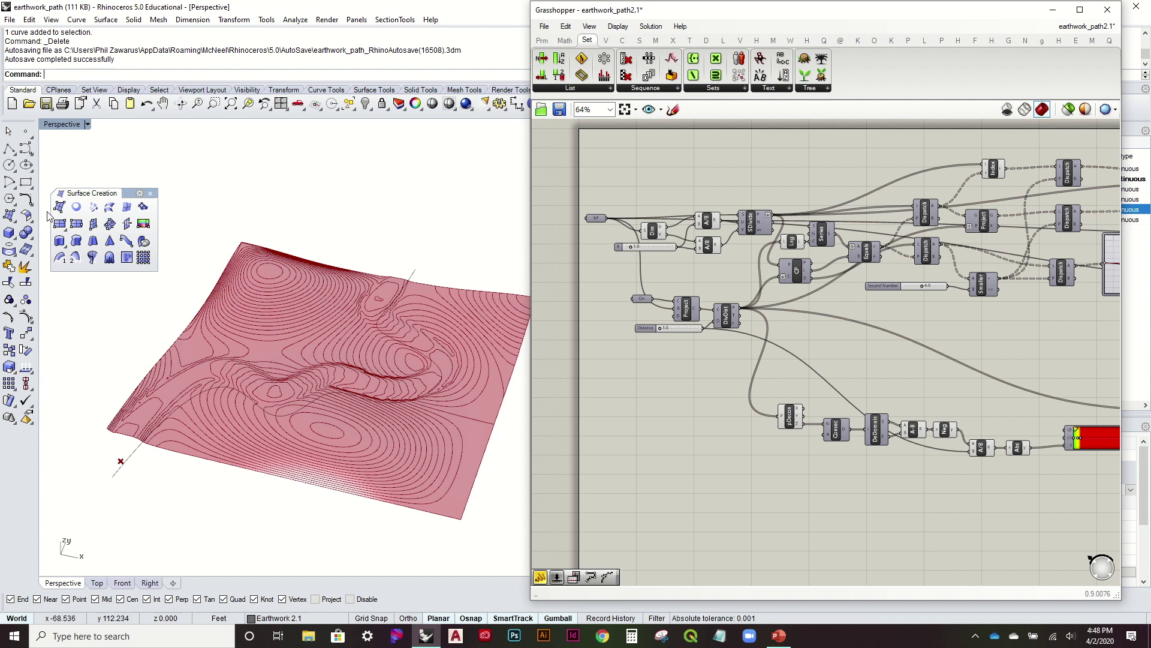
Examine the contoured terrain surface and its winding graded path from low, close and overhead viewpoints
right_click_drag(192, 243, 244, 193)
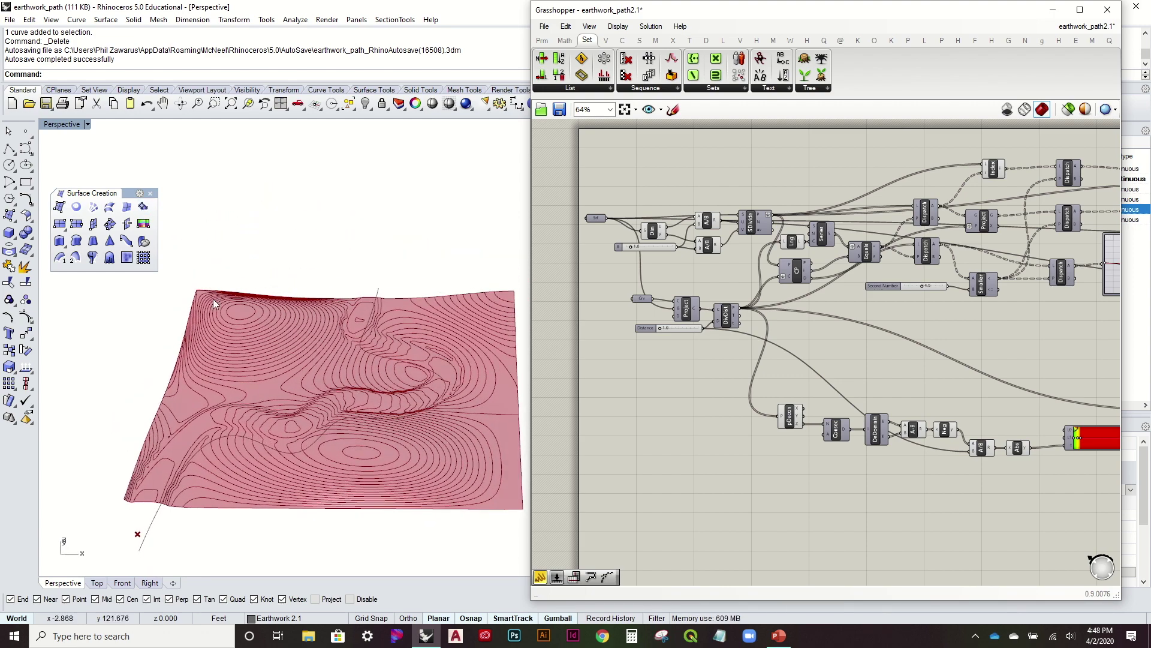
right_click_drag(210, 351, 218, 390)
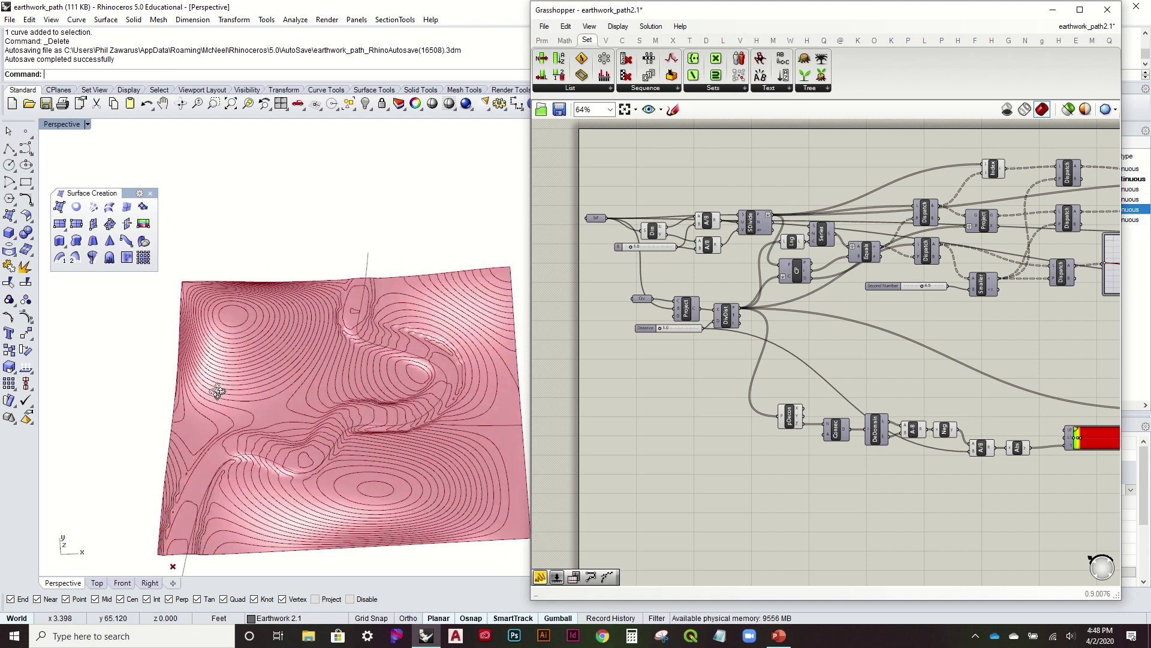
scroll(259, 478, "up", 3)
right_click_drag(261, 475, 271, 430)
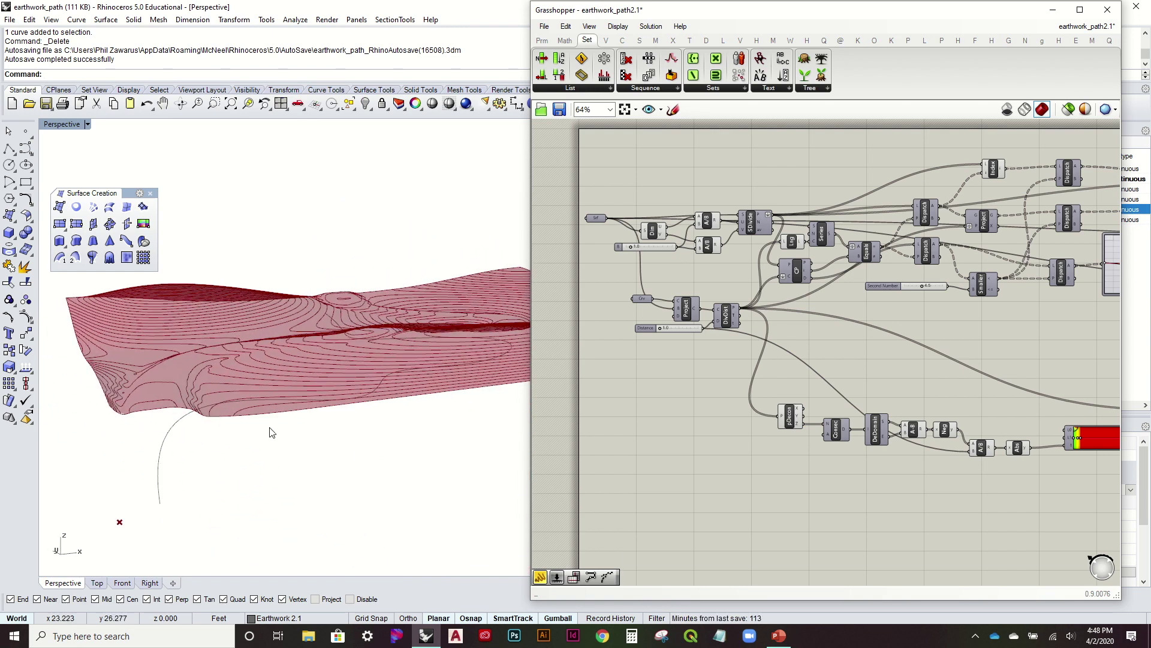
right_click_drag(209, 379, 268, 417)
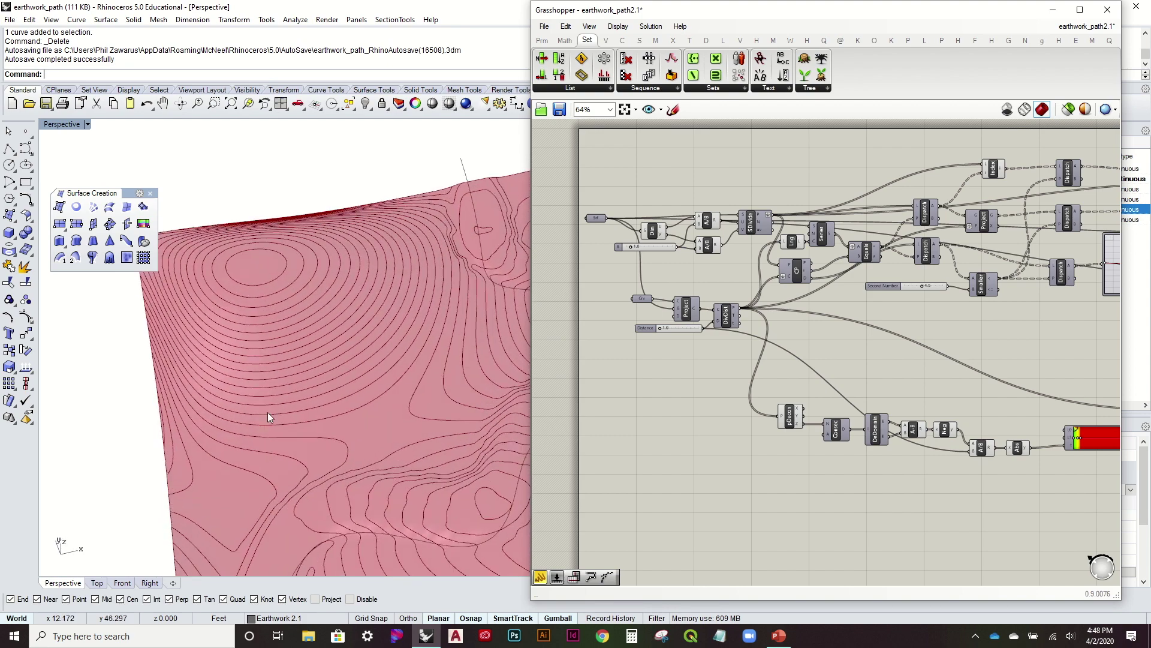
scroll(268, 412, "down", 4)
right_click_drag(350, 373, 217, 339, "shift")
scroll(217, 339, "down", 4)
right_click_drag(290, 342, 261, 370)
right_click_drag(268, 317, 314, 375)
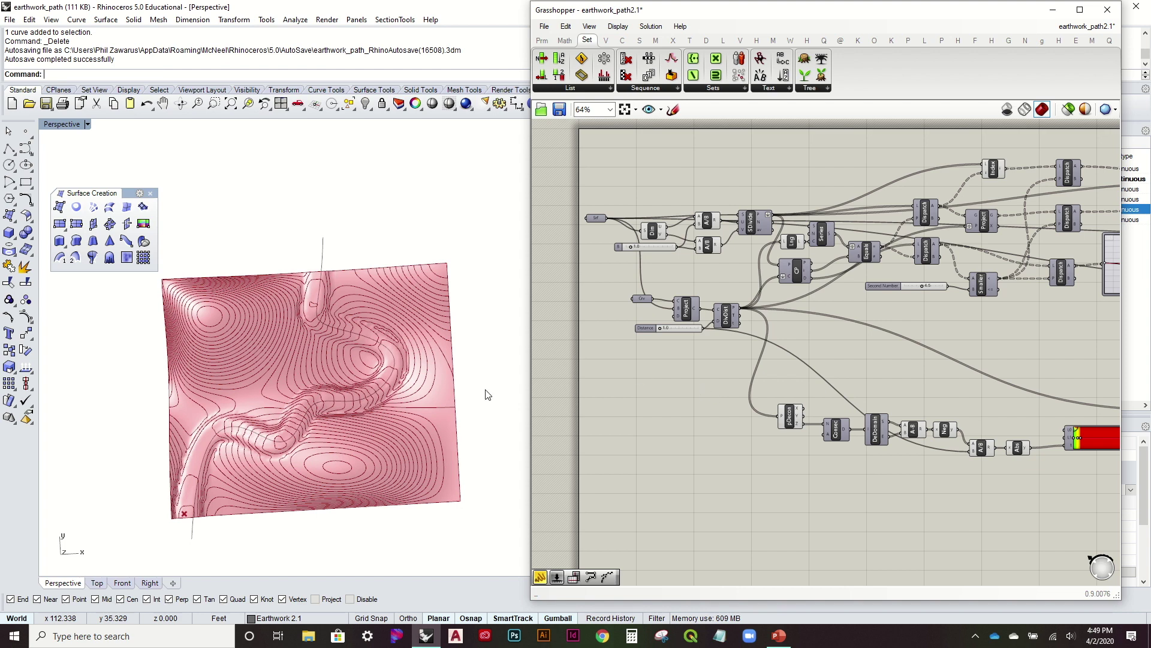
right_click_drag(411, 438, 412, 418)
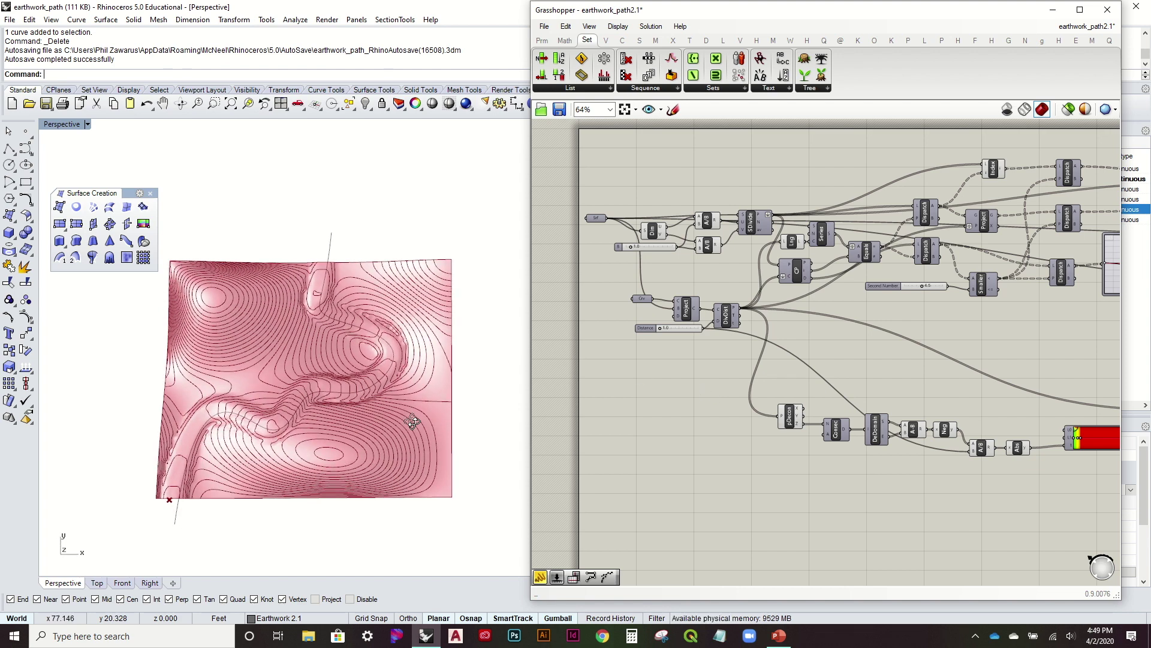
right_click_drag(412, 413, 409, 436)
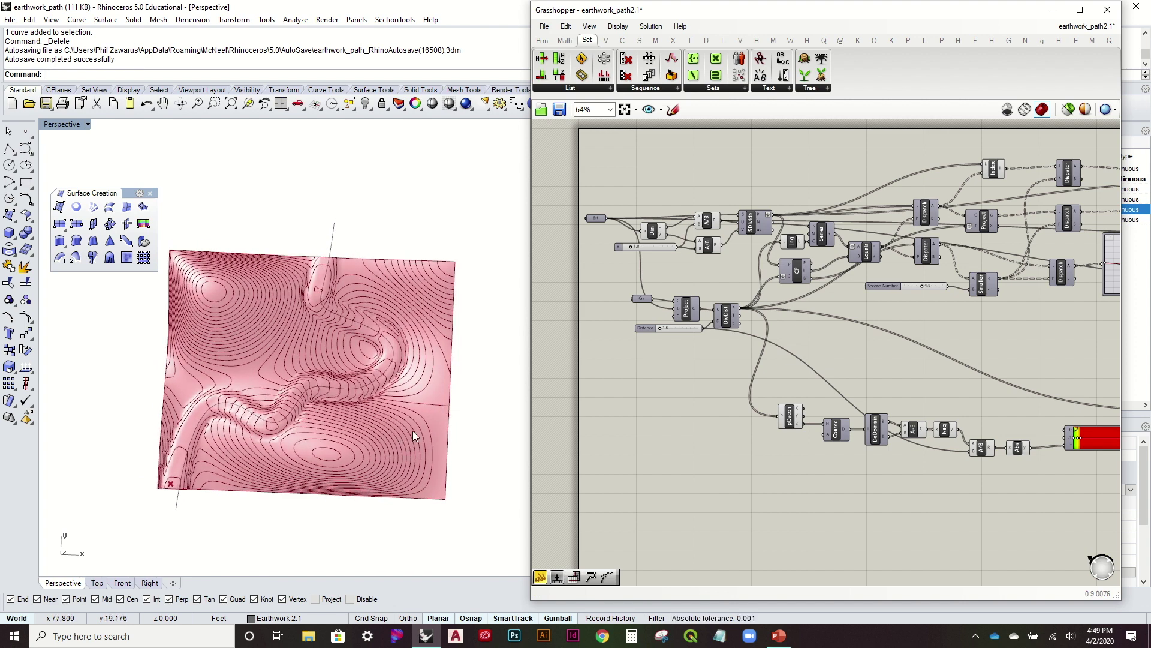
Turn on the preview of the Project component so the path curve is displayed on the terrain surface
right_click_drag(792, 348, 668, 347)
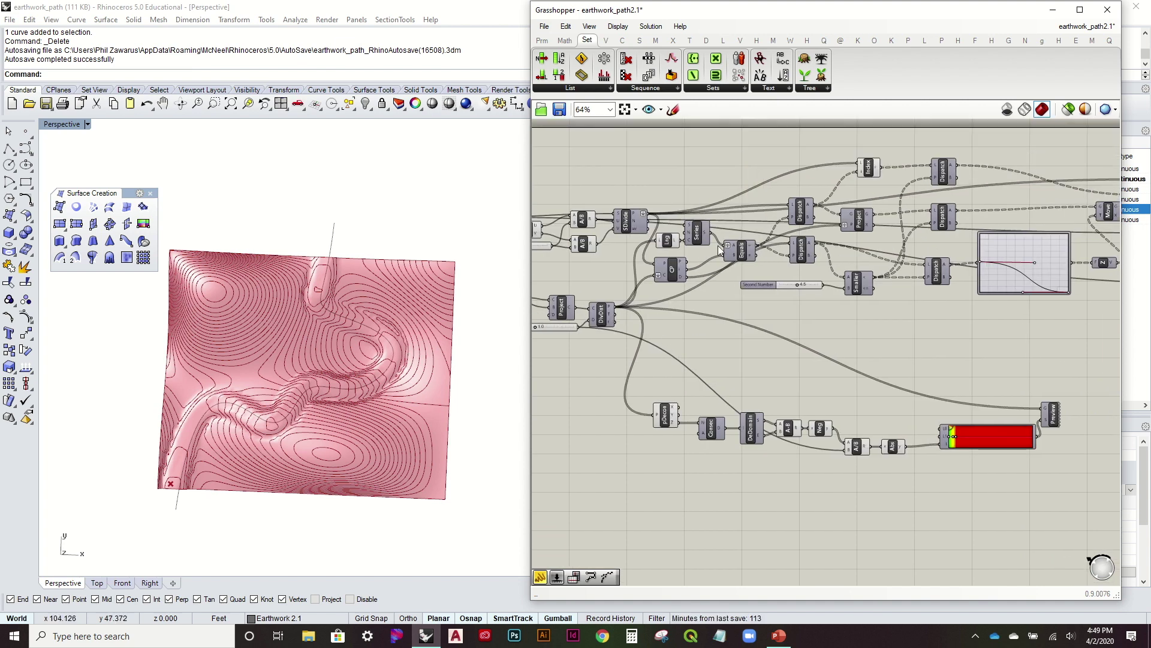
right_click_drag(673, 284, 768, 290)
right_click_drag(475, 350, 364, 269)
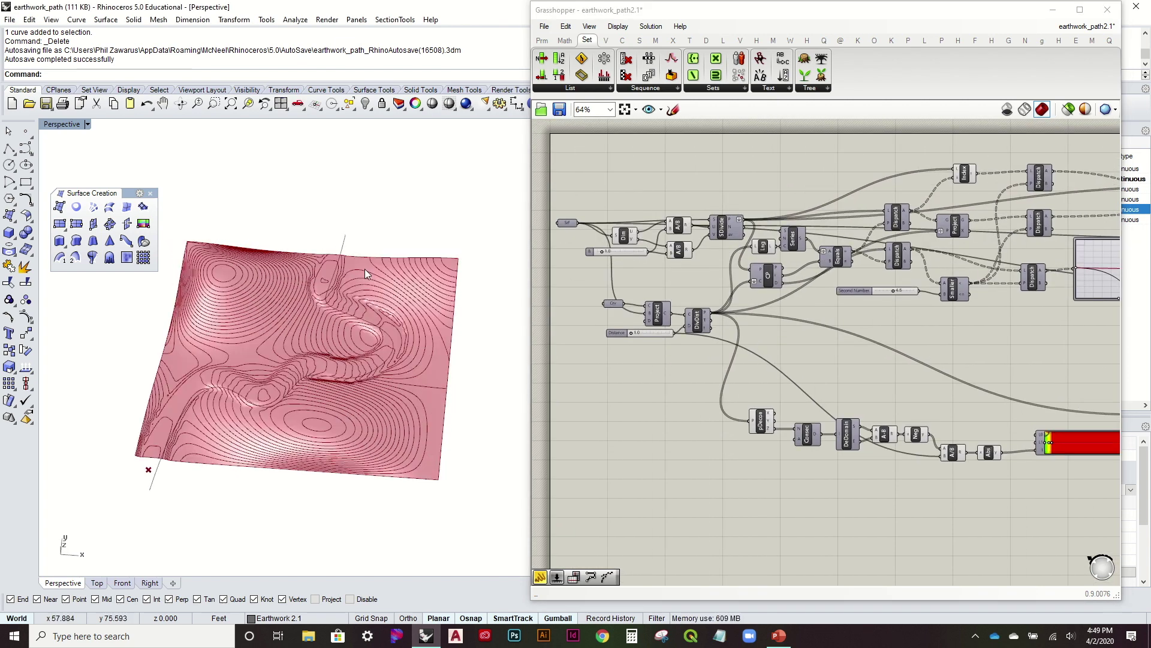
scroll(358, 260, "up", 3)
right_click_drag(380, 307, 419, 282)
scroll(696, 297, "up", 3)
right_click_drag(886, 312, 940, 311)
left_click(792, 336)
right_click(807, 331)
left_click(842, 358)
right_click_drag(414, 305, 434, 355)
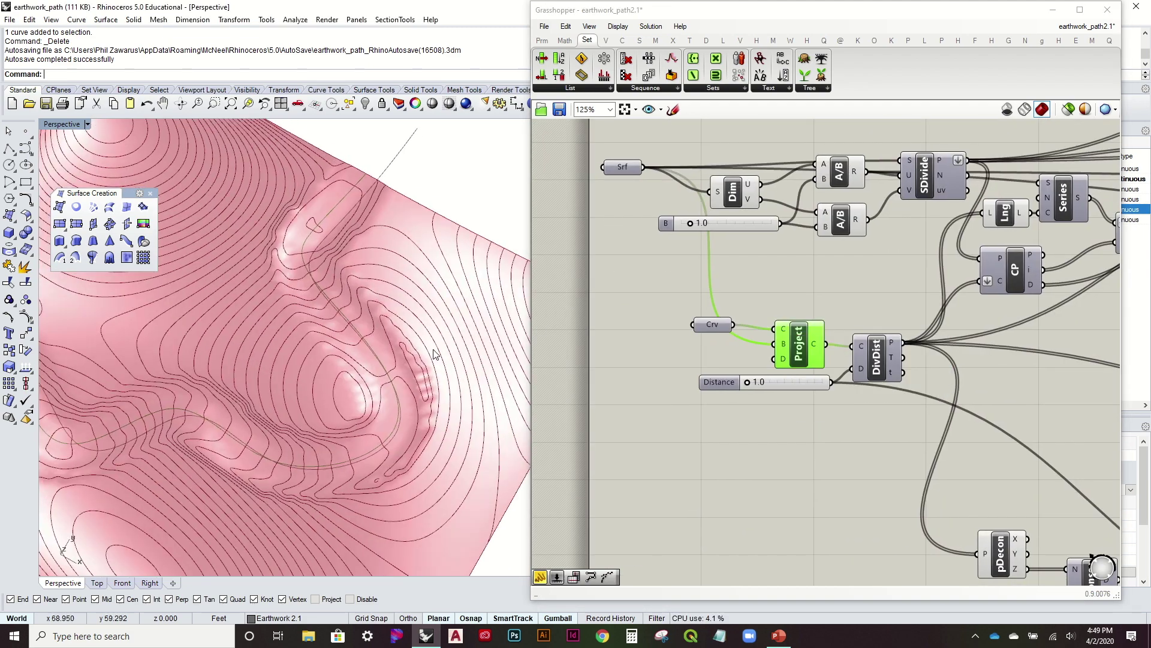
scroll(437, 358, "down", 3)
left_click(741, 494)
Examine the projected path curve against the regraded contours and the Graph Mapper curve that shapes the side slopes
right_click_drag(423, 415, 491, 320)
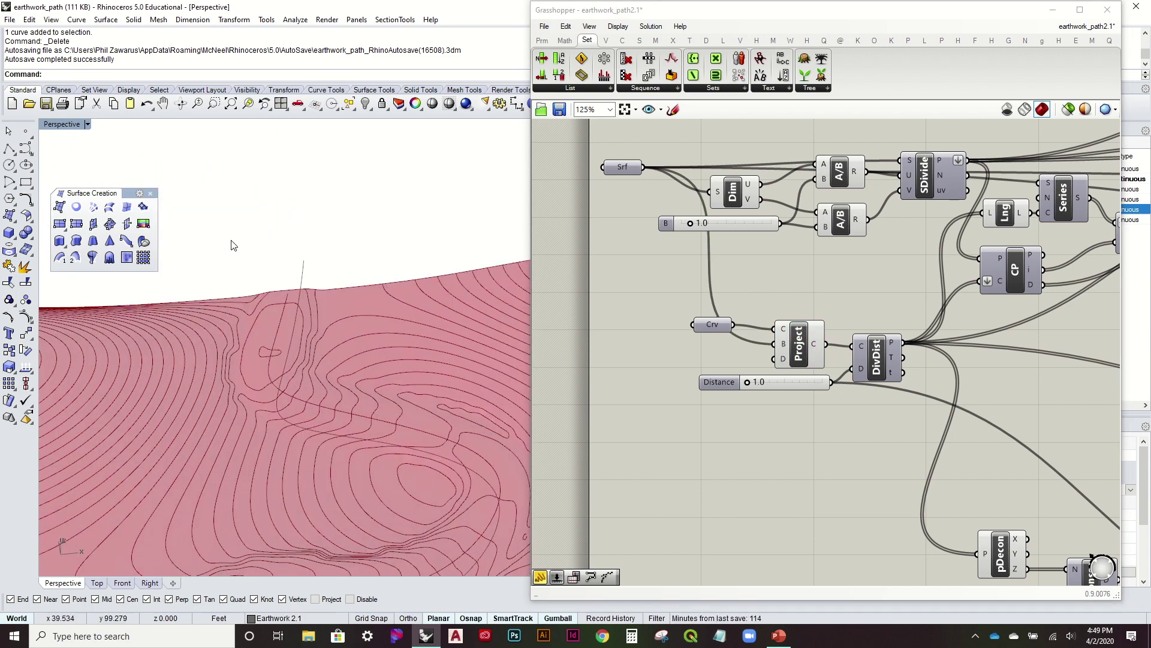
right_click_drag(283, 302, 321, 320)
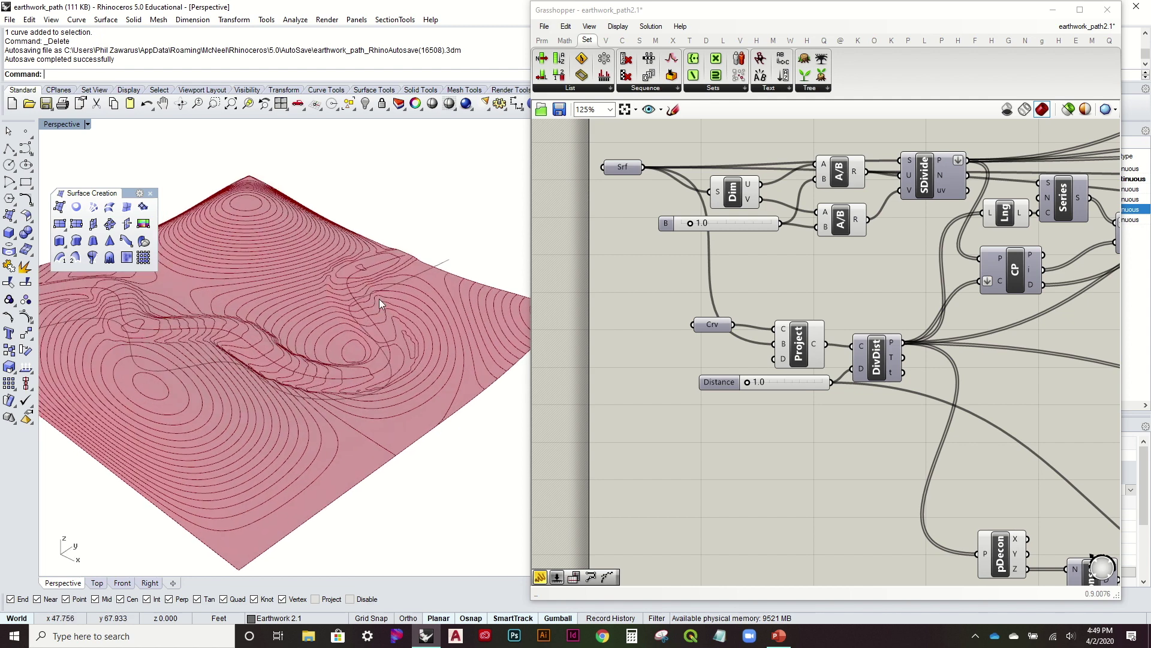
scroll(379, 299, "up", 3)
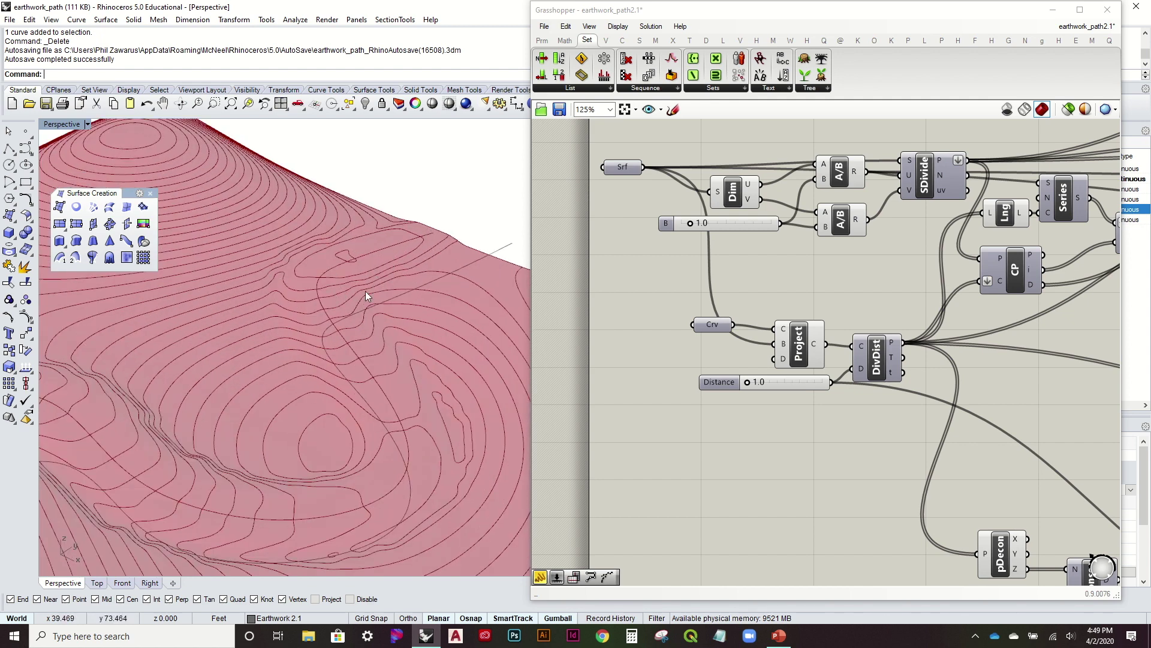
right_click_drag(357, 376, 390, 366)
scroll(822, 333, "down", 3)
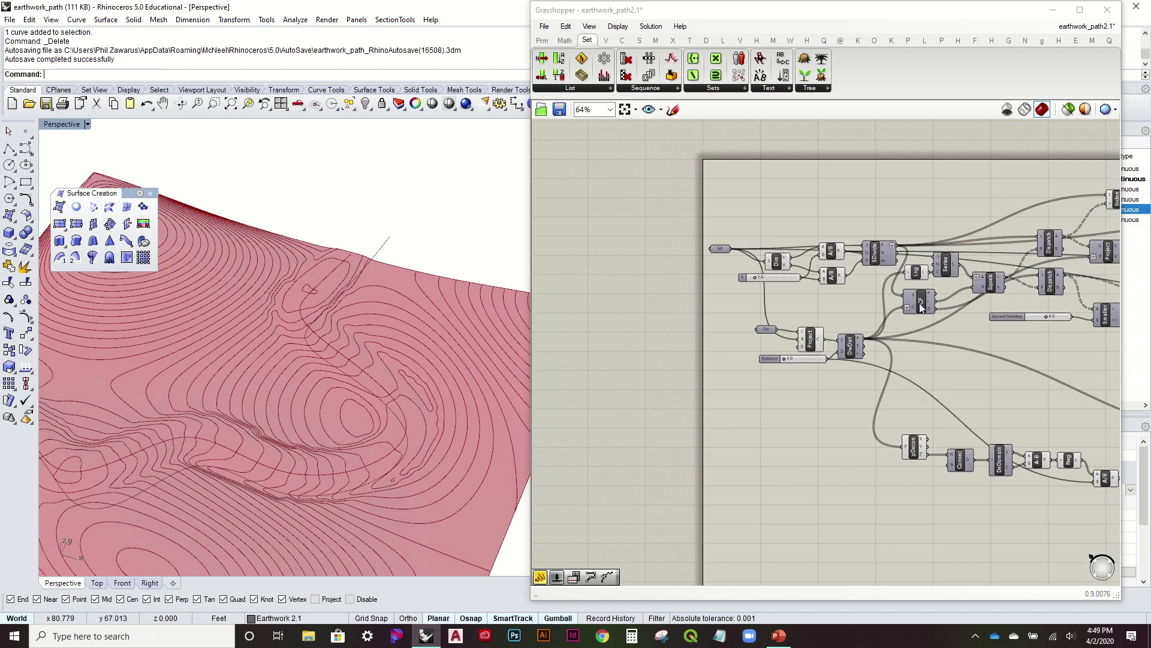
scroll(920, 303, "up", 3)
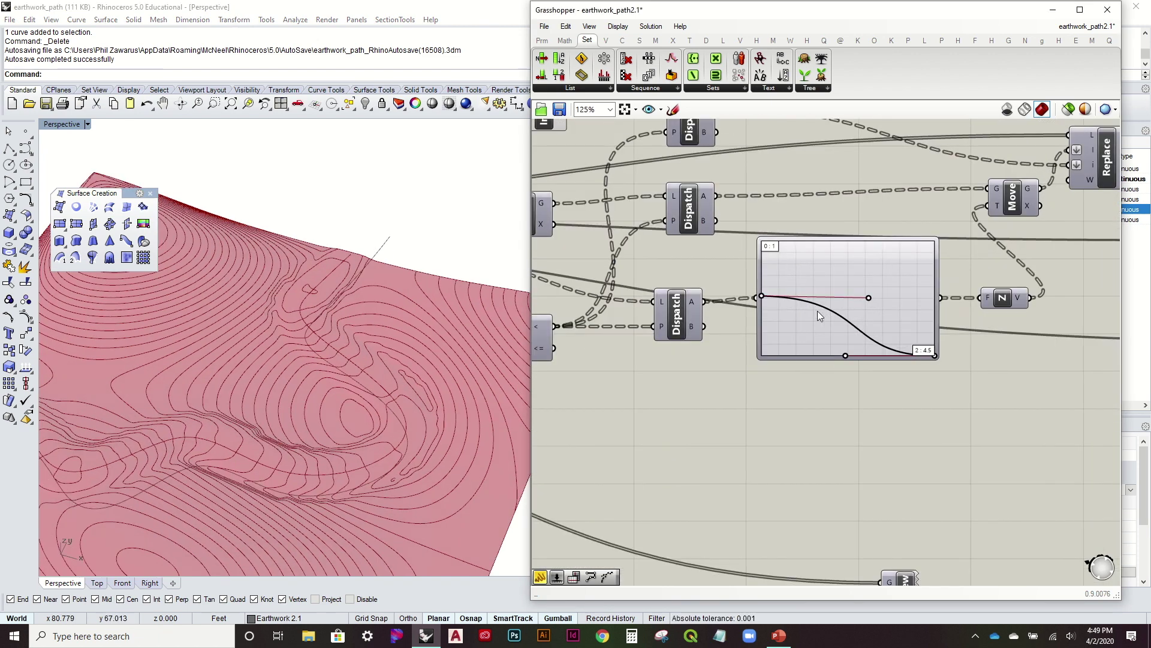
right_click_drag(462, 346, 402, 341)
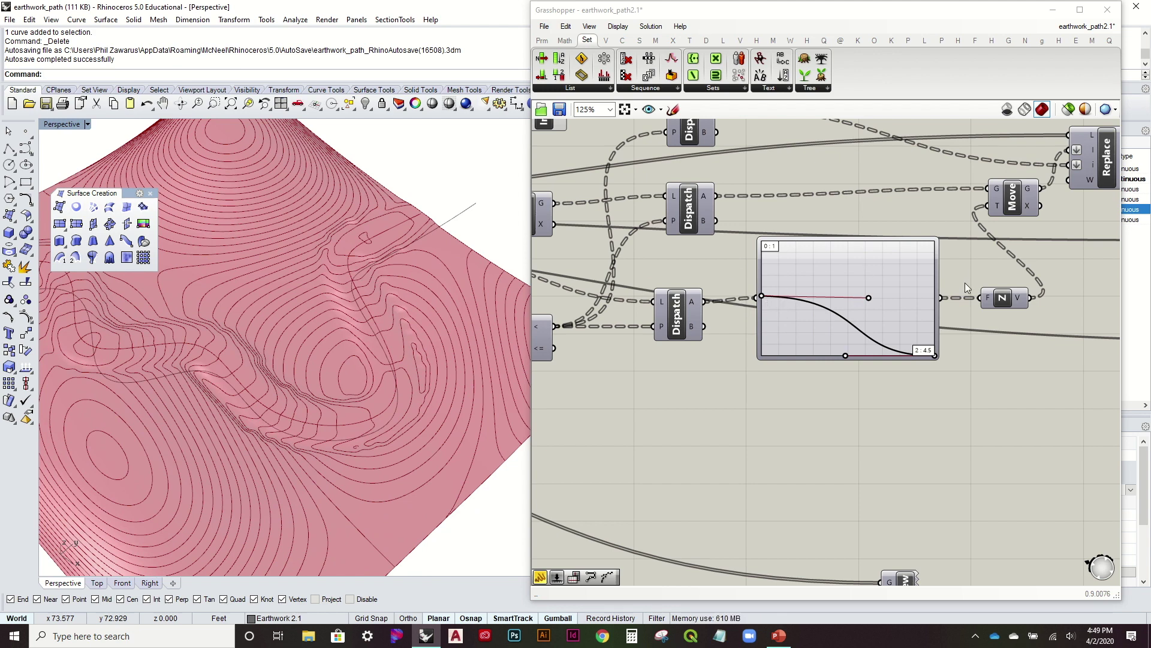
scroll(469, 266, "up", 3)
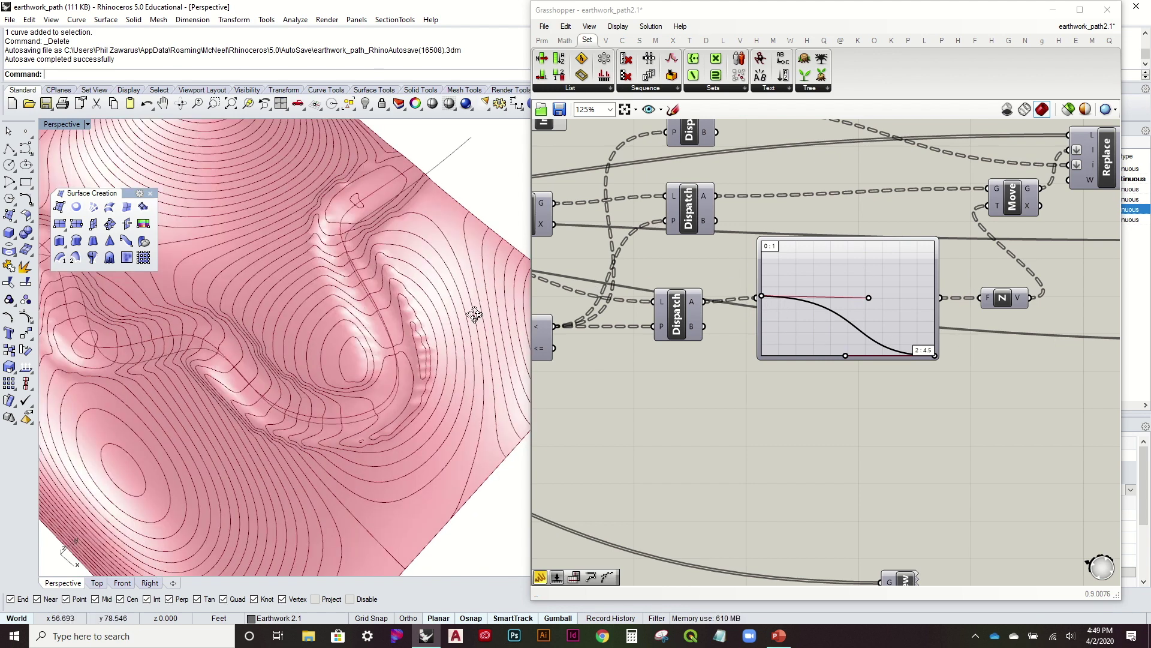
scroll(428, 318, "up", 5)
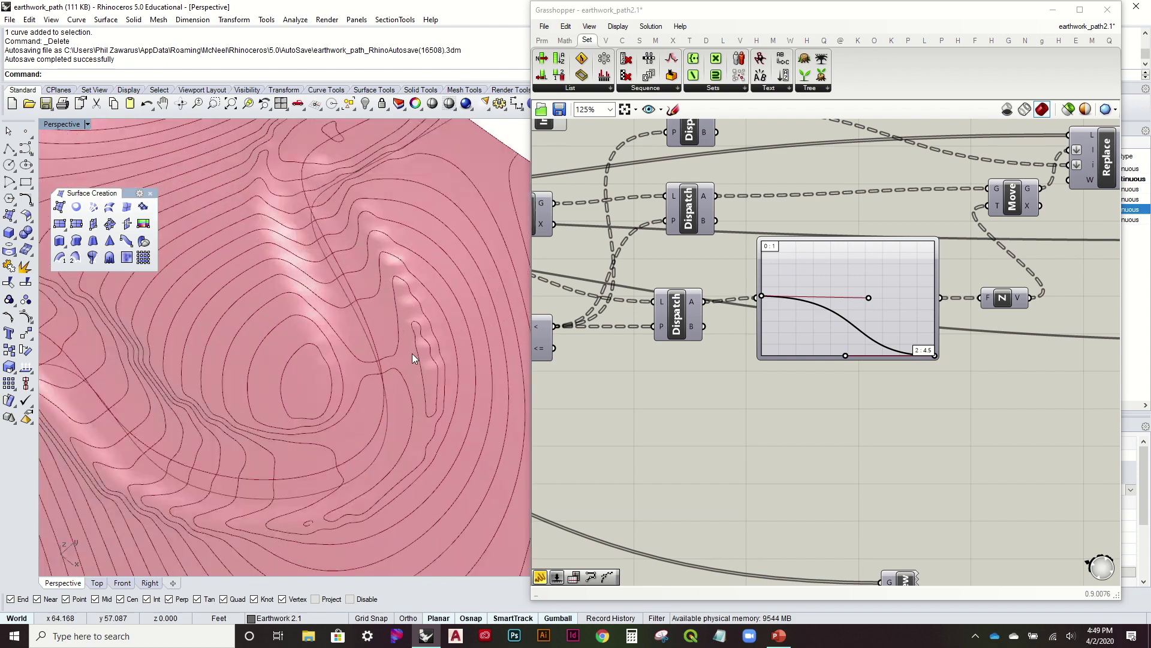
right_click_drag(400, 309, 419, 366)
scroll(785, 296, "down", 4)
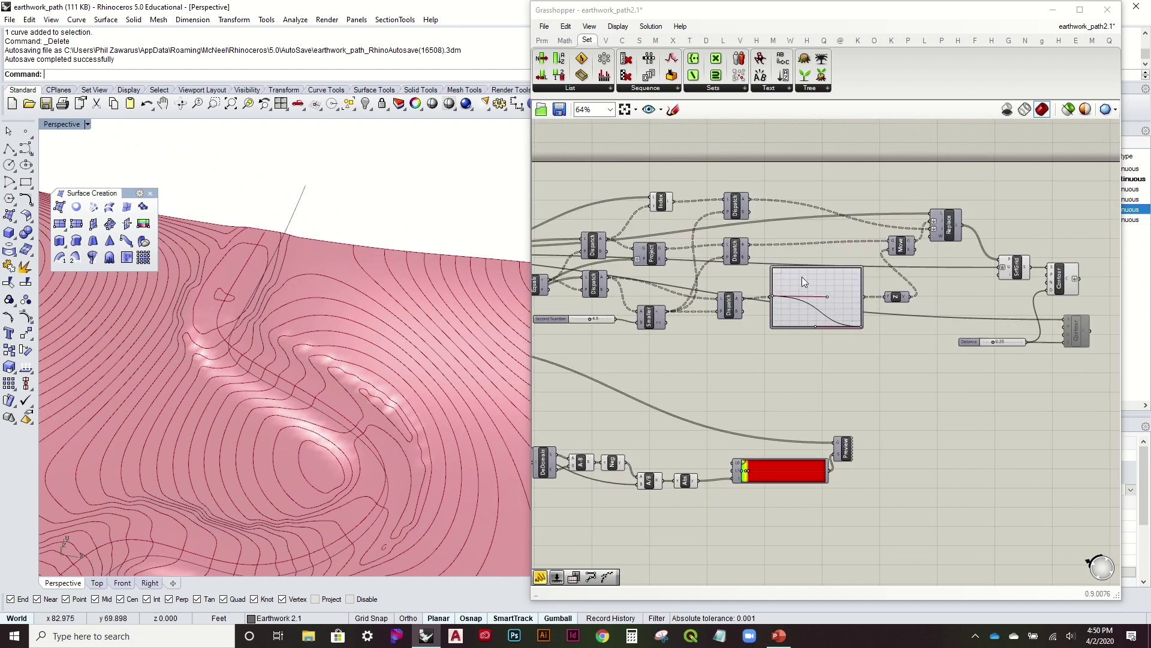
Inspect the slope-analysis branch of the definition and the terrain along the path's bends
right_click_drag(801, 276, 938, 211)
right_click_drag(808, 286, 873, 267)
mouse_move(375, 385)
right_mouse_down()
mouse_move(398, 432)
mouse_move(399, 300)
mouse_move(404, 354)
mouse_move(389, 388)
right_mouse_up()
right_click_drag(515, 420, 478, 427)
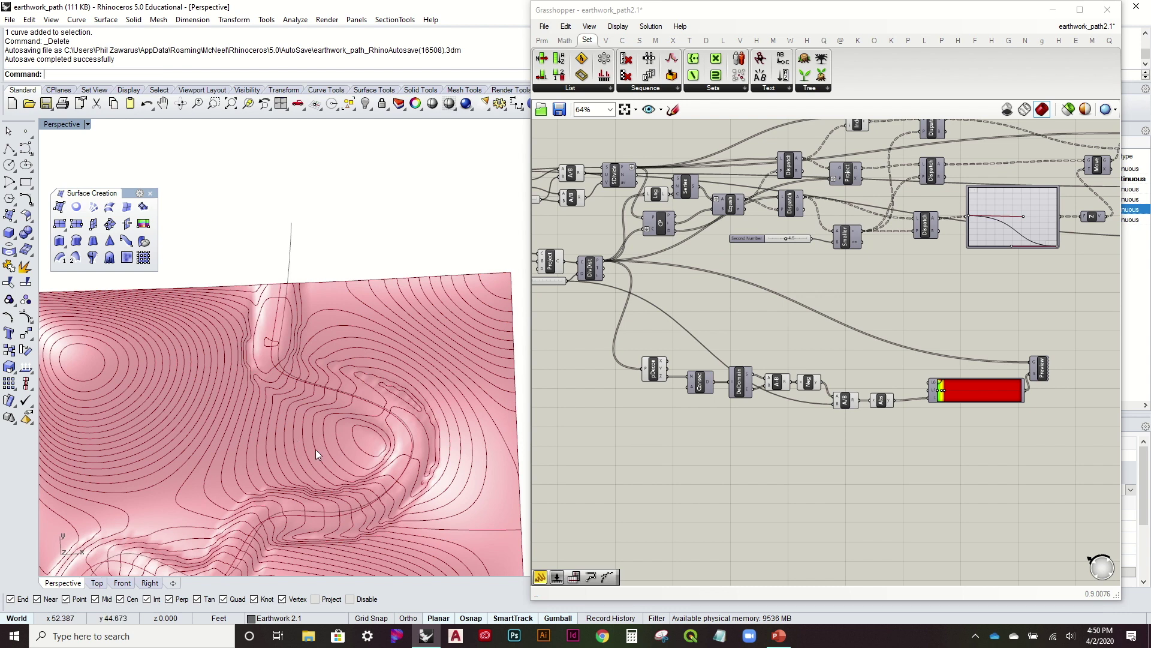
scroll(316, 448, "up", 4)
scroll(286, 329, "down", 2)
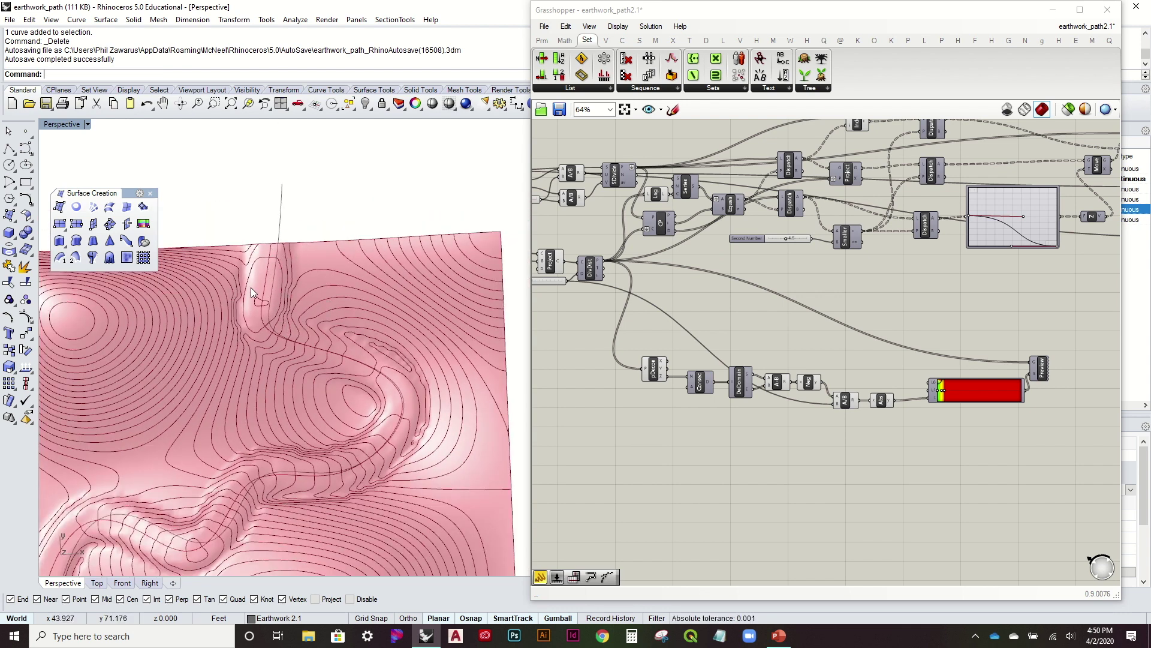
right_click_drag(427, 397, 335, 296)
right_click_drag(300, 371, 516, 372)
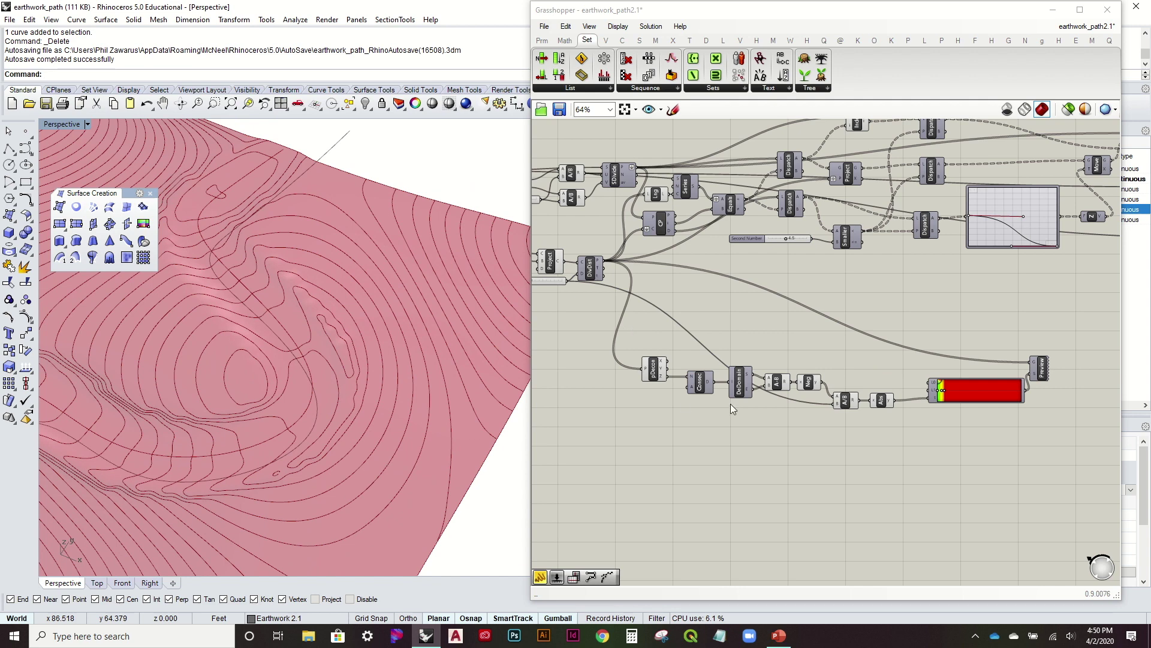
Turn on the Custom Preview component fed by the gradient to display the slope-coloured points along the path
scroll(1010, 339, "up", 5)
left_click(1000, 330)
left_click_drag(1002, 325, 1014, 322)
left_click(937, 285)
right_click_drag(493, 258, 424, 373)
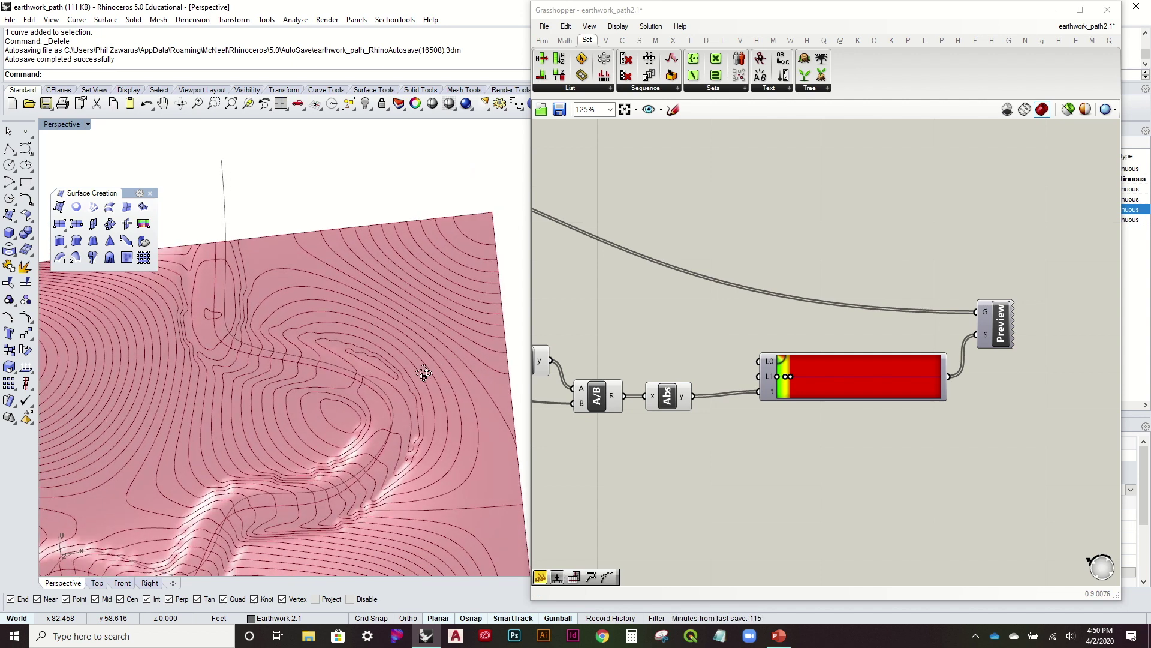
left_click(997, 324)
right_click(996, 315)
left_click(1029, 337)
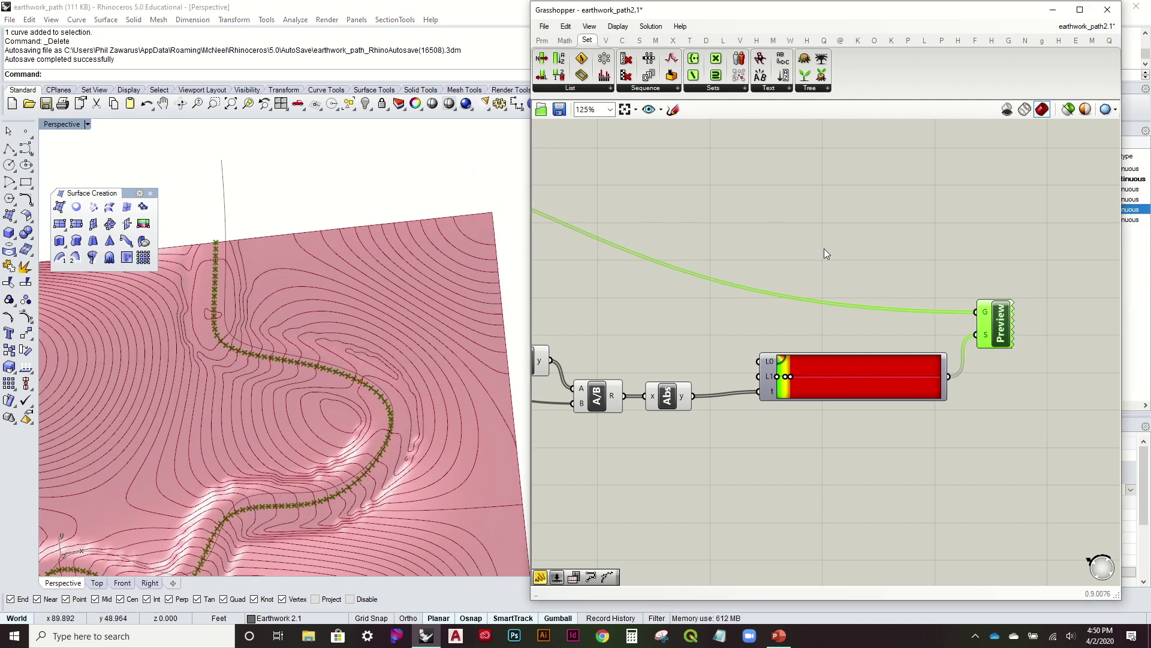
scroll(824, 249, "down", 2)
left_click(822, 232)
scroll(417, 295, "down", 6)
mouse_move(416, 295)
right_mouse_down()
mouse_move(392, 303)
mouse_move(420, 306)
right_mouse_up()
scroll(820, 288, "down", 3)
Turn off the preview of the SrfGrid component to hide the shaded terrain surface and leave the contours
right_click_drag(991, 174, 923, 241)
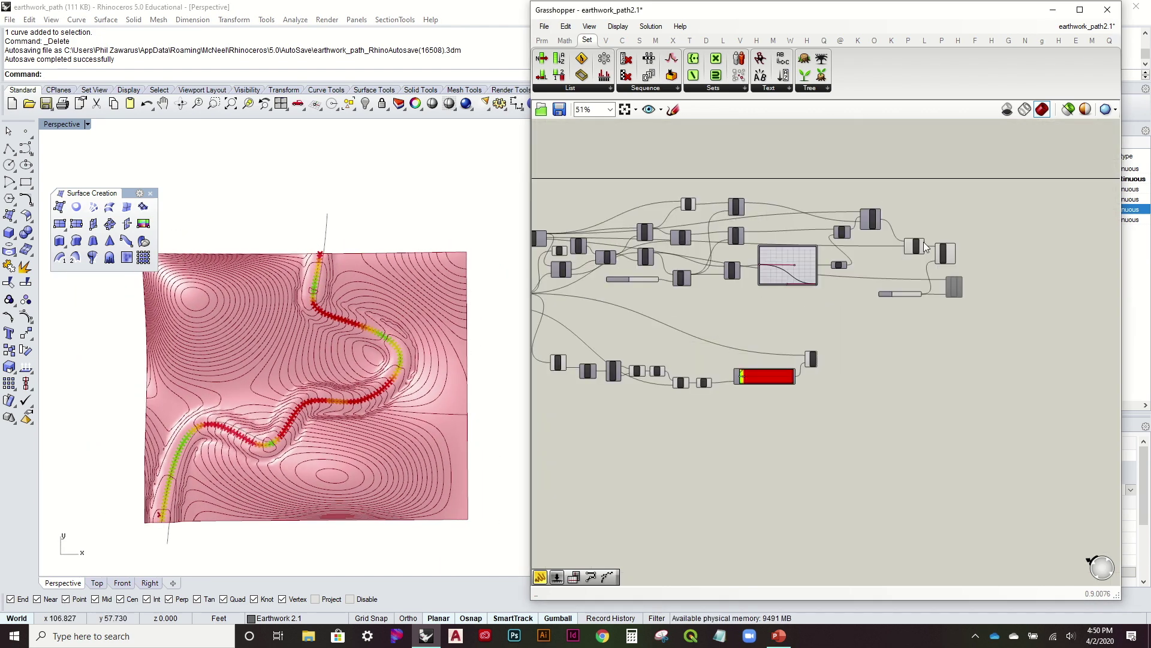
scroll(923, 241, "up", 3)
left_click(906, 248)
right_click(906, 247)
left_click(941, 272)
left_click(879, 370)
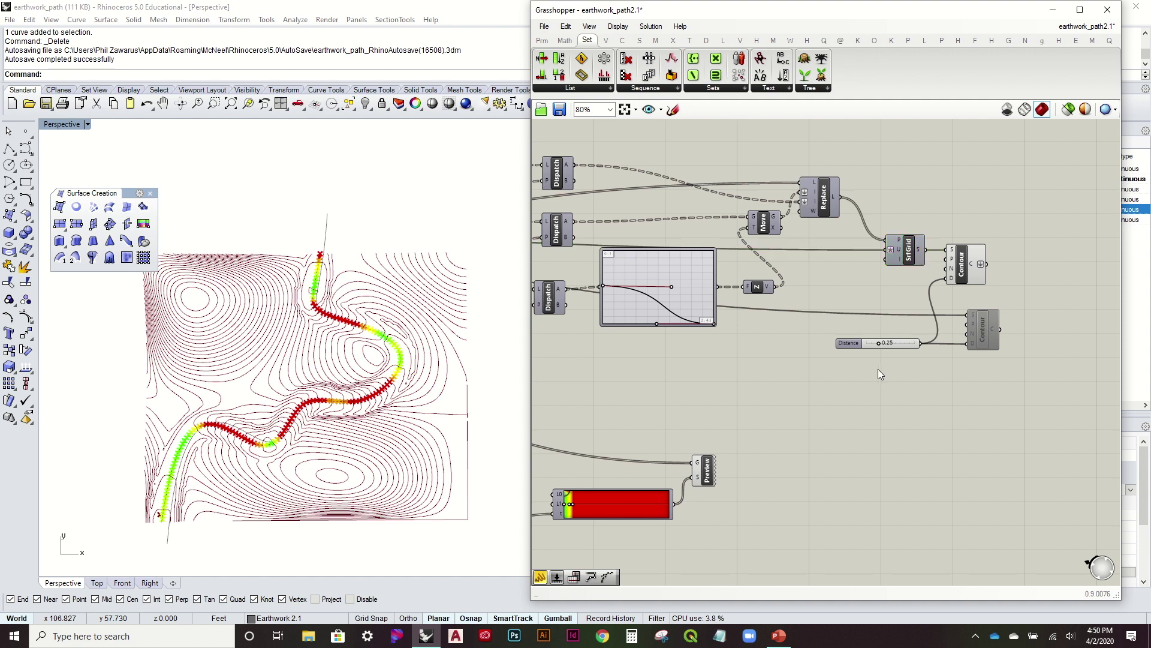
Examine the slope colours along the path together with the green, yellow and red stops of the Gradient component
scroll(418, 389, "down", 4)
right_click_drag(413, 395, 420, 384)
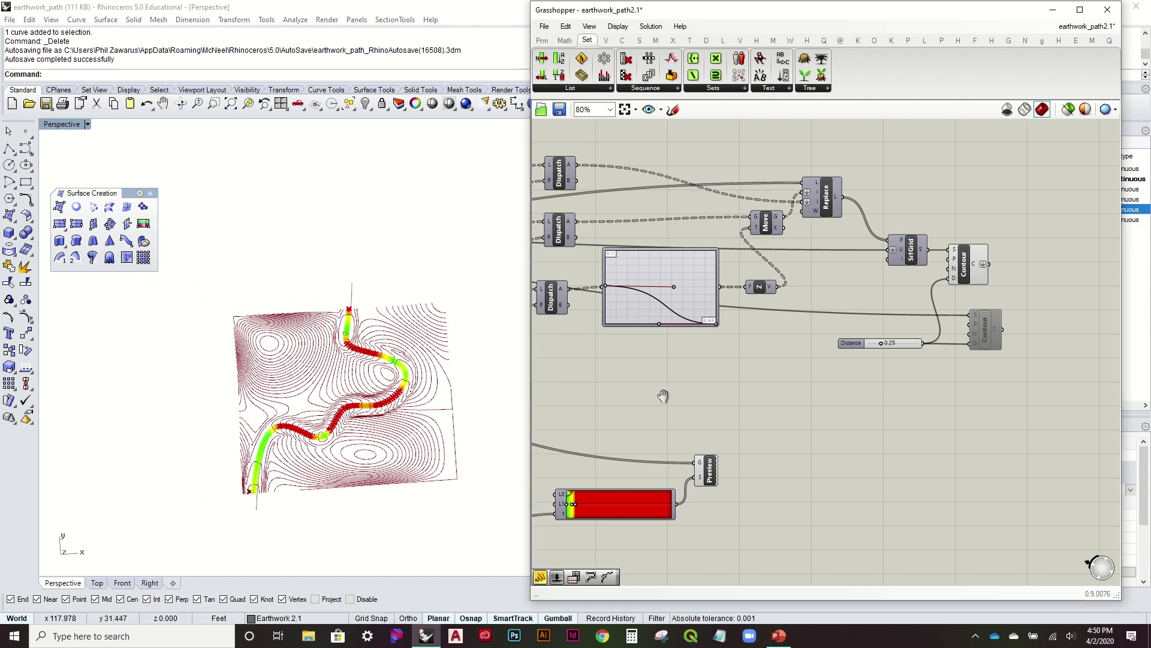
right_click_drag(667, 432, 953, 332)
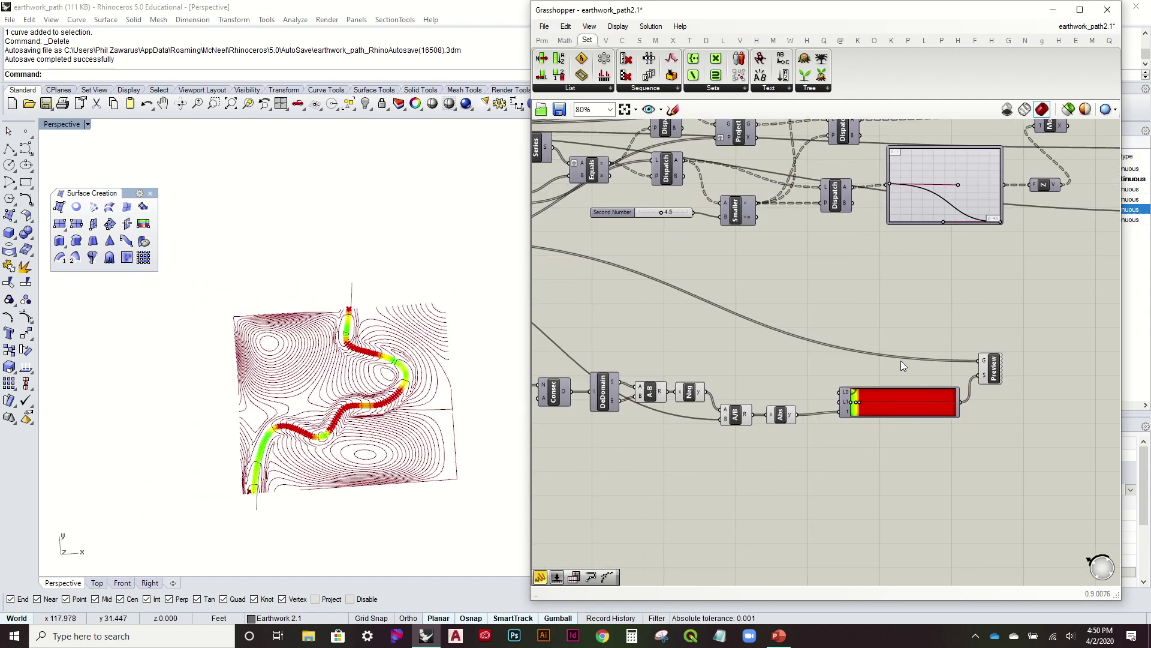
scroll(379, 415, "up", 4)
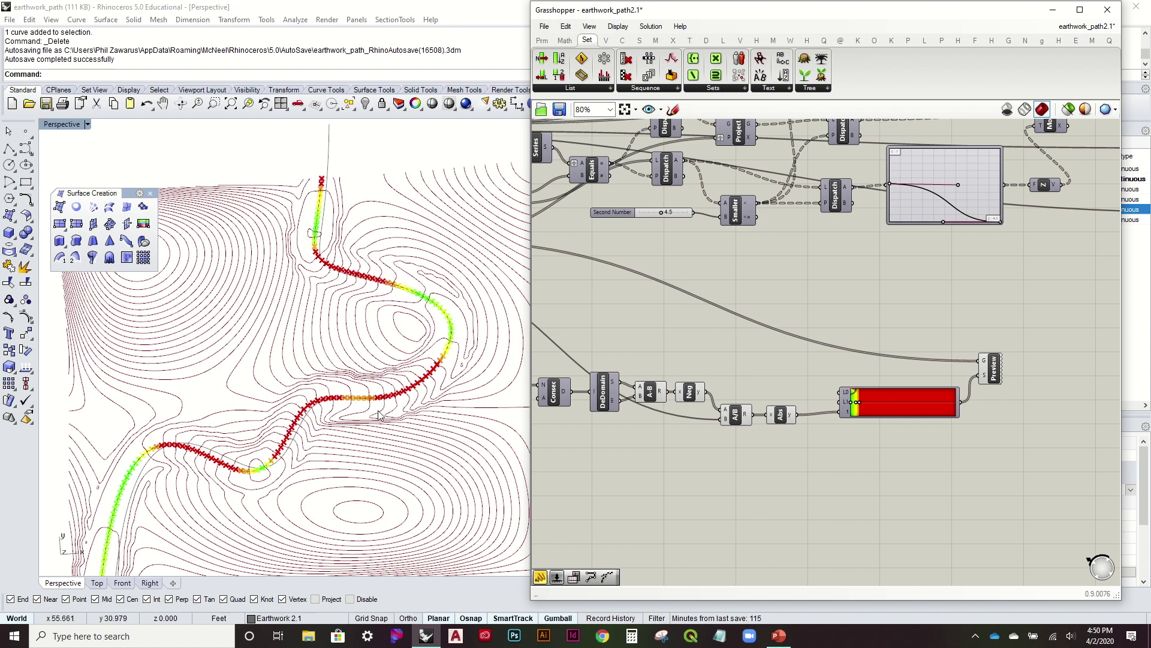
right_click_drag(394, 429, 440, 304)
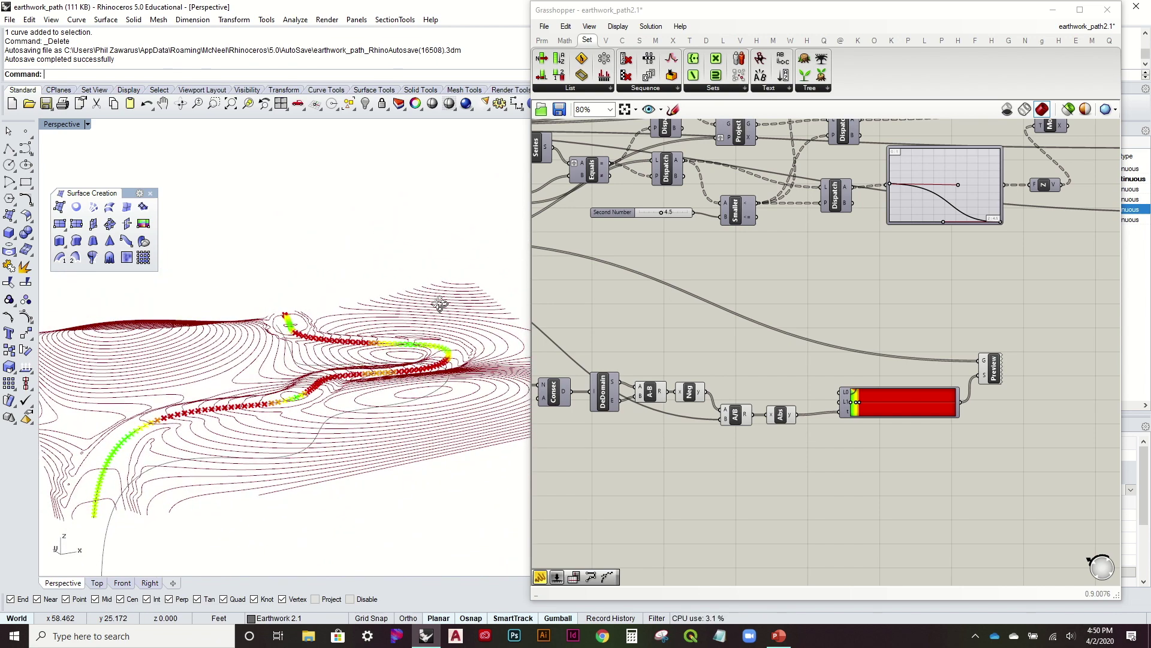
right_click_drag(440, 304, 438, 328)
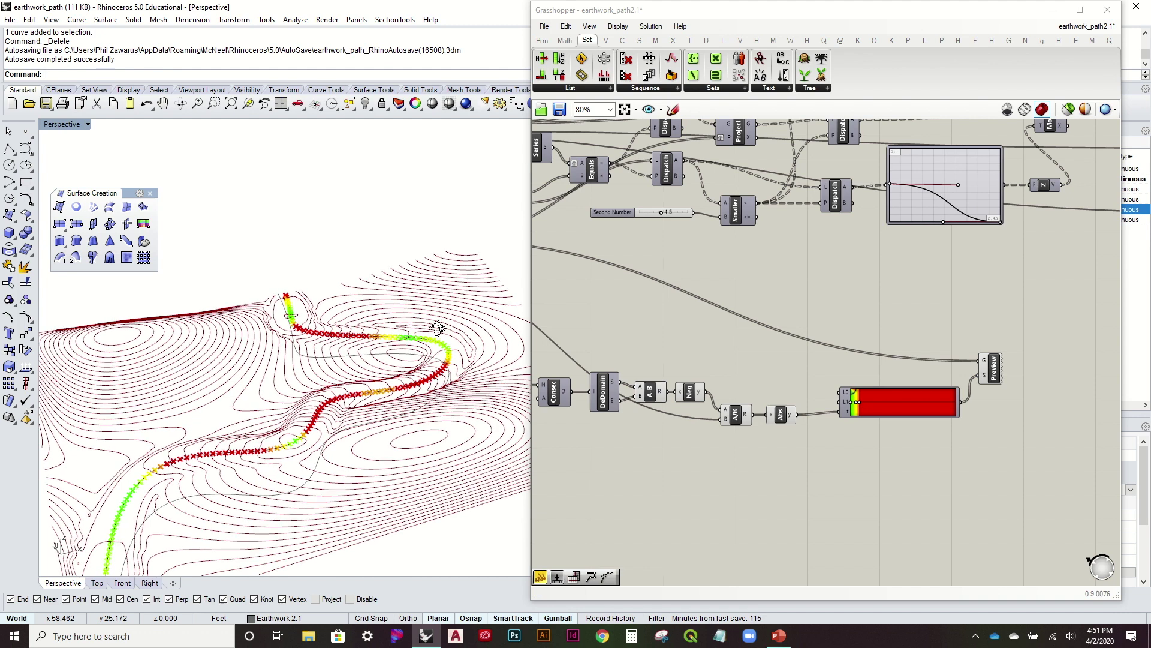
right_click_drag(439, 328, 433, 344)
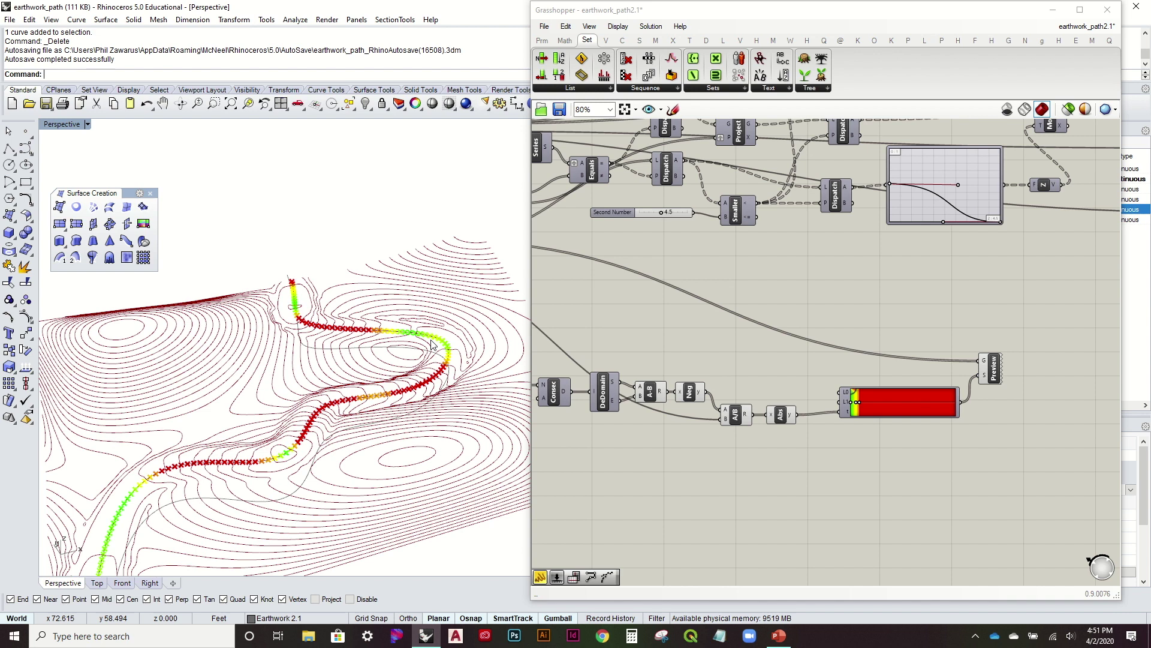
scroll(923, 425, "up", 8)
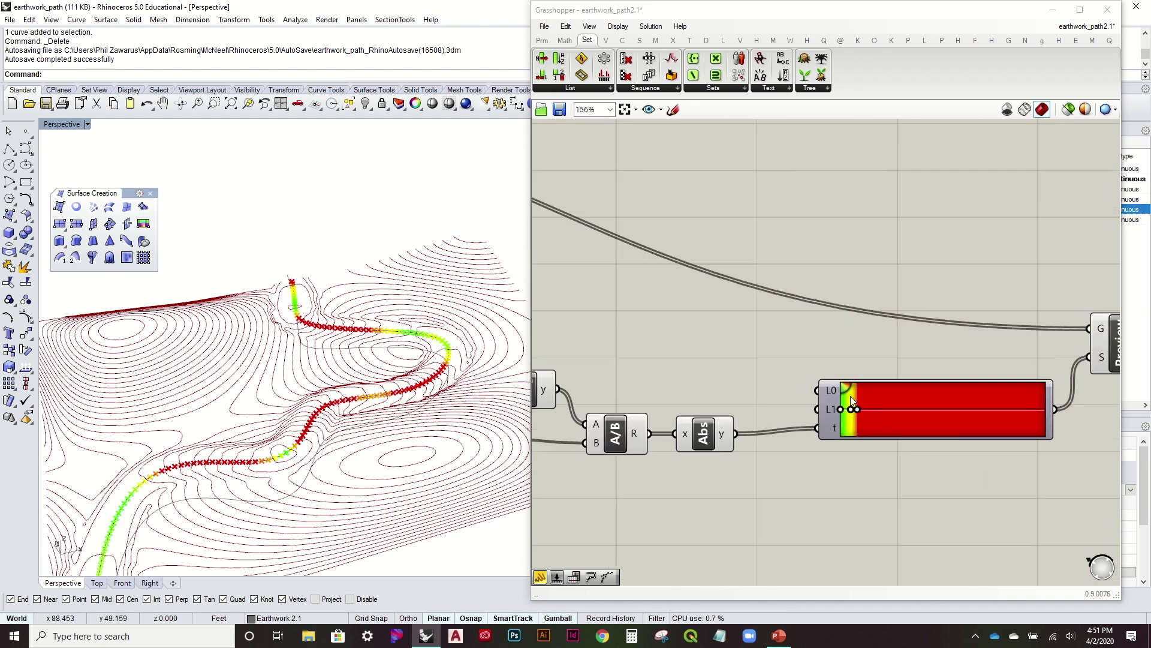
left_click(815, 383)
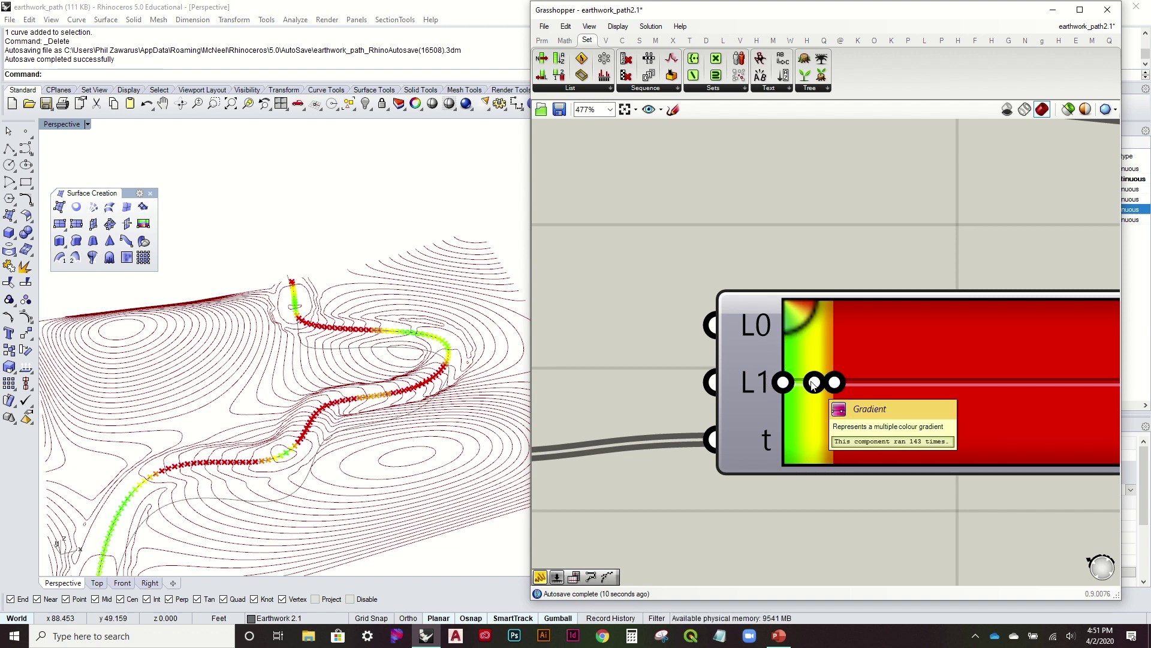
left_click(814, 384)
left_click(834, 387)
left_click(393, 339)
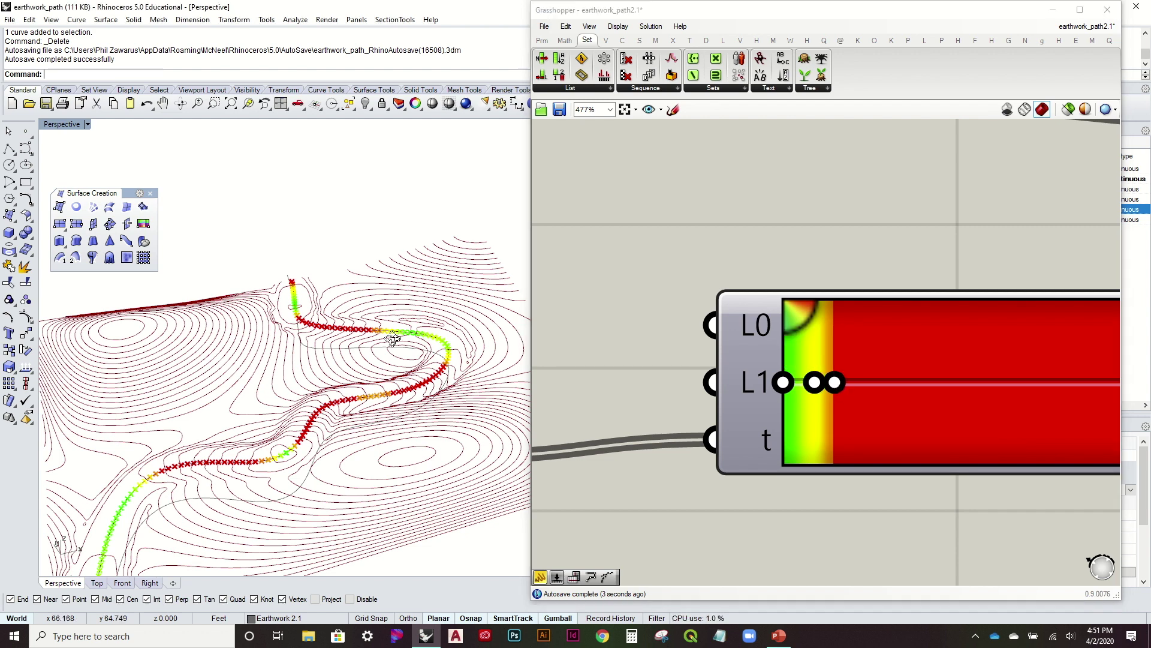
Examine the slope-coloured points along the whole path against the contours, from close-up bends to the full terrain extent
scroll(395, 348, "up", 2)
scroll(404, 343, "up", 3)
mouse_move(404, 343)
right_mouse_down()
mouse_move(404, 330)
mouse_move(405, 340)
right_mouse_up()
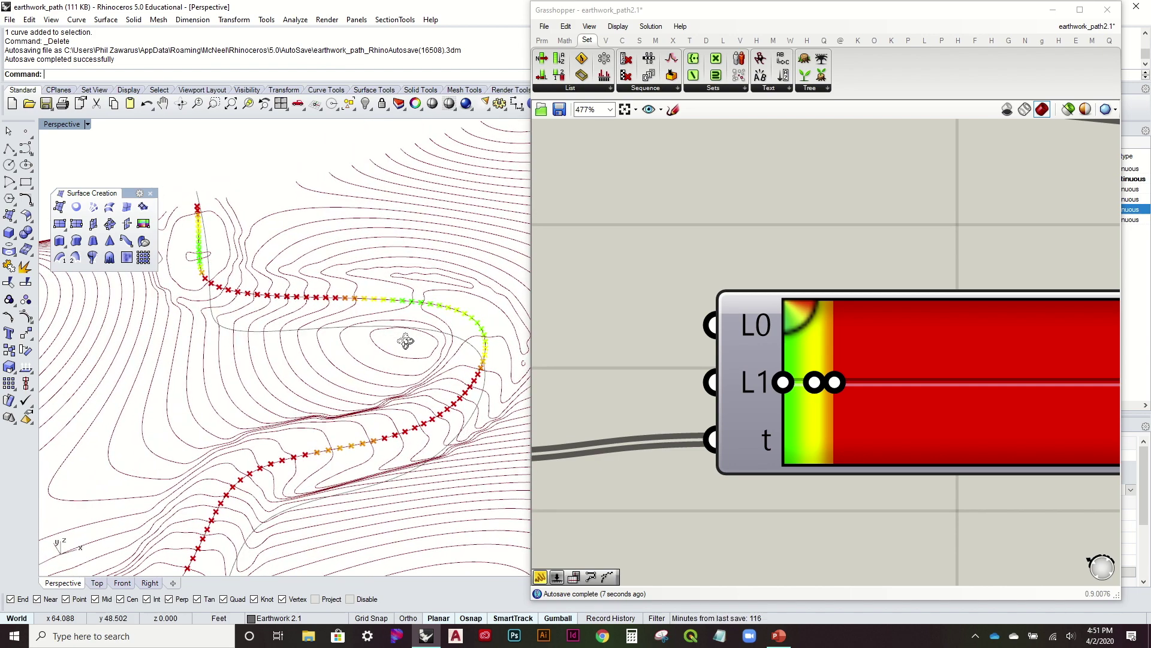
scroll(405, 341, "down", 3)
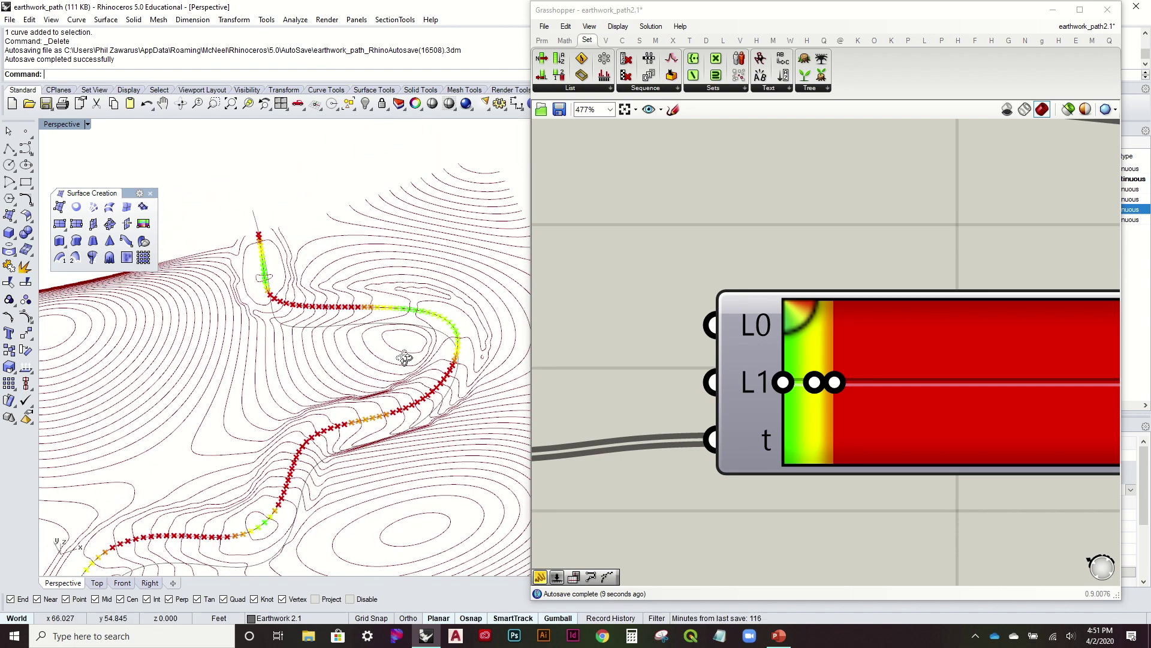
right_click_drag(405, 360, 368, 363)
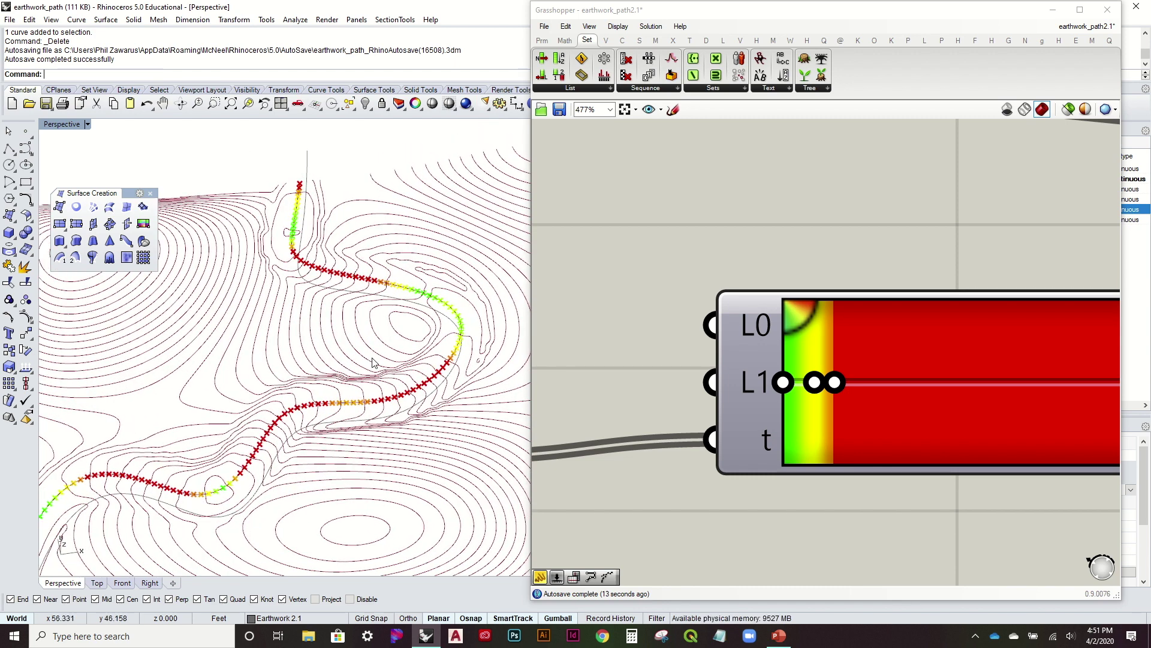
mouse_move(445, 359)
right_mouse_down()
mouse_move(441, 345)
mouse_move(444, 353)
right_mouse_up()
right_click_drag(360, 339, 416, 417)
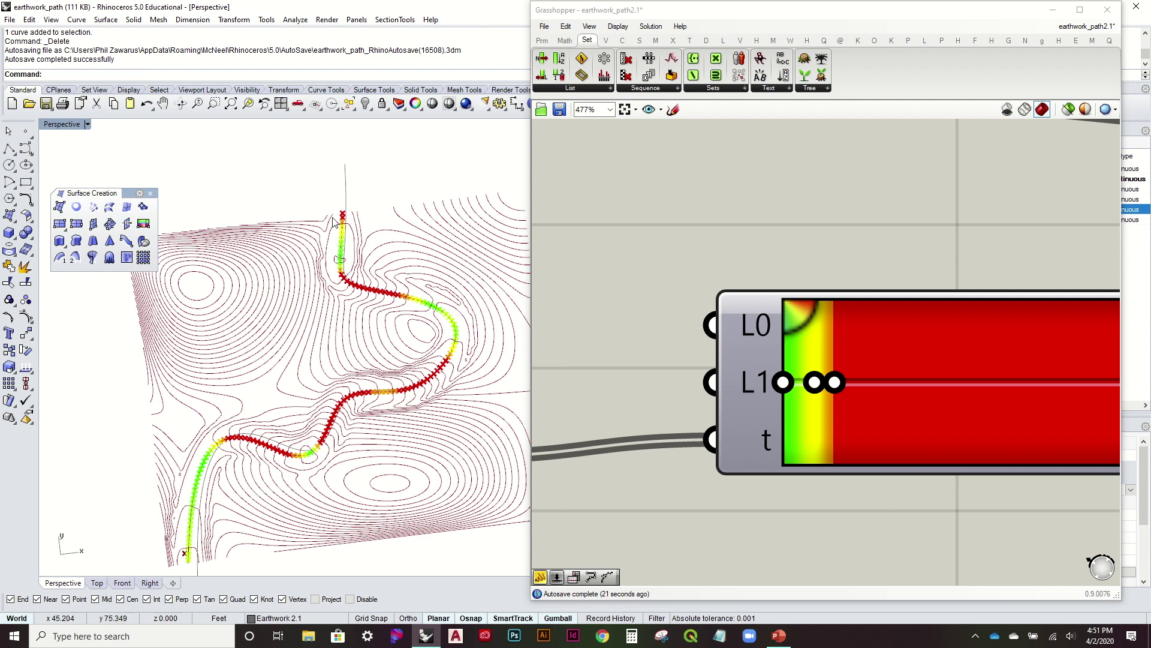
scroll(413, 292, "up", 6)
scroll(419, 289, "down", 3)
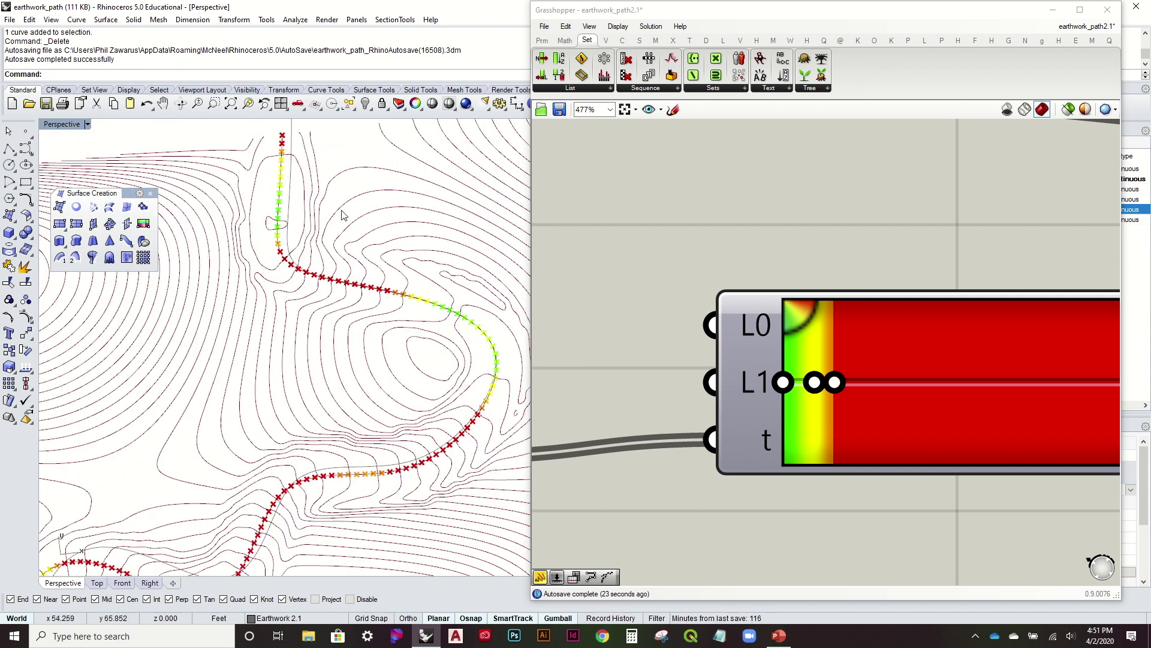
scroll(378, 300, "down", 6)
right_click_drag(365, 300, 333, 232)
scroll(365, 319, "up", 6)
right_click_drag(481, 391, 410, 336)
right_click_drag(303, 298, 350, 378)
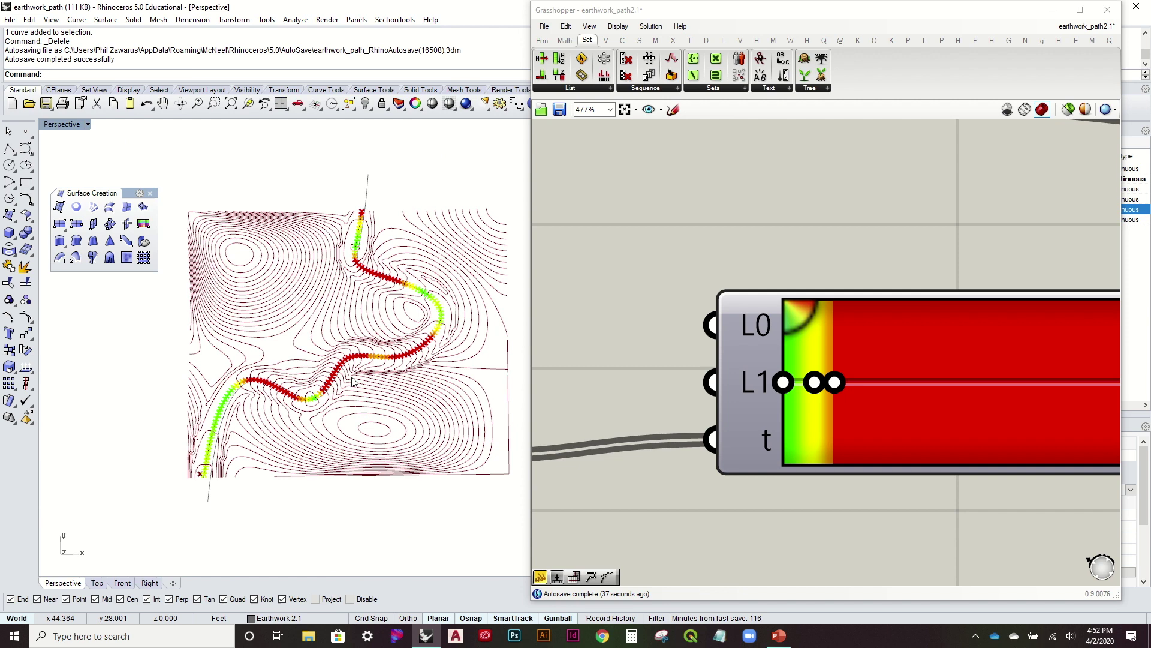
scroll(354, 381, "down", 3)
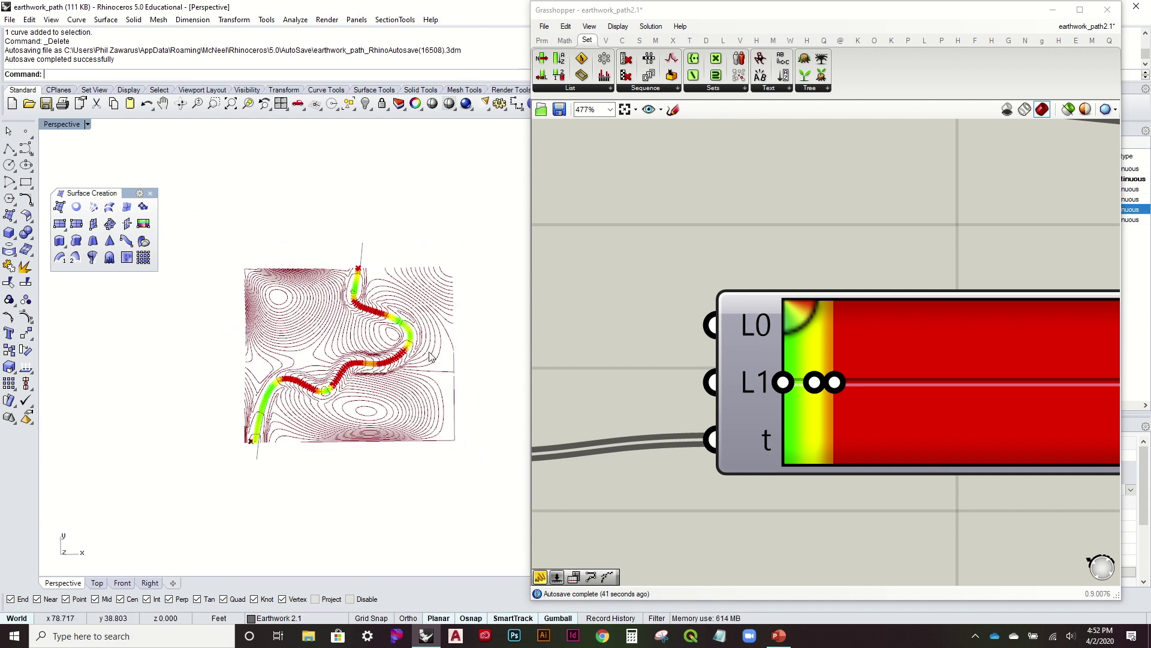
scroll(430, 357, "up", 3)
scroll(430, 357, "down", 2)
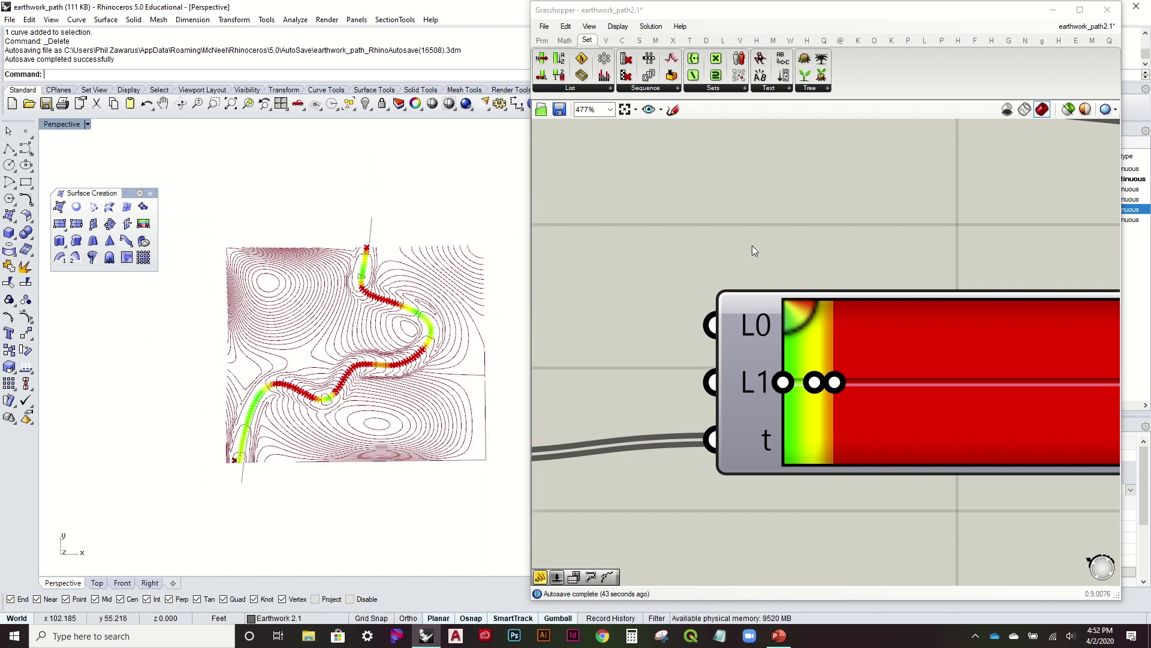
Review the overall layout of the definition, from the terrain-grading components to the slope gradient and preview branch
scroll(756, 243, "down", 4)
scroll(757, 243, "down", 1)
right_click_drag(756, 243, 736, 303)
scroll(735, 302, "down", 3)
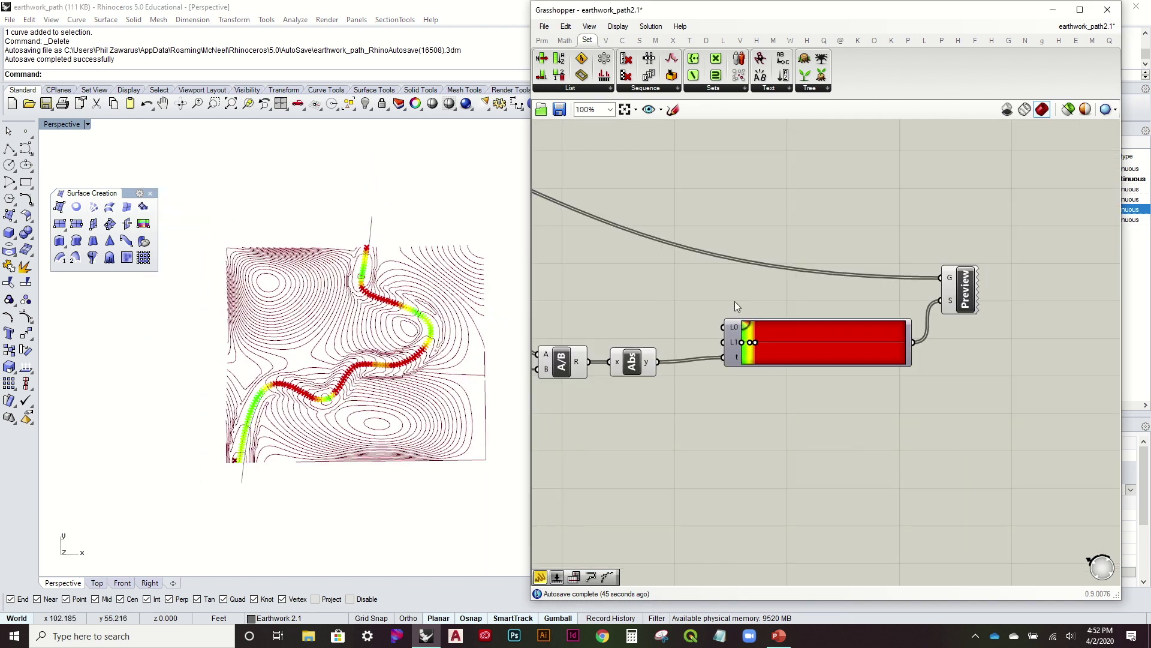
right_click_drag(737, 251, 864, 282)
scroll(995, 294, "down", 3)
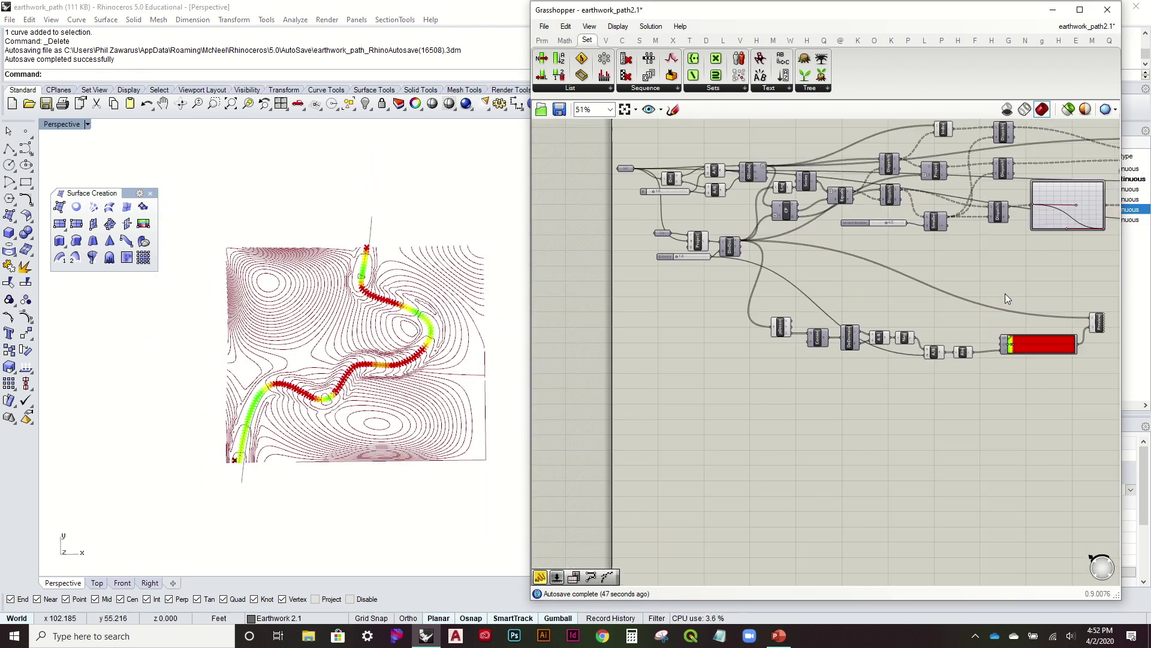
scroll(987, 307, "up", 2)
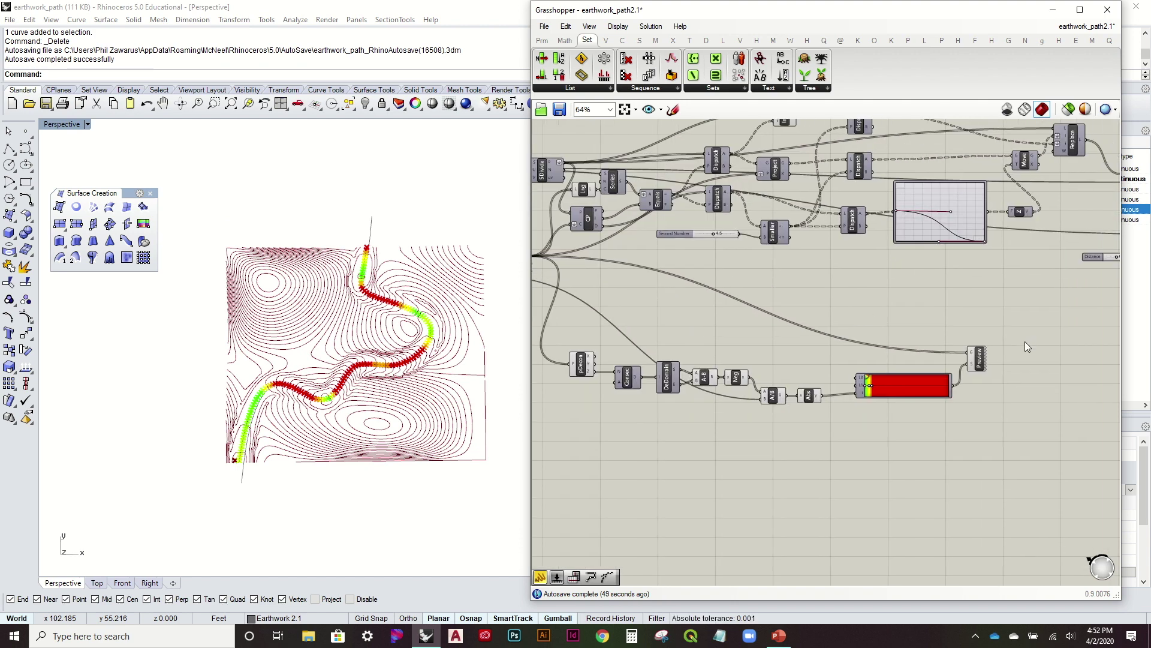
right_click_drag(366, 372, 412, 412)
scroll(674, 343, "down", 2)
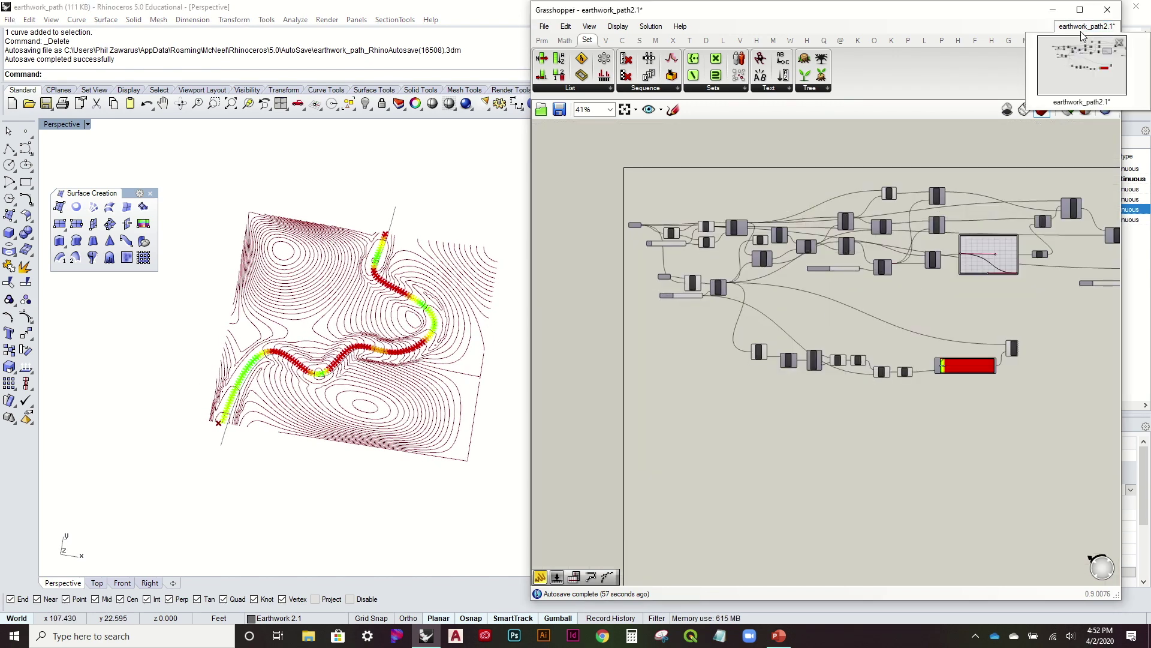
Create a new blank Grasshopper document and arrange its window beside the Rhino viewport
left_click(544, 27)
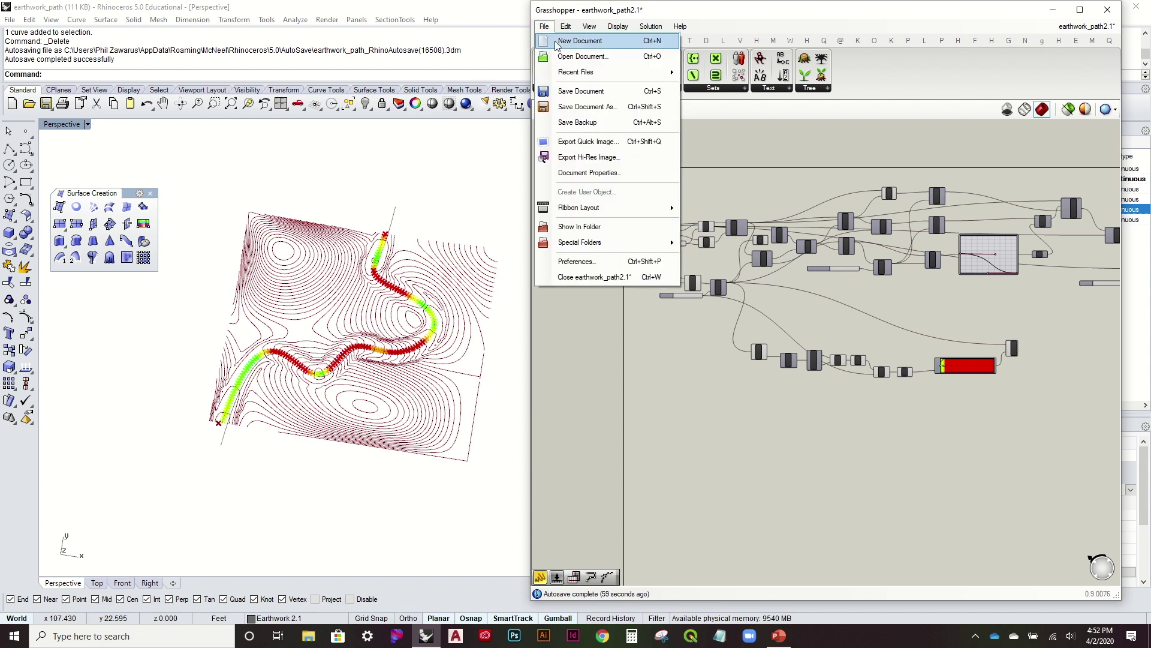
left_click(573, 42)
right_click_drag(423, 239, 474, 141)
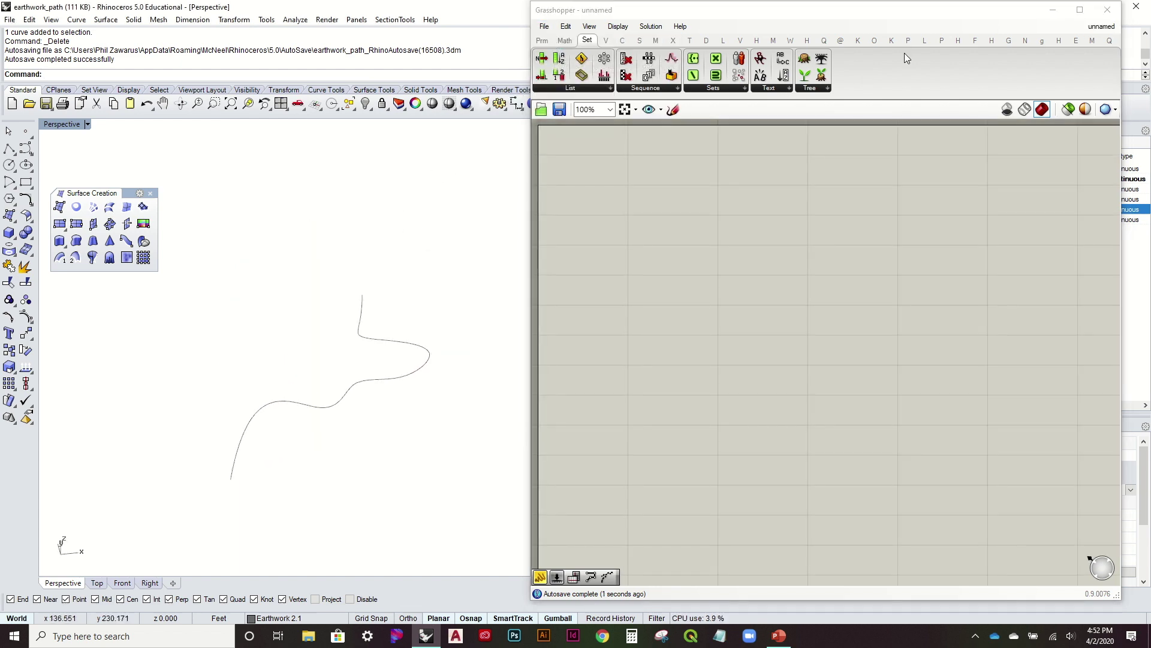
left_click_drag(958, 20, 955, 38)
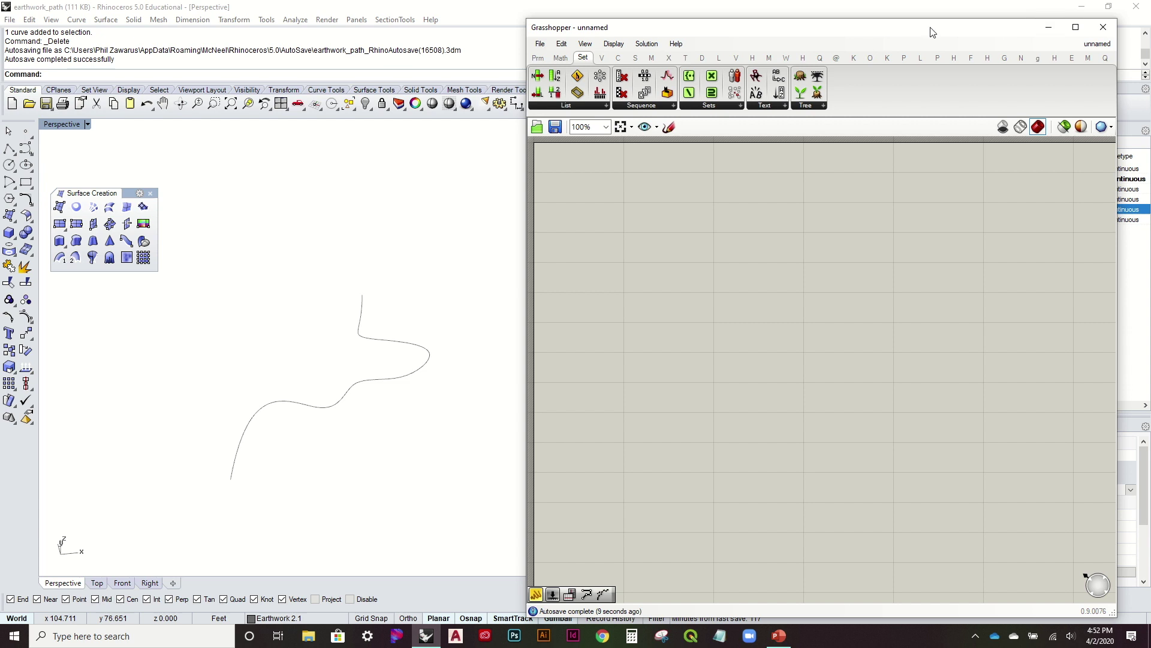
left_click_drag(930, 28, 701, 25)
left_click(922, 103)
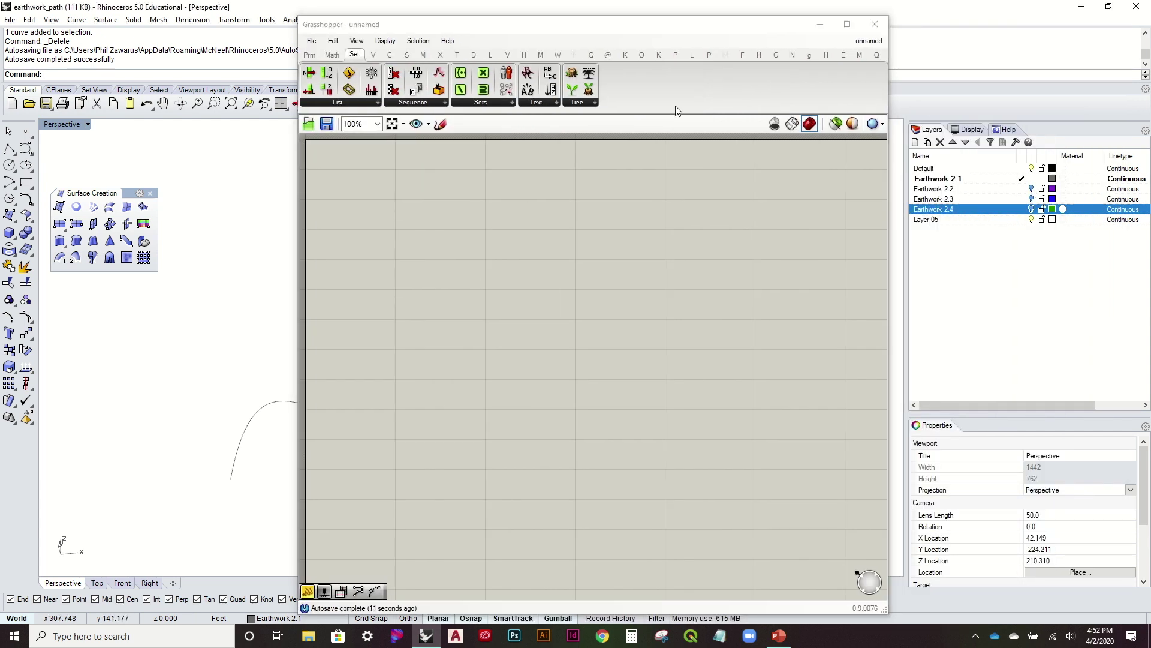
left_click_drag(828, 23, 1148, 24)
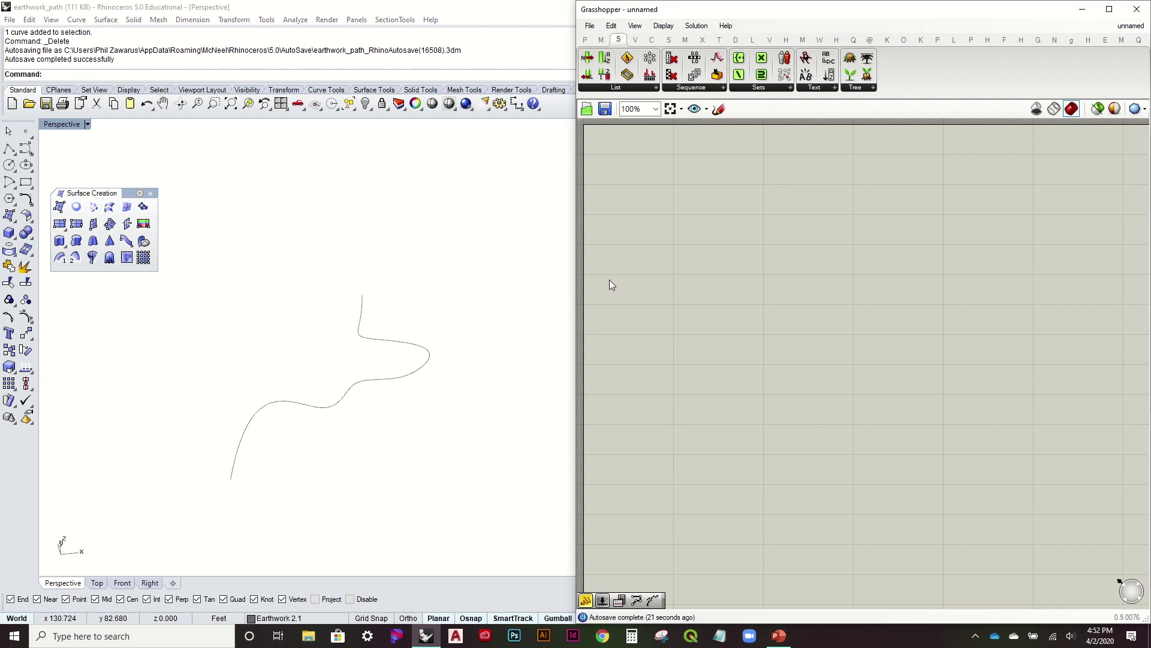
Try to reveal the hidden objects in Rhino with the Show command
left_click(453, 241)
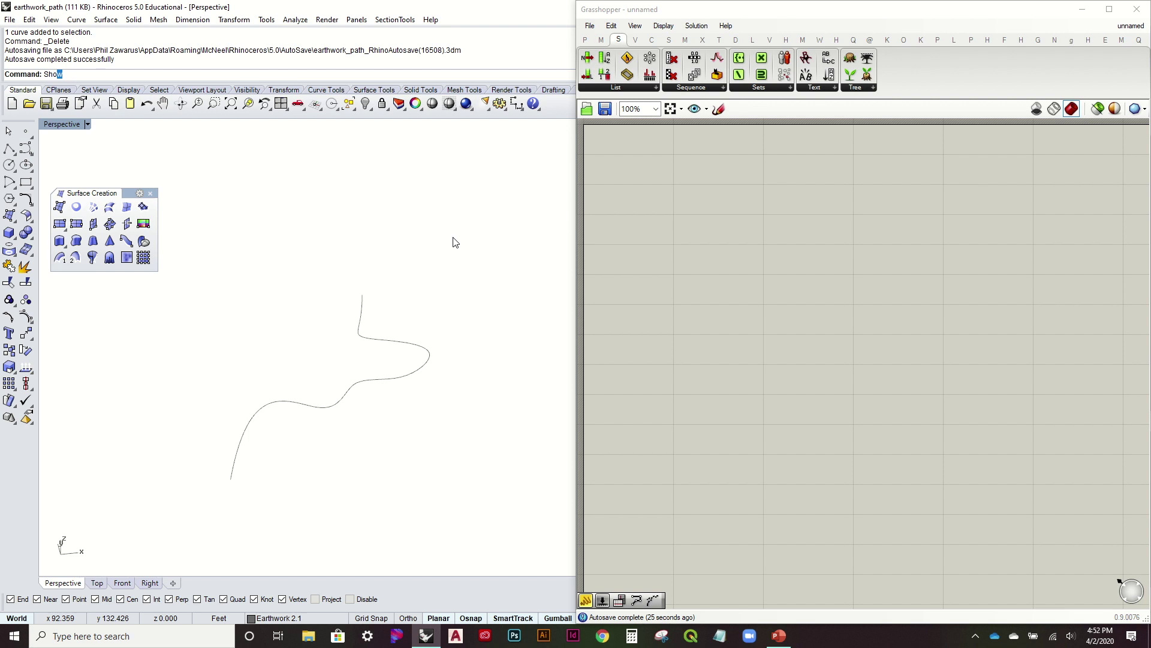
type("Sho")
key("Return")
Uncover the Rhino layer list and turn on the Earthwork 2.4 layer to display the terrain surface
left_click_drag(673, 10, 717, 304)
right_click_drag(498, 242, 499, 289)
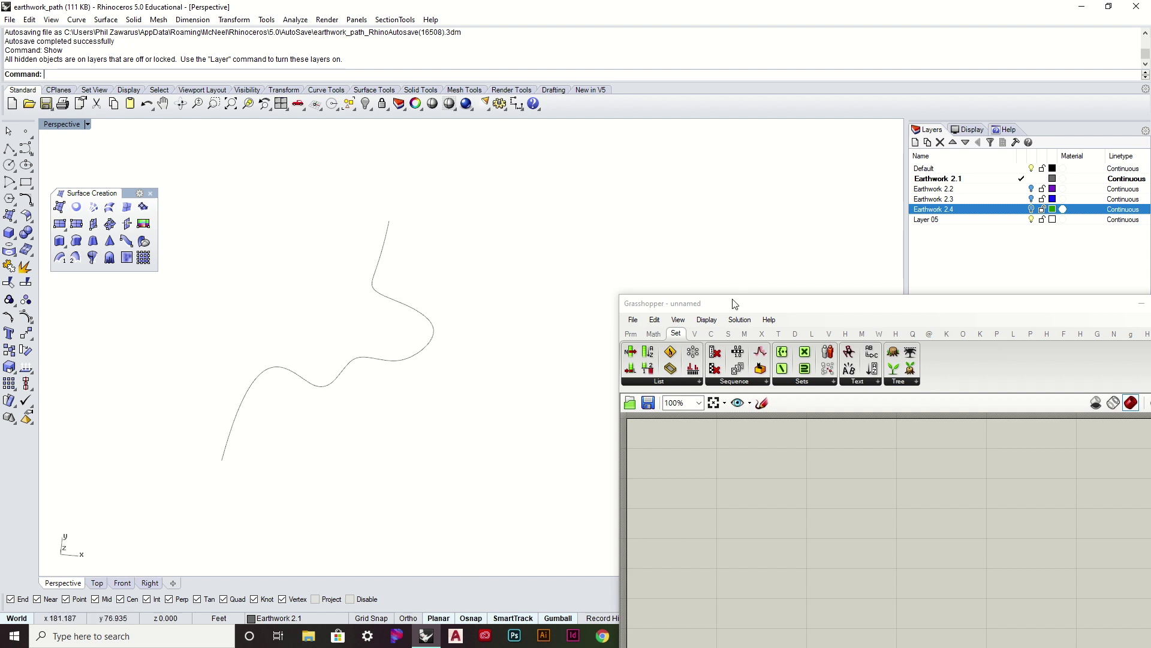
left_click_drag(818, 310, 773, 282)
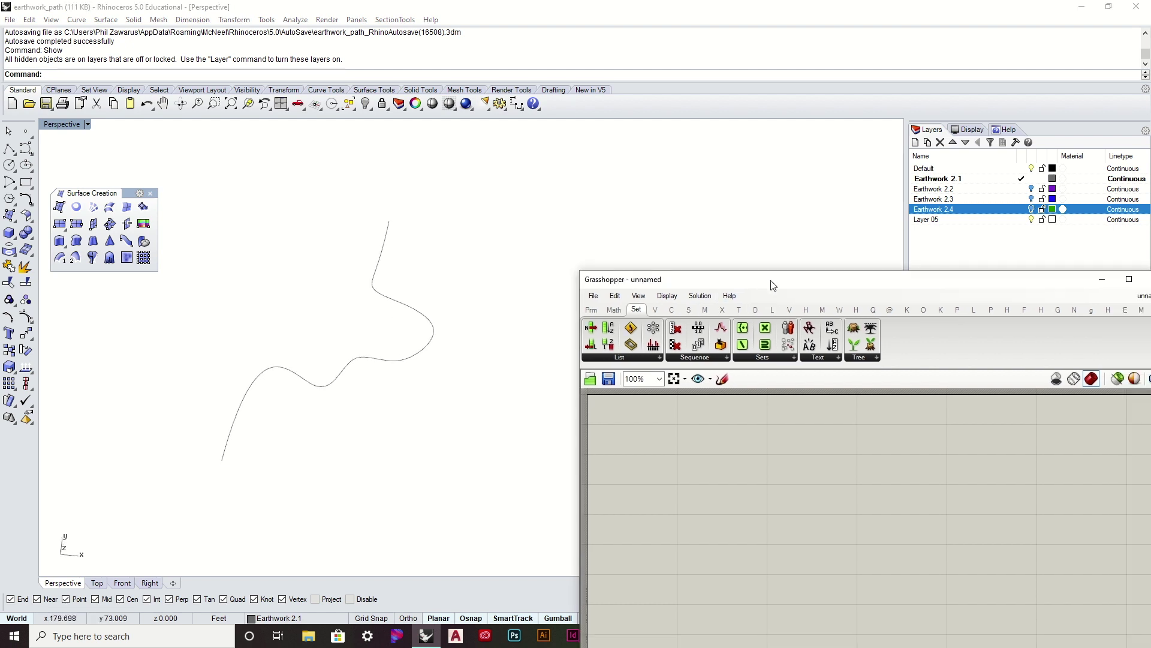
left_click(1031, 210)
right_click_drag(522, 290, 534, 239)
Add a Surface parameter to the new canvas and assign the Rhino terrain surface to it
left_click(307, 305)
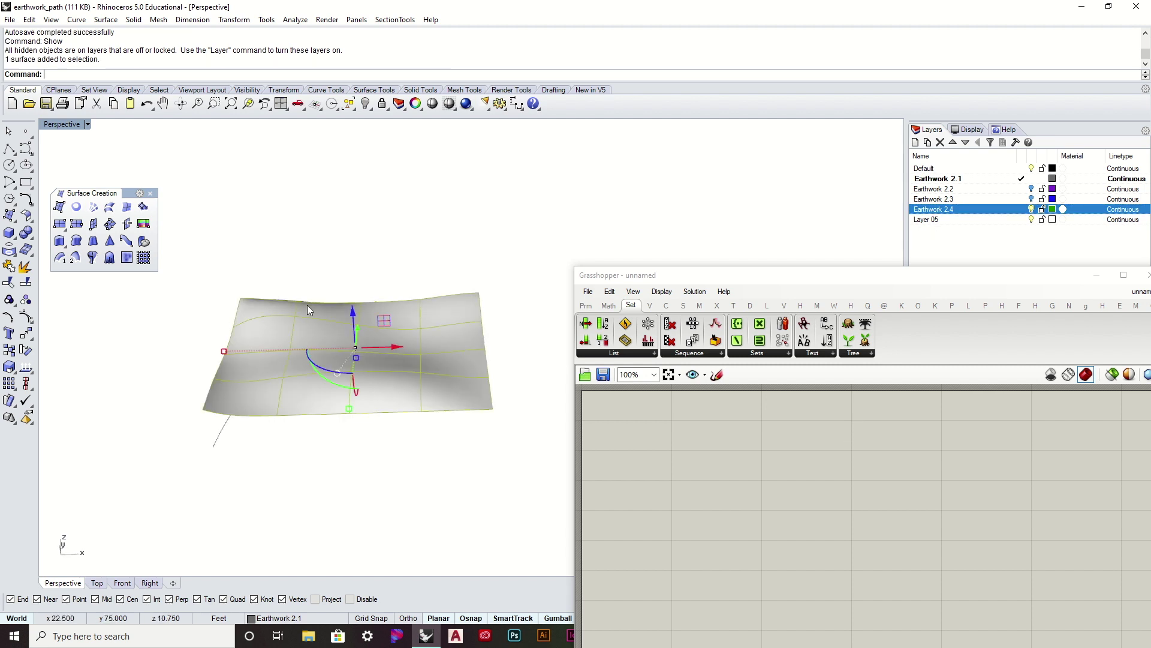
right_click_drag(307, 305, 264, 366)
left_click_drag(692, 279, 741, 88)
left_click(508, 350)
mouse_move(492, 326)
right_mouse_down()
mouse_move(472, 309)
mouse_move(472, 329)
mouse_move(473, 317)
right_mouse_up()
left_click(473, 318)
left_click(634, 115)
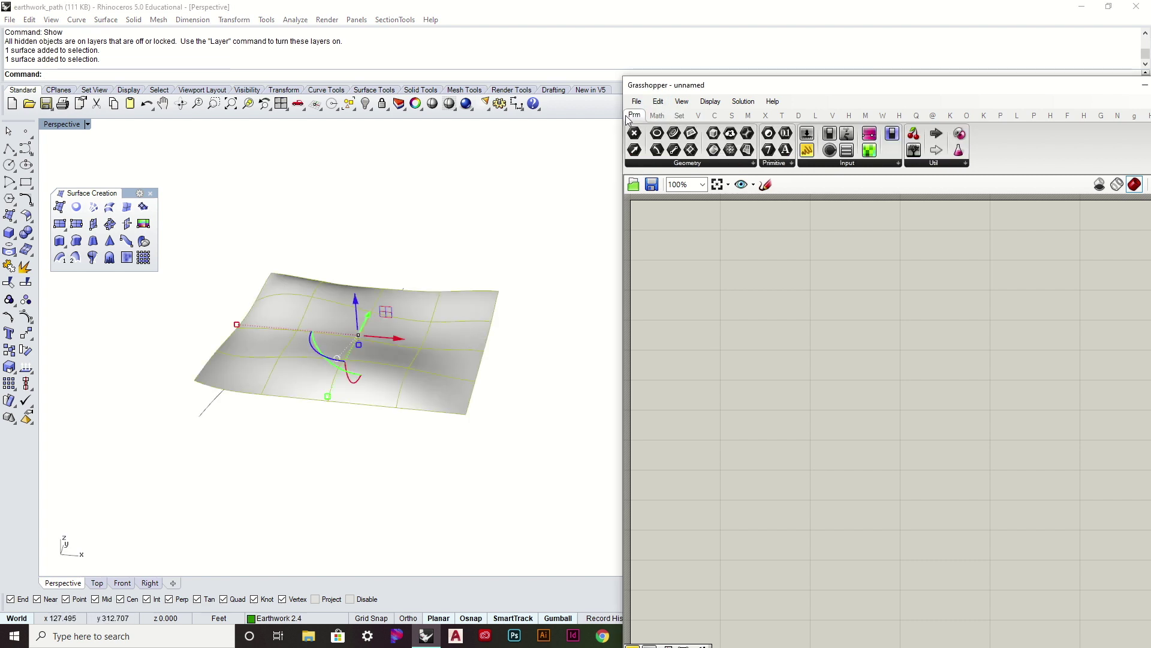
left_click_drag(698, 220, 694, 224)
right_click(691, 225)
left_click(744, 416)
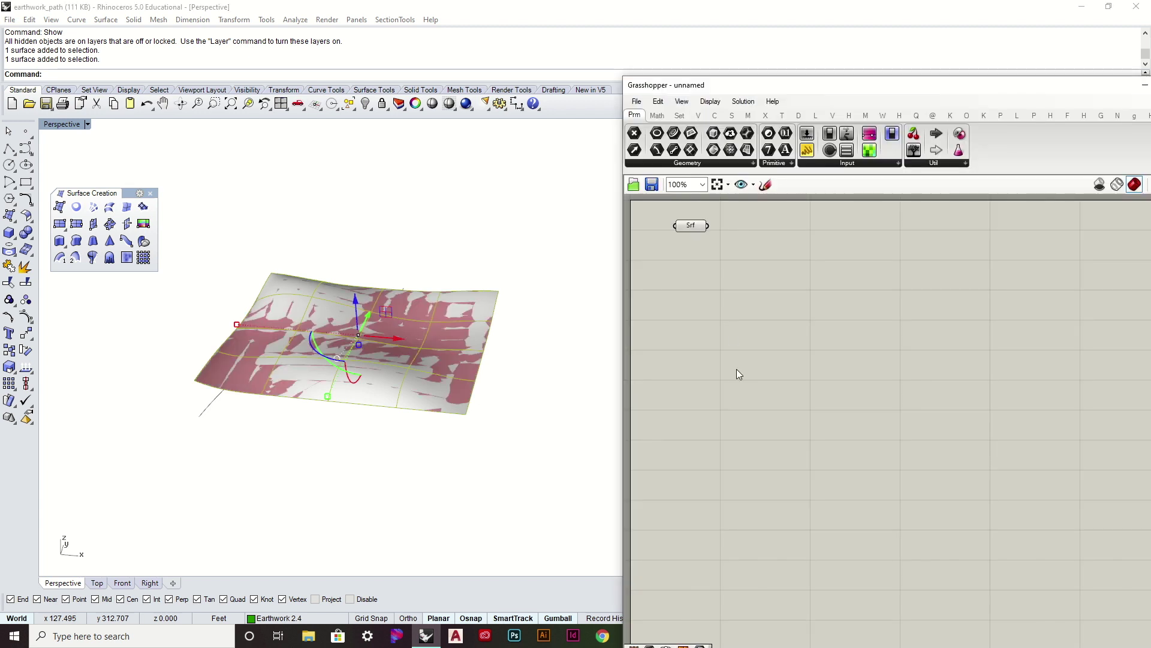
Hide the original terrain surface in Rhino with the Hide command, leaving the Grasshopper preview and the path curve
left_click(426, 355)
type("Hide")
key("Return")
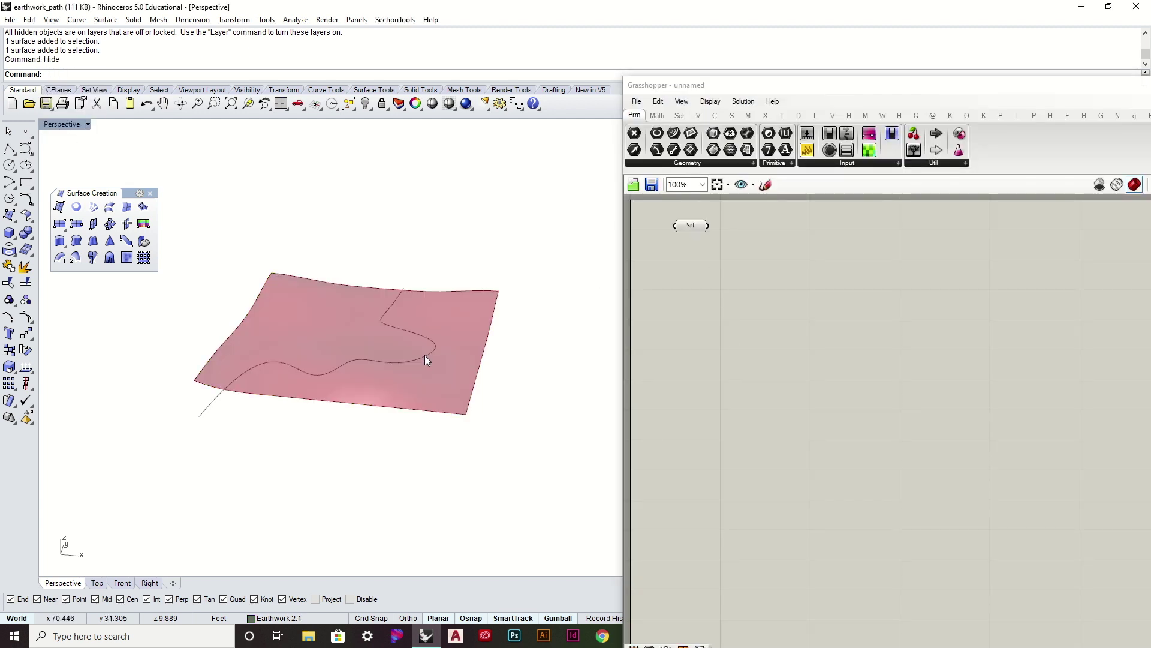
right_click_drag(426, 343, 426, 385)
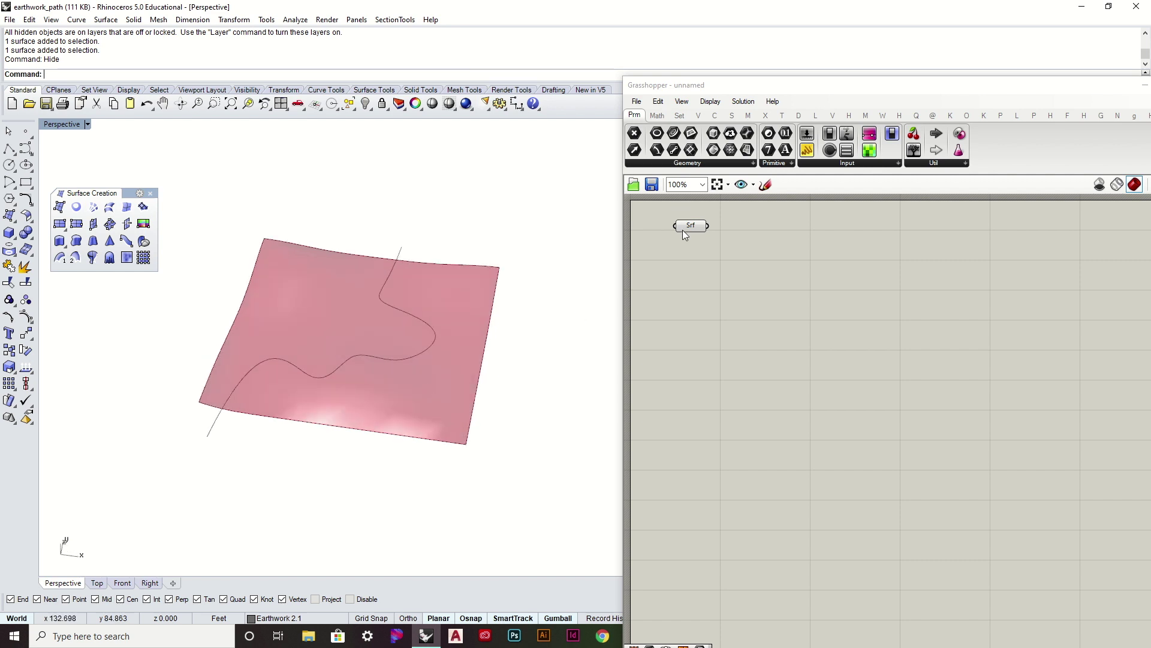
Add a Dimensions component beside the Surface parameter and connect the surface to its S input
left_click_drag(683, 230, 671, 232)
left_click(757, 234)
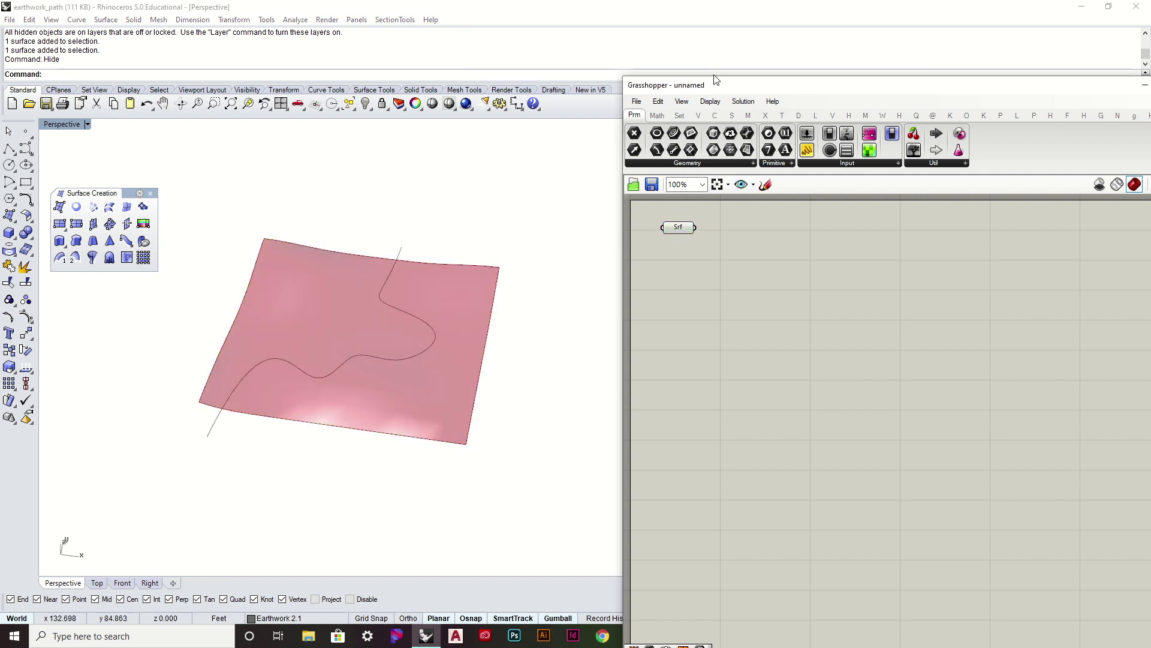
right_click_drag(319, 333, 322, 363)
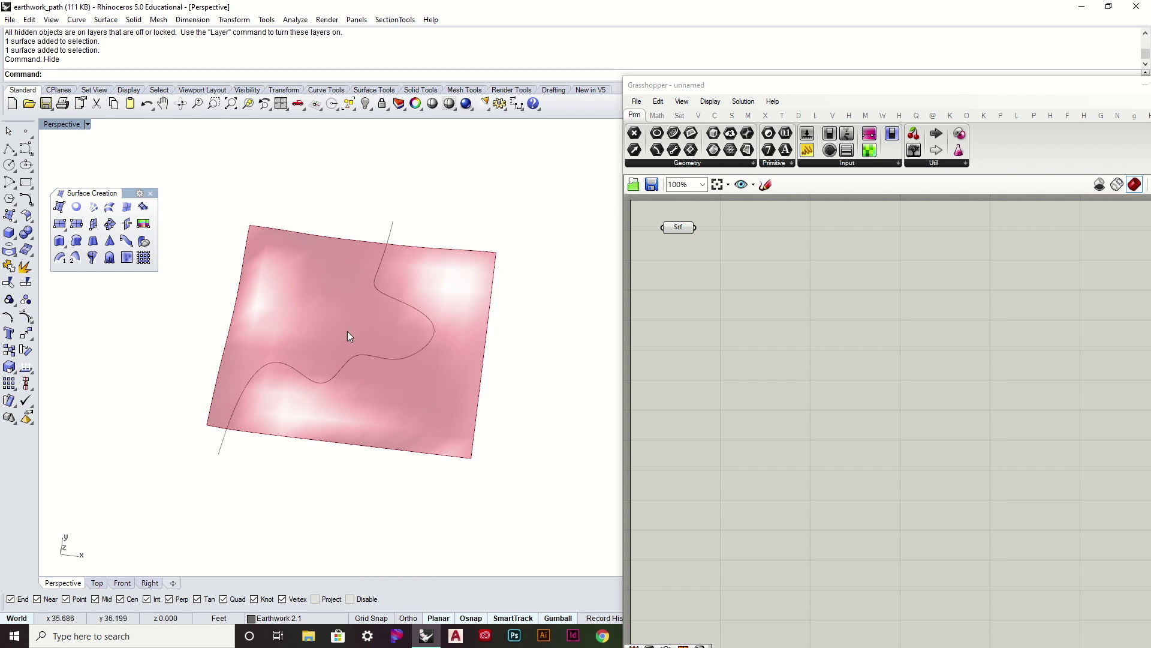
left_click(732, 122)
left_click(701, 163)
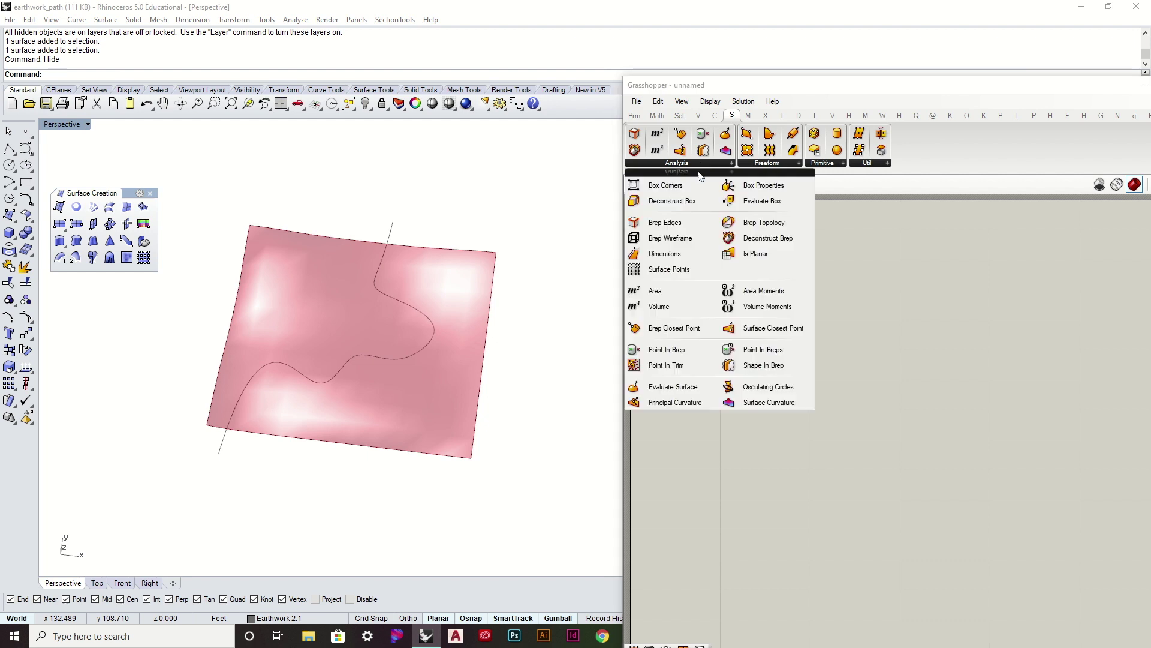
left_click(689, 253)
left_click(723, 249)
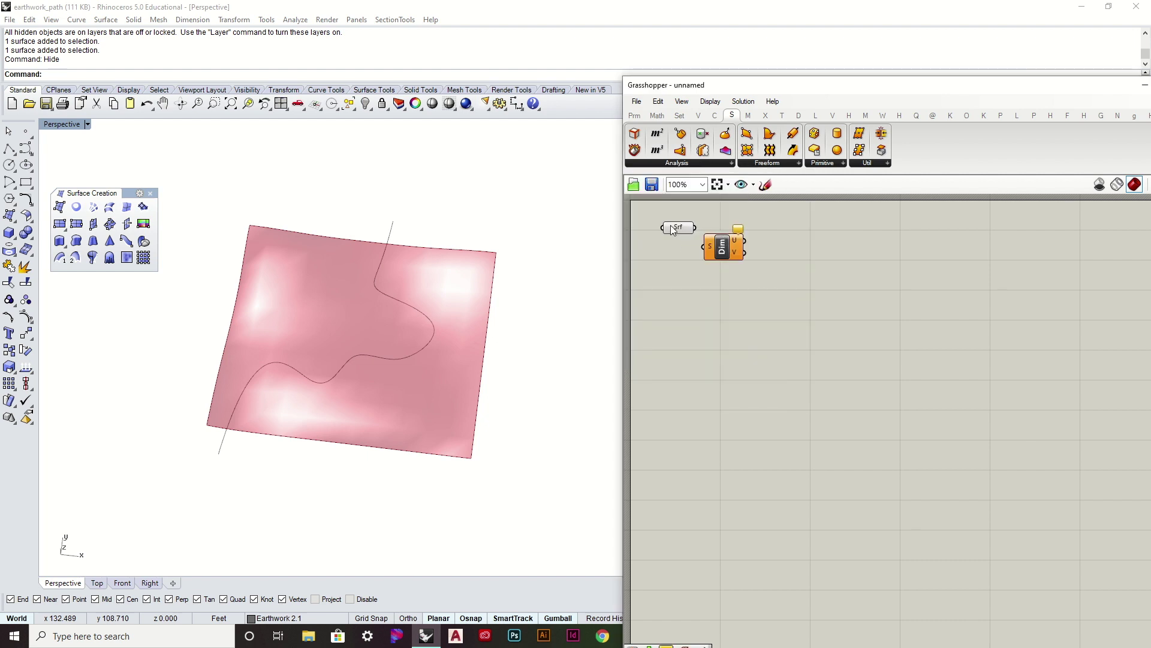
left_click_drag(694, 227, 705, 247)
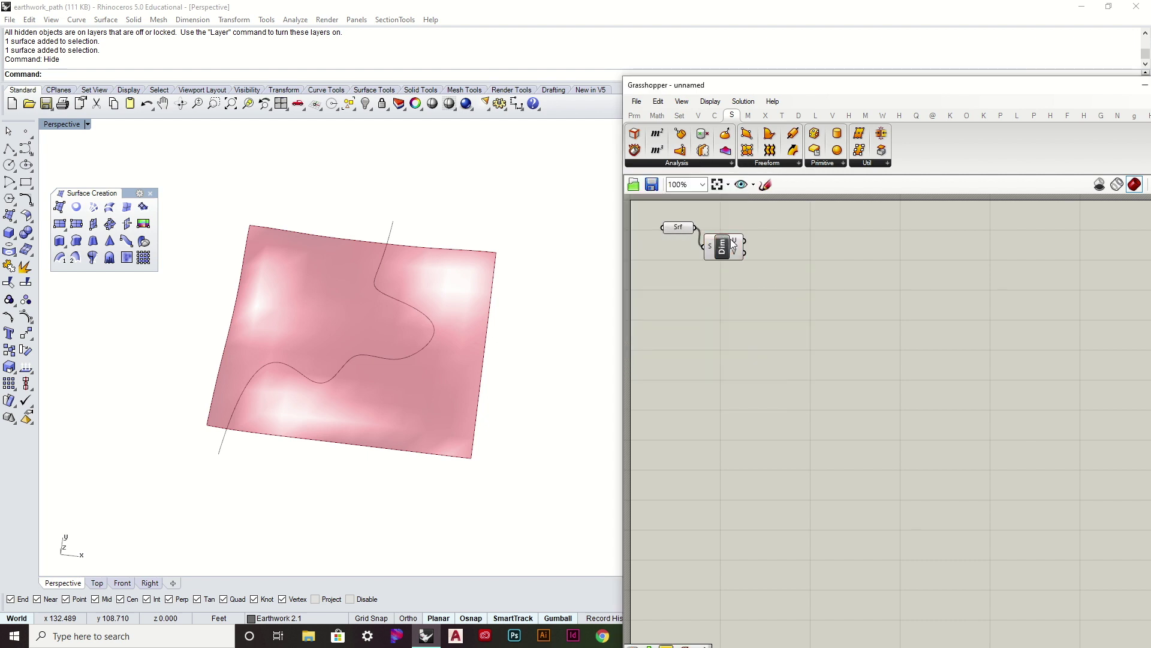
mouse_move(736, 241)
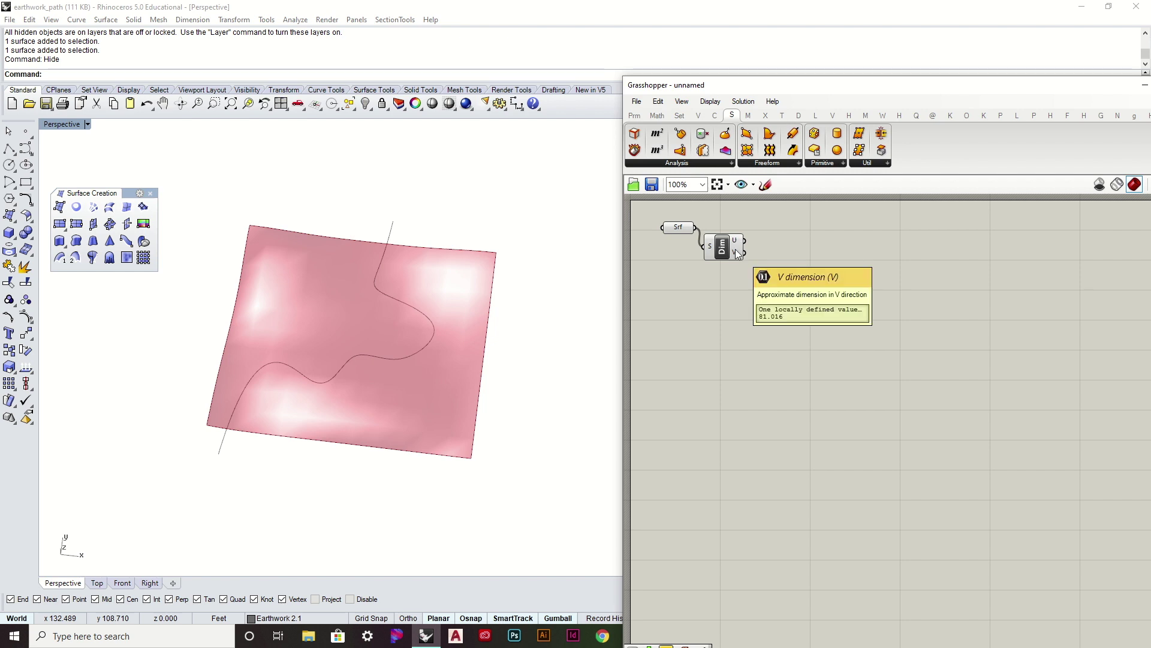
left_click_drag(727, 253, 743, 229)
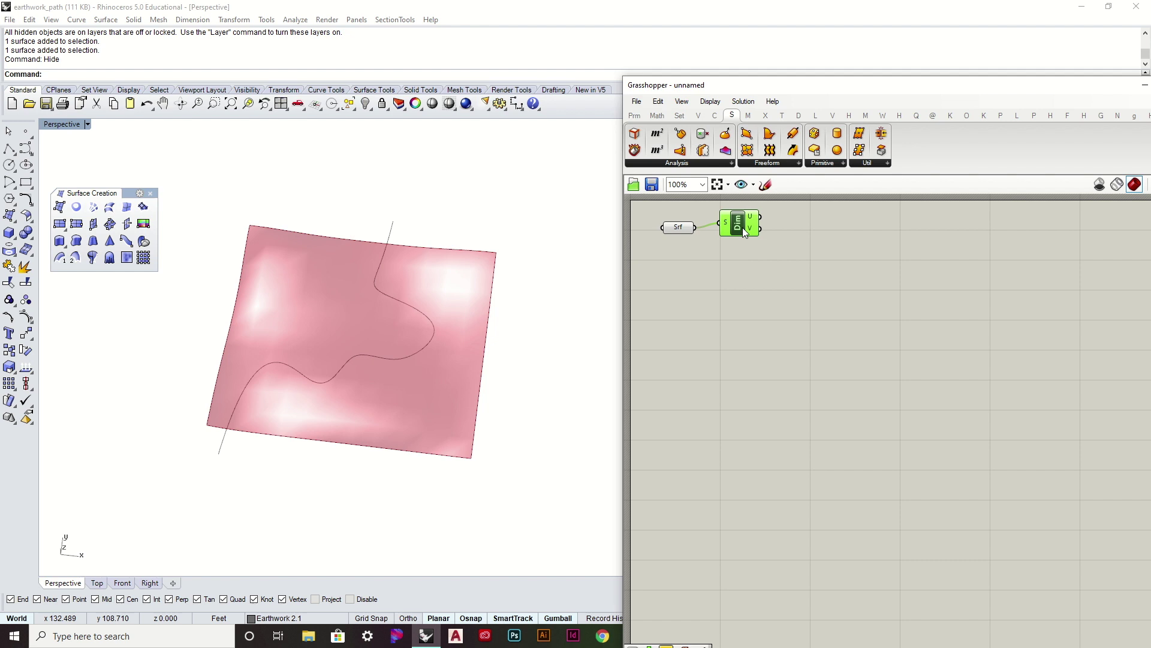
Add a Division component after the Dimensions component on the canvas
scroll(703, 227, "up", 4)
left_click(721, 258)
left_click_drag(721, 258, 659, 208)
left_click_drag(749, 234, 745, 279)
left_click(694, 230)
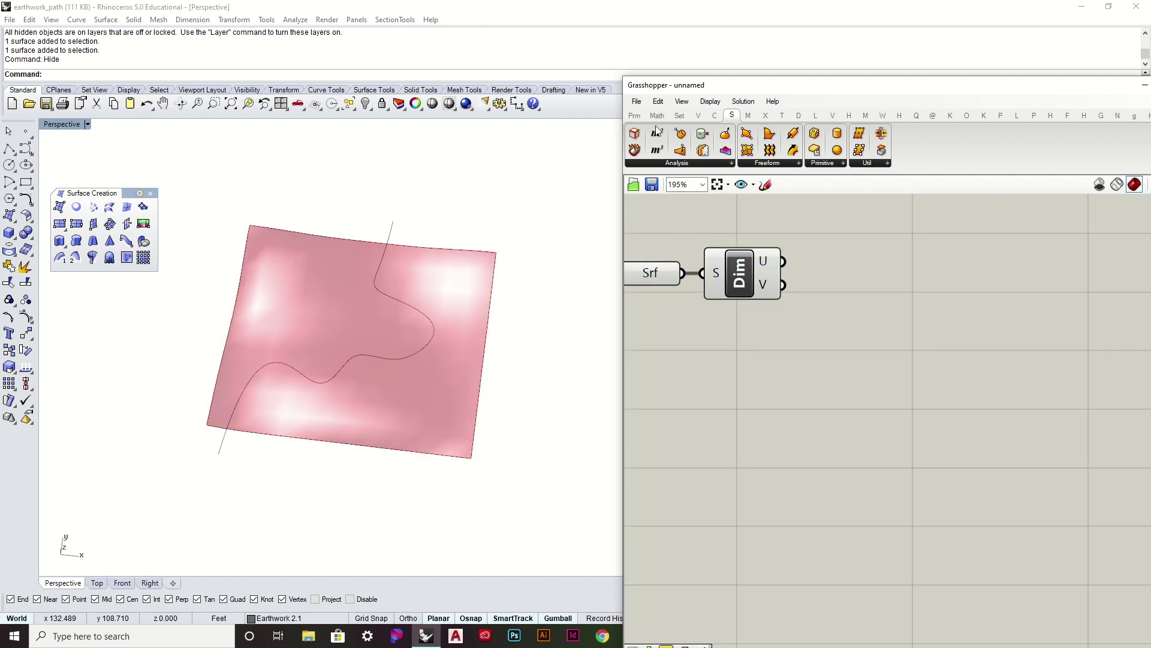
left_click(657, 116)
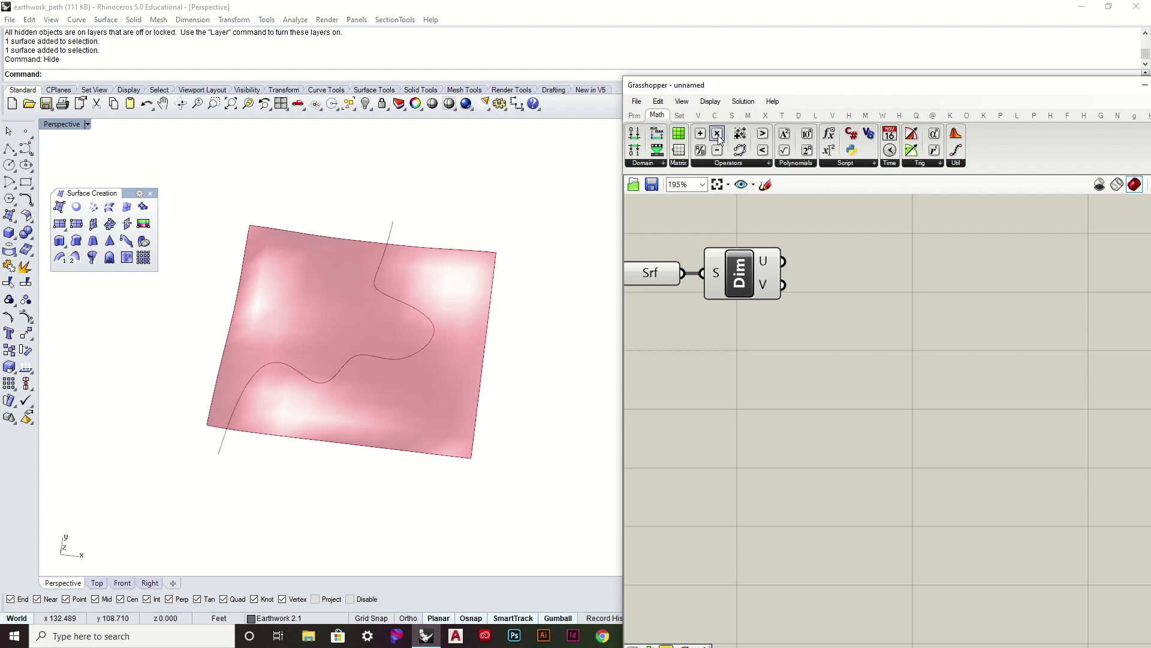
left_click_drag(776, 205, 907, 283)
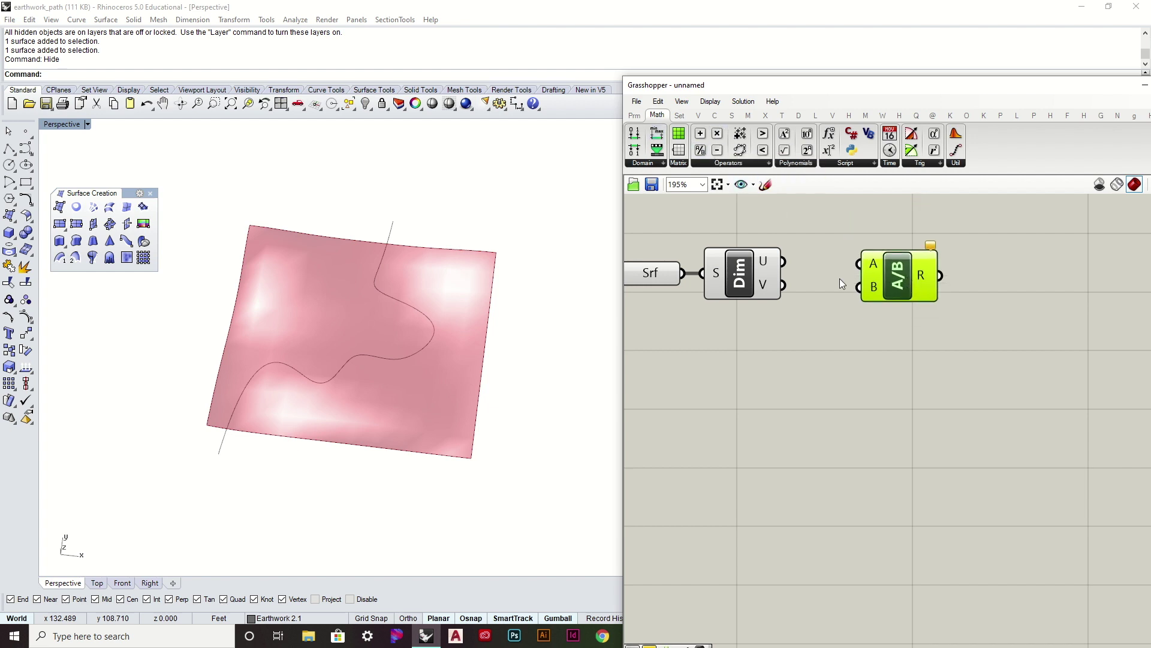
Connect the Dimensions U output to the Division component's A input, duplicate Division below, and connect V to the copy's A input
left_click_drag(777, 263, 867, 264)
left_click_drag(899, 272, 894, 326)
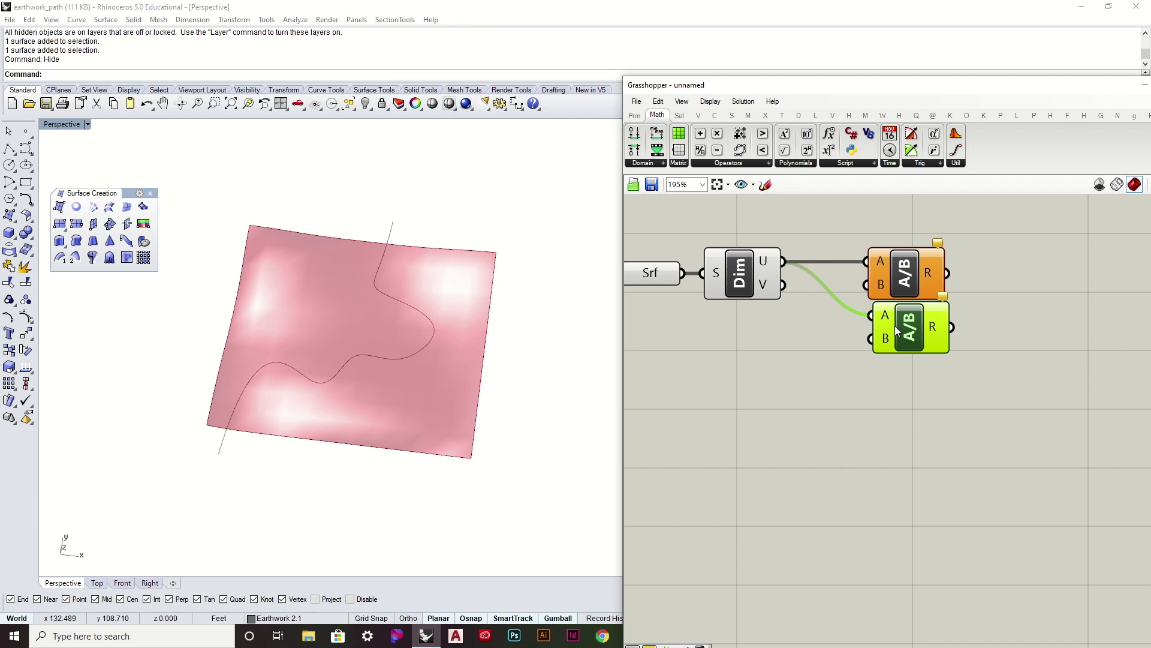
left_click_drag(782, 286, 869, 317)
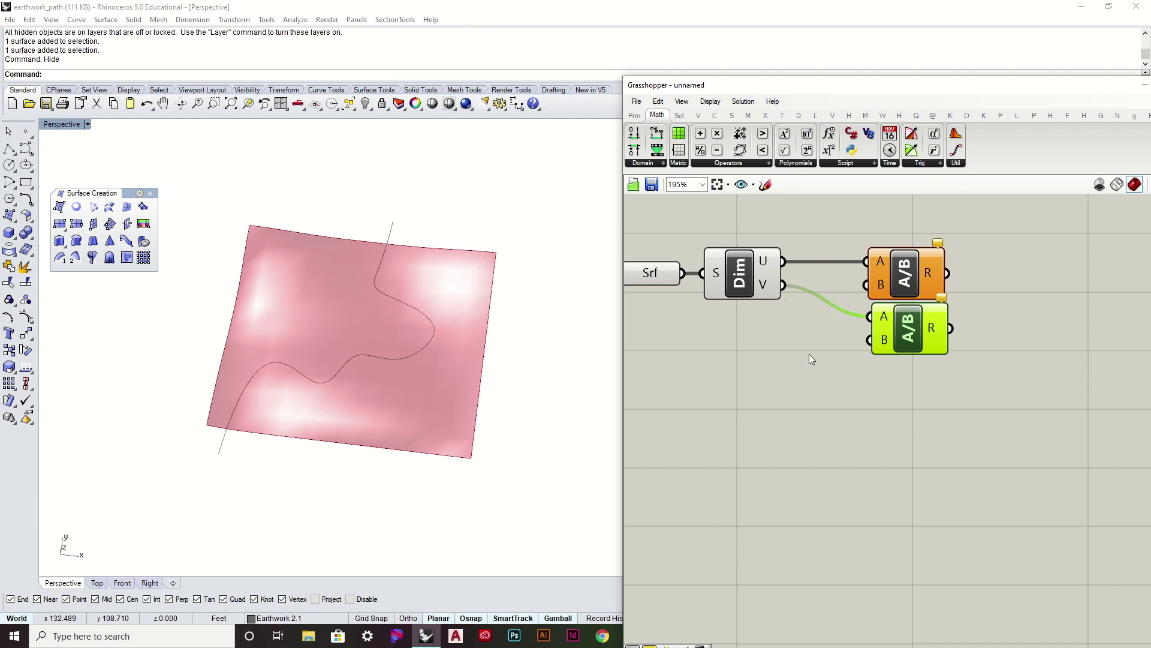
Add a number slider set to 1.0 and connect it to the B inputs of both Division components
double_click(808, 354)
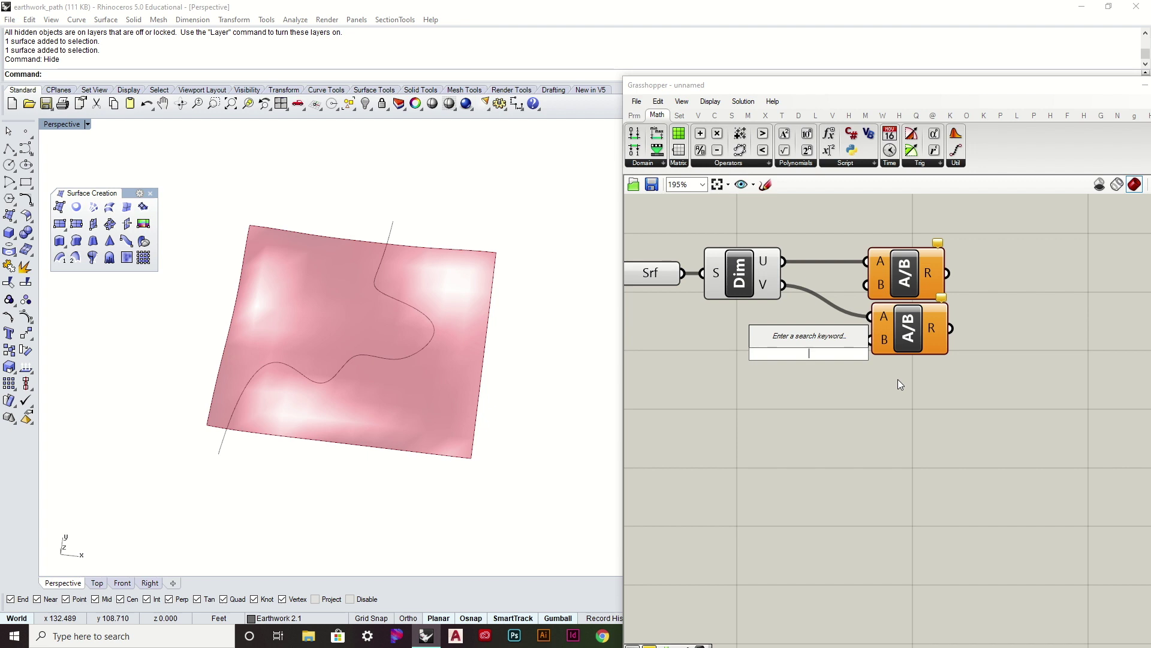
type("1.0<")
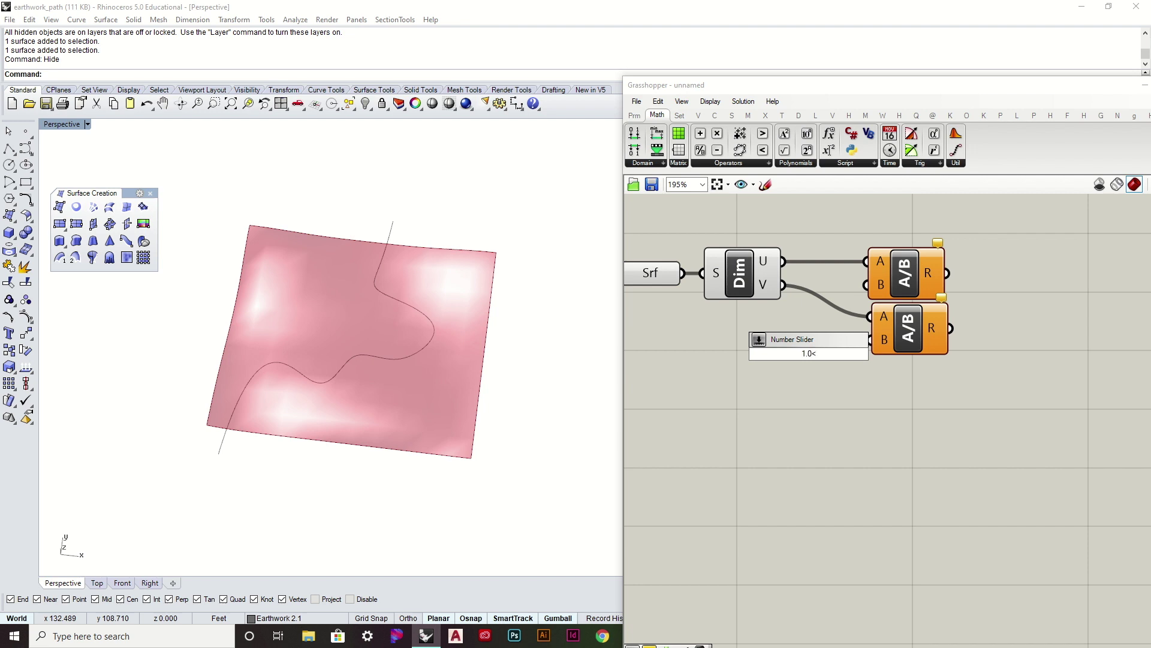
key("Return")
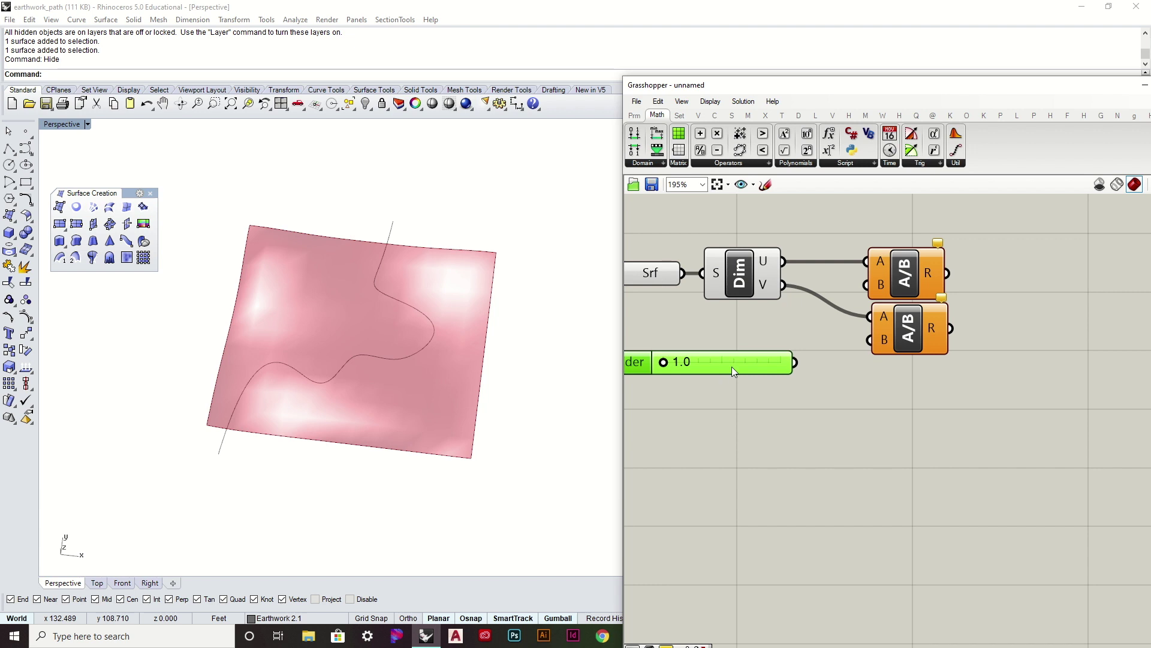
left_click_drag(794, 362, 850, 291)
left_click_drag(794, 361, 871, 340)
scroll(767, 401, "down", 2)
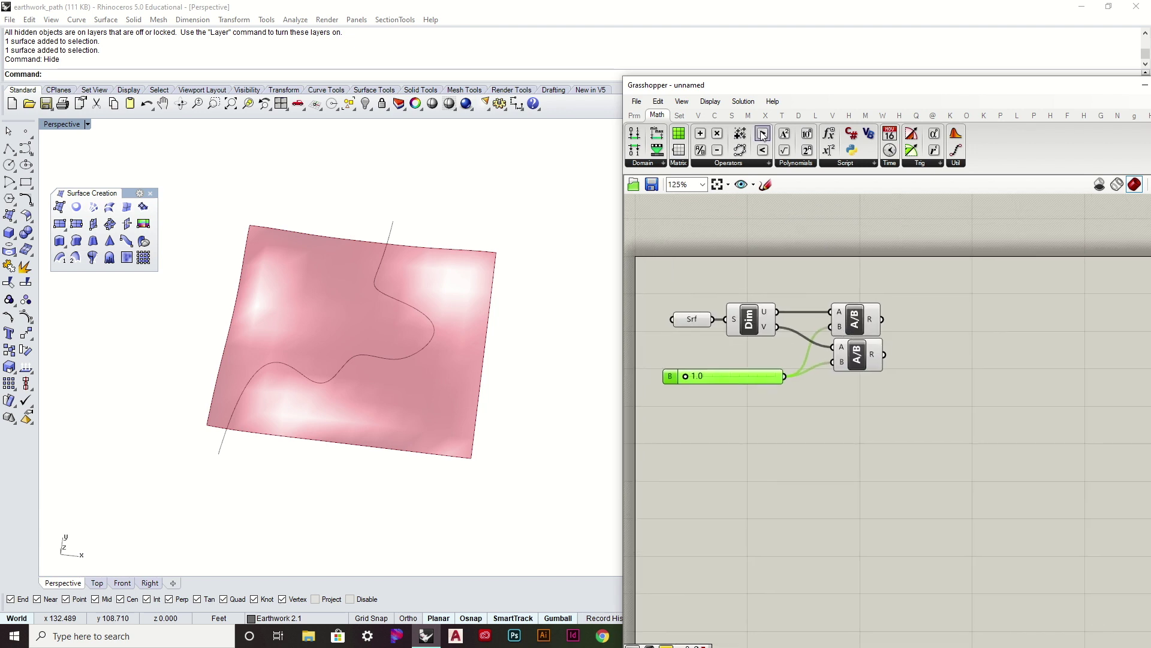
Add a Divide Surface component and connect the terrain surface to S and the two division results to U and V
left_click(731, 115)
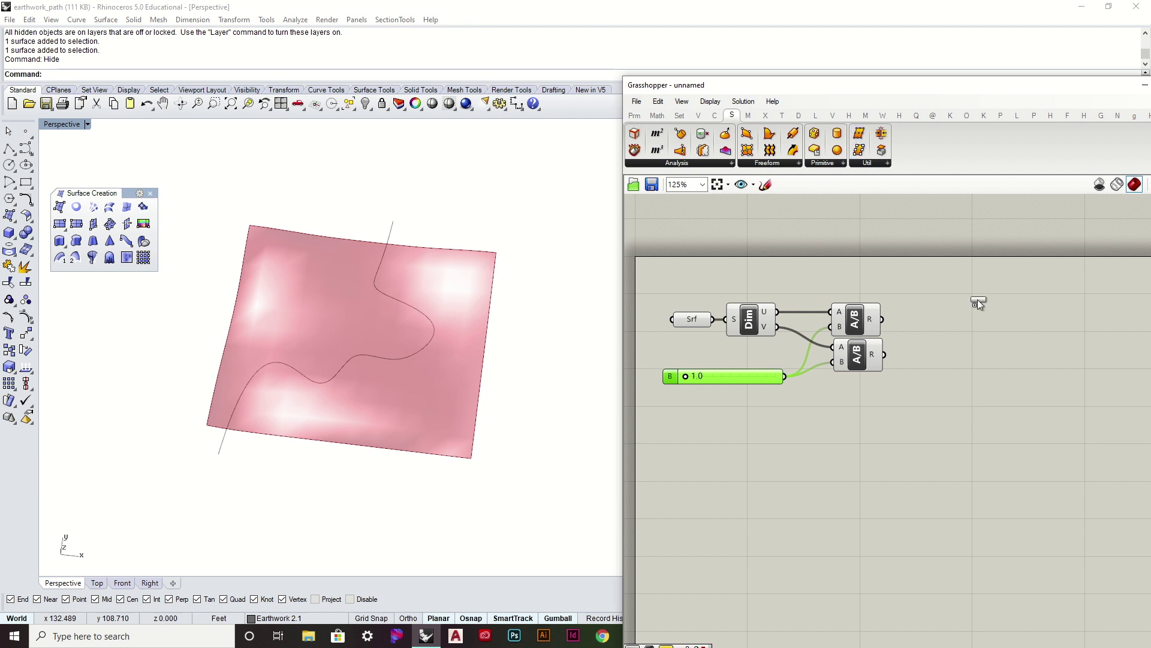
left_click_drag(978, 304, 979, 305)
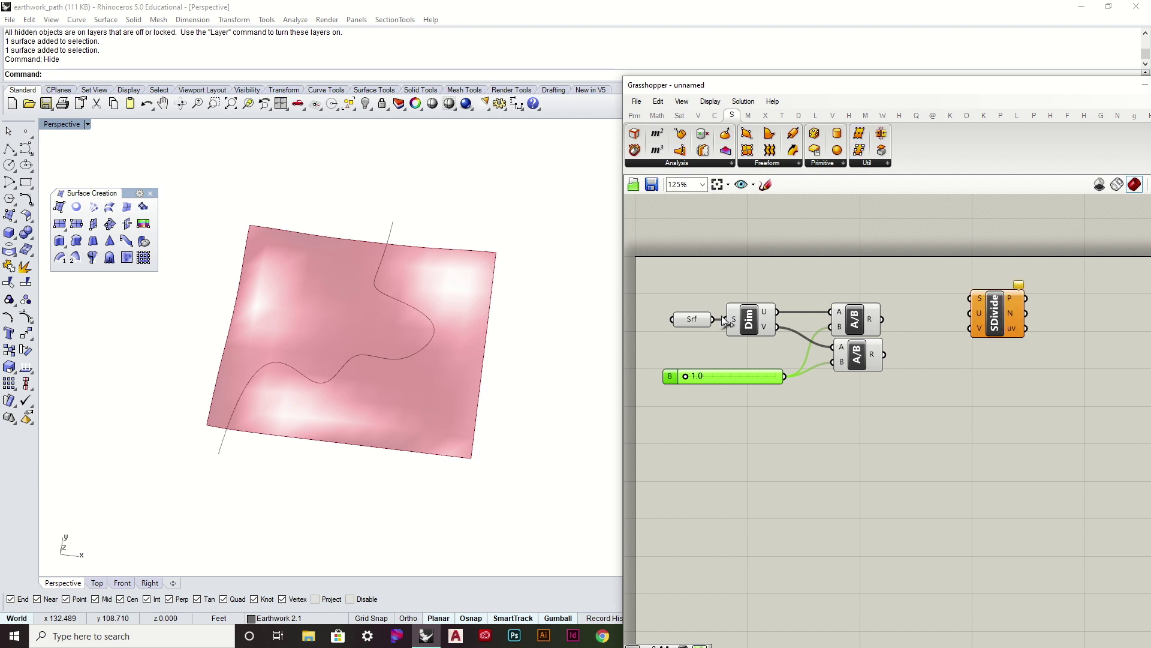
left_click_drag(714, 319, 981, 296)
left_click_drag(882, 320, 969, 313)
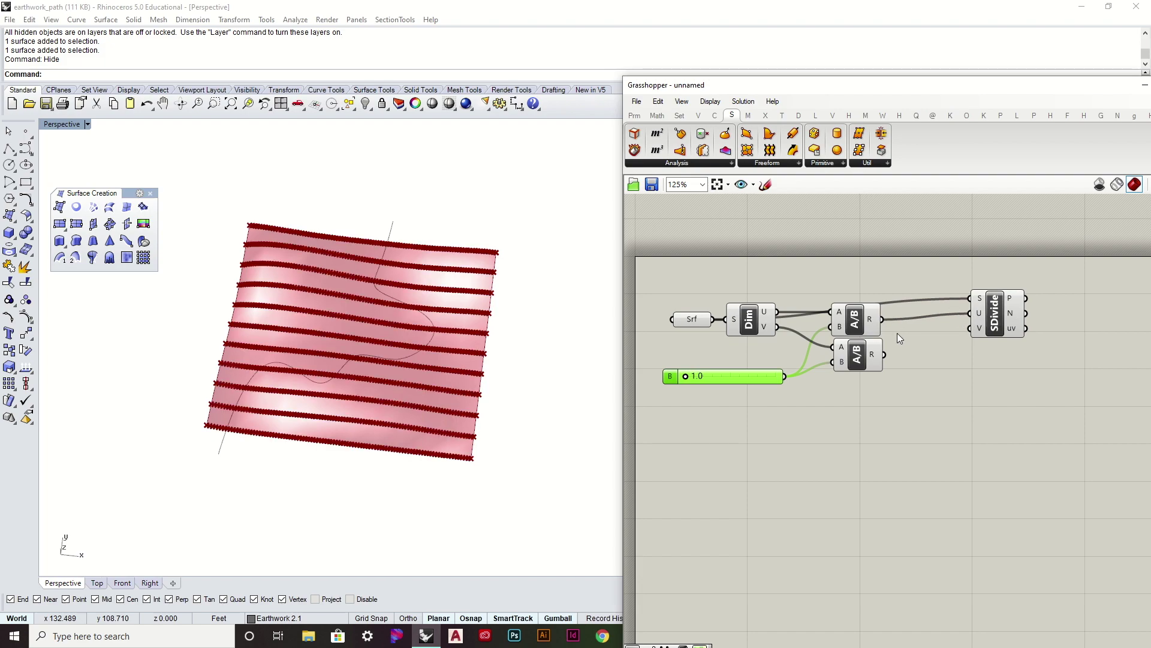
left_click_drag(884, 355, 969, 328)
scroll(327, 296, "up", 10)
scroll(327, 297, "down", 7)
right_click_drag(341, 283, 366, 303)
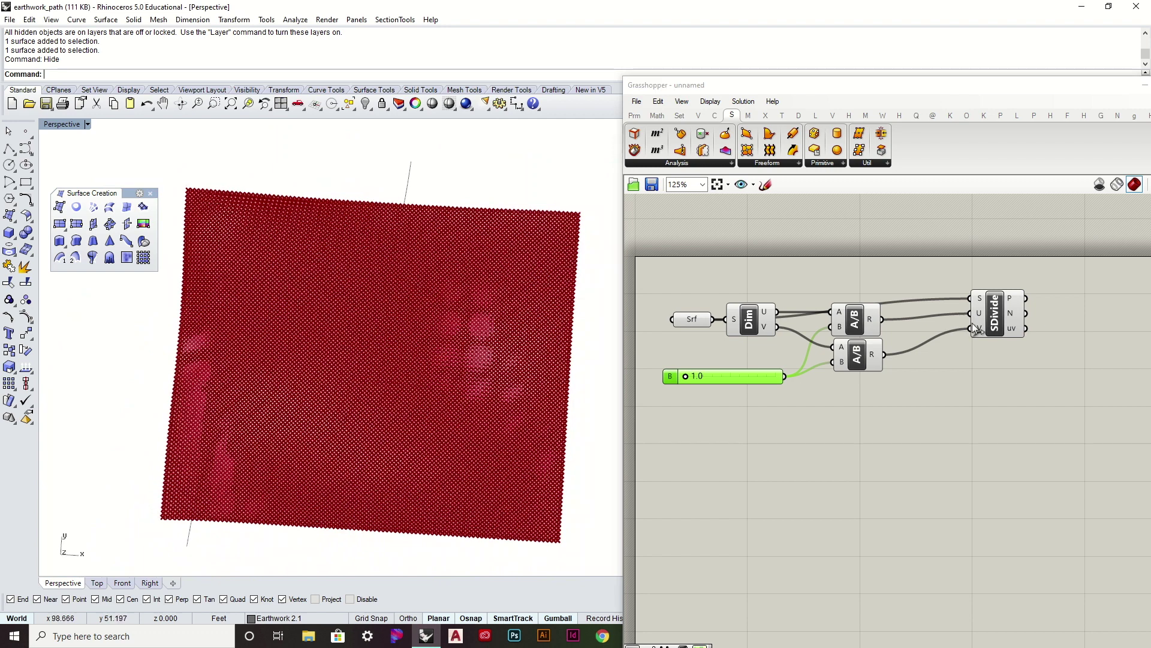
Flatten the P output of Divide Surface and realign the Surface parameter, slider and Divide Surface component on the canvas
right_click(1011, 303)
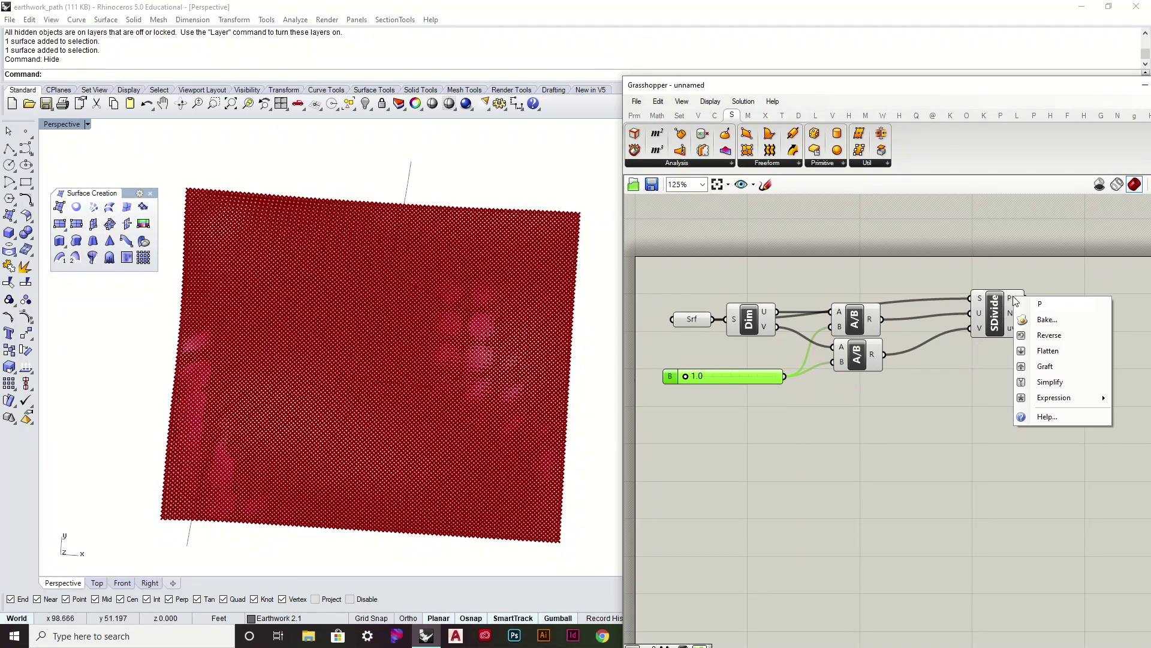
left_click(1046, 350)
left_click_drag(690, 323, 691, 303)
left_click(982, 320)
left_click_drag(984, 304, 978, 304)
left_click(907, 354)
left_click_drag(753, 375, 760, 368)
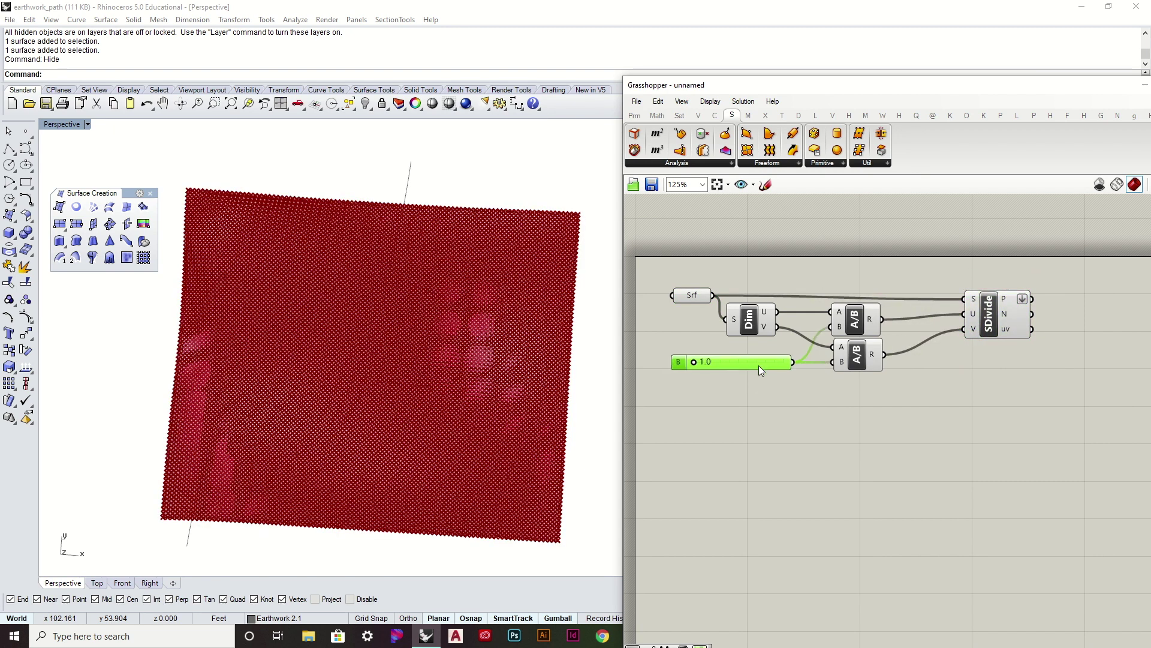
Turn off the preview of the Divide Surface component so its points no longer cover the terrain
left_click(980, 311)
right_click(981, 307)
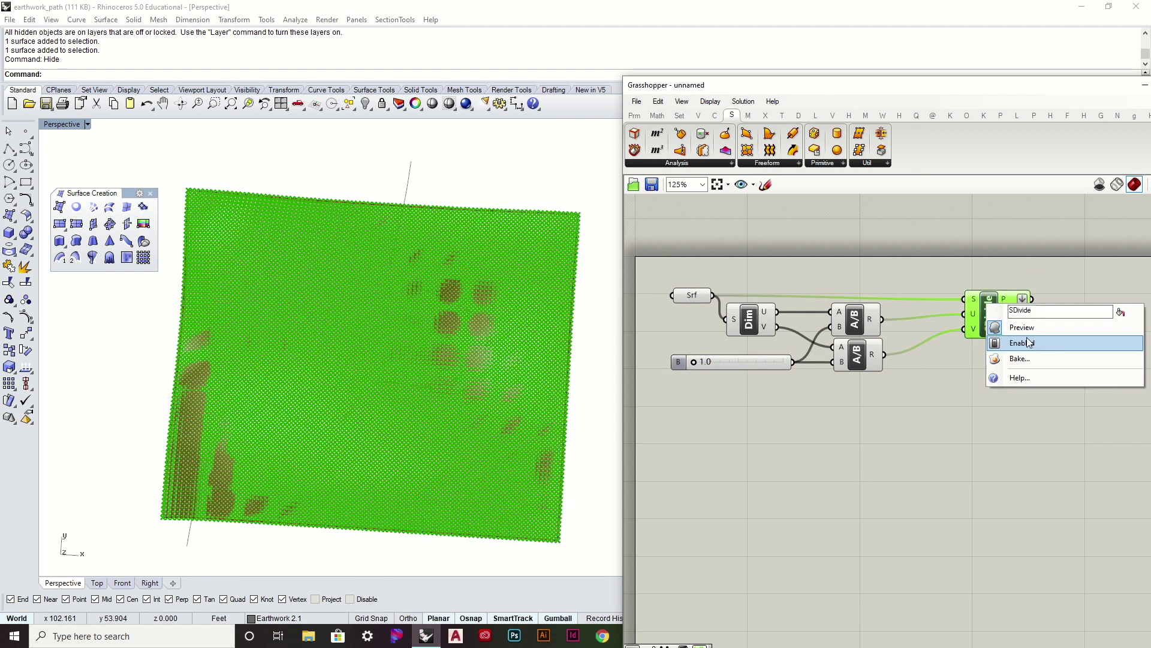
left_click(1013, 329)
right_click_drag(498, 405, 468, 351)
left_click(462, 370)
right_click_drag(498, 254, 498, 258)
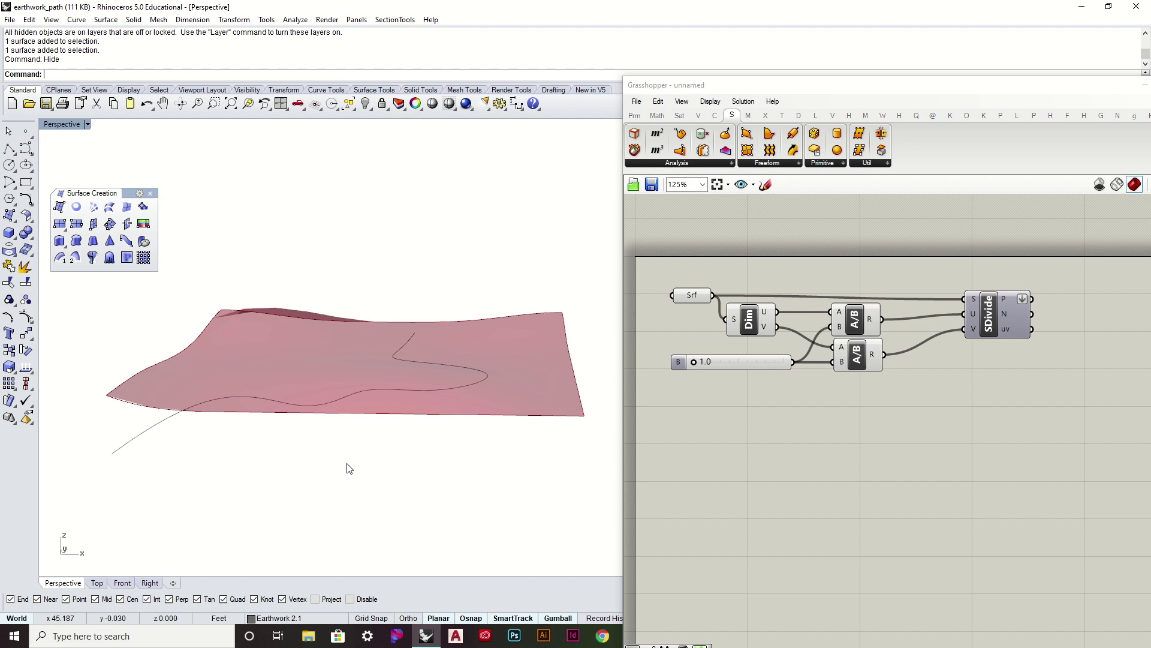
Add a Curve parameter below the Division components on the canvas
left_click_drag(120, 417, 120, 417)
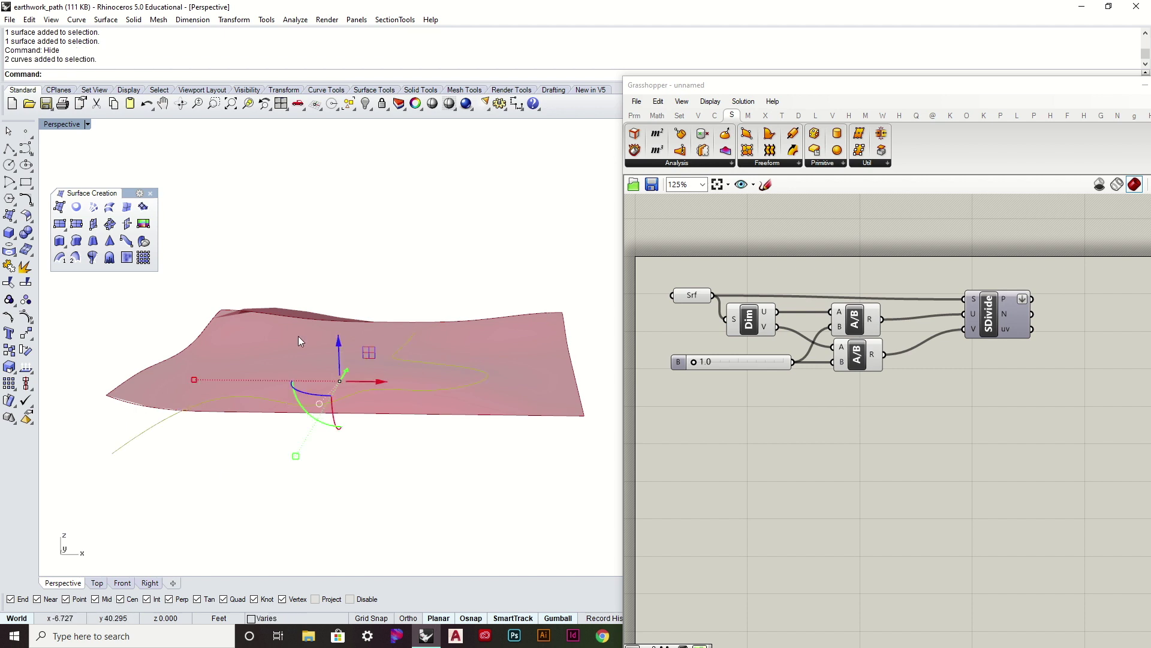
left_click(634, 115)
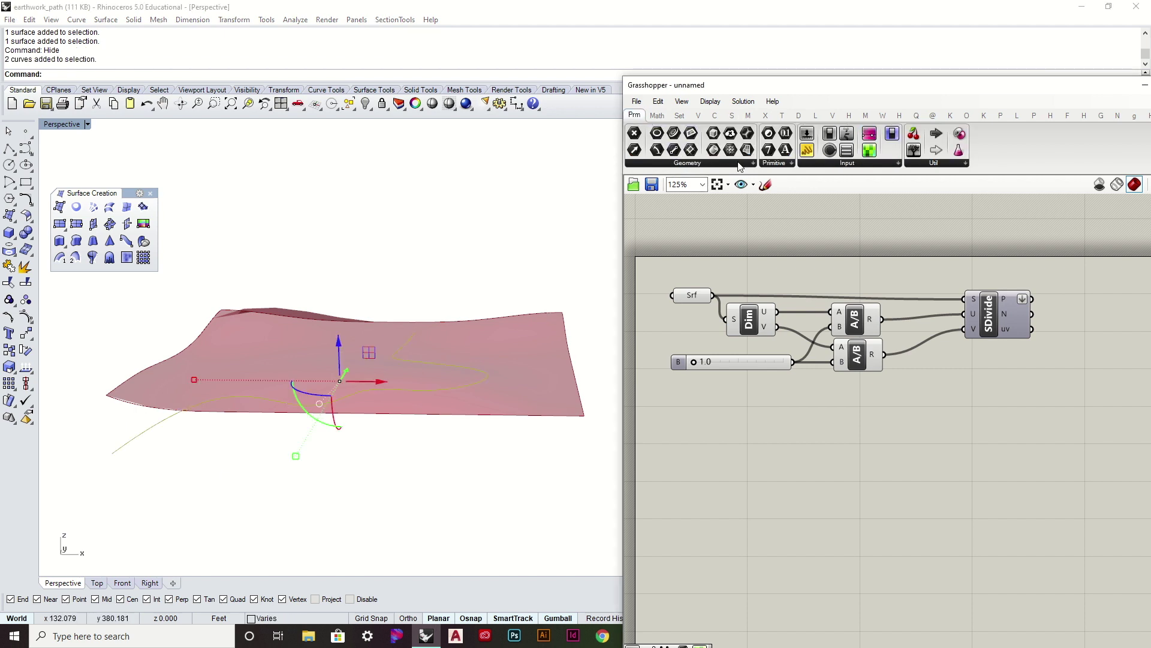
left_click_drag(674, 132, 793, 454)
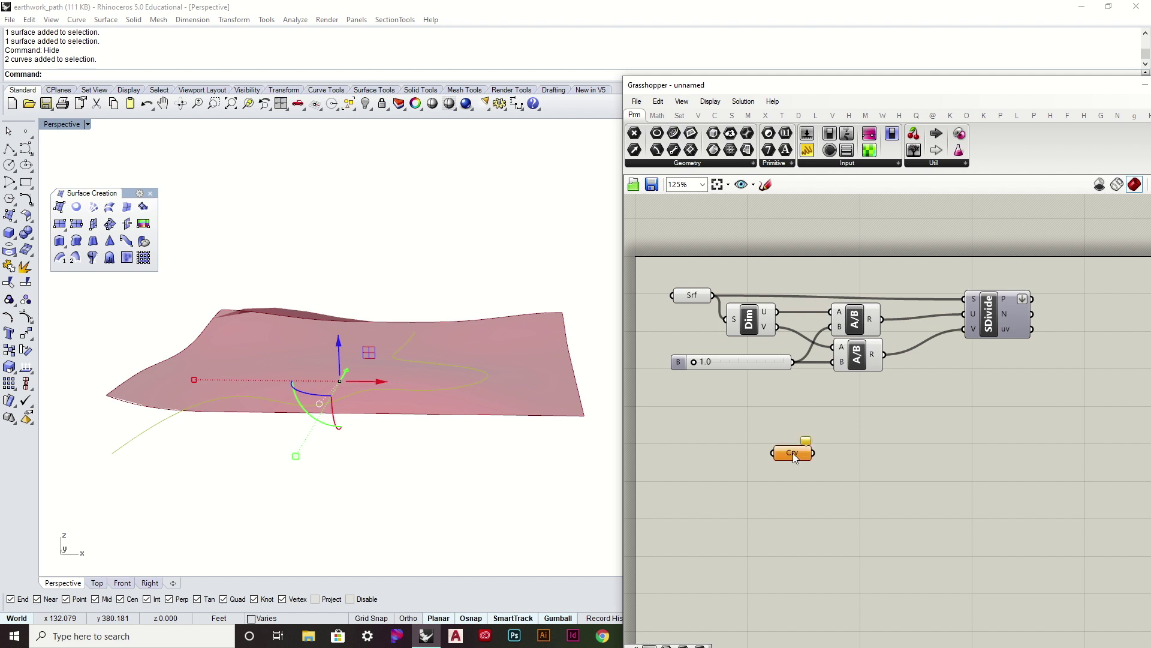
Try to reference the Rhino path curve in the Curve parameter with Set one Curve
right_click(795, 456)
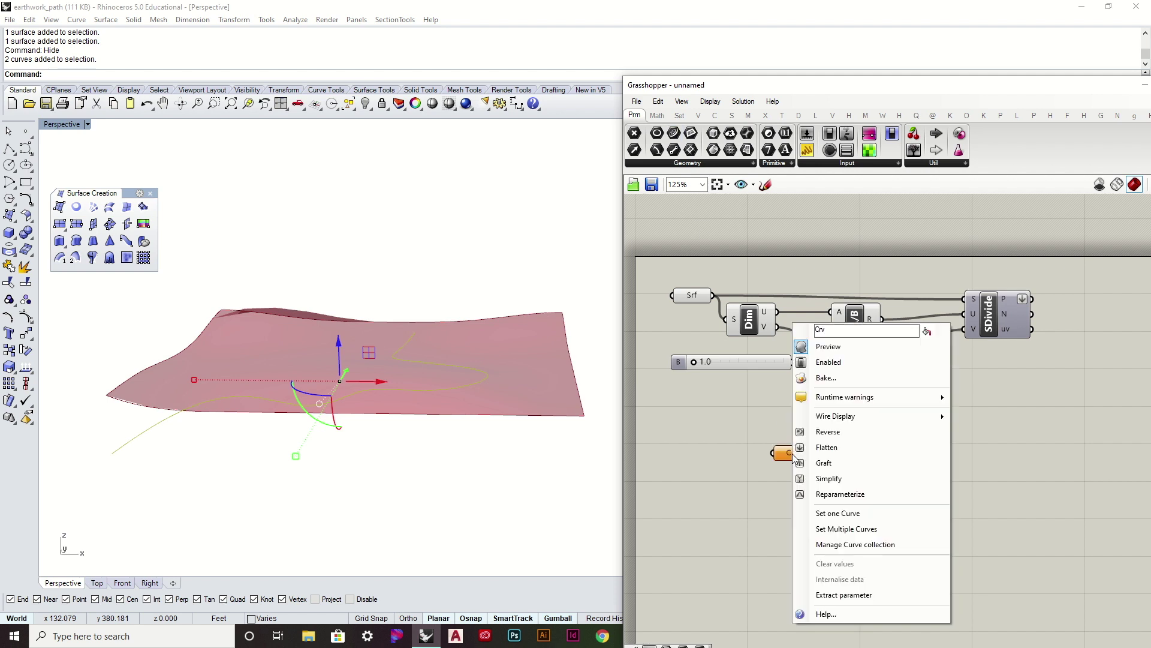
left_click(834, 514)
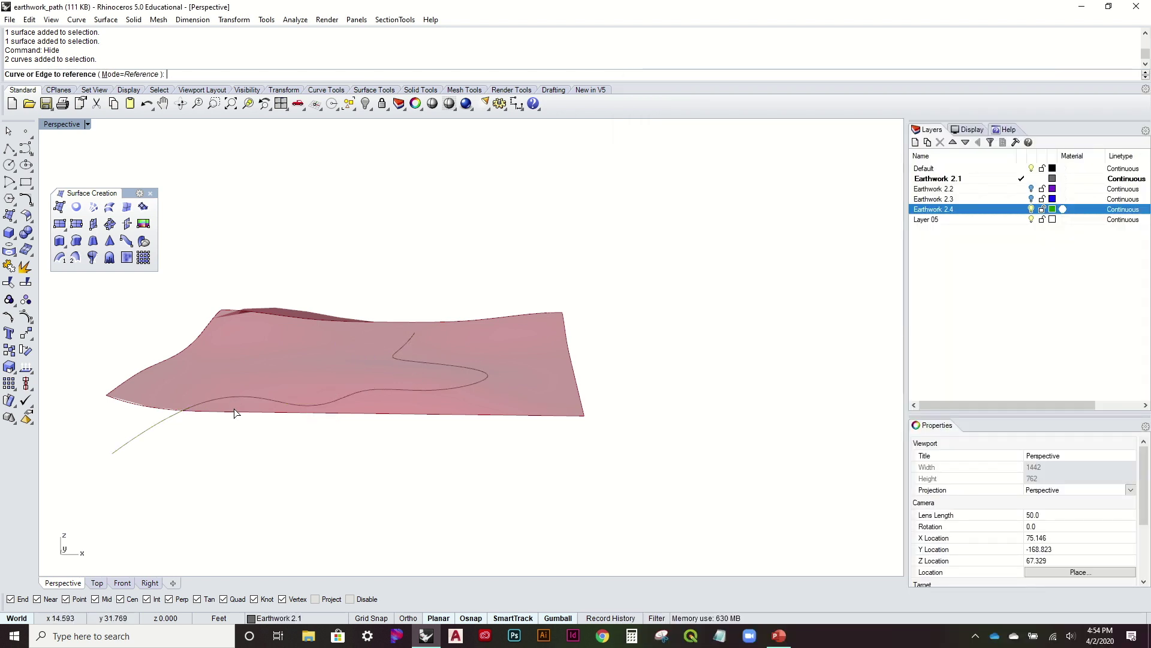
left_click_drag(196, 452, 117, 422)
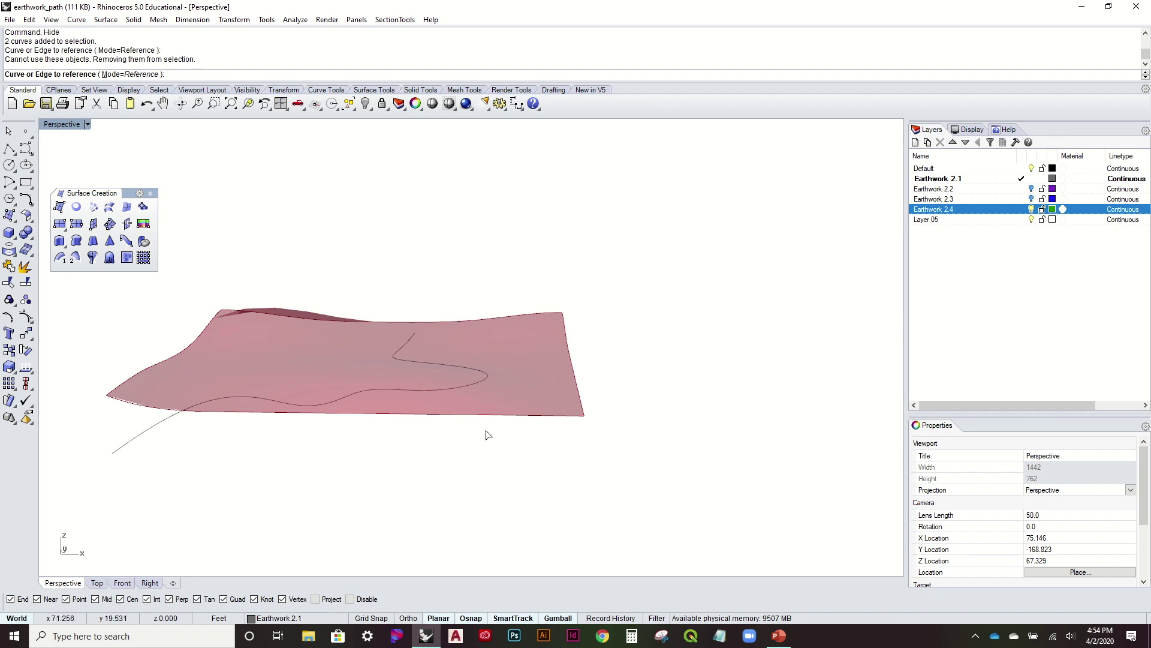
key("Return")
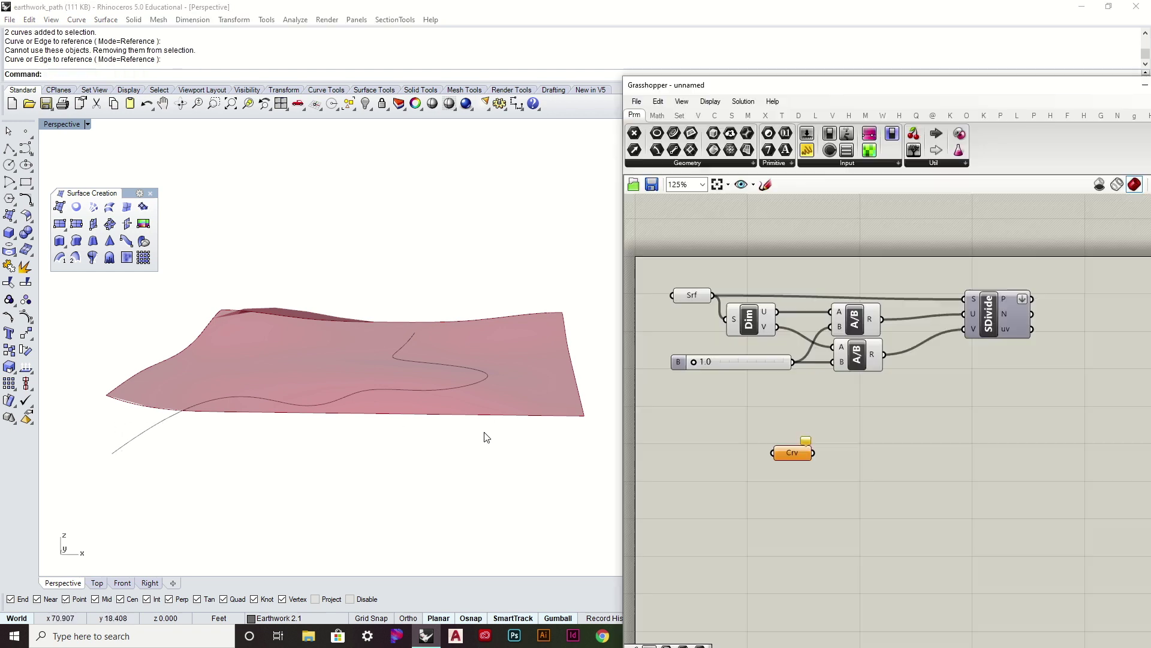
left_click_drag(159, 472, 107, 417)
left_click(796, 457)
right_click(794, 455)
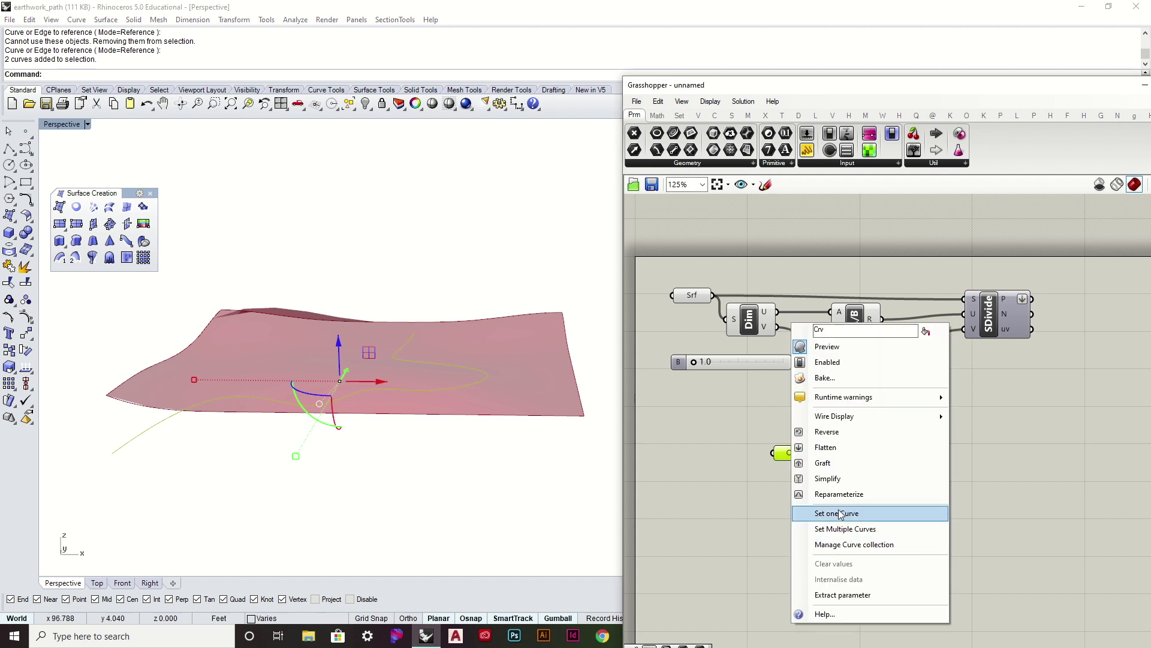
left_click(840, 514)
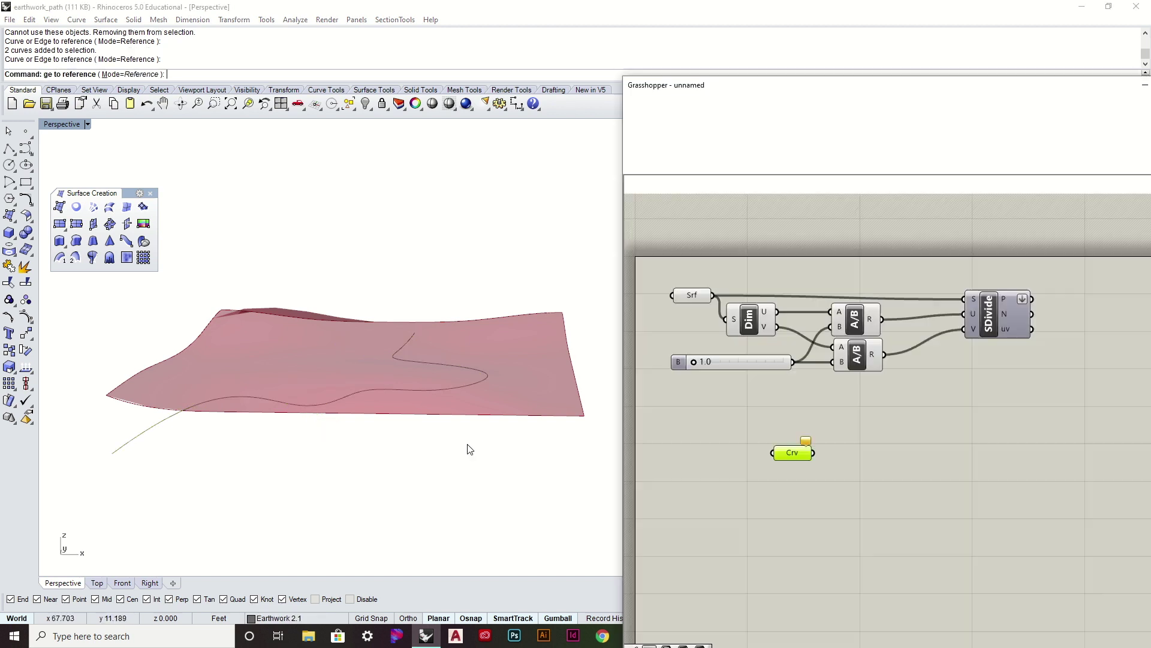
left_click(157, 432)
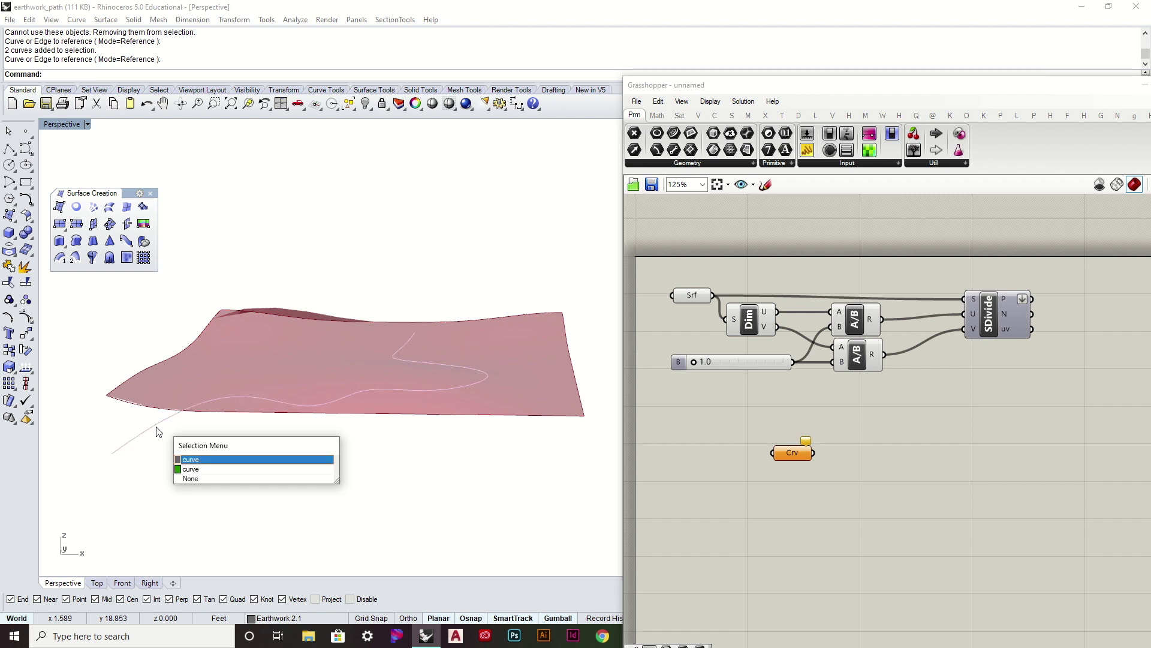
left_click(218, 468)
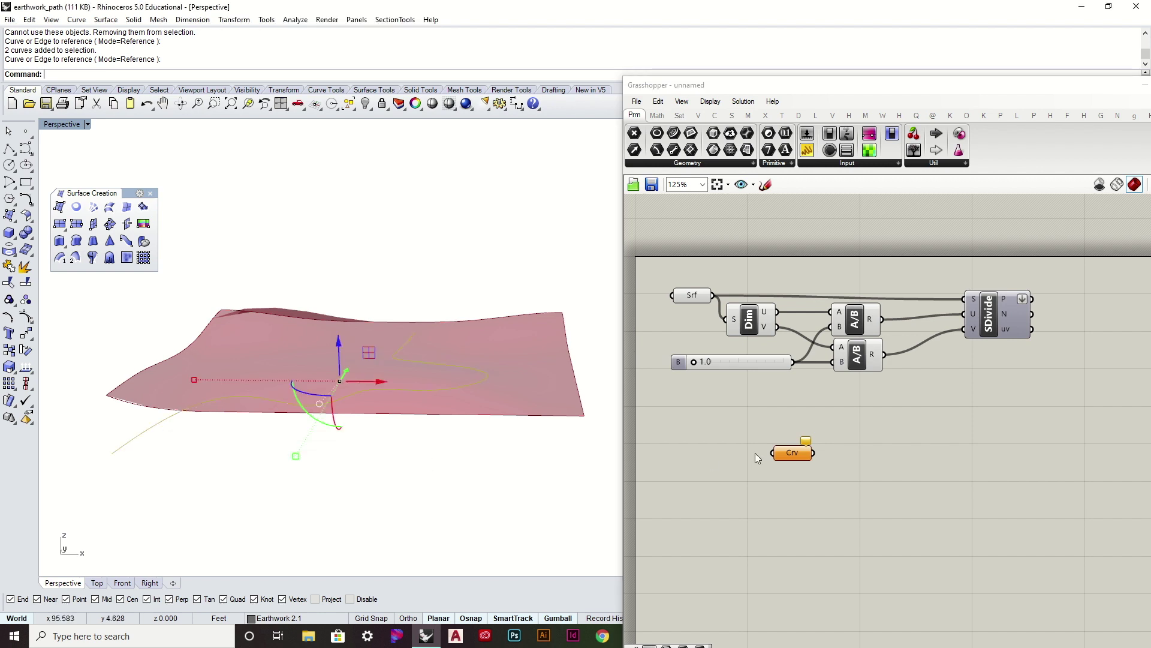
Assign the Rhino path curve to the Curve parameter with Set one Curve
right_click(806, 456)
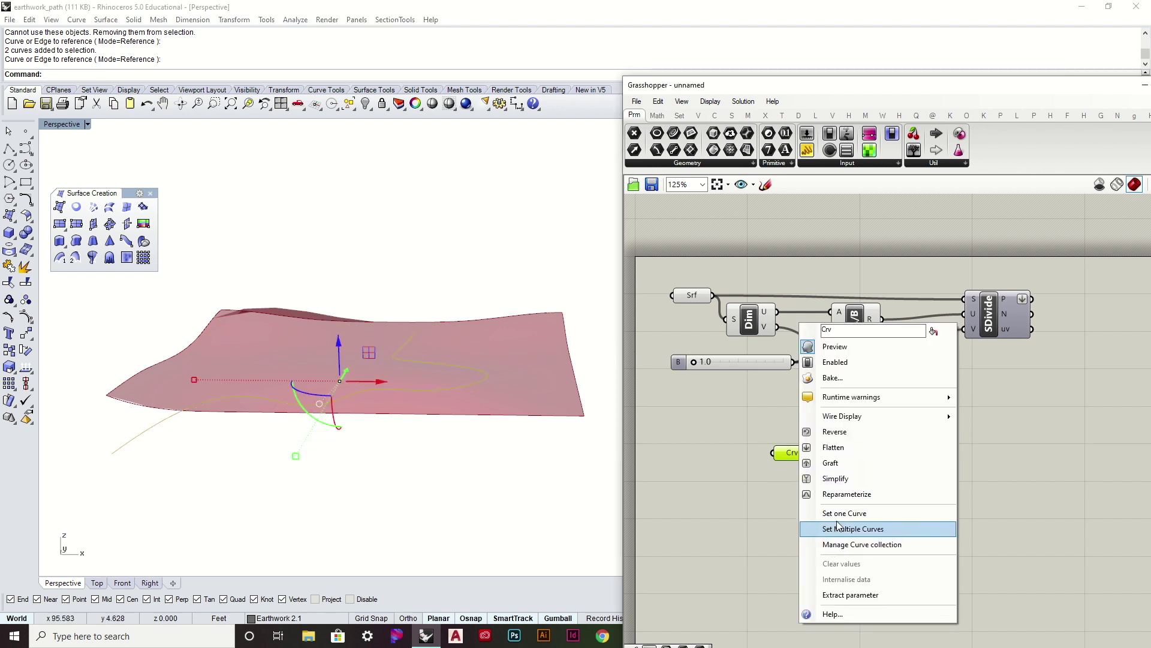
left_click(837, 518)
left_click(380, 512)
right_click_drag(372, 420, 367, 450)
left_click_drag(196, 502, 86, 456)
key("Escape")
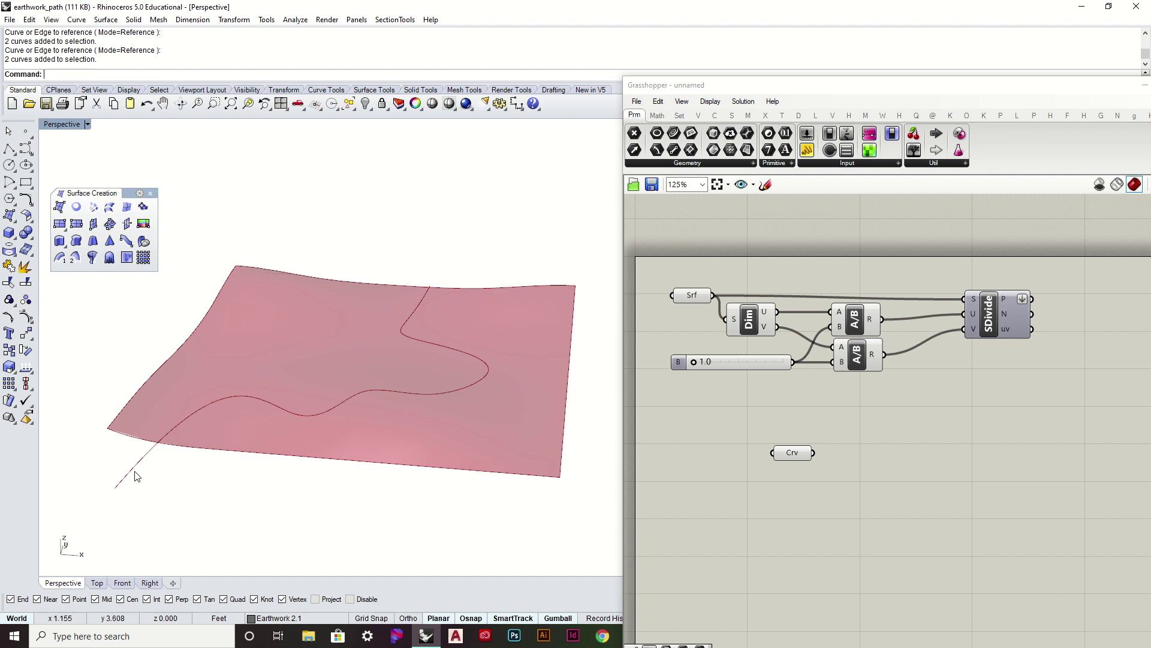
left_click(134, 474)
left_click(406, 526)
left_click_drag(784, 90, 765, 126)
left_click_drag(704, 211, 702, 302)
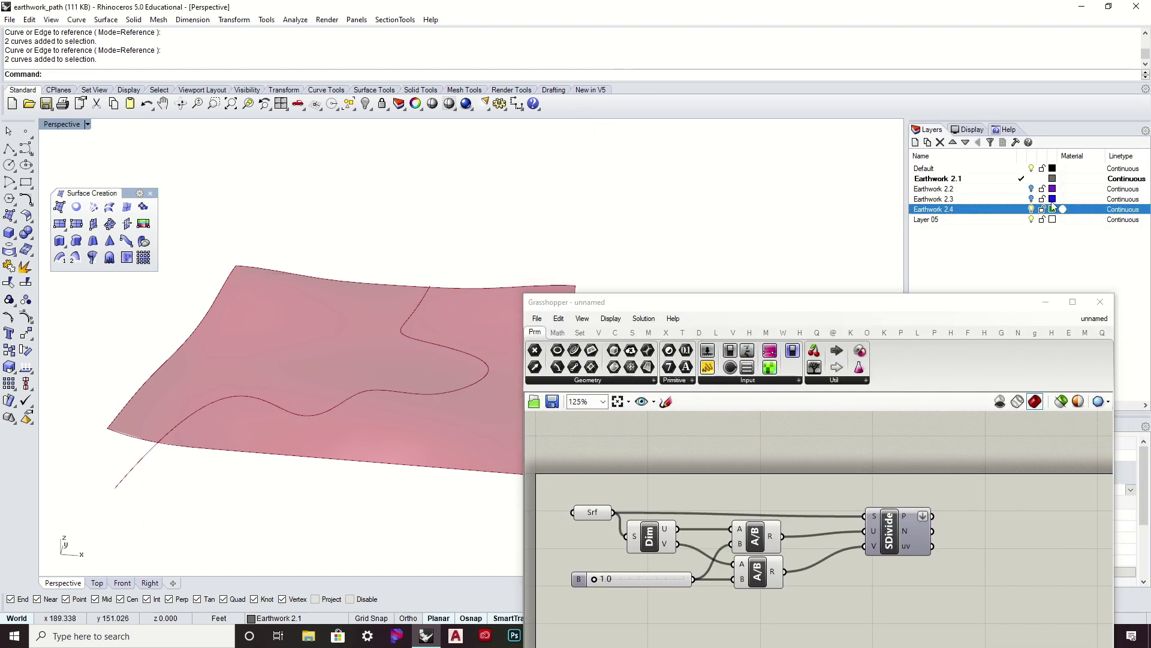
left_click_drag(840, 302, 911, 81)
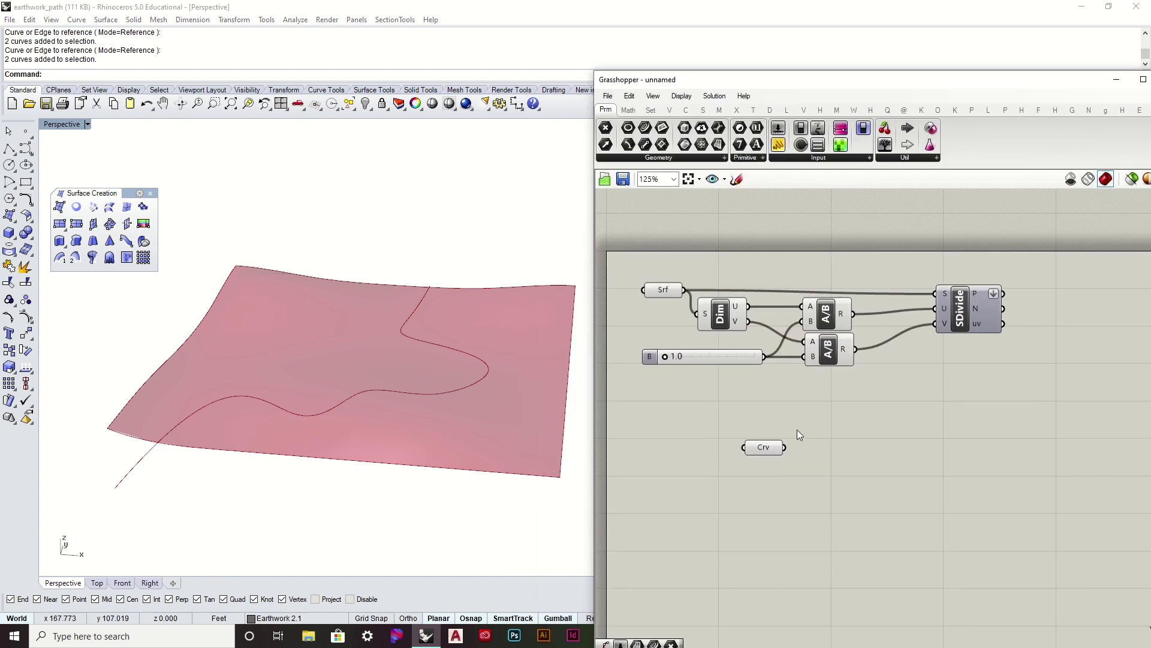
Add a Divide Length component beside the Curve parameter and connect the path curve to its C input
left_click(694, 112)
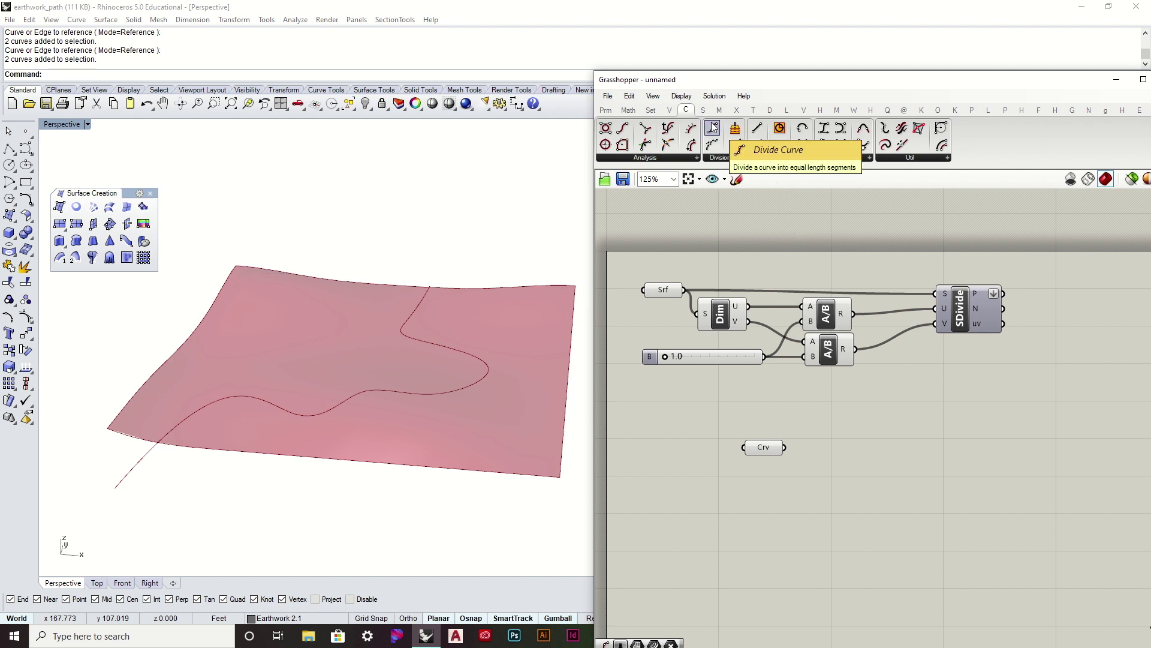
left_click(715, 155)
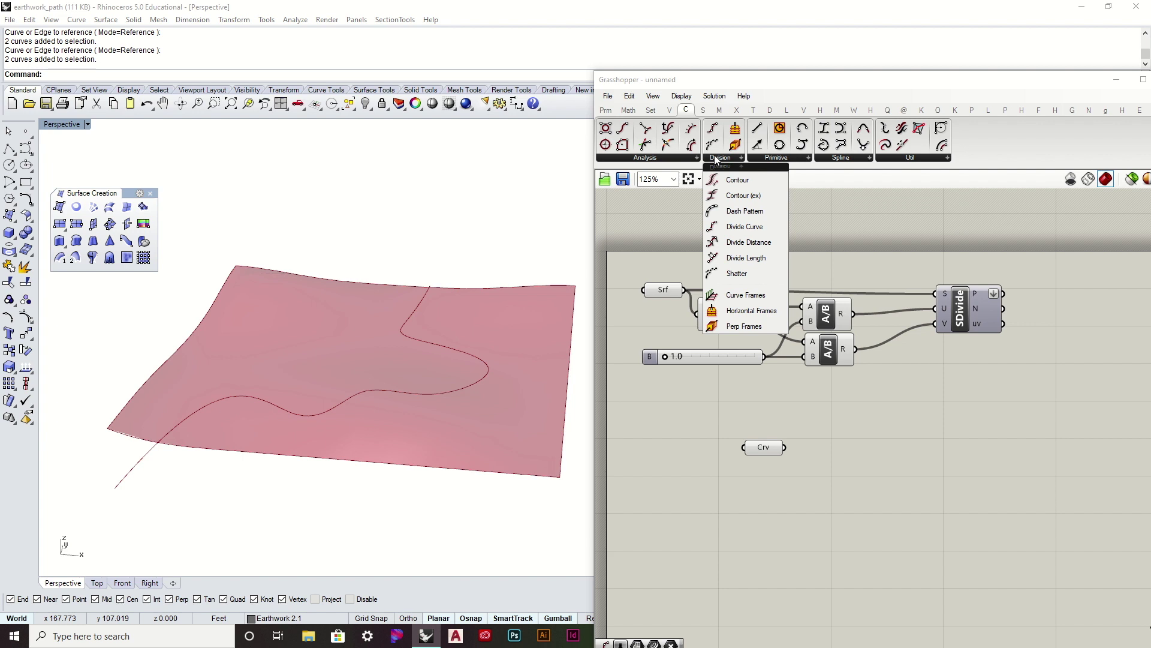
left_click(756, 258)
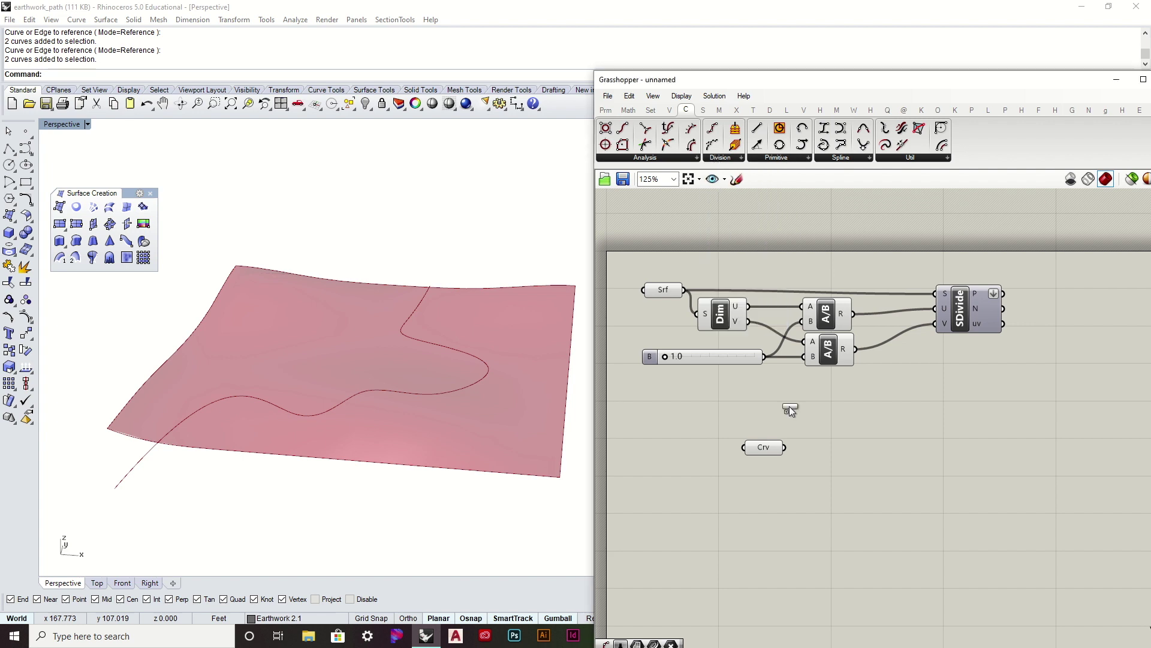
left_click(837, 454)
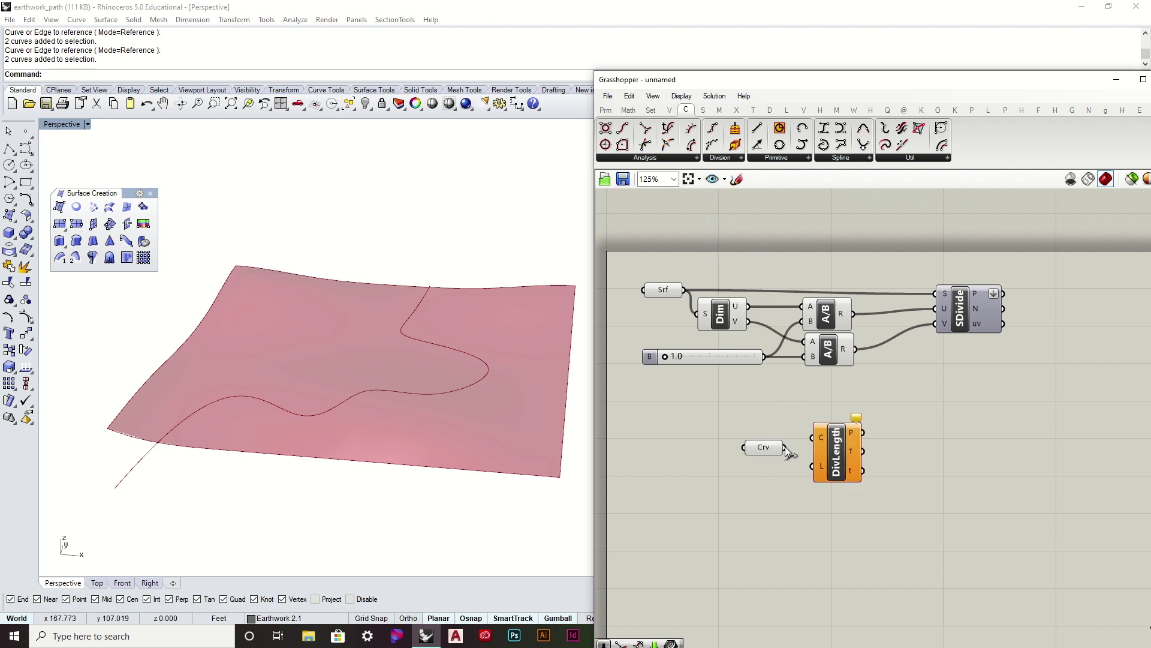
Connect the 1.0 slider to the L input of Divide Length and move it with the Curve parameter below Divide Surface
double_click(735, 509)
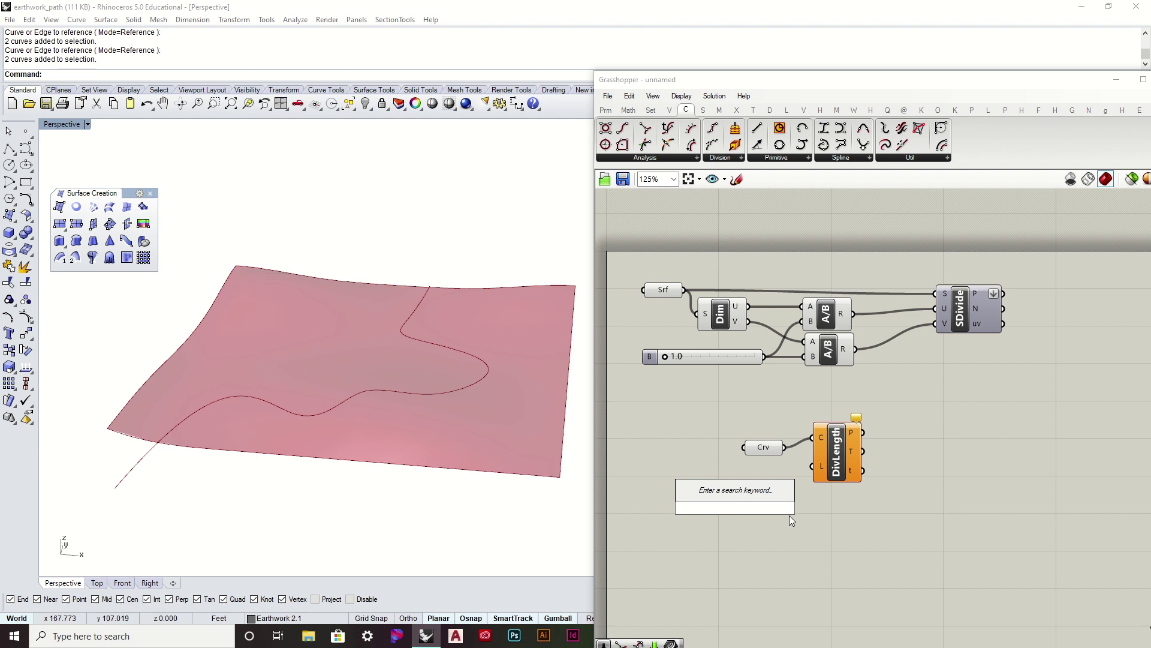
left_click(786, 376)
left_click_drag(764, 354, 761, 424)
left_click(933, 400)
left_click_drag(906, 523, 702, 432)
left_click_drag(847, 476, 967, 469)
left_click(1007, 376)
right_click_drag(1007, 376, 839, 326)
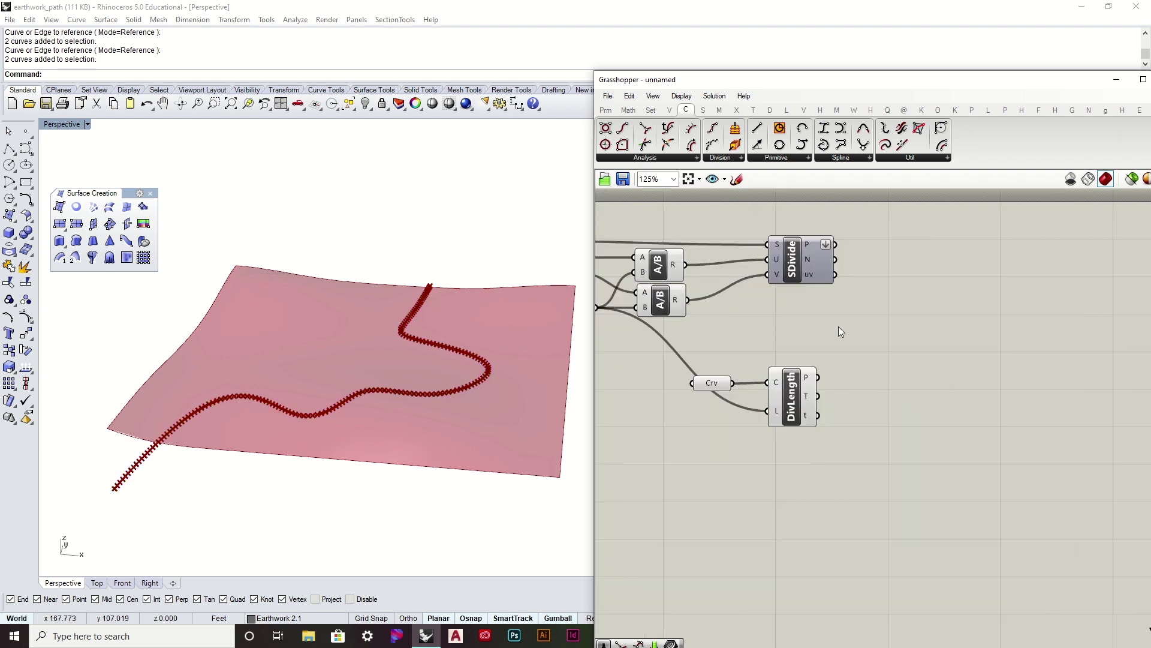
Flatten the P output of Divide Length and move the component with its Curve parameter slightly lower on the canvas
right_click(809, 381)
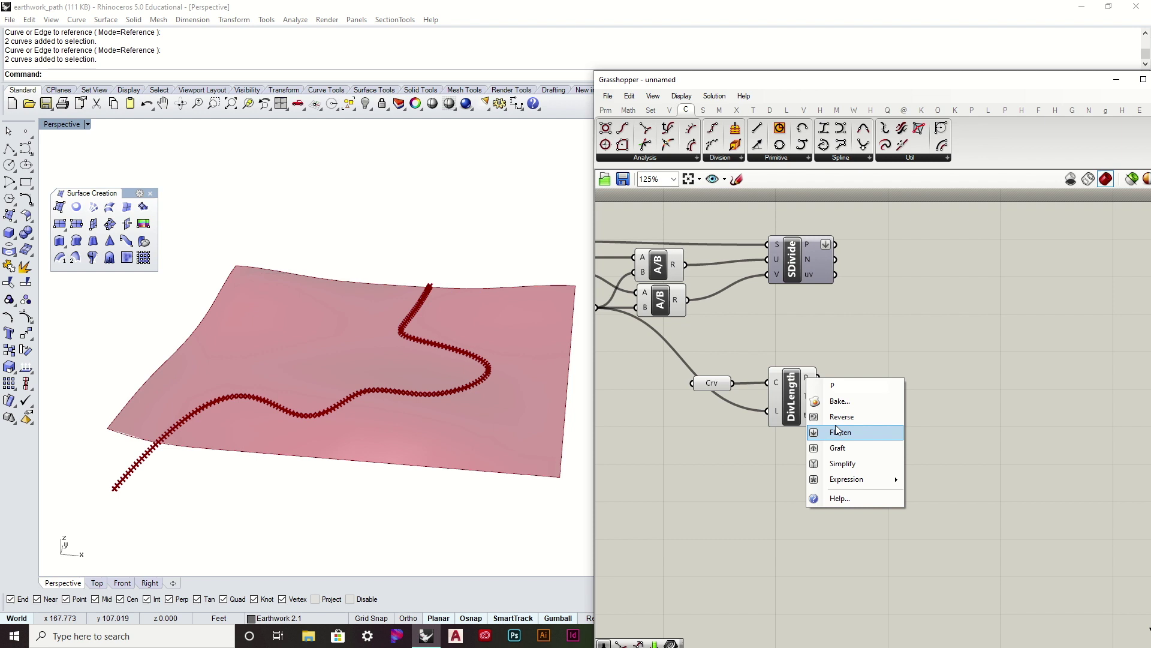
left_click(837, 427)
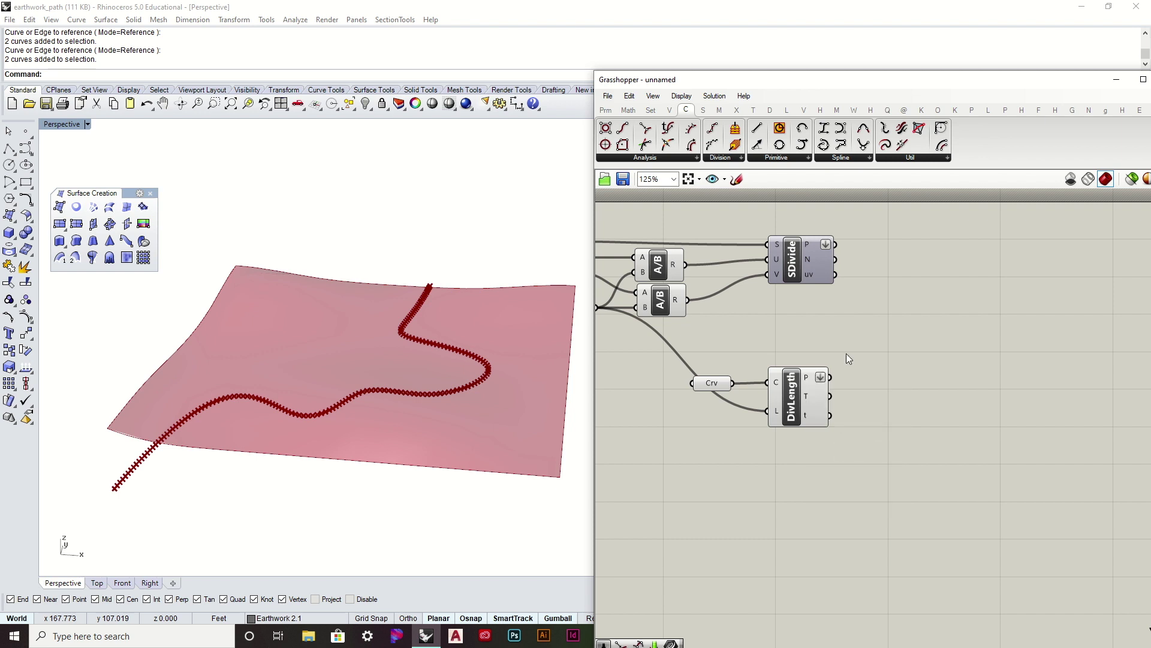
left_click_drag(854, 484, 695, 353)
left_click_drag(791, 403, 778, 422)
left_click(791, 340)
Add a Closest Point component, connecting the Divide Surface points to P and the Divide Length points to C
right_click_drag(456, 367, 480, 369)
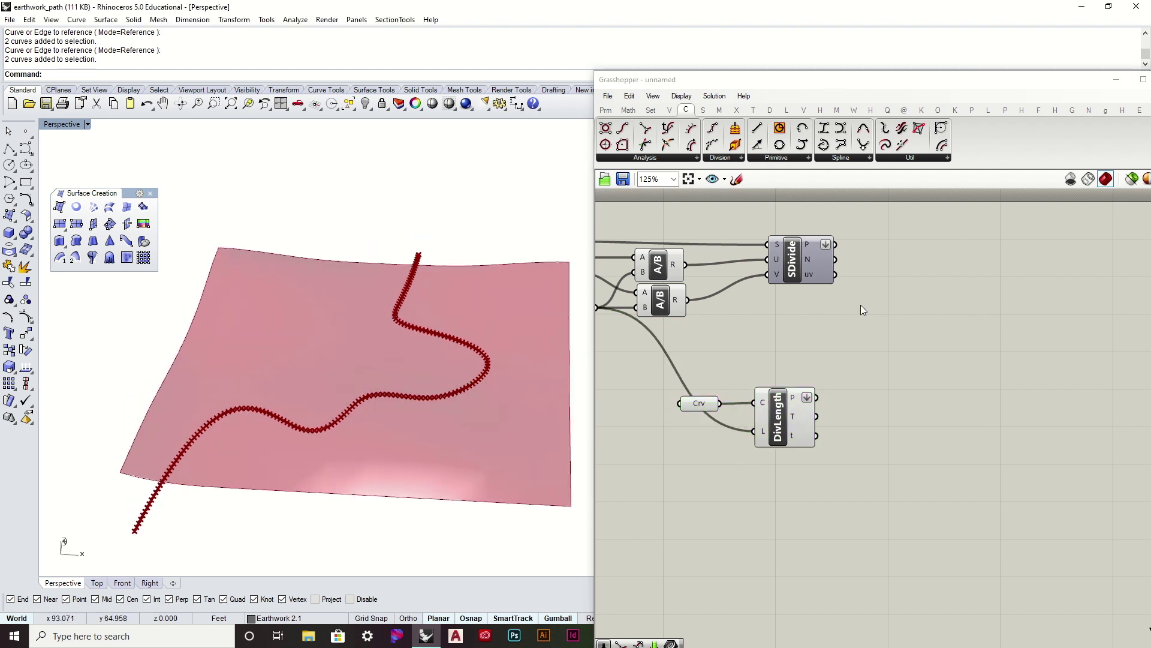
left_click(801, 262)
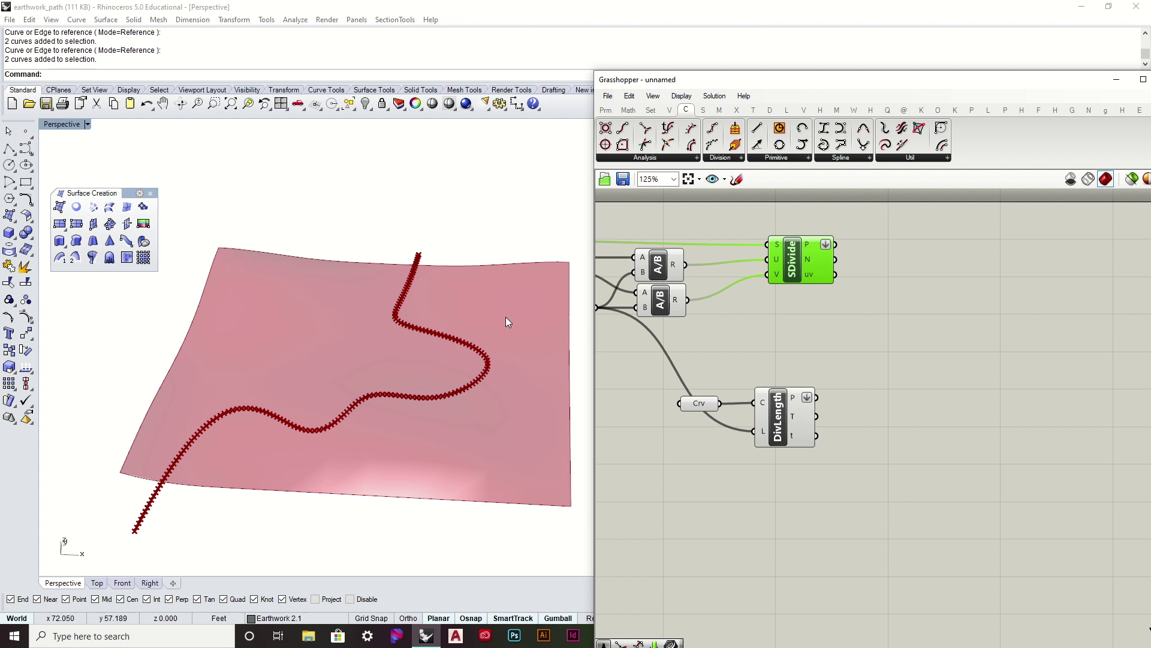
left_click(767, 334)
left_click(669, 109)
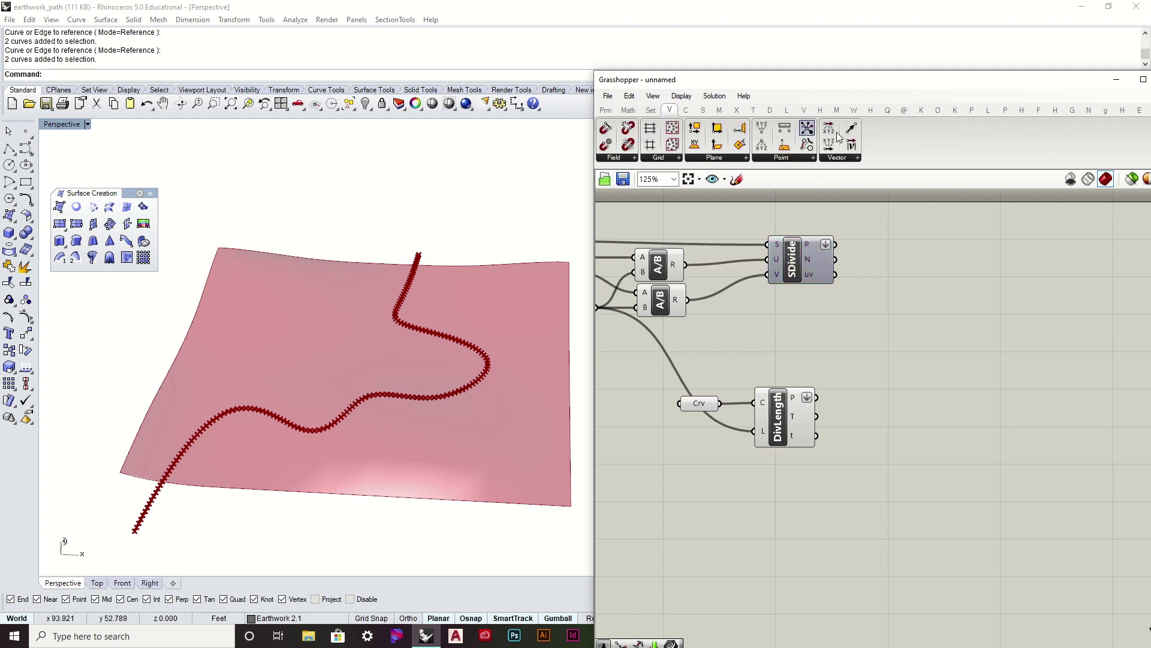
left_click_drag(807, 128, 944, 368)
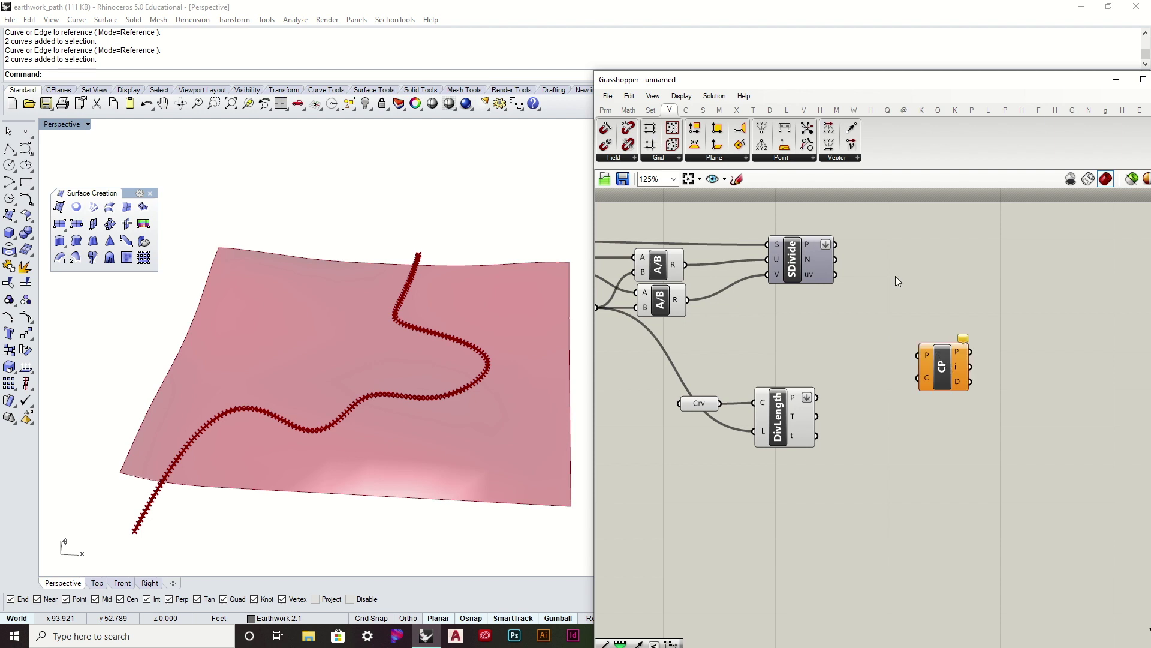
left_click_drag(839, 246, 915, 355)
left_click_drag(863, 391, 873, 346)
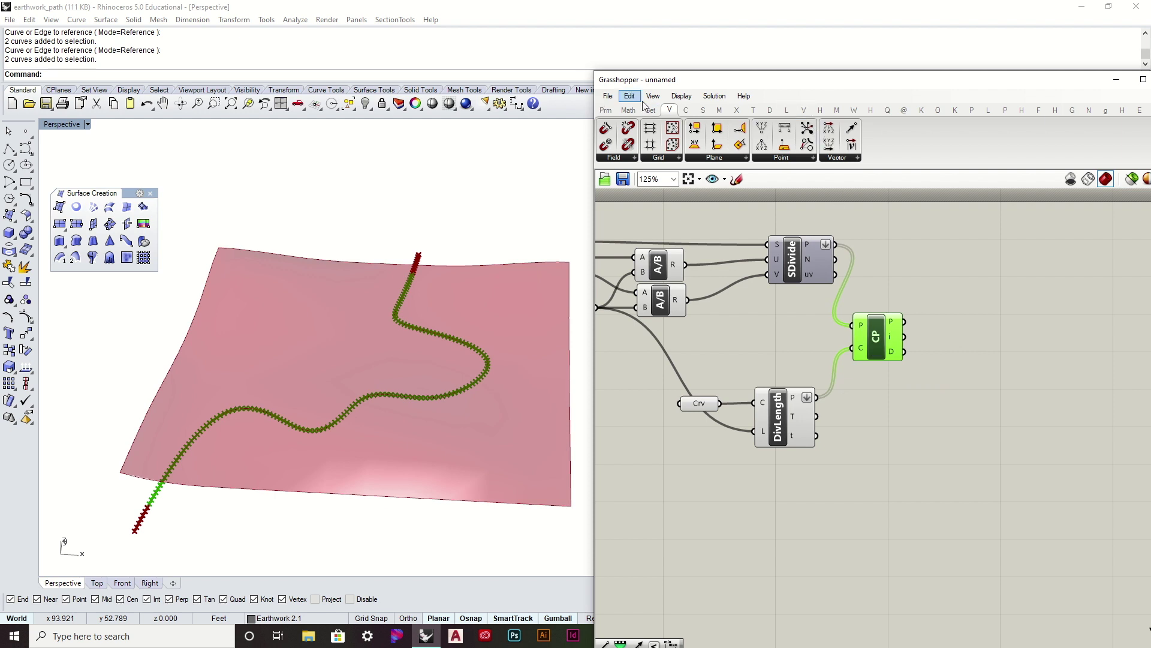
Add a Line component, connecting the Divide Surface points to A and the Closest Point P output to B
left_click(688, 111)
left_click_drag(757, 128, 1015, 288)
left_click_drag(838, 246, 991, 281)
left_click_drag(905, 322, 992, 296)
Examine in the Perspective view how the lines link the terrain points to their nearest path points
scroll(448, 354, "up", 6)
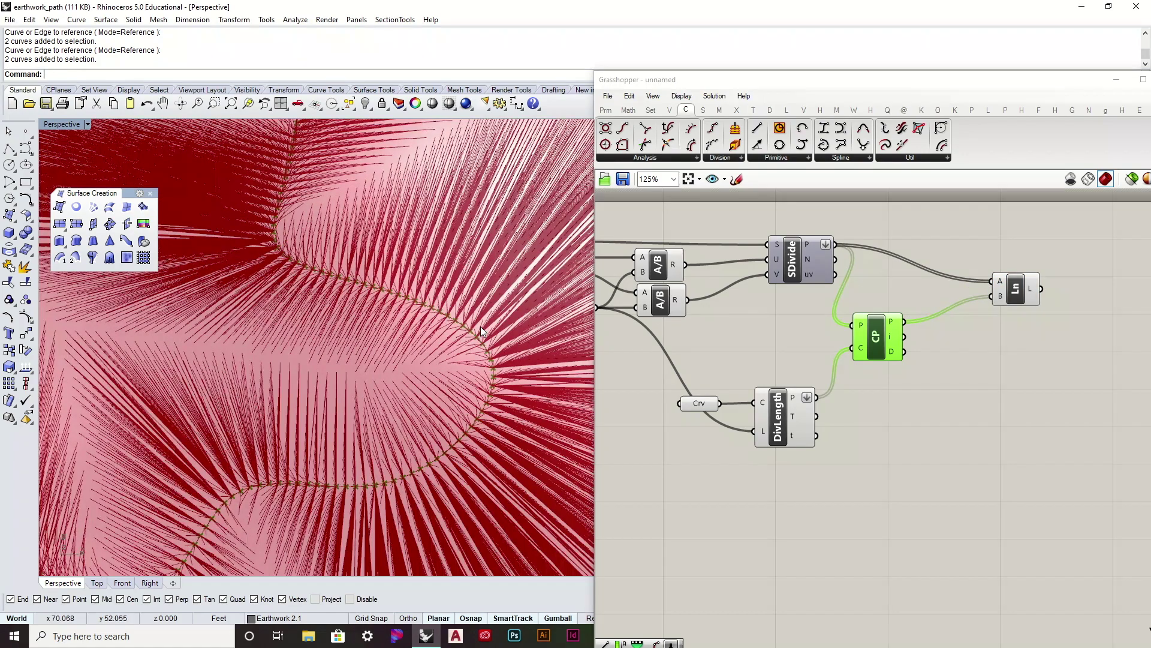
right_click_drag(472, 328, 461, 355)
scroll(454, 339, "down", 6)
scroll(485, 331, "up", 5)
right_click_drag(476, 404, 495, 431)
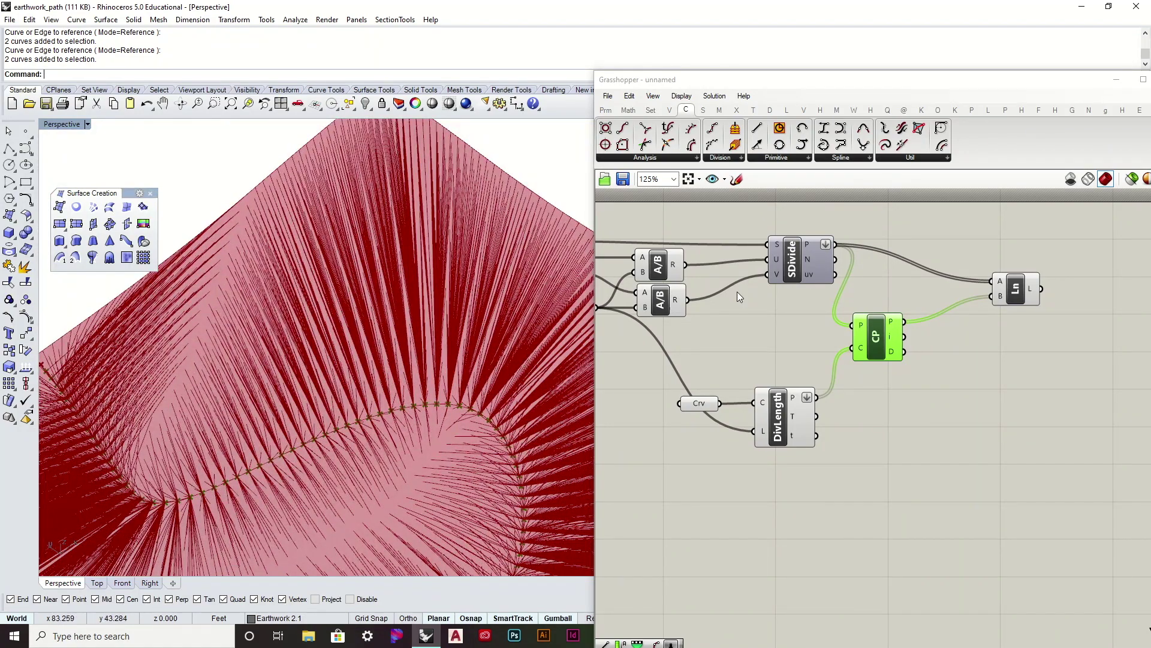
right_click_drag(517, 340, 318, 333)
right_click_drag(489, 374, 380, 292)
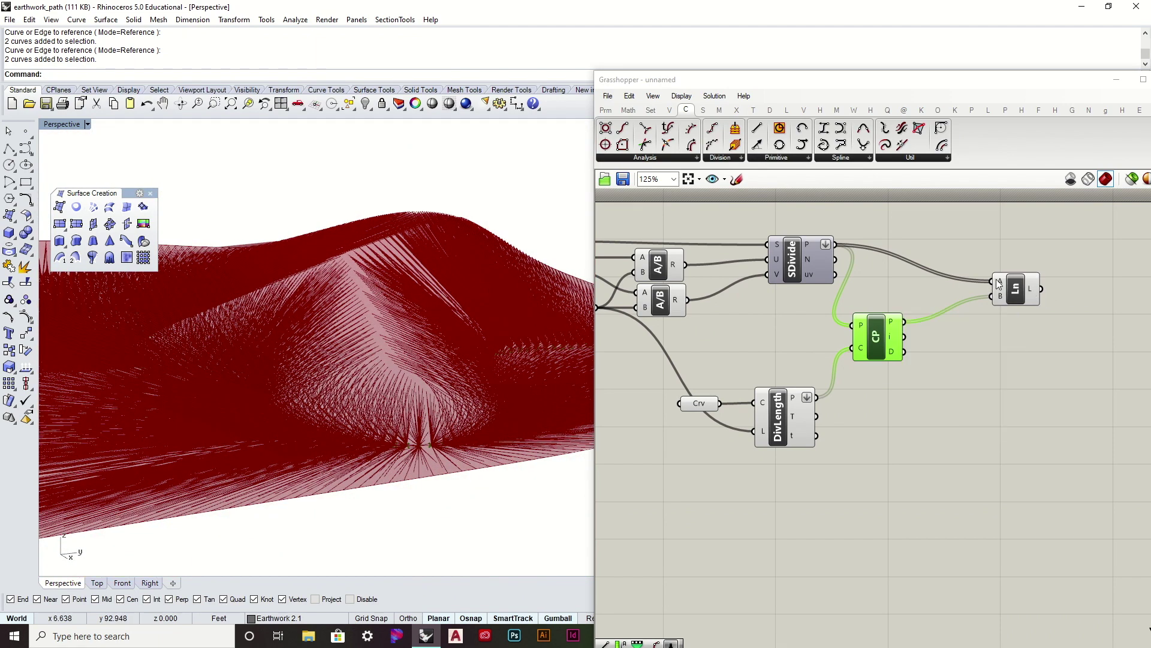
right_click_drag(516, 325, 487, 339)
scroll(475, 355, "up", 10)
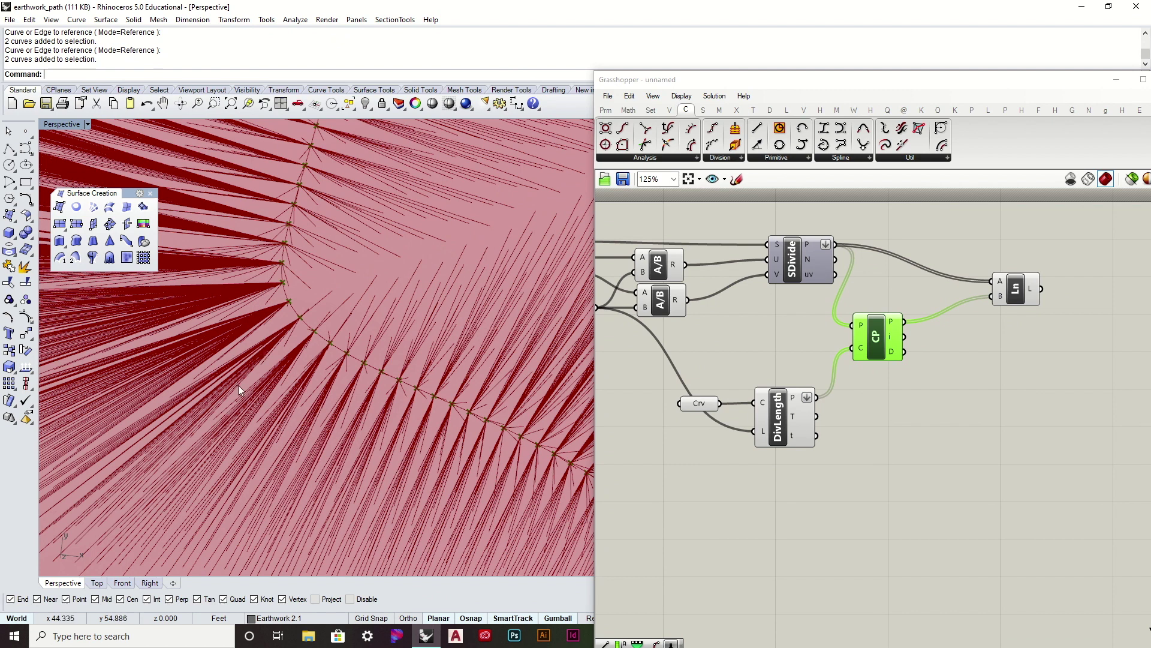
Toggle the preview of Divide Surface on and back off
left_click(792, 257)
right_click(804, 249)
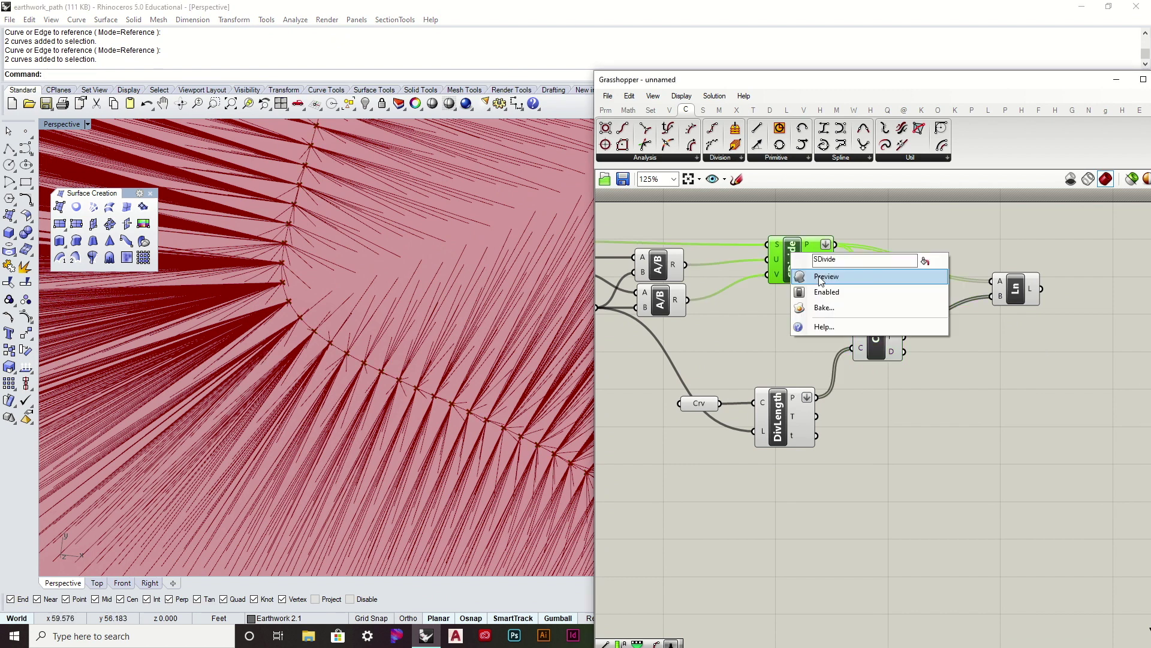
left_click(831, 273)
right_click(797, 264)
left_click(835, 285)
Delete the Line component and move Closest Point farther from the divide components
left_click(1015, 291)
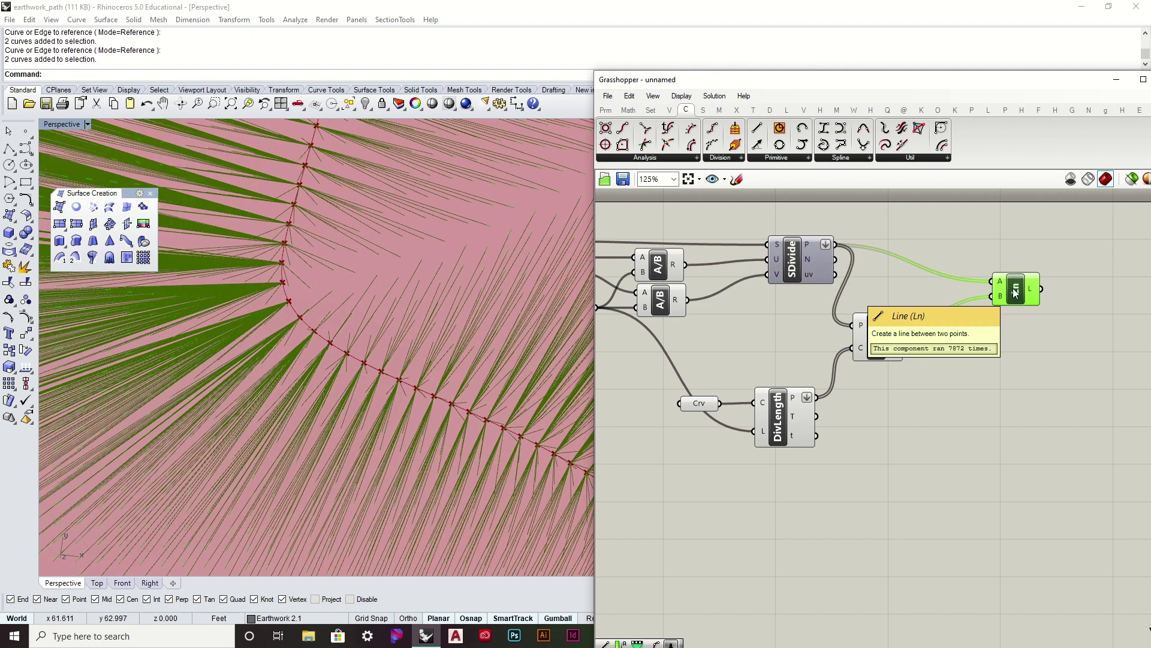
key("Delete")
right_click_drag(1010, 287, 937, 263)
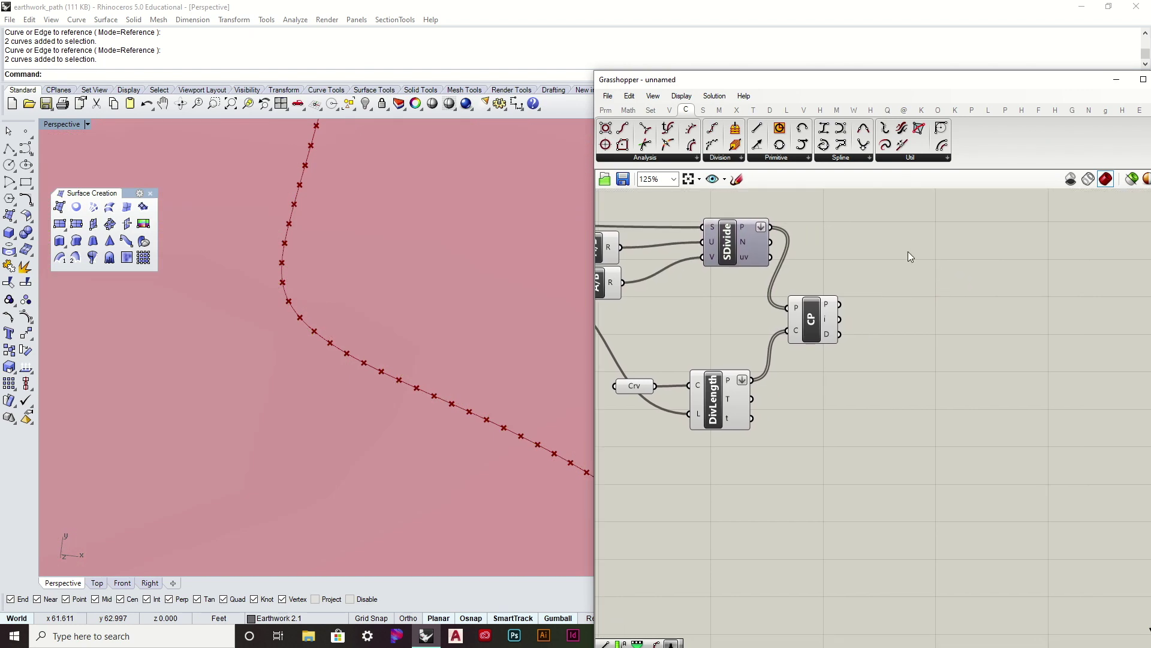
mouse_move(829, 323)
left_click_drag(817, 331, 856, 333)
left_click(913, 401)
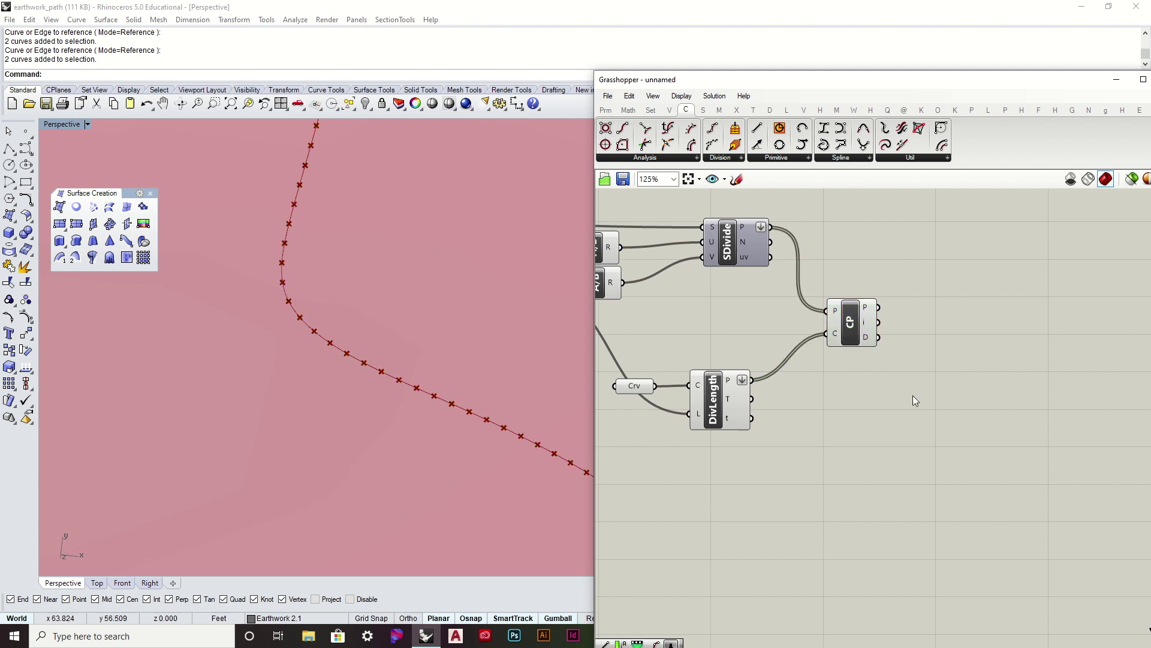
Add an Equality component, connect the Closest Point i output to its B input, and move Closest Point lower
right_click_drag(412, 278, 432, 321)
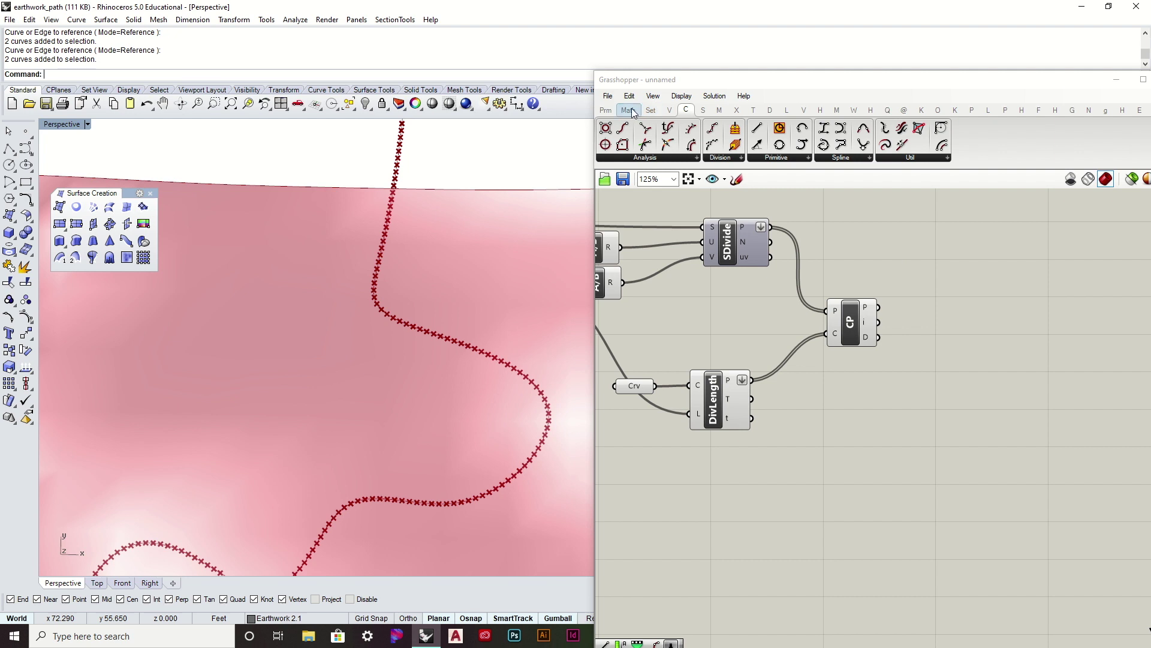
mouse_move(634, 113)
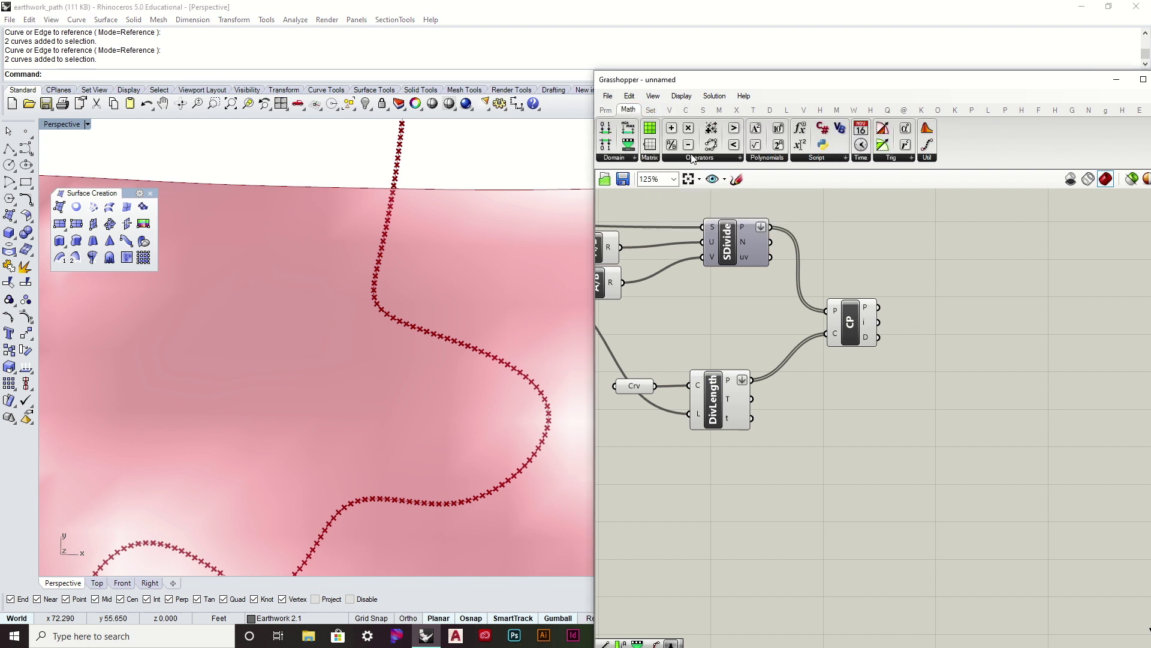
left_click(691, 158)
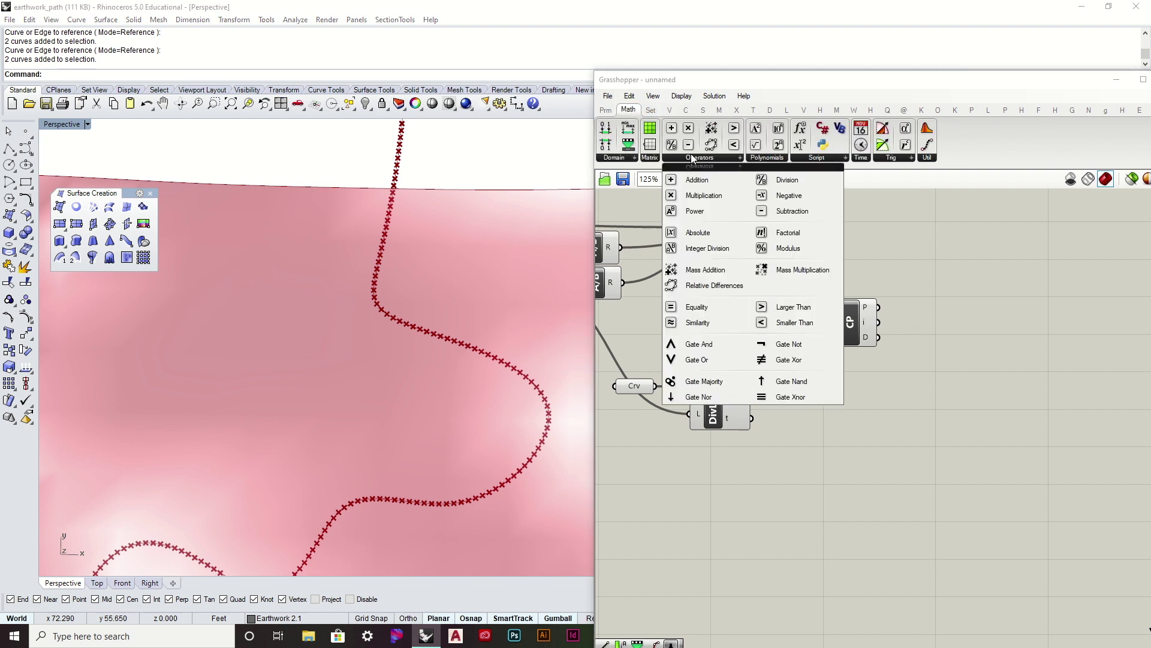
left_click_drag(698, 307, 976, 305)
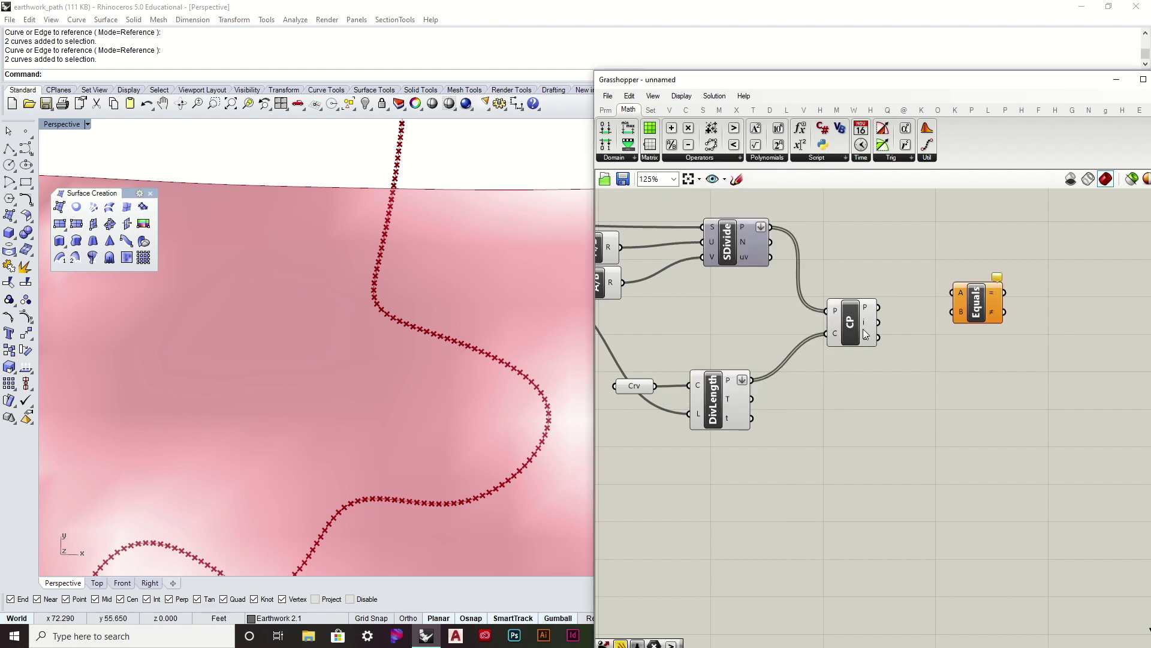
left_click_drag(878, 323, 960, 313)
mouse_move(728, 380)
left_click_drag(854, 333, 849, 378)
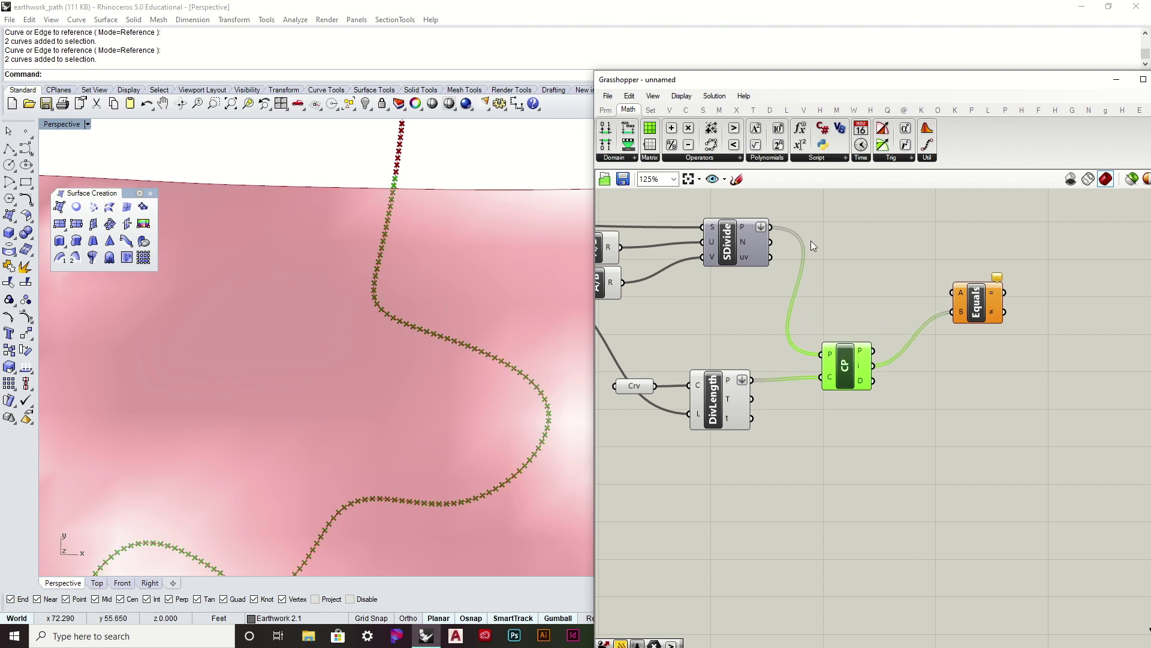
Add a Series component and place it just above Closest Point
left_click(652, 109)
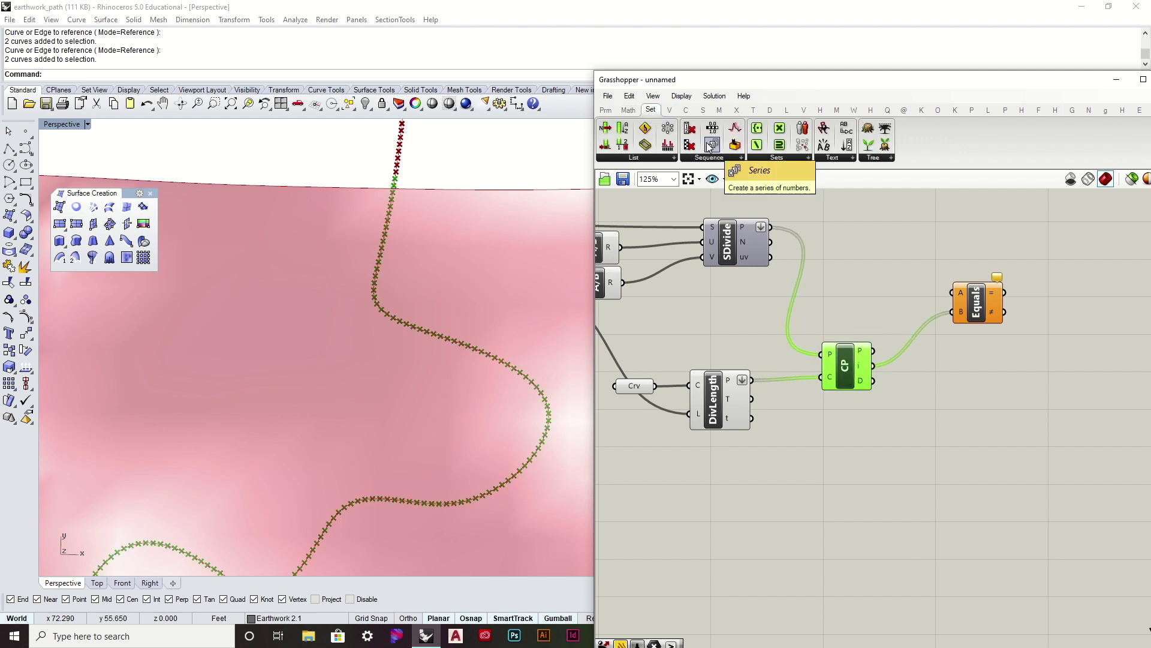
left_click_drag(711, 146, 782, 319)
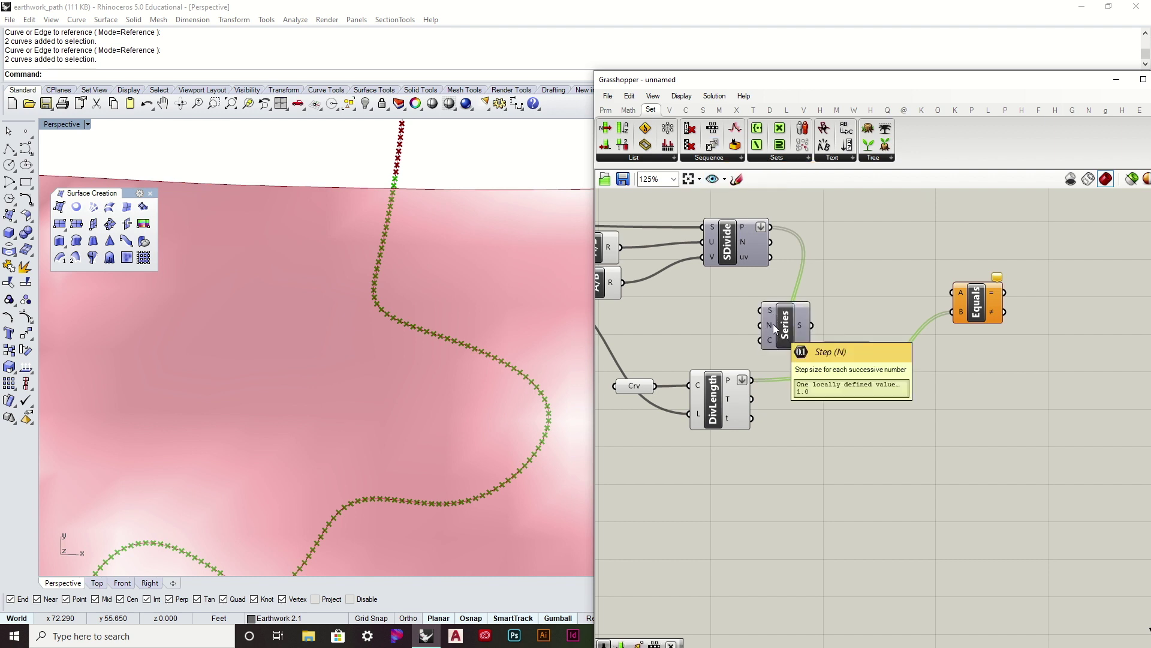
left_click_drag(784, 325, 778, 308)
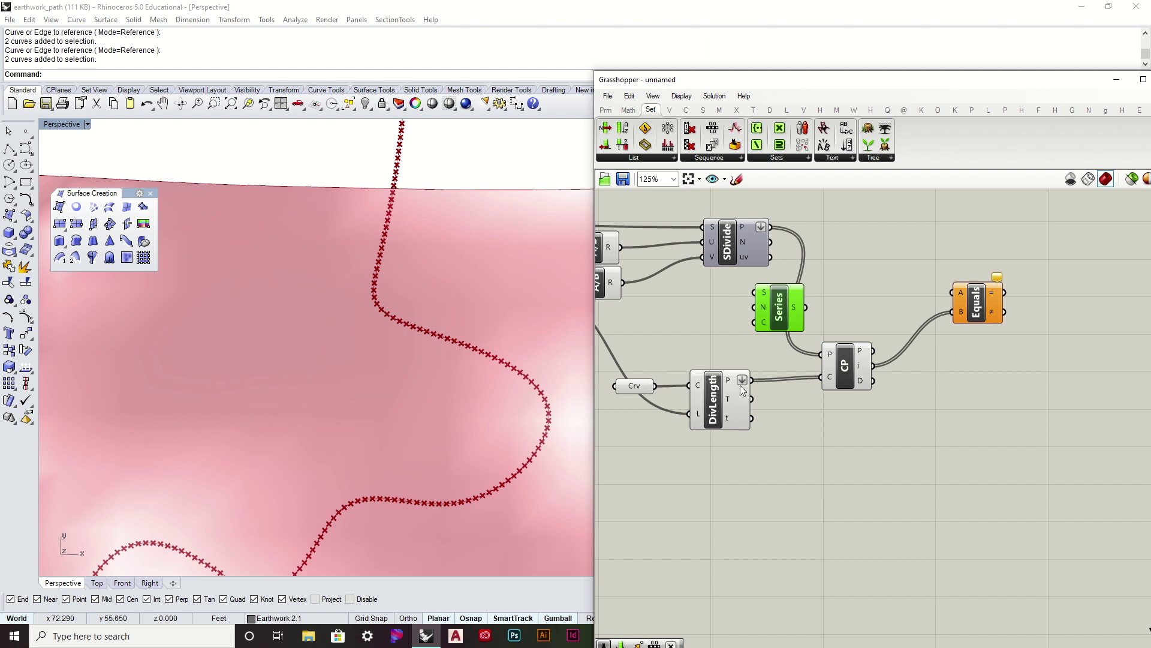
left_click_drag(791, 320, 864, 312)
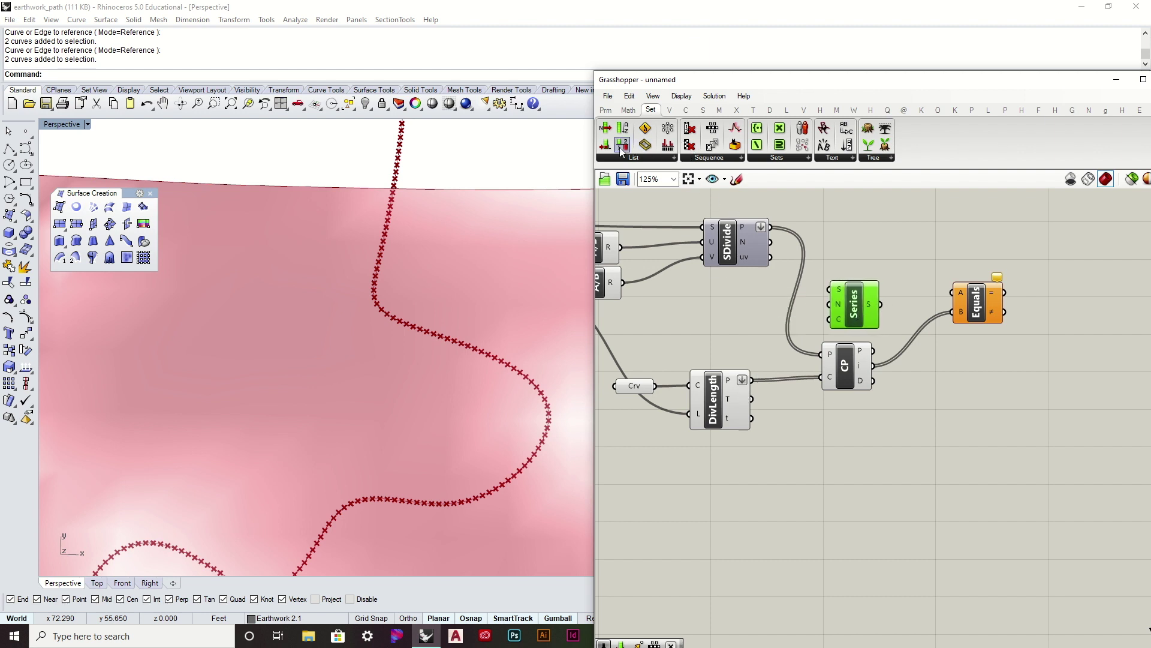
Add a List Length component fed by the Divide Length points and connect its output to the C input of Series
left_click_drag(605, 144, 768, 332)
left_click_drag(752, 380, 744, 332)
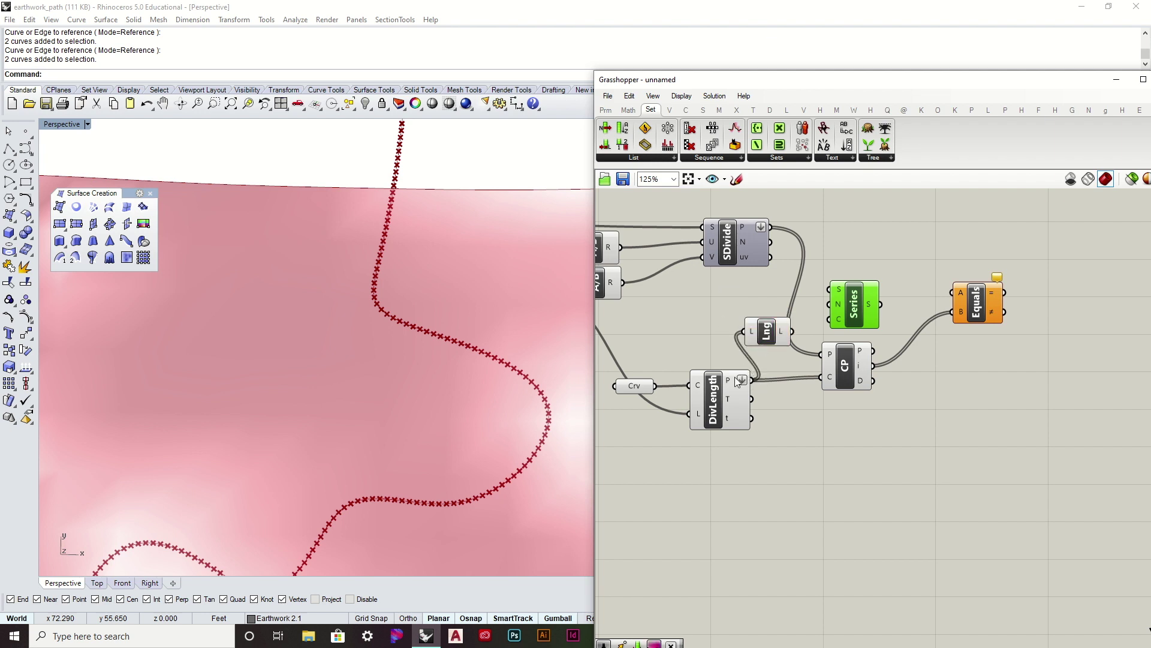
mouse_move(736, 382)
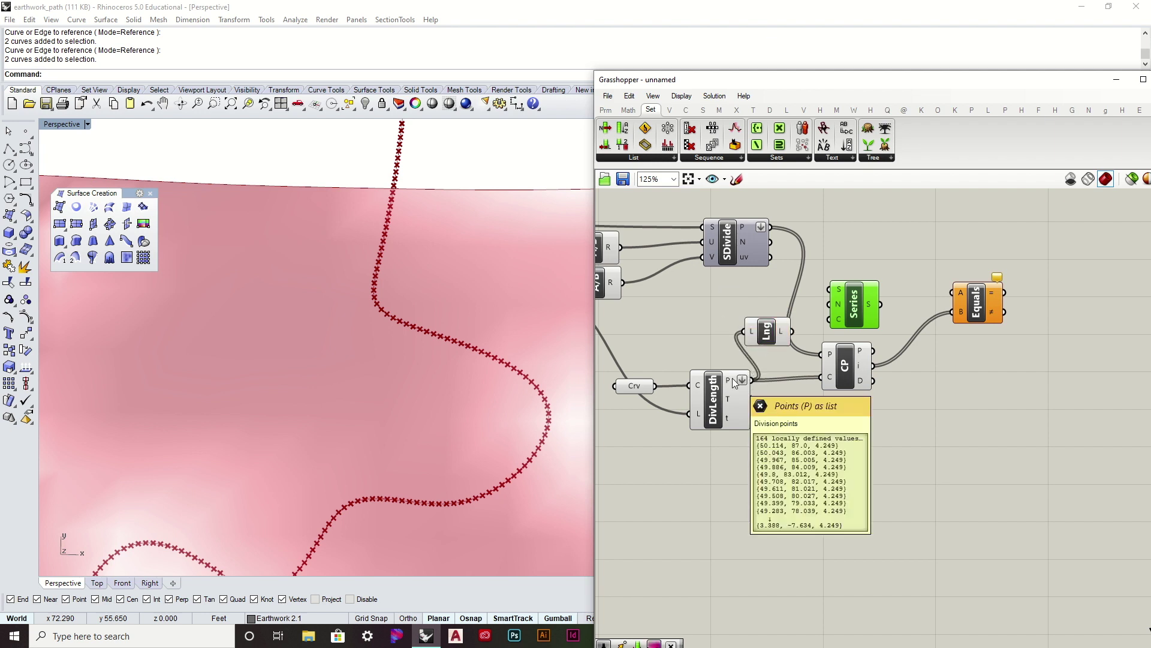
left_click_drag(792, 331, 824, 332)
mouse_move(872, 304)
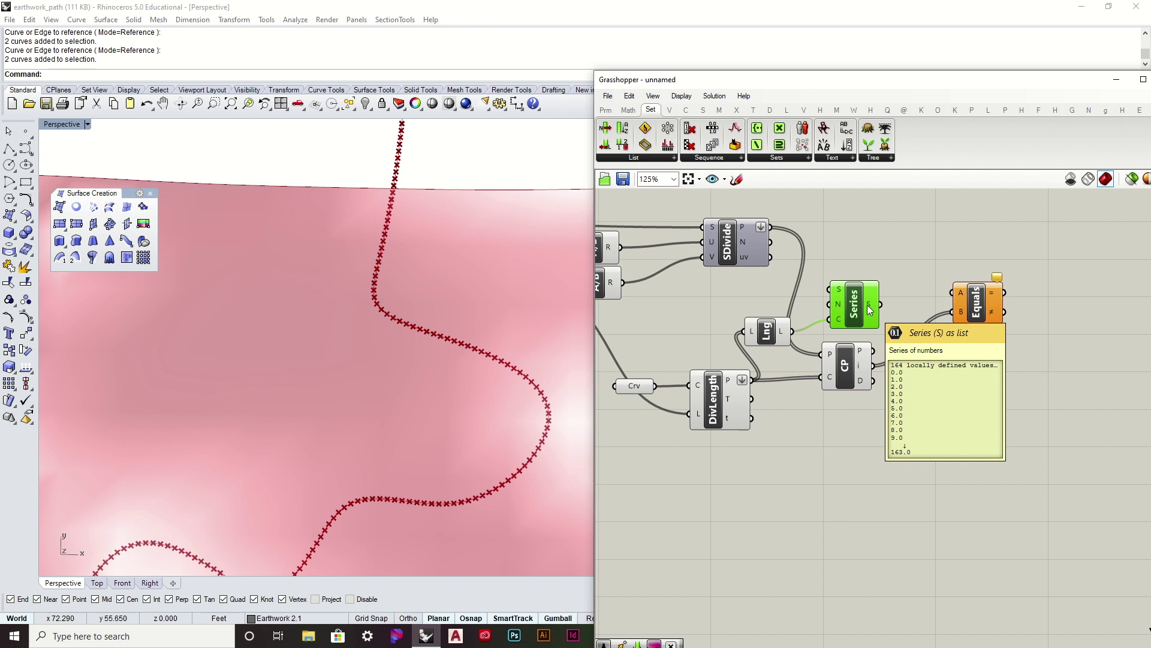
Connect the Series output to the A input of Equality and line up the two components
left_click_drag(882, 304, 938, 293)
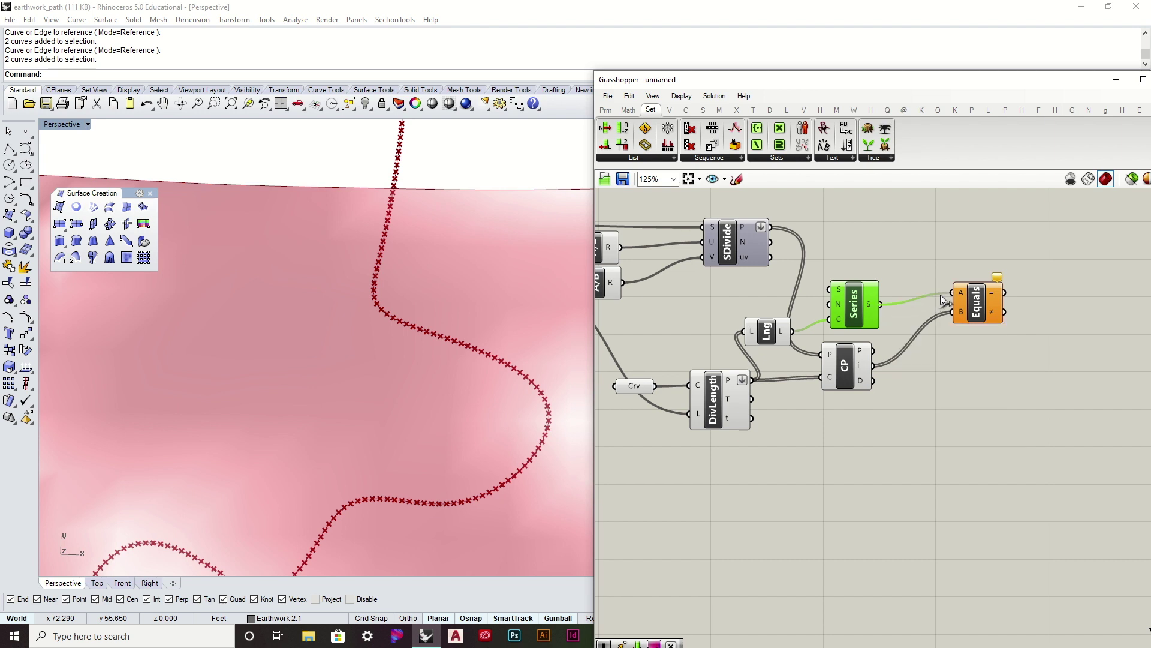
left_click_drag(847, 313, 852, 306)
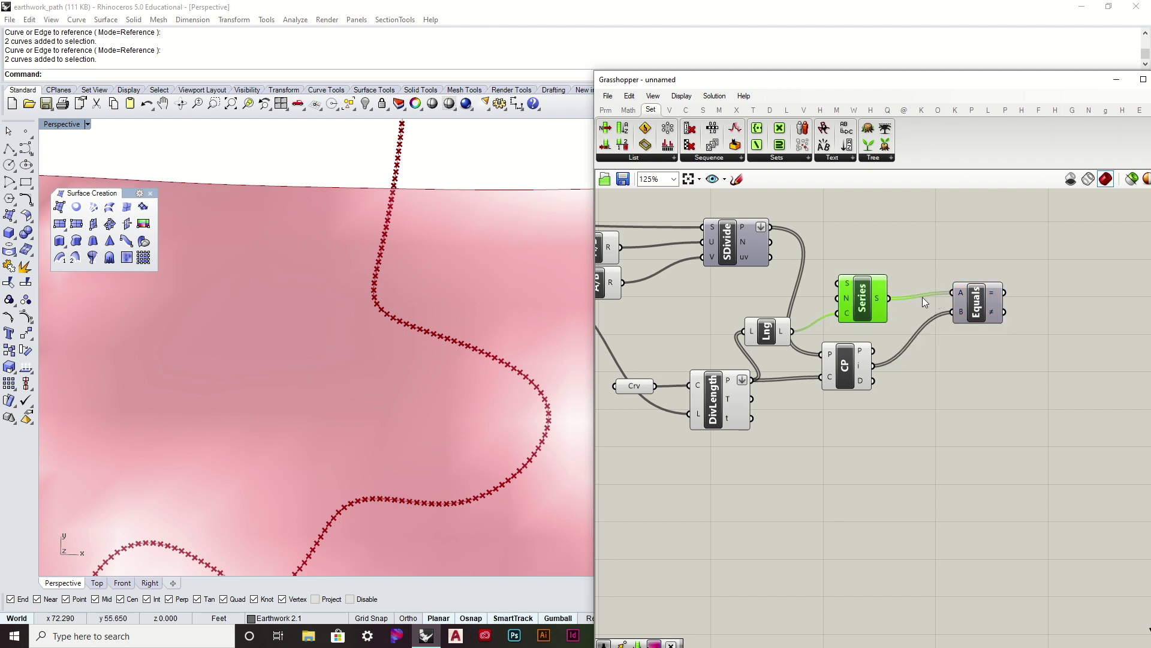
left_click_drag(961, 293, 946, 299)
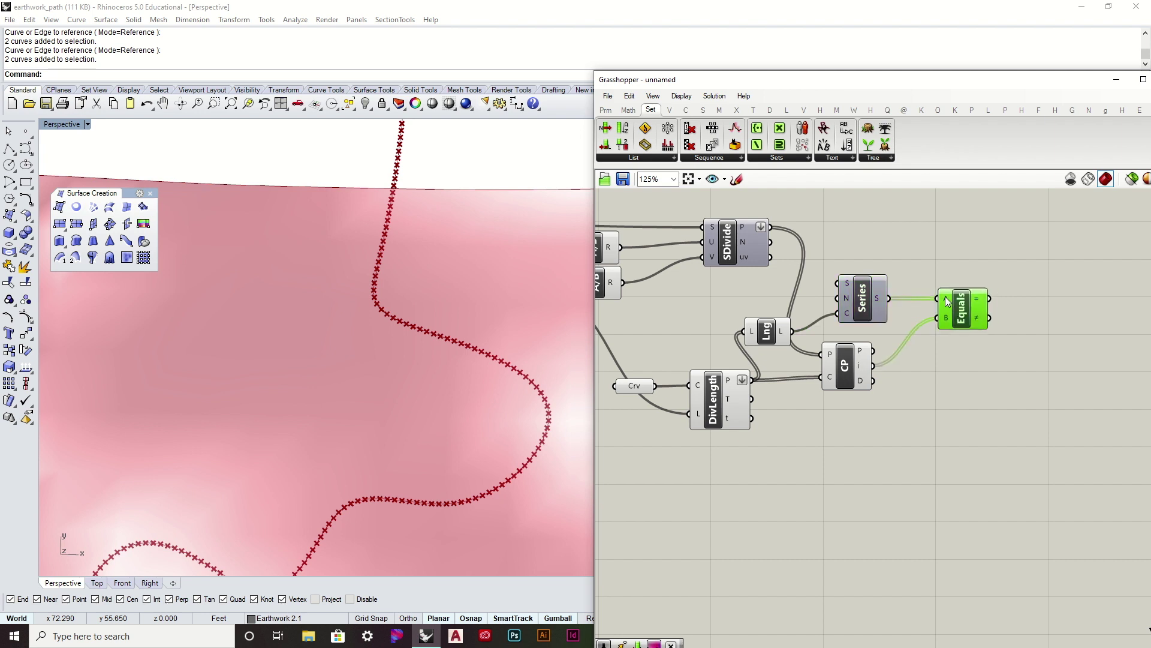
Graft the A input of the Equality component and check the data structure of its output
right_click_drag(946, 300, 768, 337)
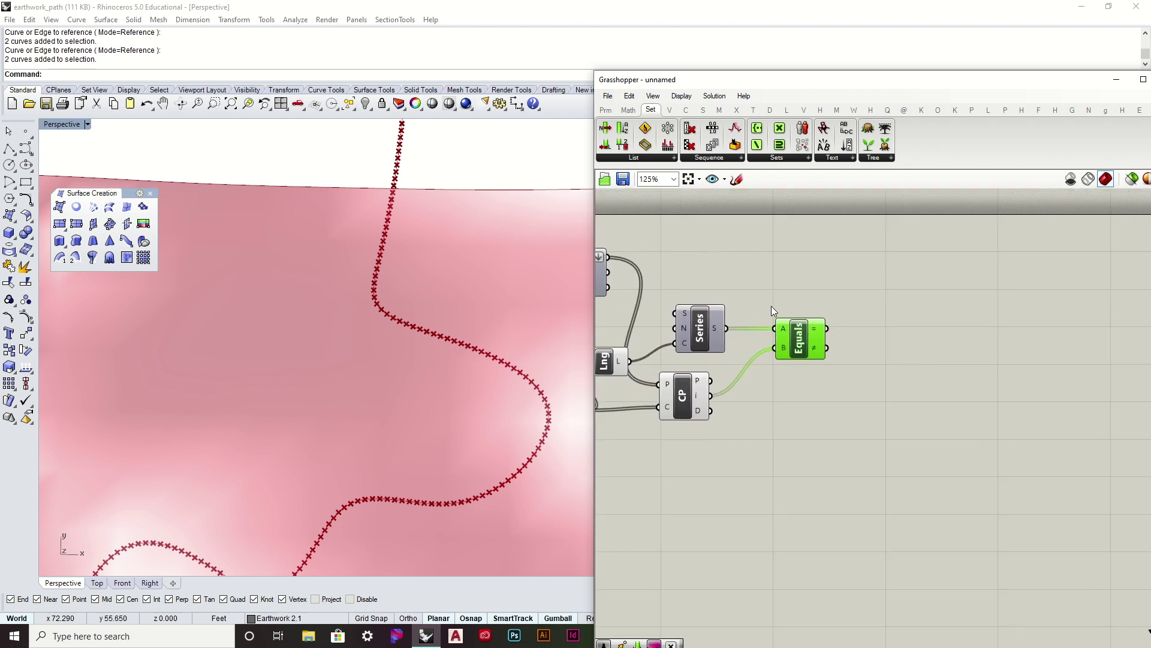
left_click(710, 331)
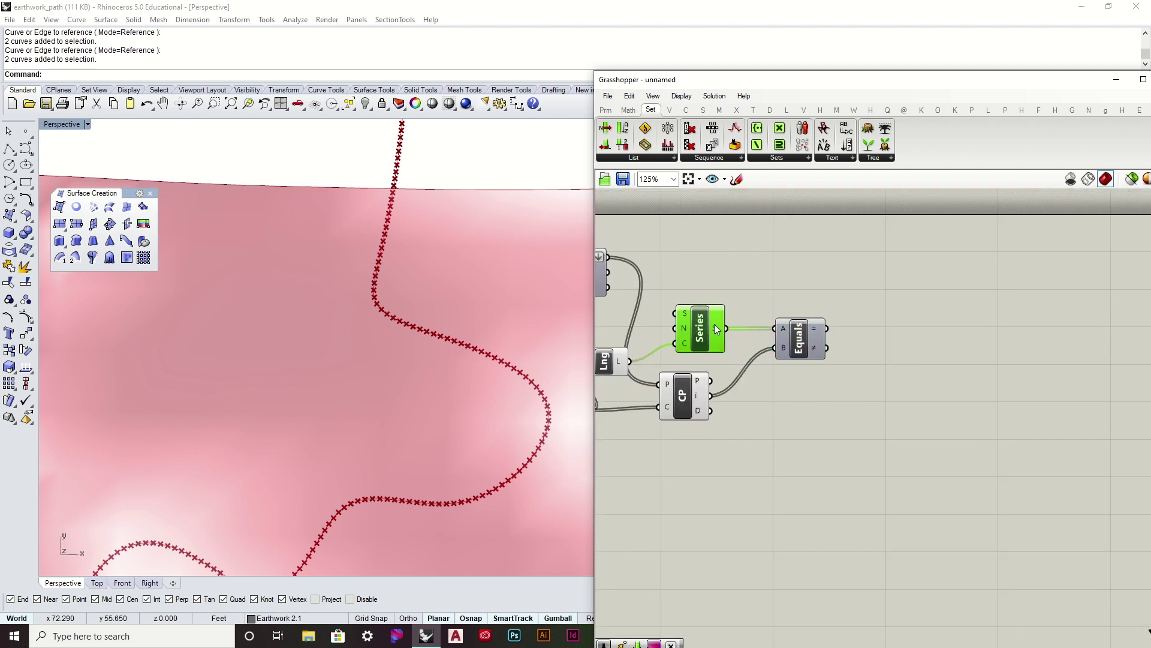
right_click(779, 326)
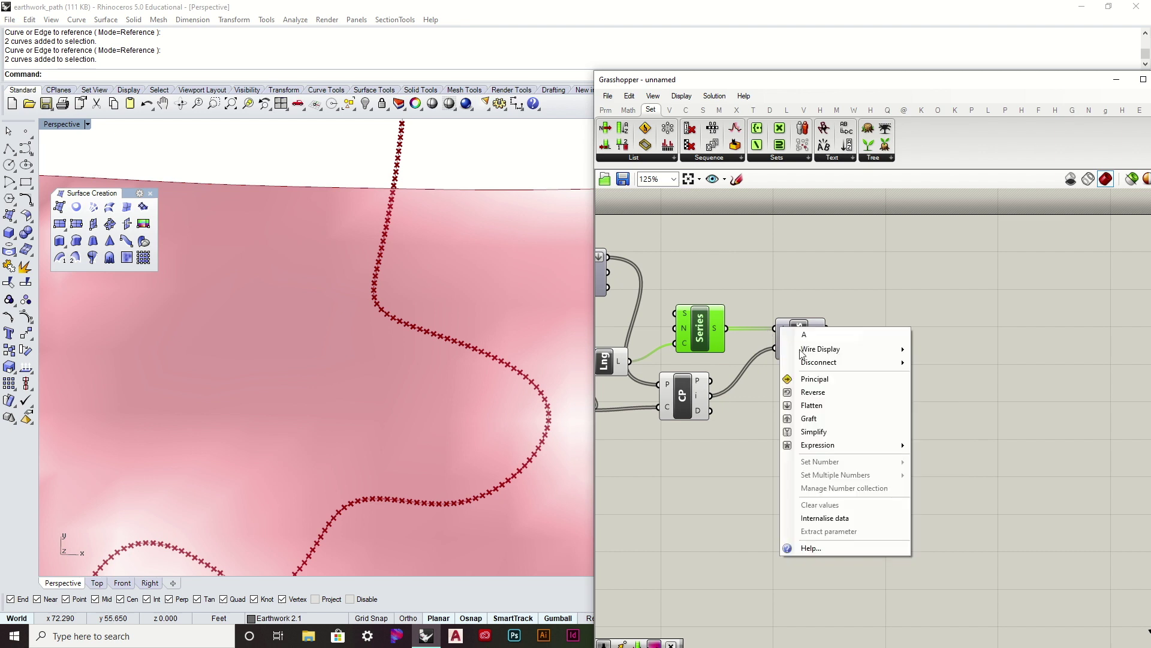
left_click(822, 420)
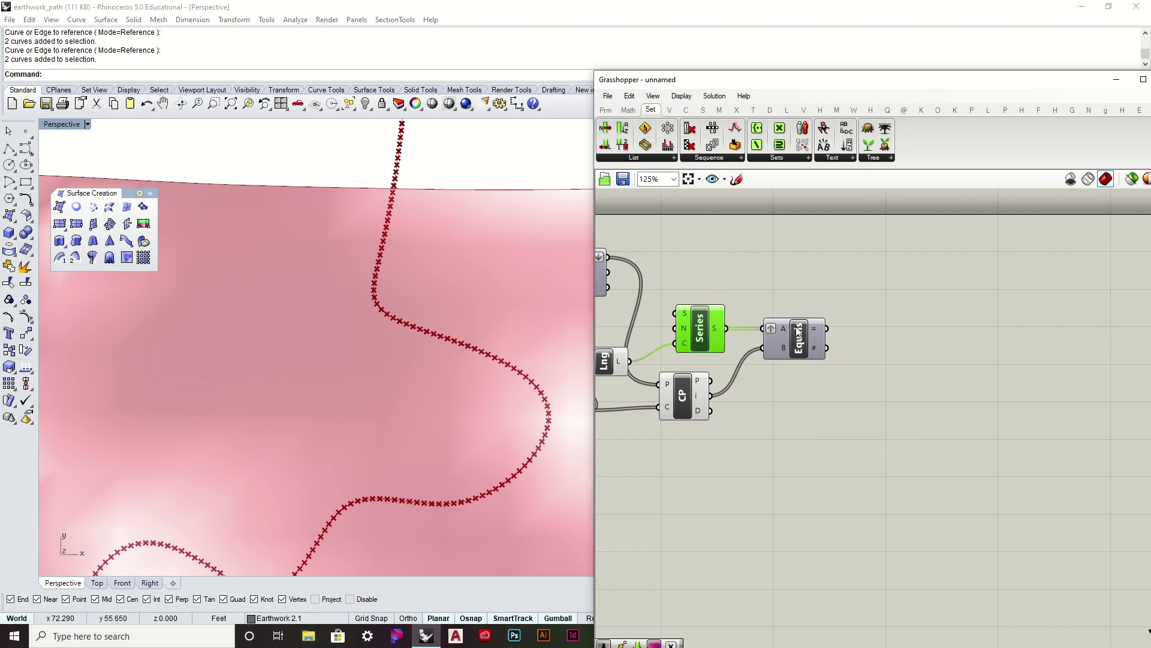
mouse_move(815, 333)
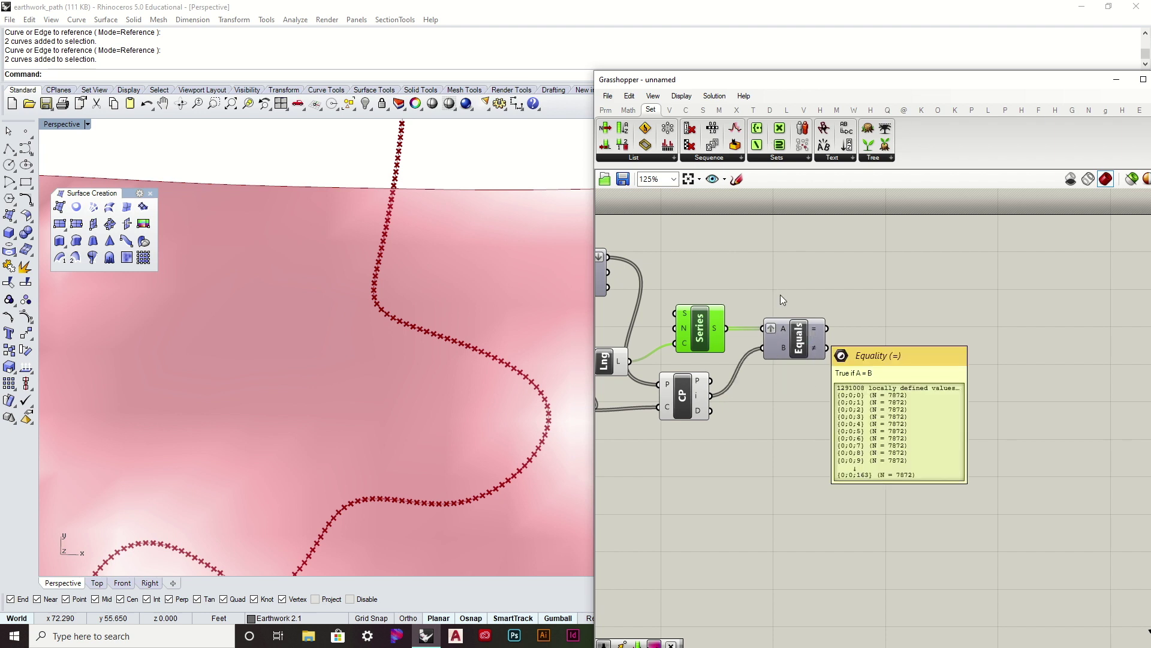
Add a Dispatch component above and beyond the Equality component
right_click_drag(766, 273, 835, 278)
left_click_drag(780, 333, 767, 349)
left_click(822, 276)
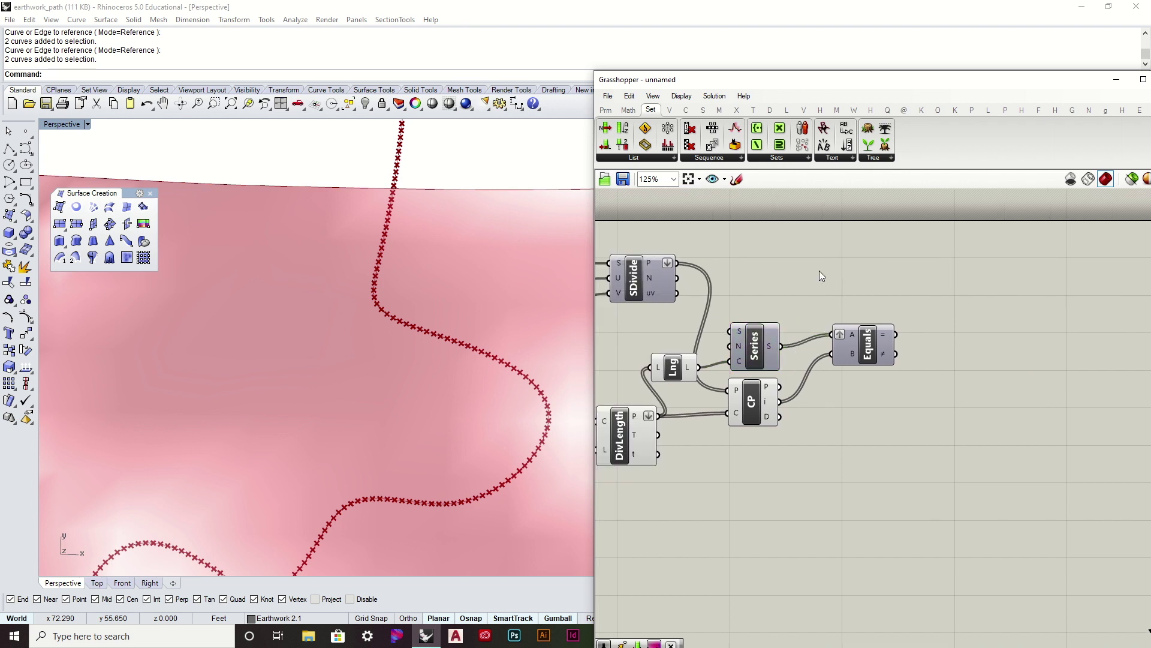
right_click_drag(887, 319, 869, 302)
left_click_drag(850, 334, 849, 338)
left_click(849, 266)
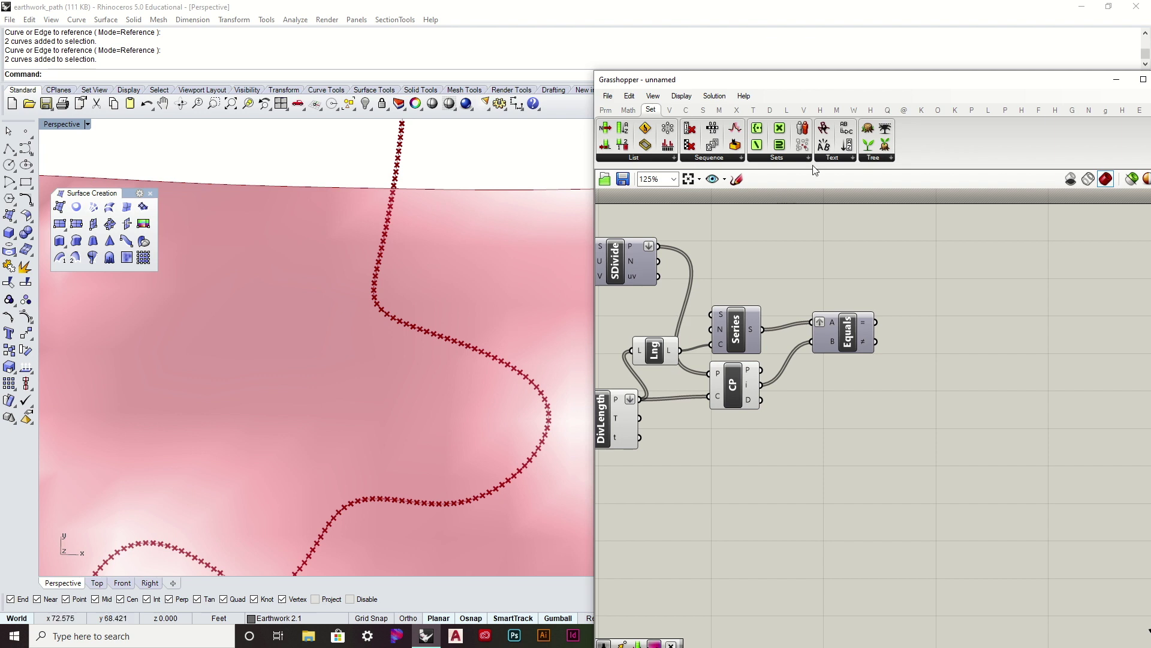
left_click(625, 159)
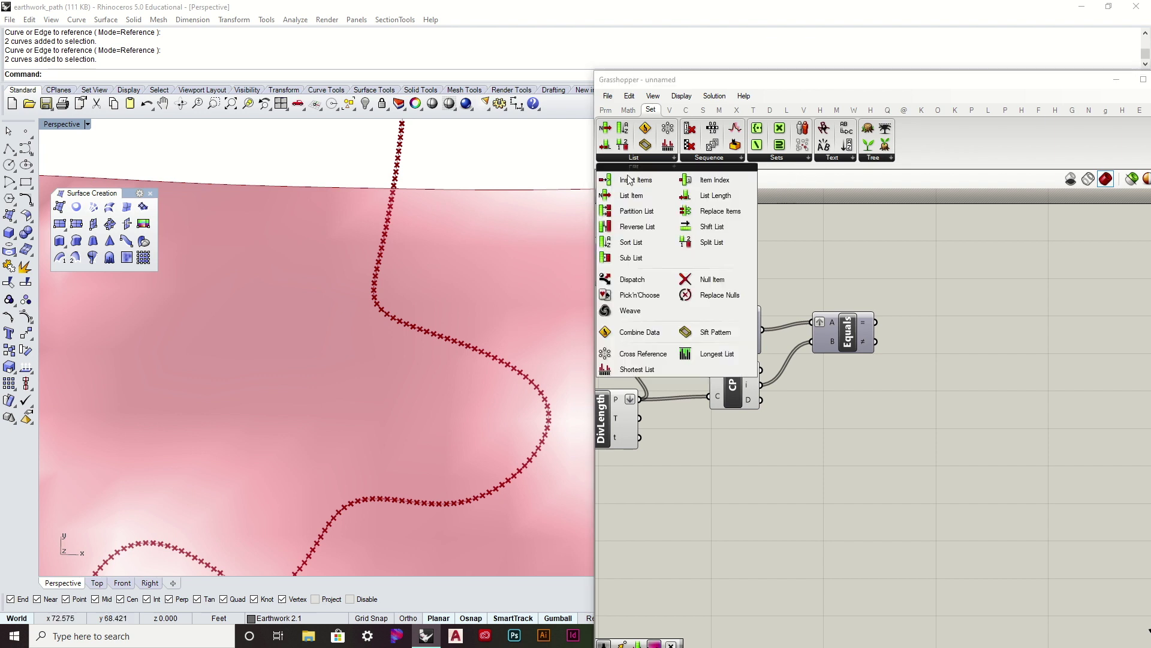
left_click_drag(658, 276, 933, 264)
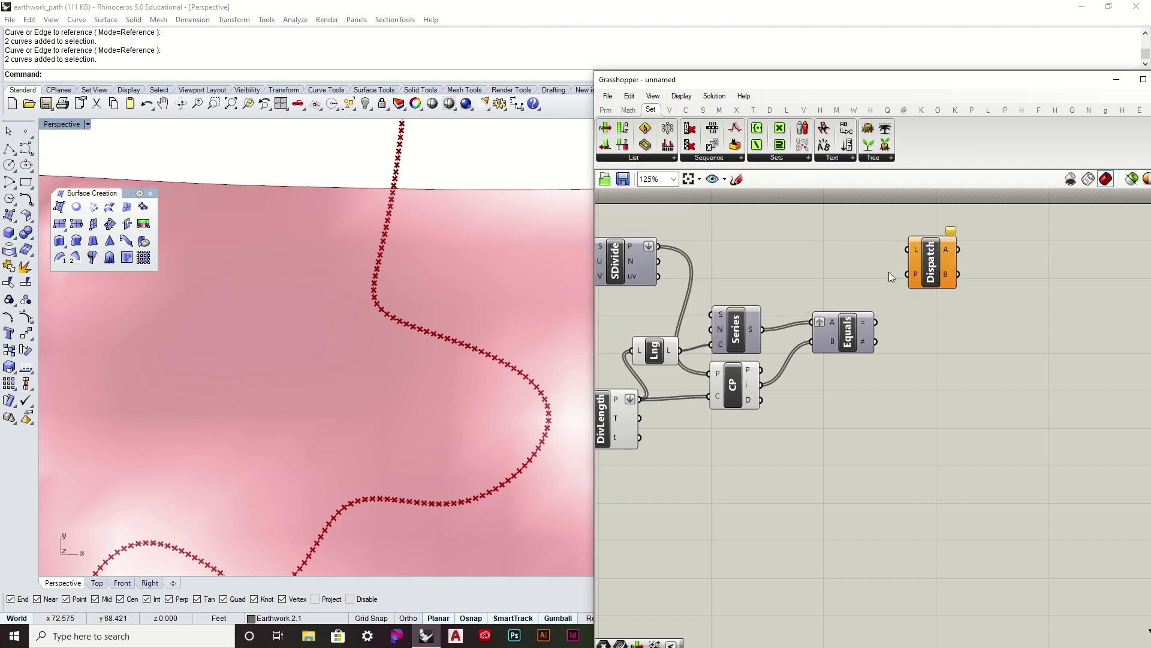
Connect the Divide Surface points to Dispatch's L input and the Equality = output to its P input
left_click_drag(659, 243, 910, 248)
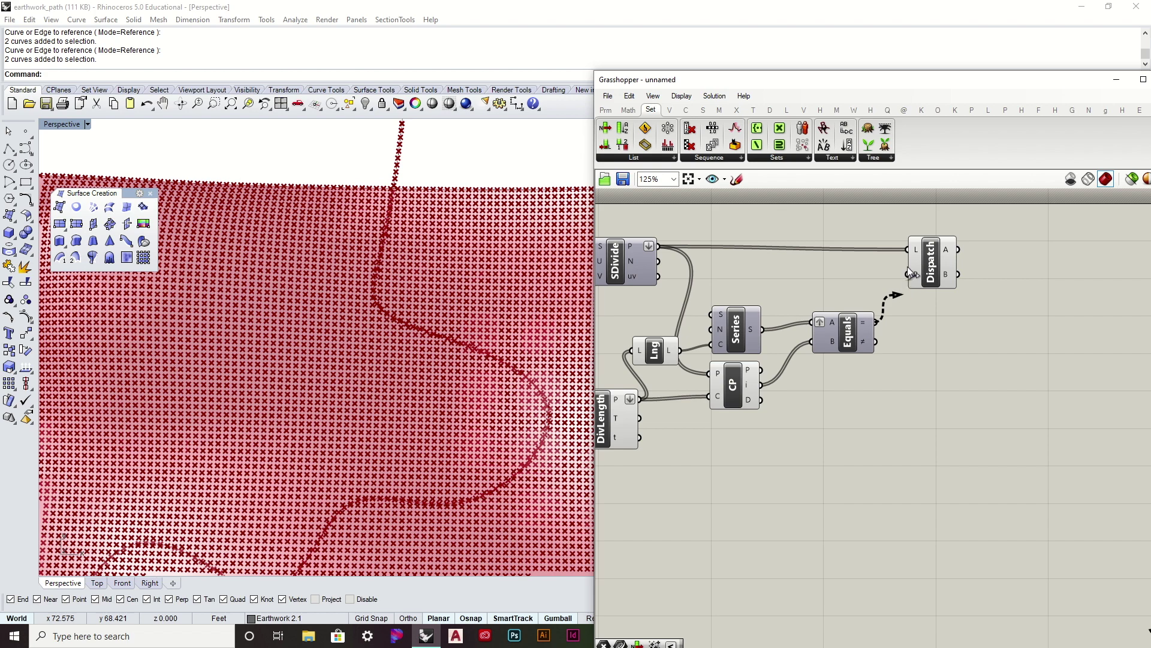
left_click_drag(909, 266, 909, 267)
left_click(931, 263)
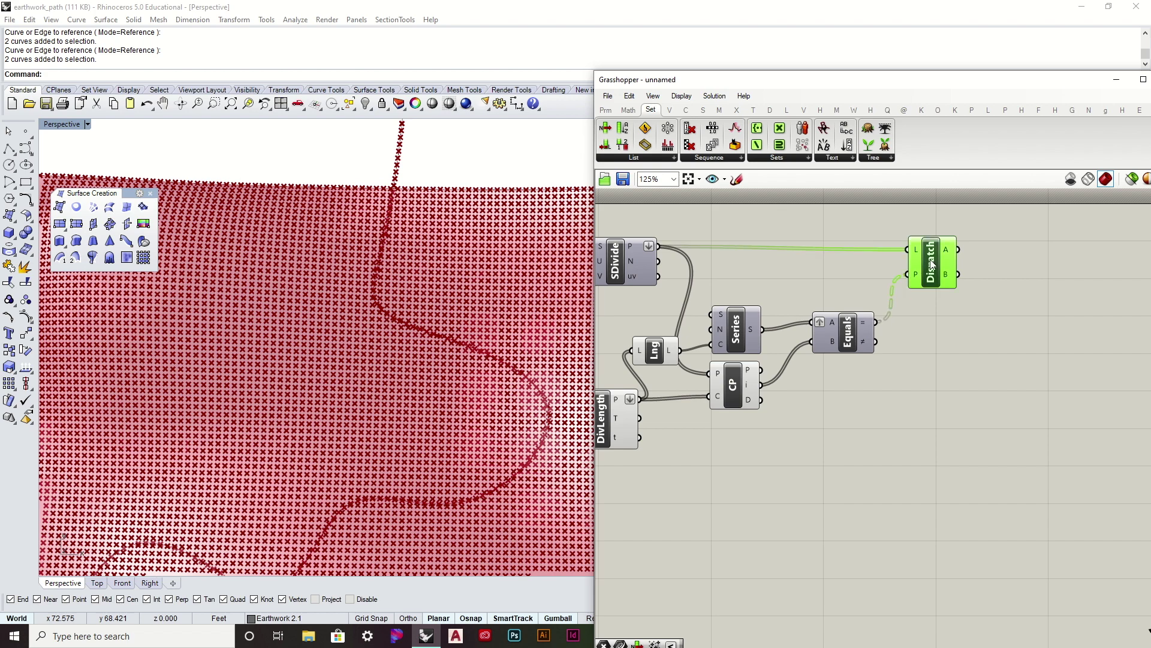
Turn off the Dispatch component's preview and check the data structure of its A output
right_click(949, 286)
left_click(959, 283)
right_click_drag(956, 271, 826, 309)
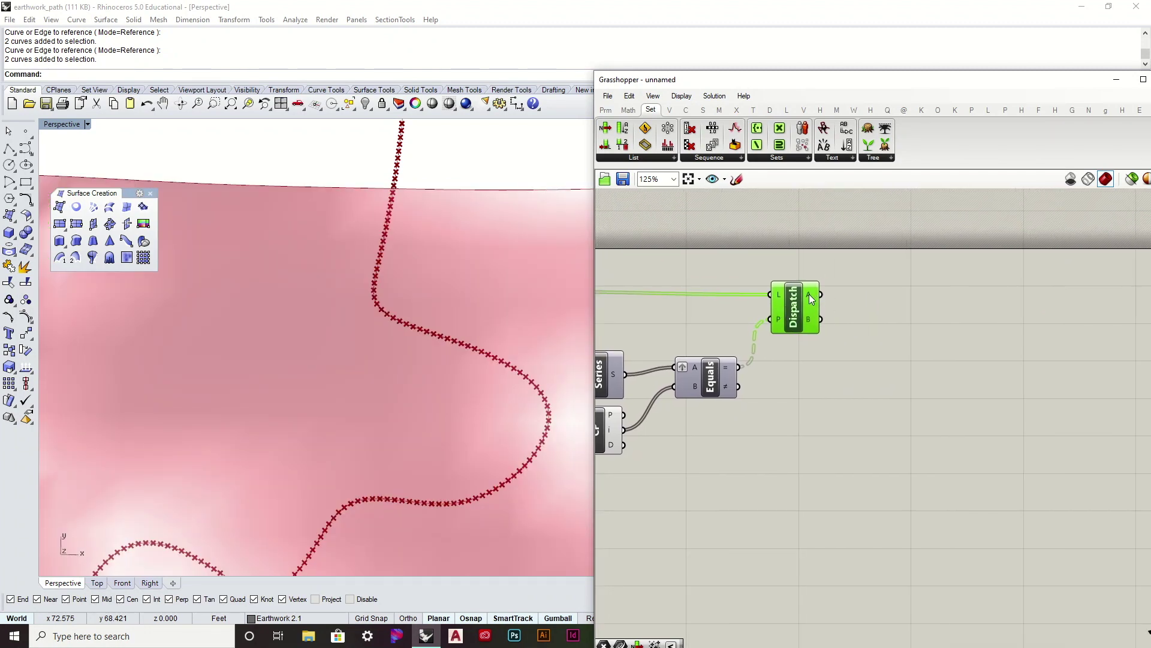
mouse_move(809, 299)
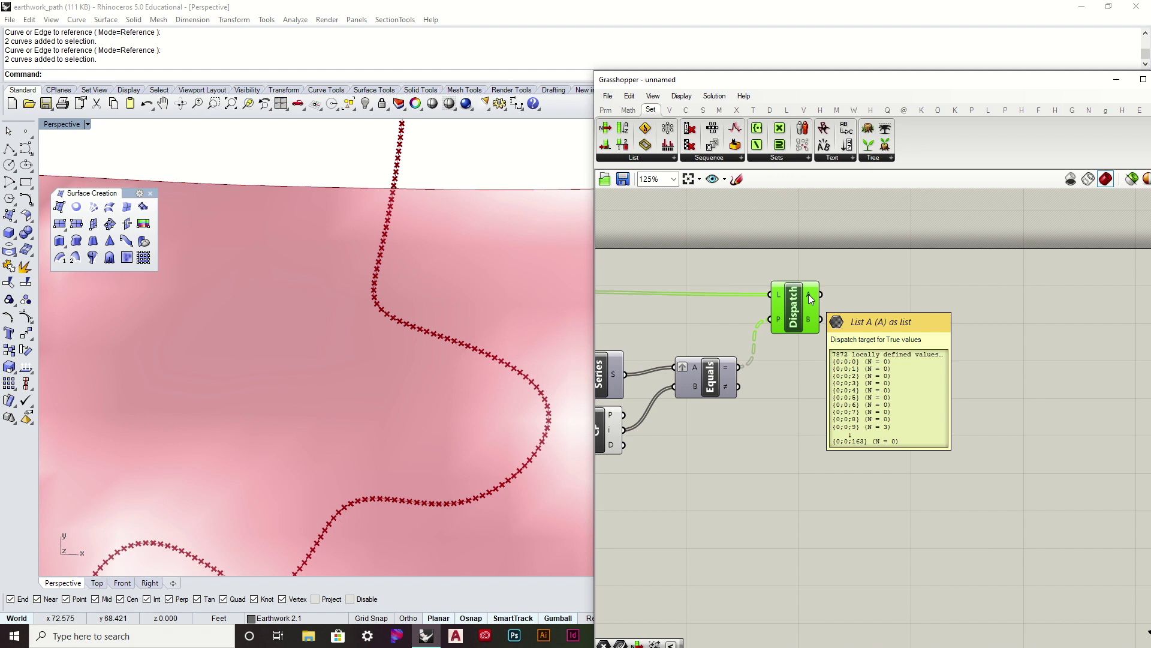
right_click_drag(758, 308, 858, 291)
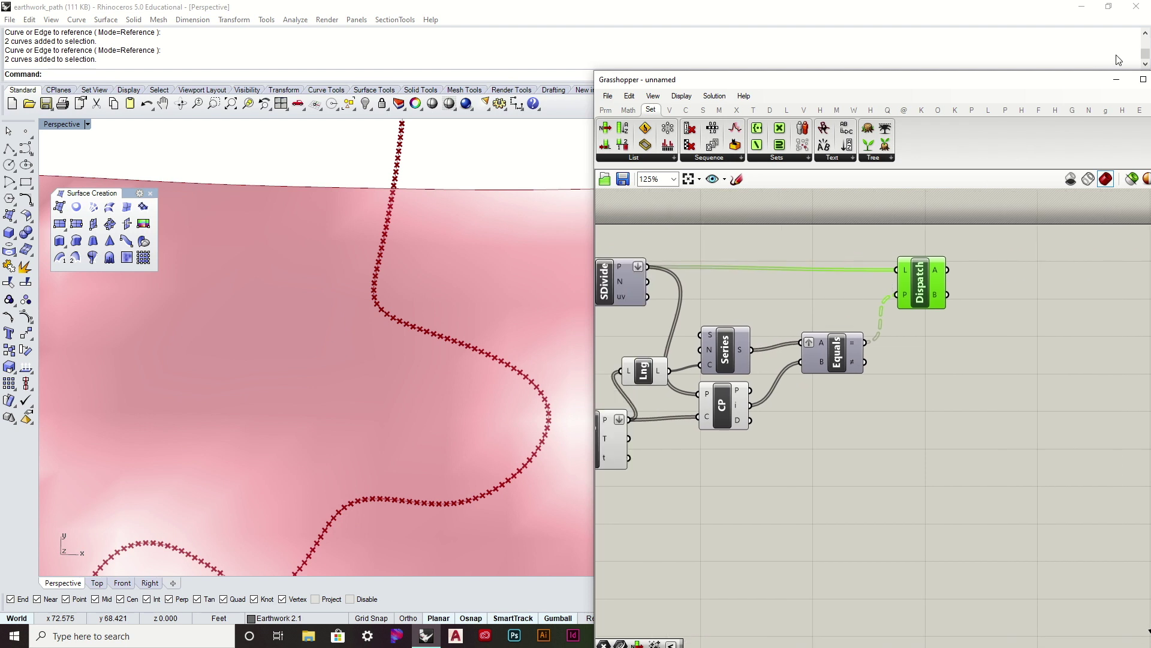
mouse_move(937, 276)
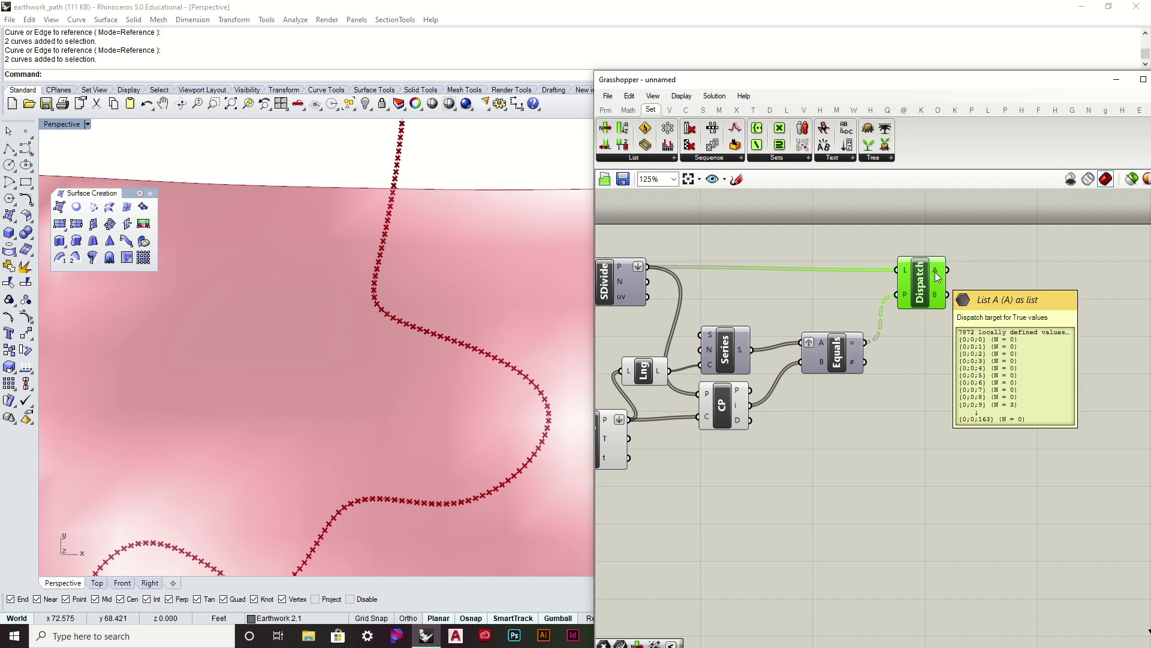
scroll(937, 276, "down", 3)
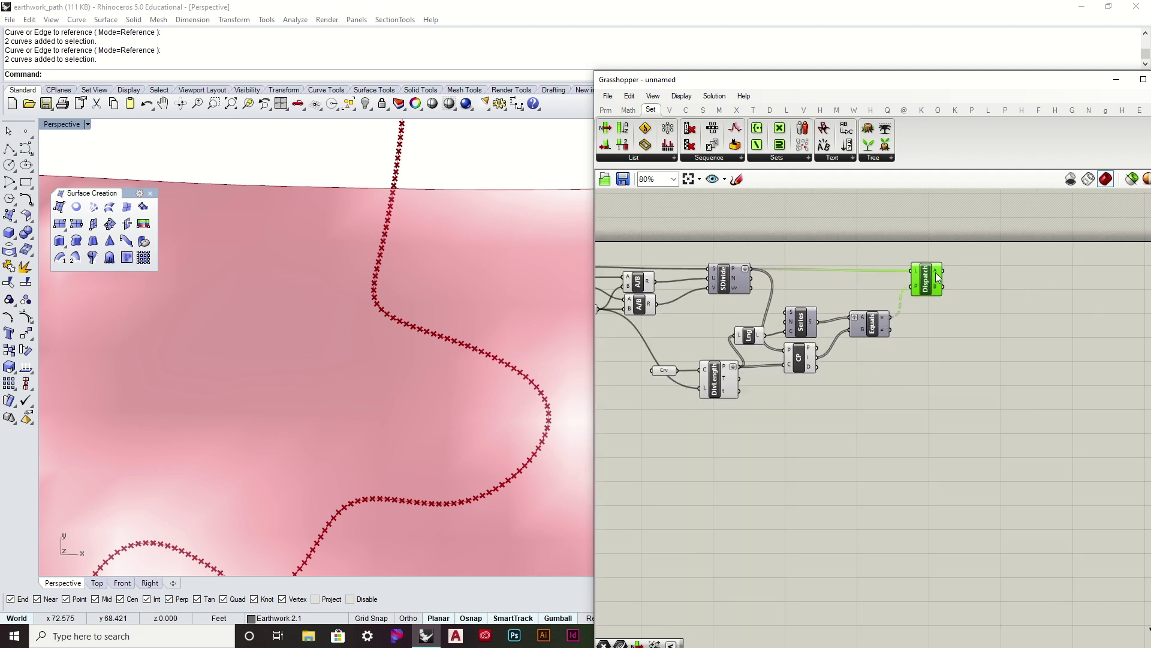
Switch to the earthwork_path2.1 definition and inspect its upper Dispatch component
left_click(1117, 82)
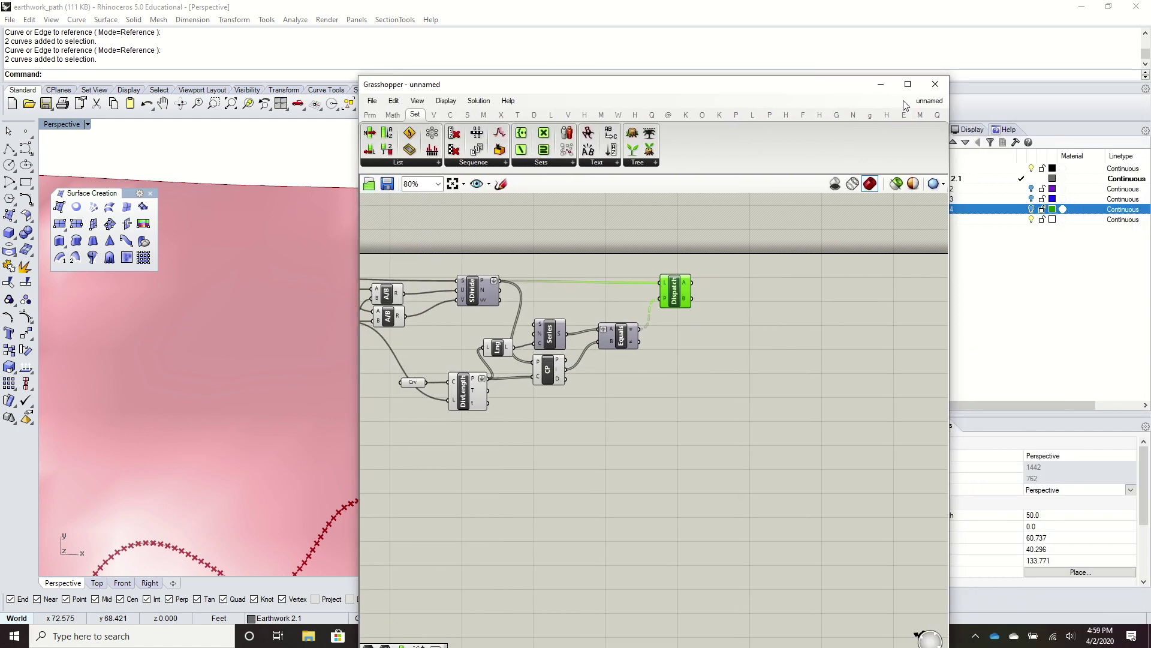
left_click(923, 101)
left_click(982, 217)
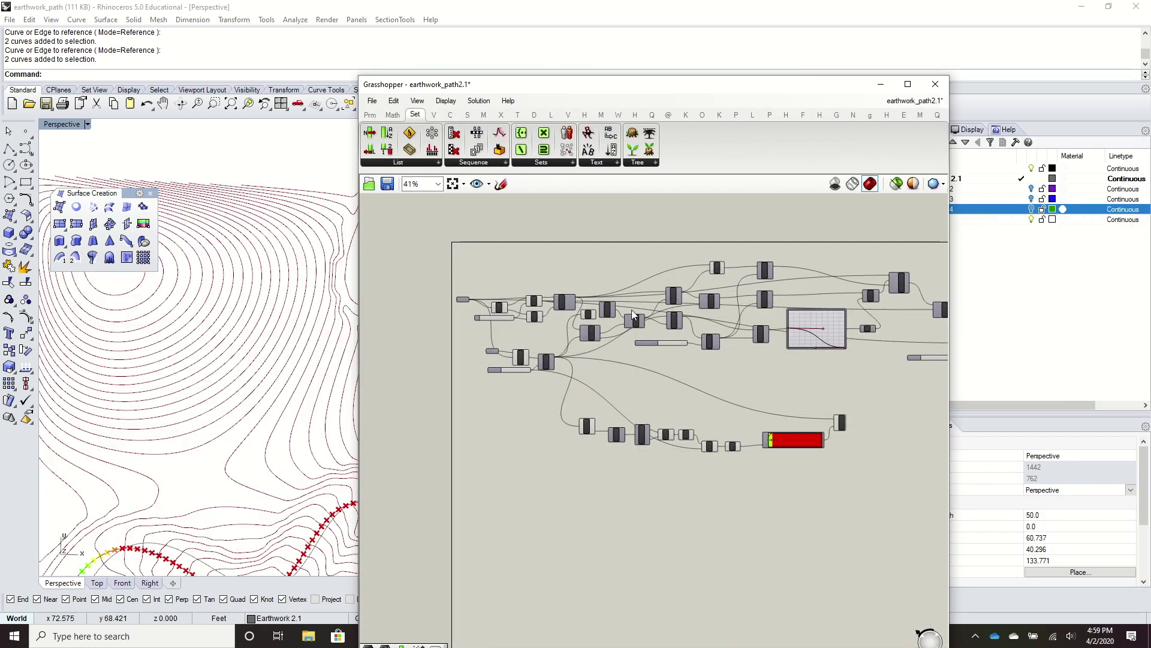
scroll(632, 313, "up", 5)
mouse_move(557, 321)
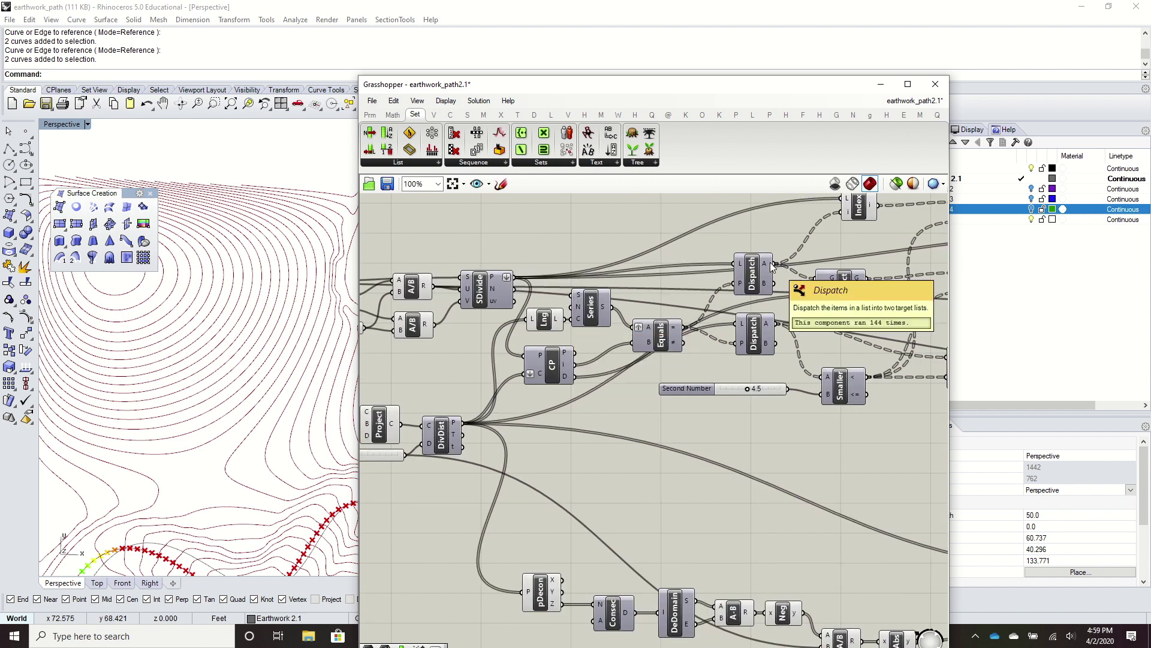
mouse_move(764, 269)
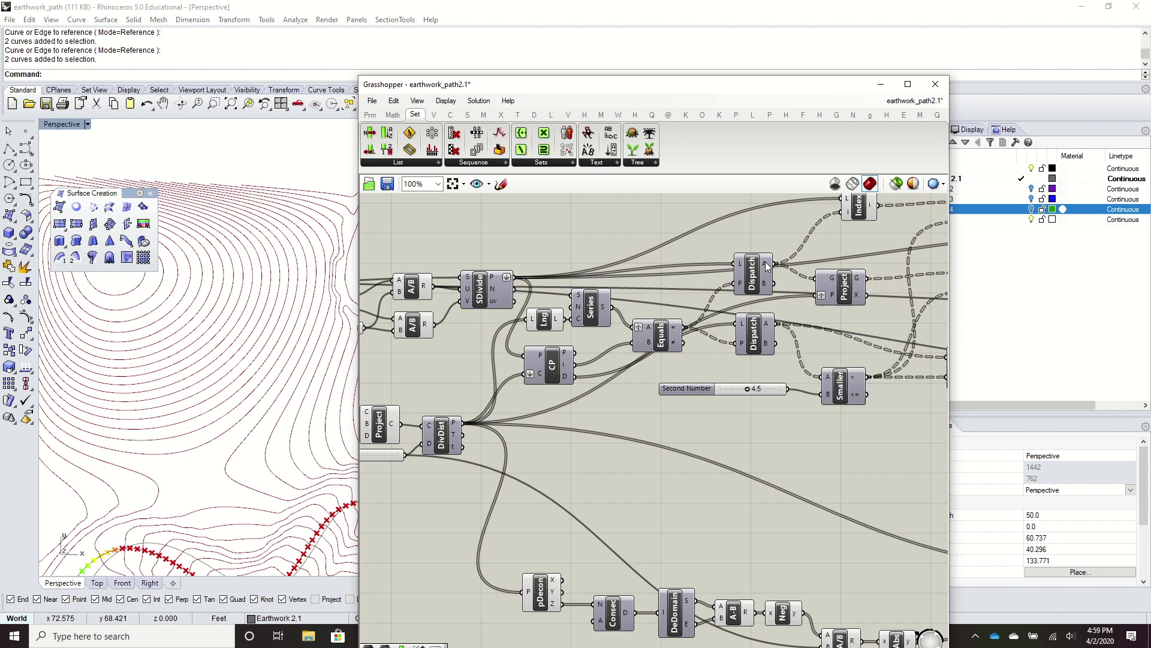
Trace the finished definition from Dispatch back through Equality and Series, and check the list structure of Dispatch's A output
left_click_drag(767, 265, 764, 246)
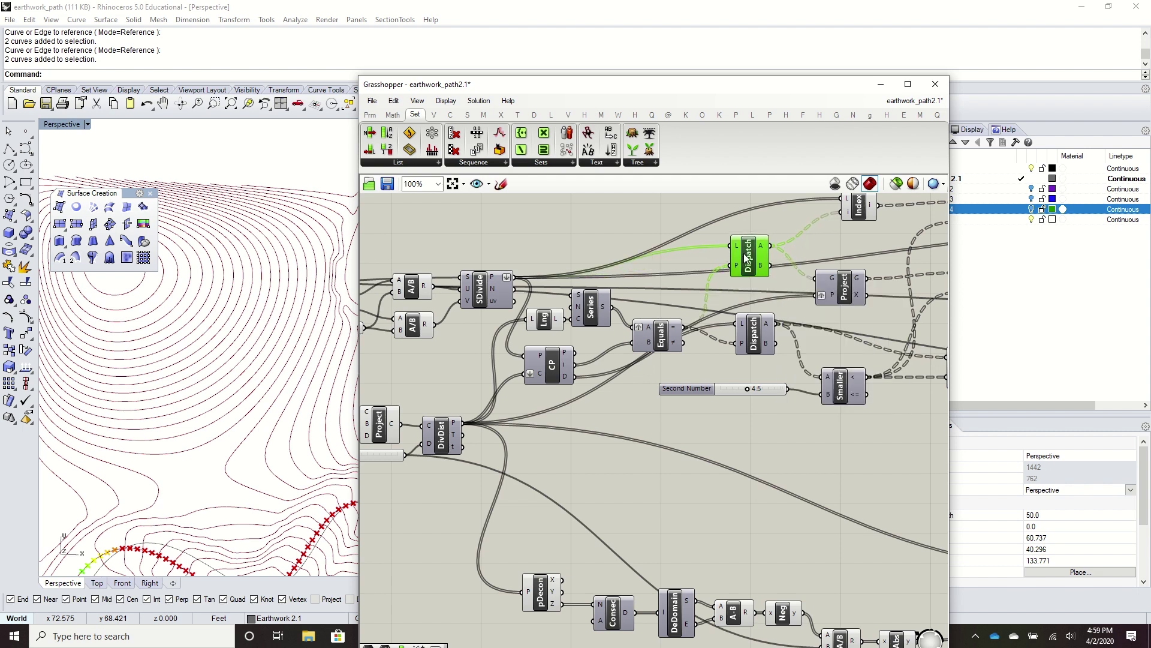
left_click_drag(635, 322, 632, 321)
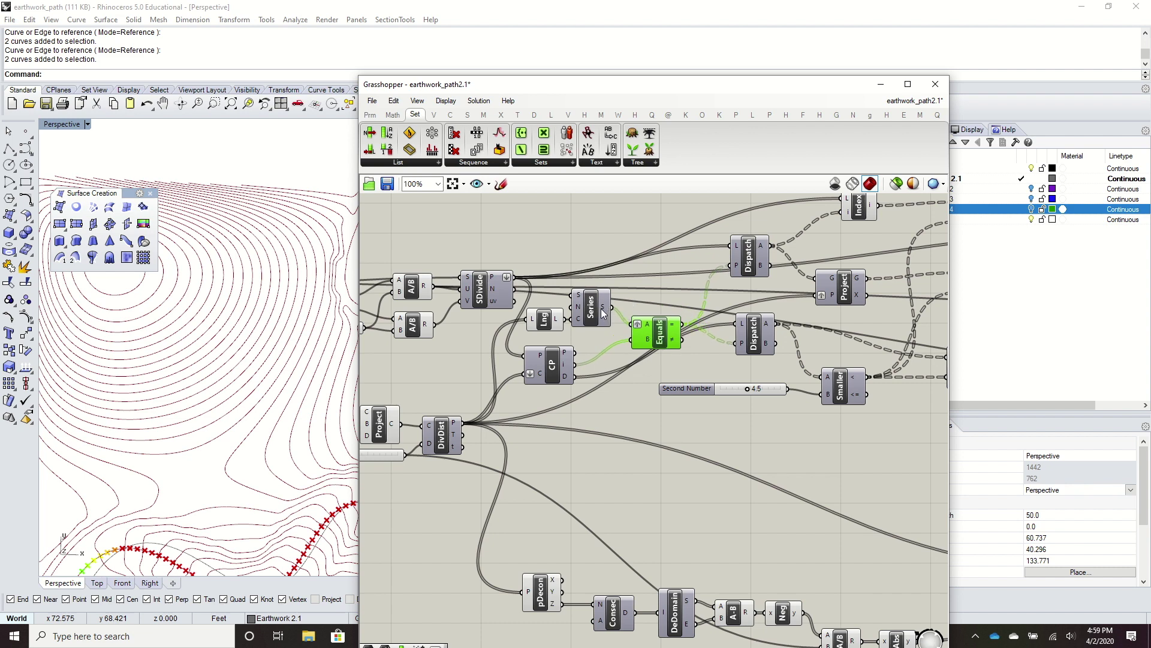
mouse_move(601, 308)
right_click_drag(601, 308, 732, 317)
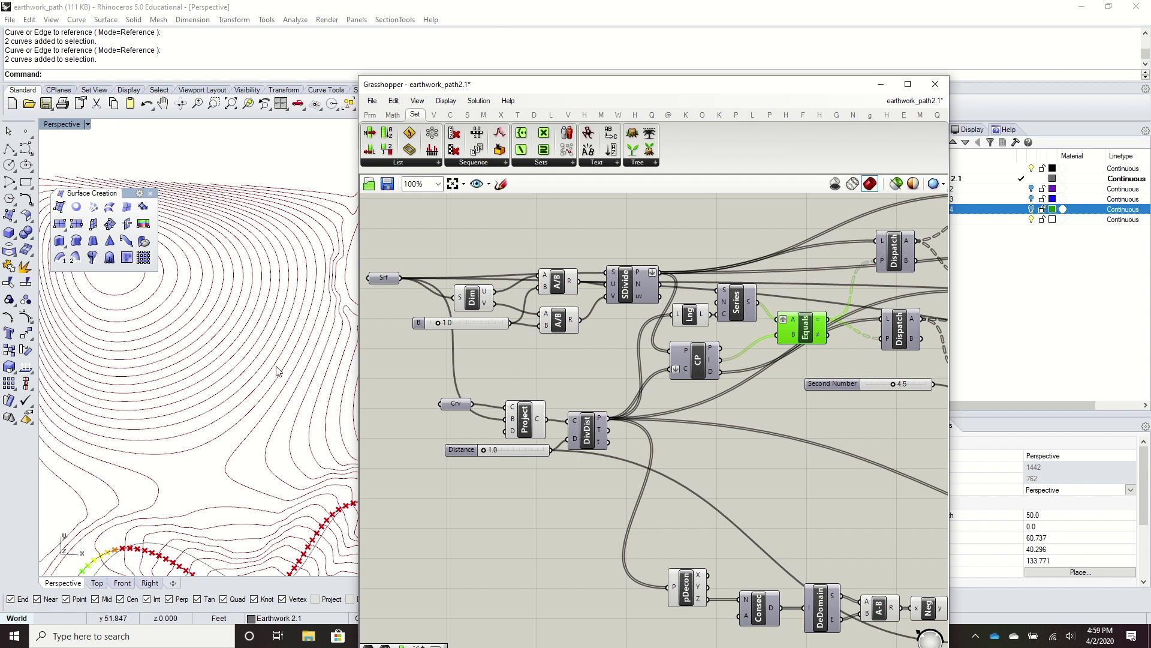
scroll(277, 365, "down", 8)
right_click_drag(277, 365, 278, 364)
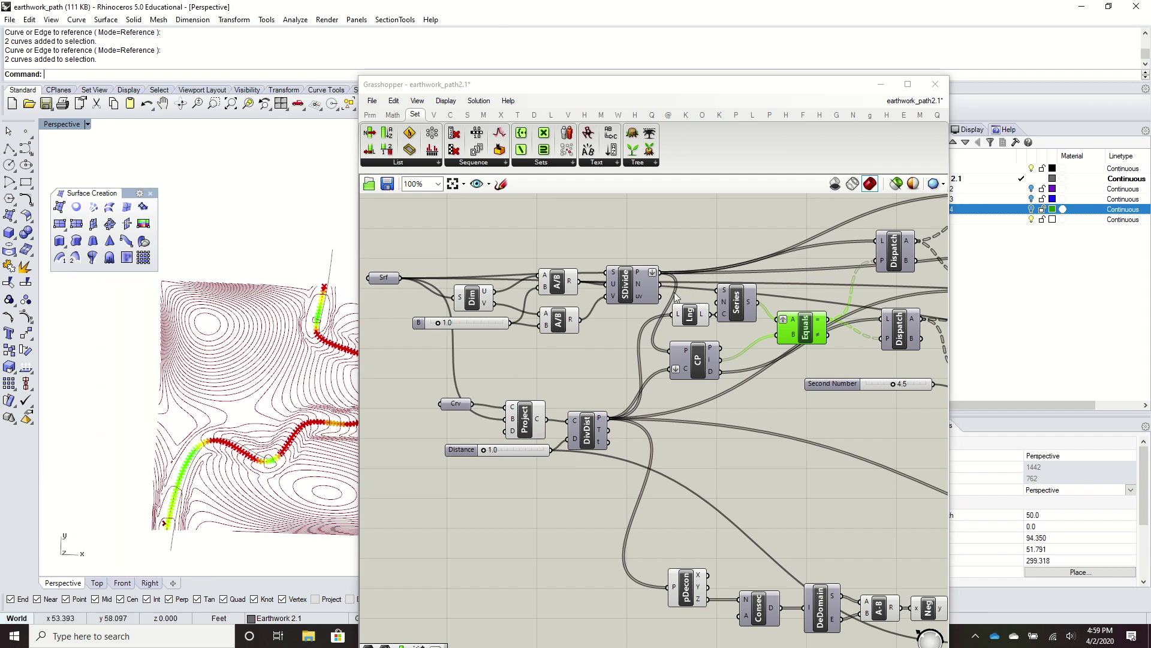
scroll(608, 293, "up", 2)
right_click_drag(608, 292, 700, 277)
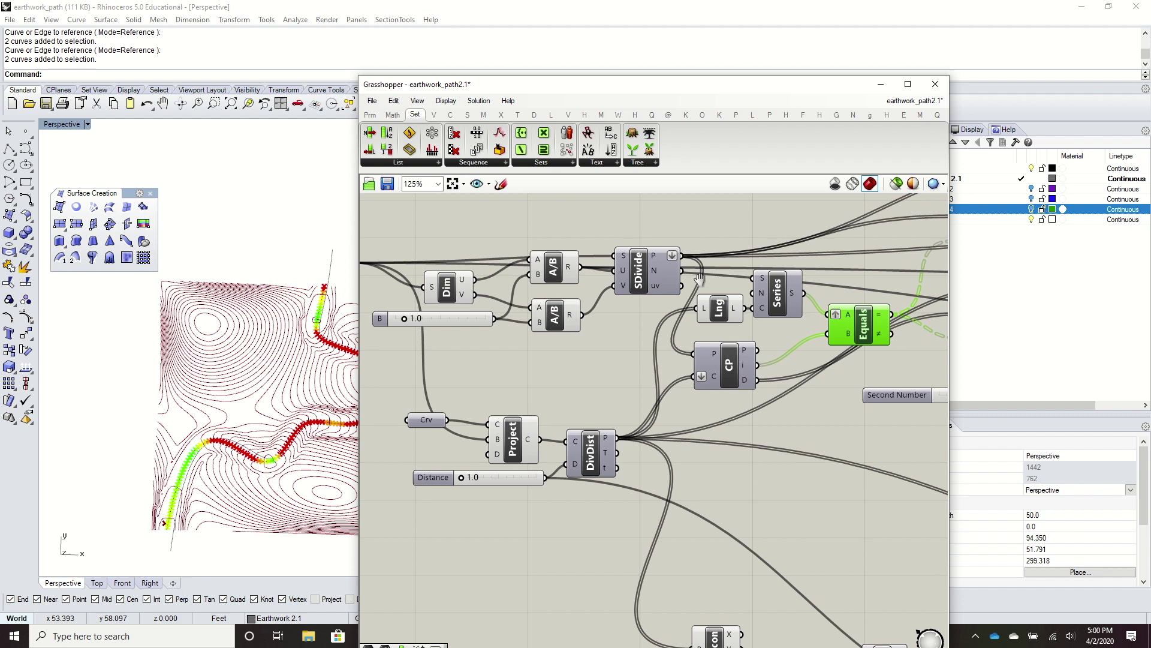
right_click_drag(700, 278, 550, 312)
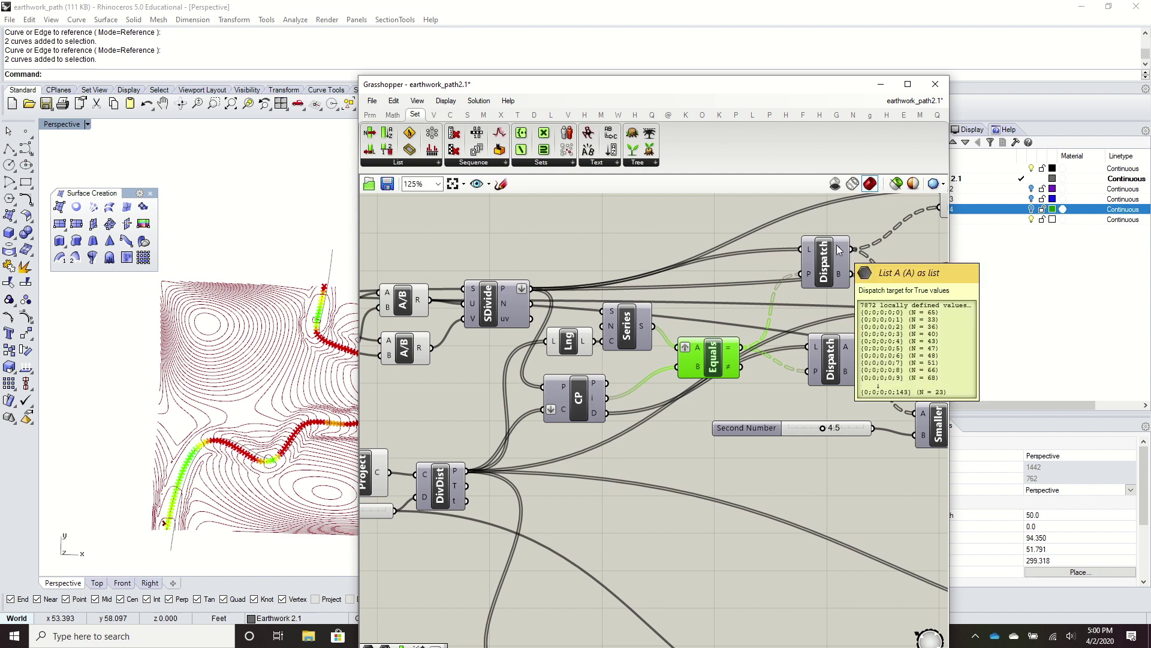
Return to the unnamed definition and examine its Dispatch, Equality and Series connections for comparison
left_click(915, 100)
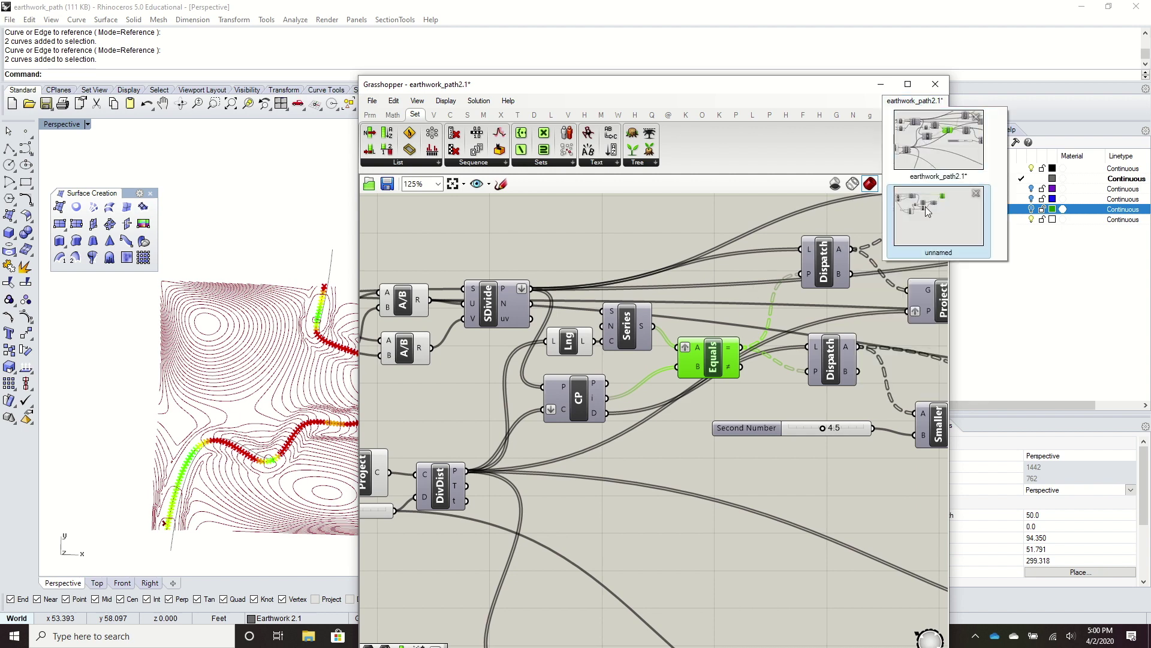
left_click(926, 206)
scroll(687, 283, "up", 3)
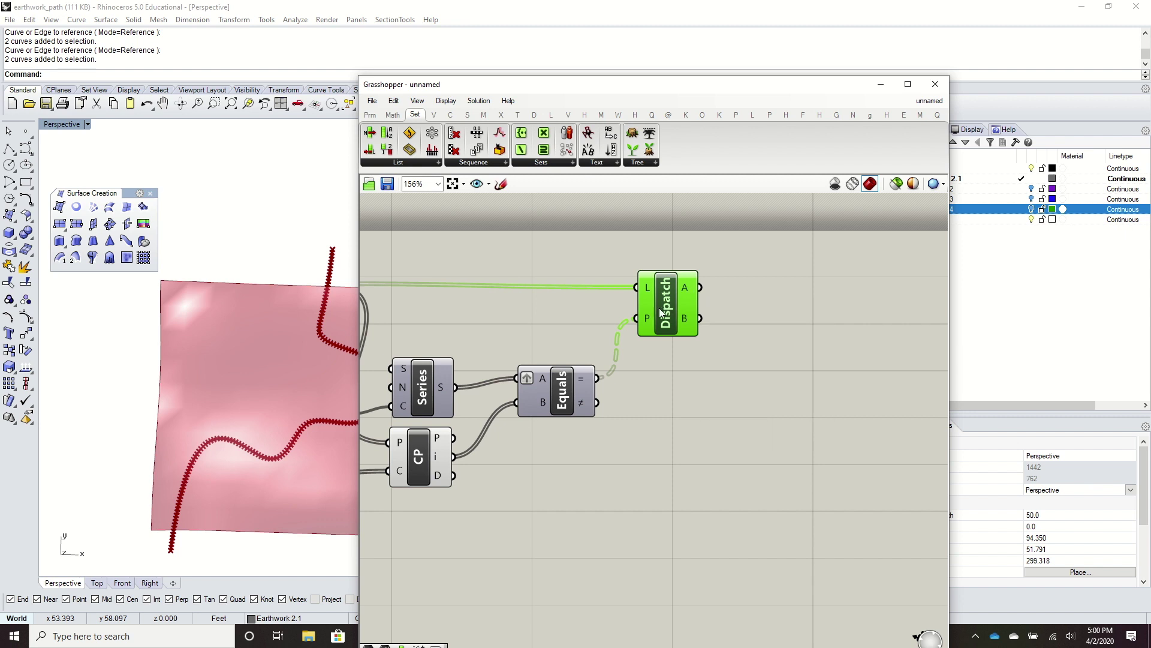
scroll(731, 337, "down", 3)
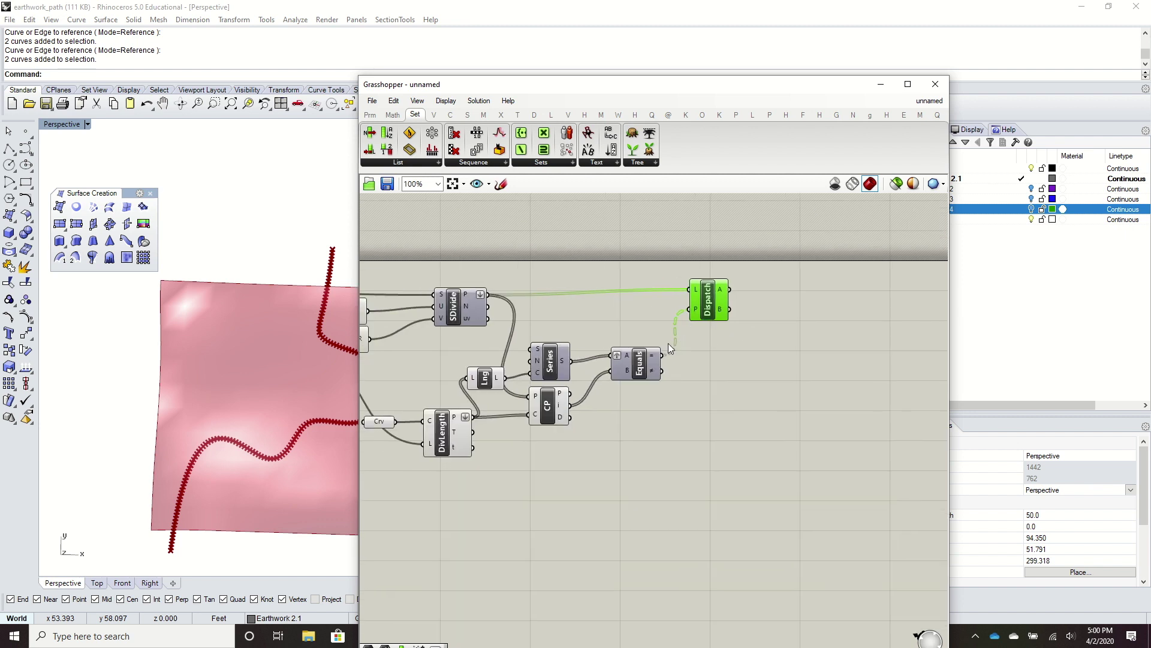
mouse_move(564, 361)
right_click_drag(563, 336, 608, 301)
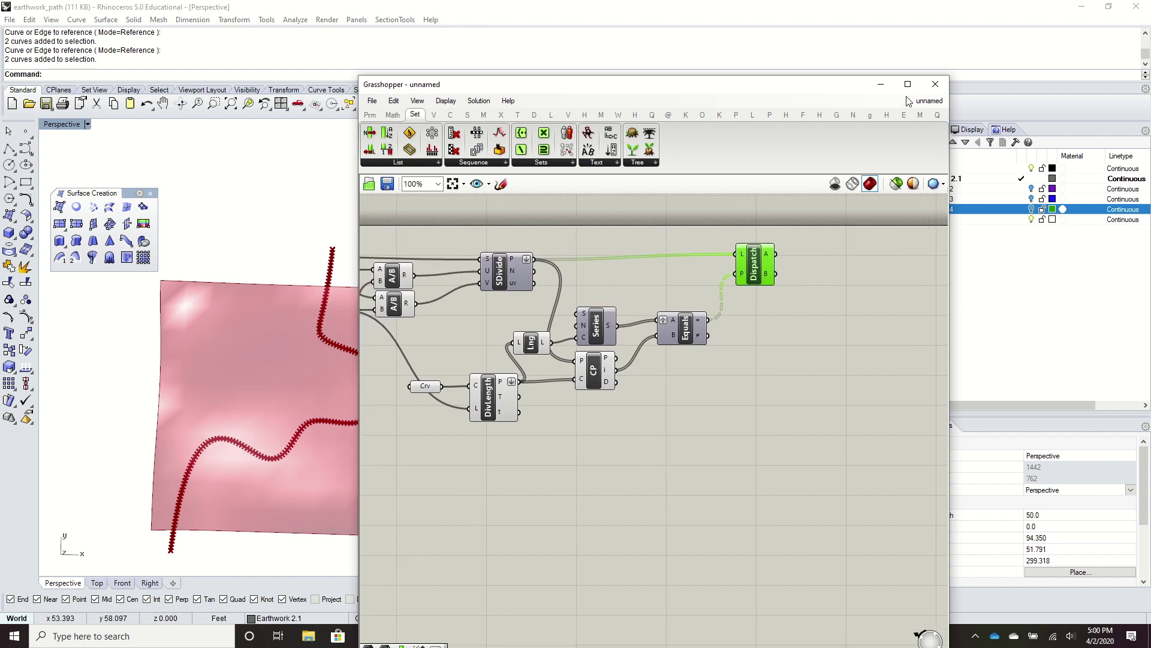
Reopen the earthwork_path2.1 definition and examine its Equality, Series and upstream surface and path division components
mouse_move(912, 101)
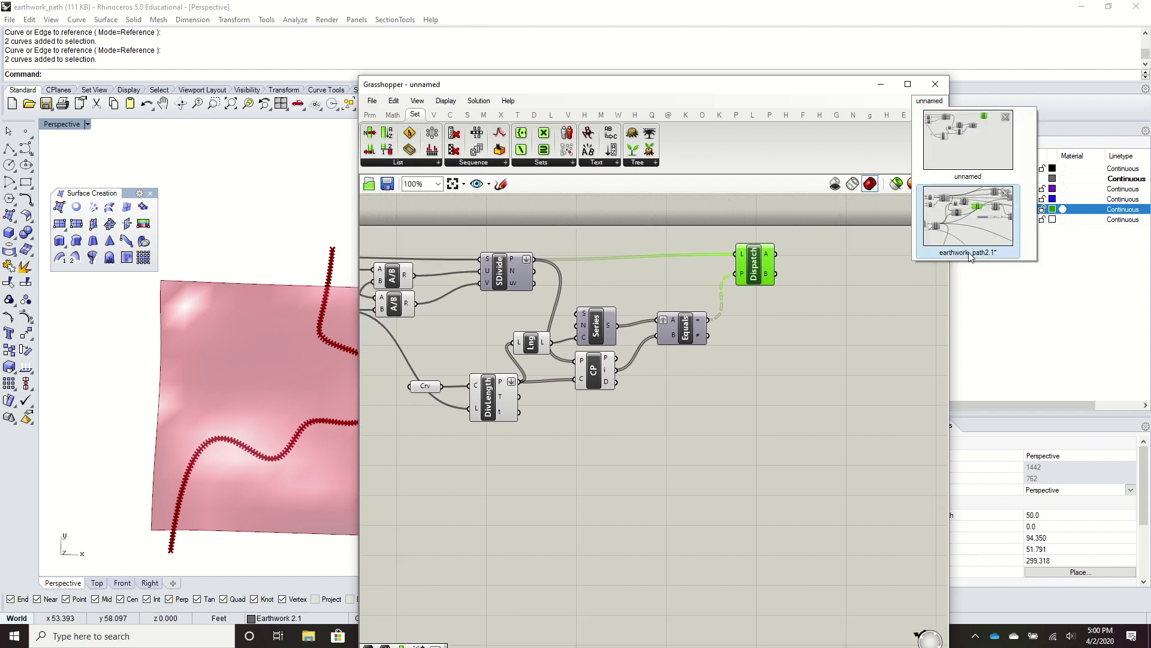
left_click(992, 222)
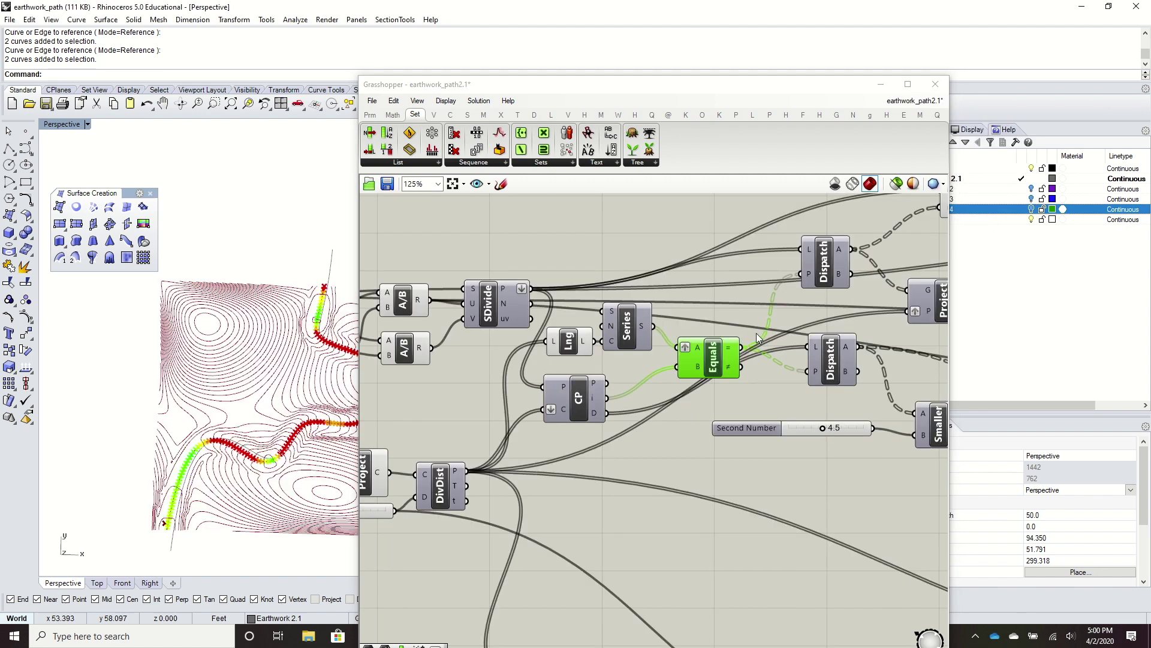
left_click_drag(821, 251, 813, 272)
left_click_drag(734, 358, 727, 365)
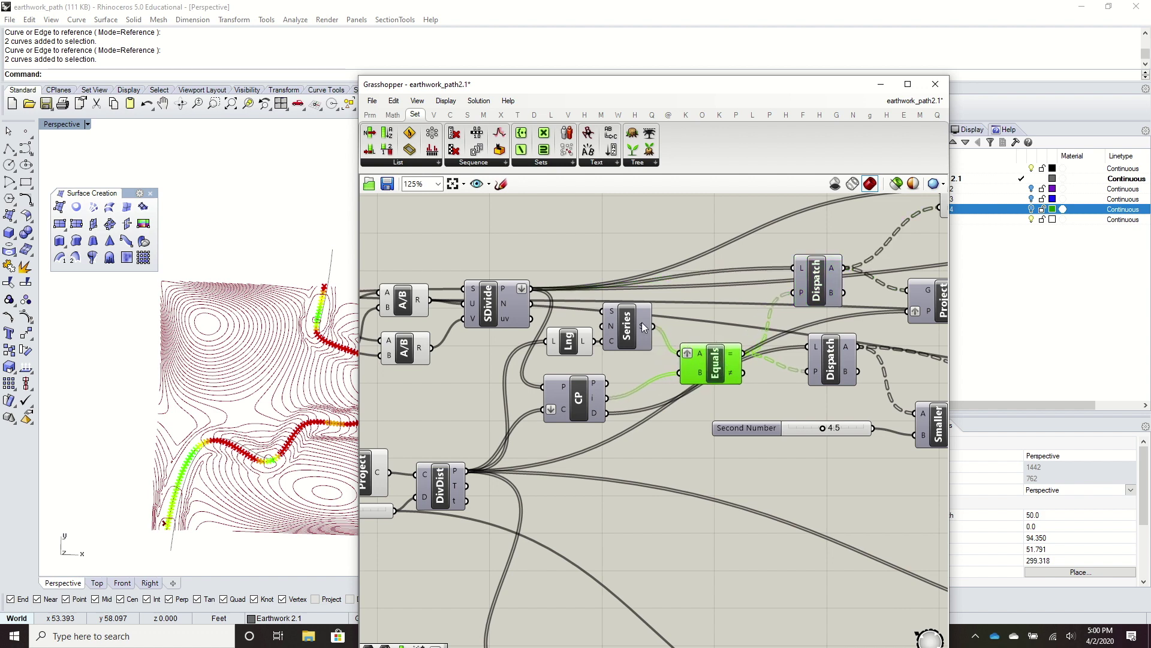
mouse_move(642, 324)
right_click_drag(380, 372, 454, 351)
scroll(362, 353, "down", 3)
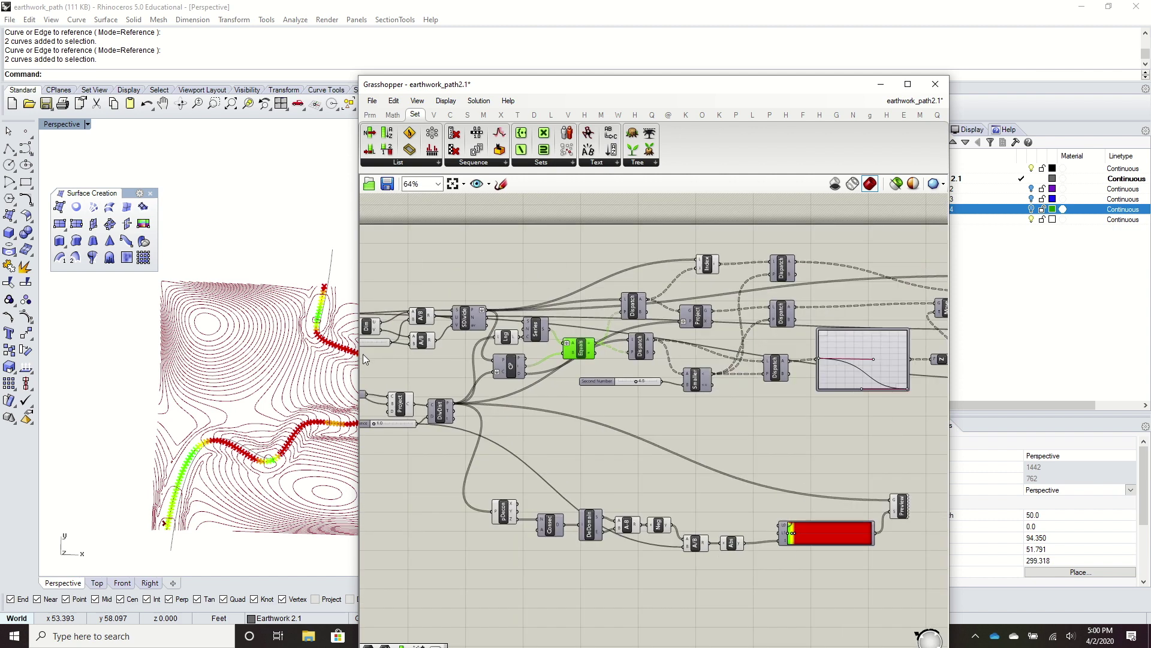
mouse_move(272, 354)
right_mouse_down()
mouse_move(267, 372)
mouse_move(269, 349)
right_mouse_up()
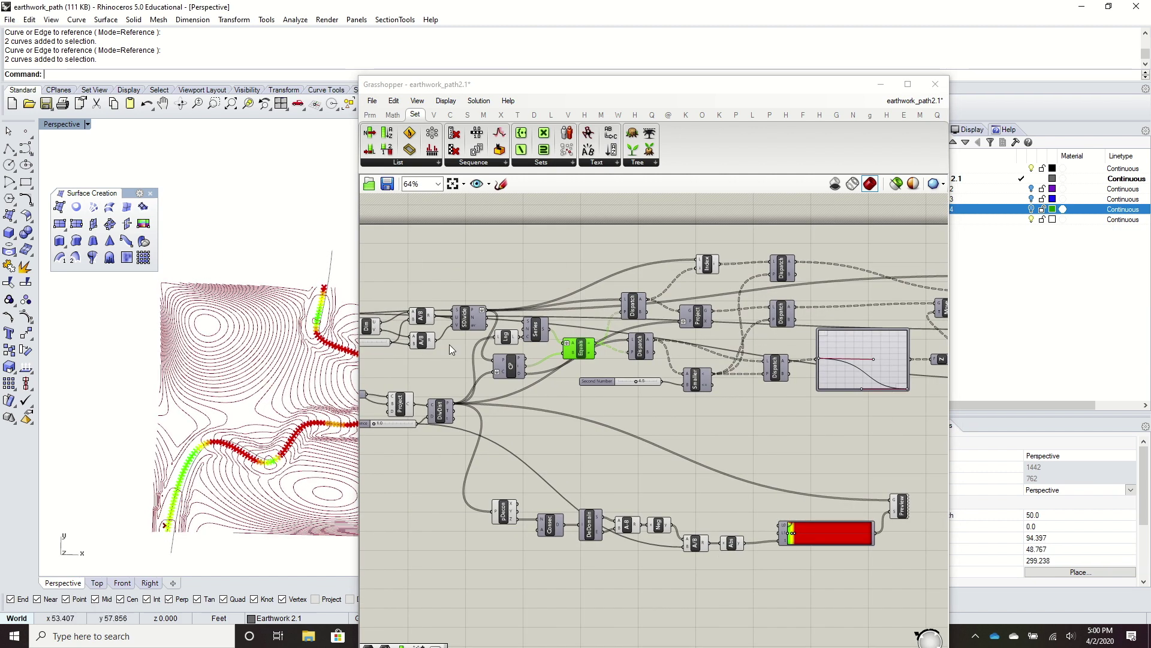
right_click_drag(451, 349, 657, 337)
scroll(596, 384, "up", 1)
scroll(599, 391, "up", 2)
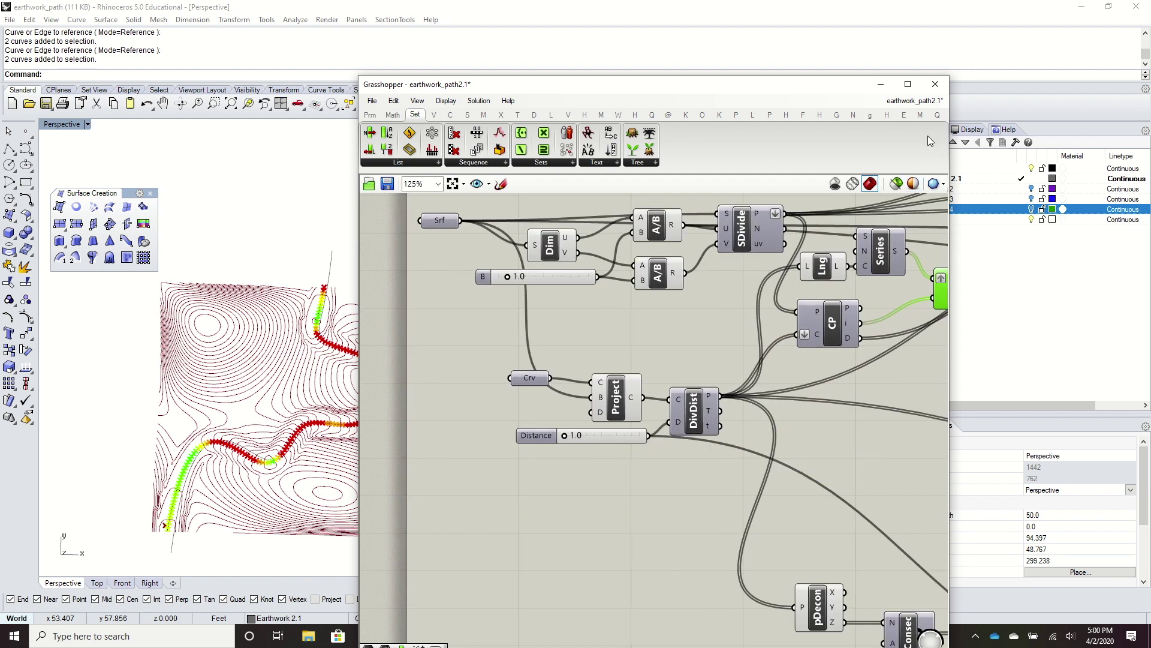
Return to the unnamed definition and add a Divide Distance component fed by the path curve and the 1.0 slider
left_click(928, 106)
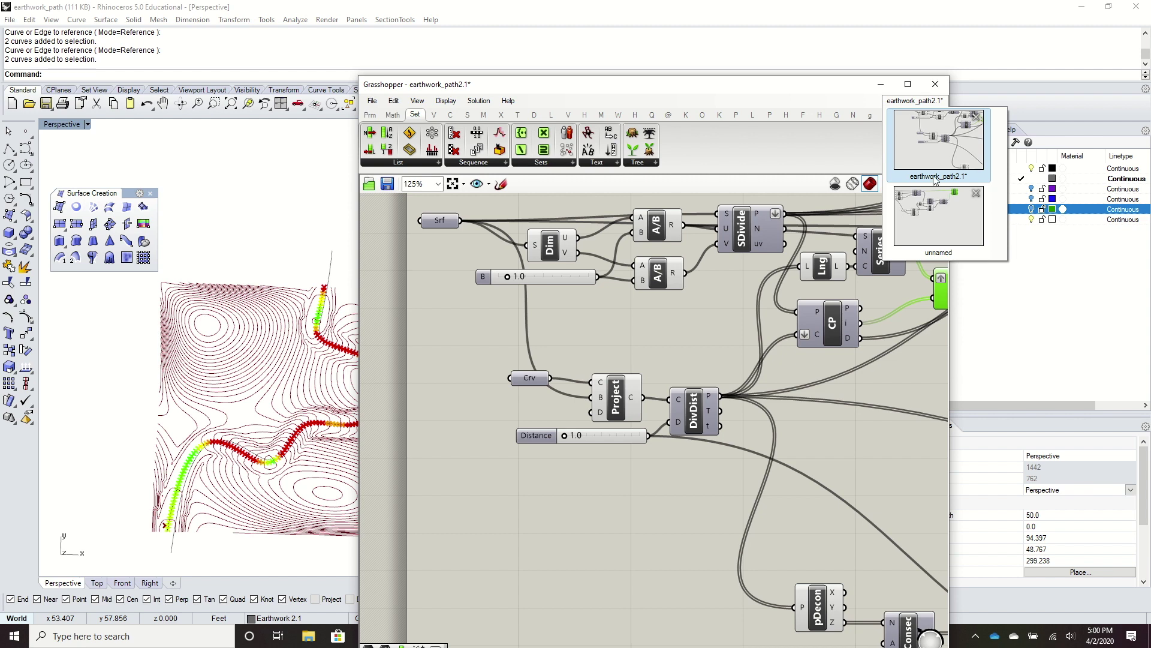
left_click(939, 216)
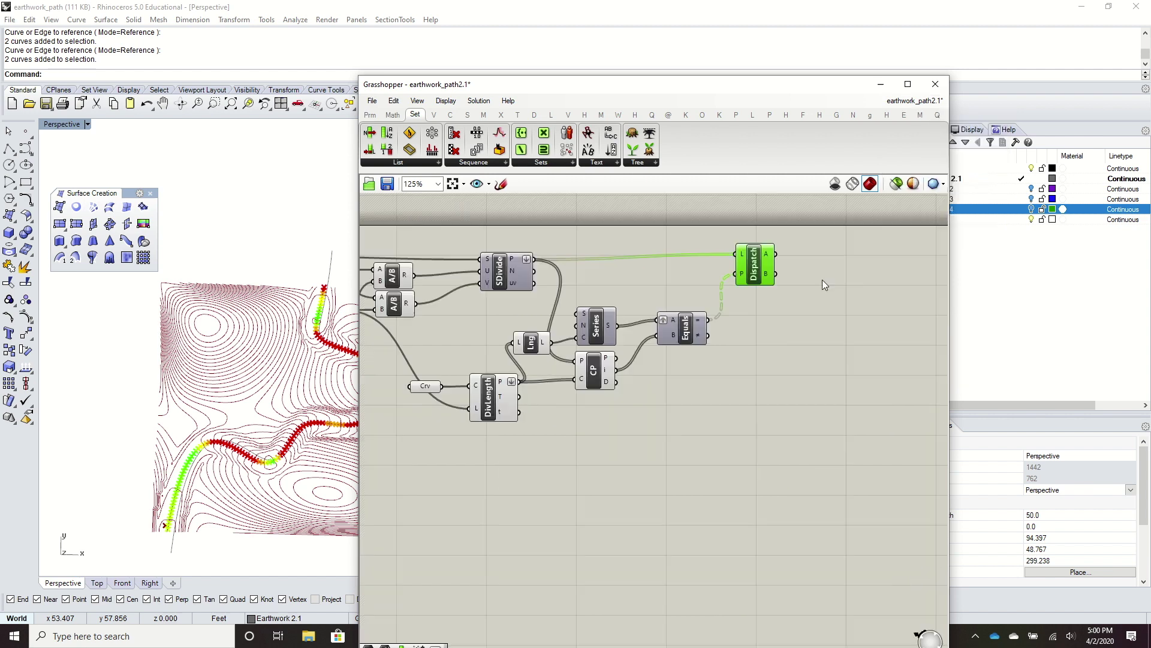
left_click(447, 116)
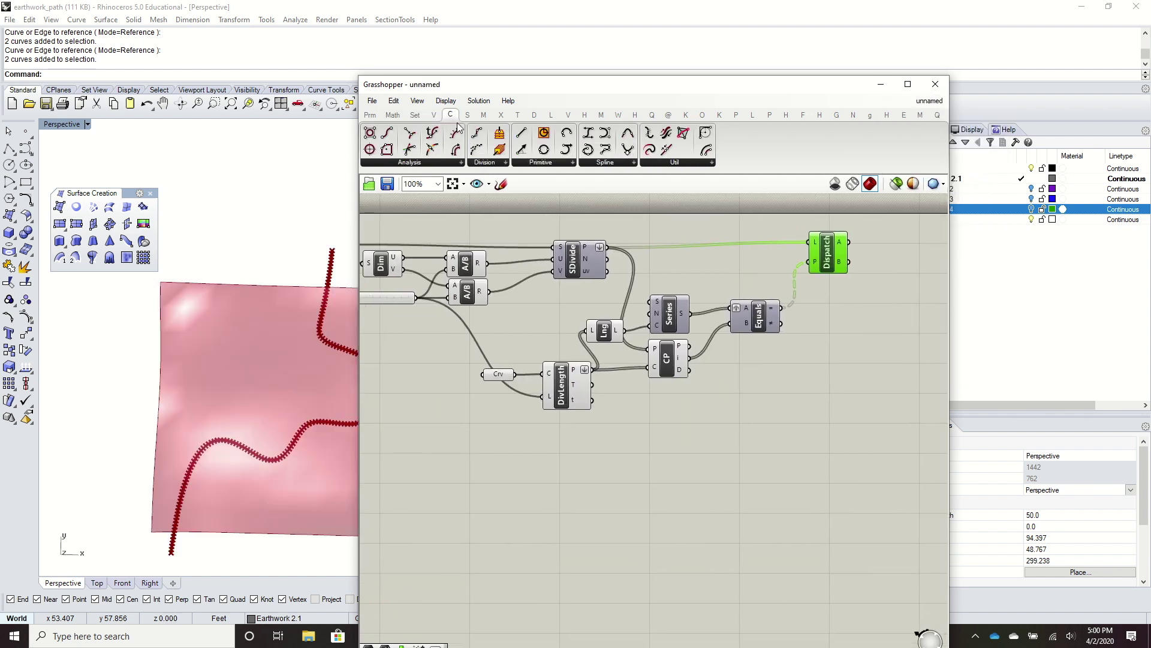
left_click(486, 163)
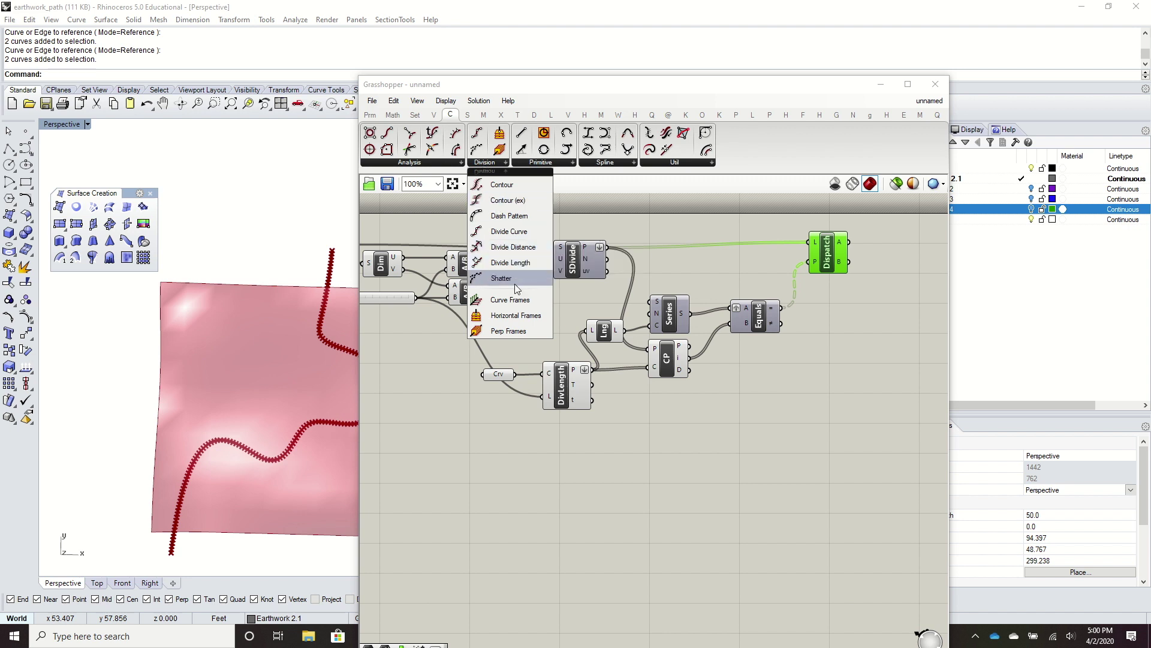
left_click_drag(509, 247, 585, 448)
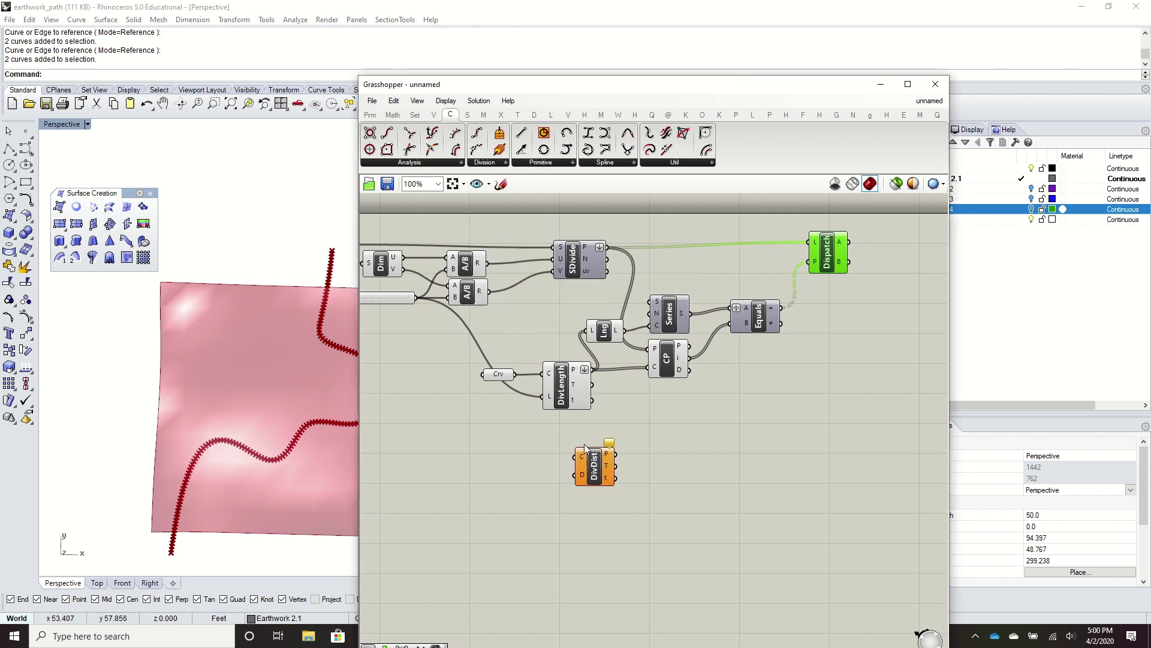
left_click_drag(568, 462, 573, 458)
left_click_drag(415, 297, 577, 476)
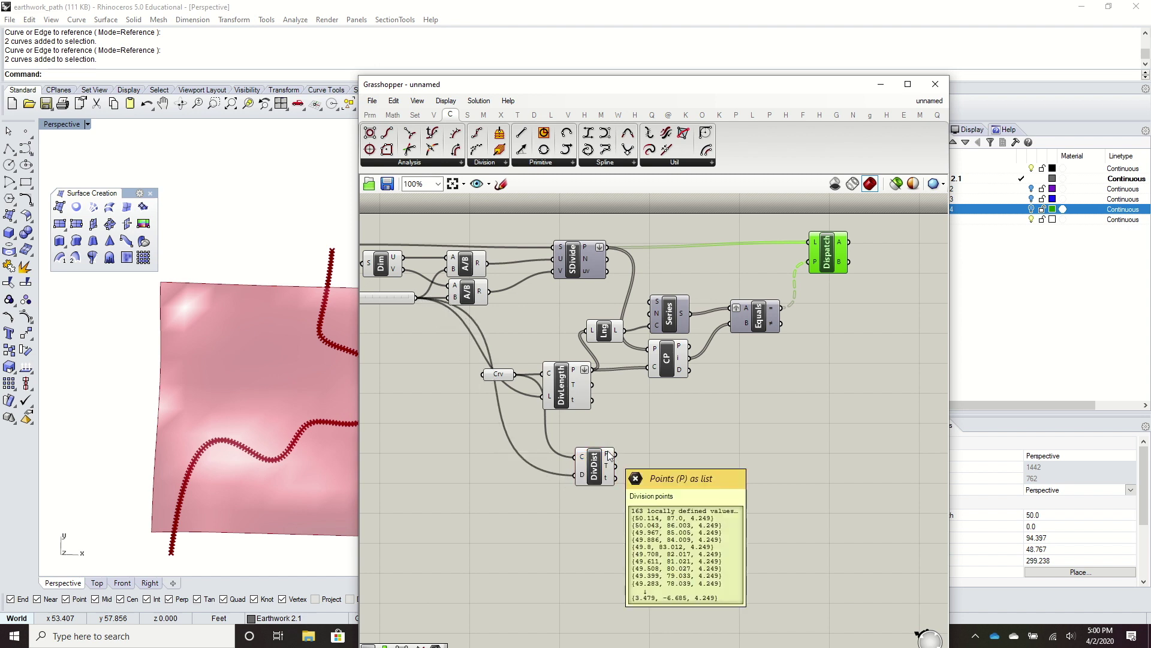
Flatten Divide Distance's P output and wire it to Closest Point's C input and the List Length component
right_click(607, 452)
left_click(670, 509)
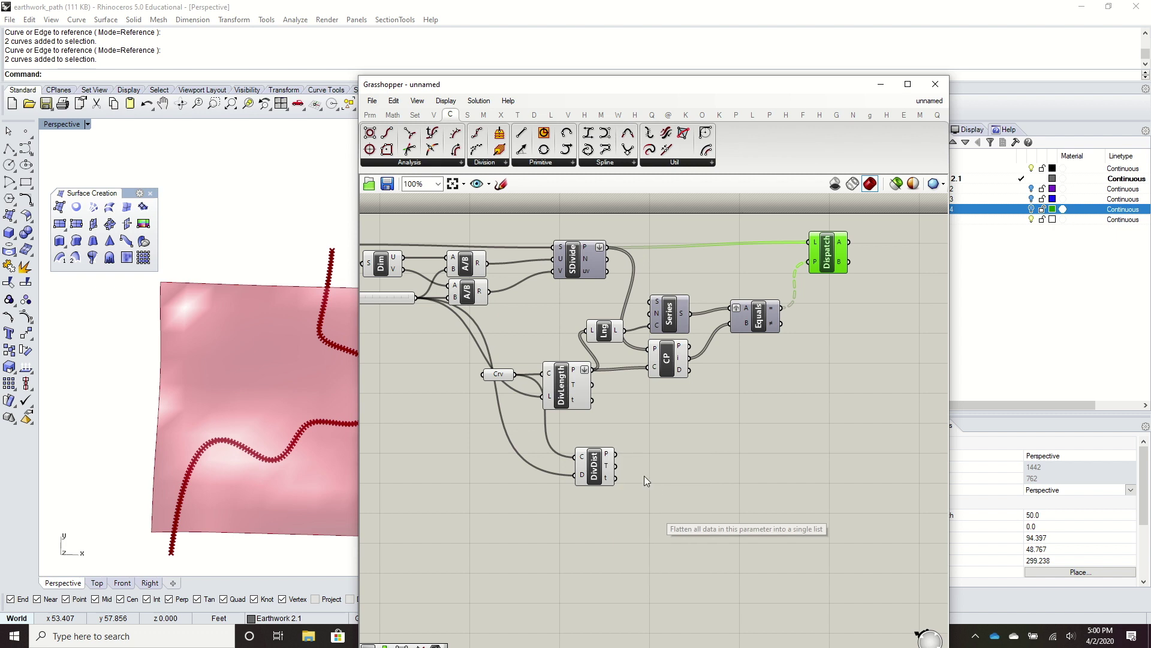
left_click_drag(626, 454, 647, 369)
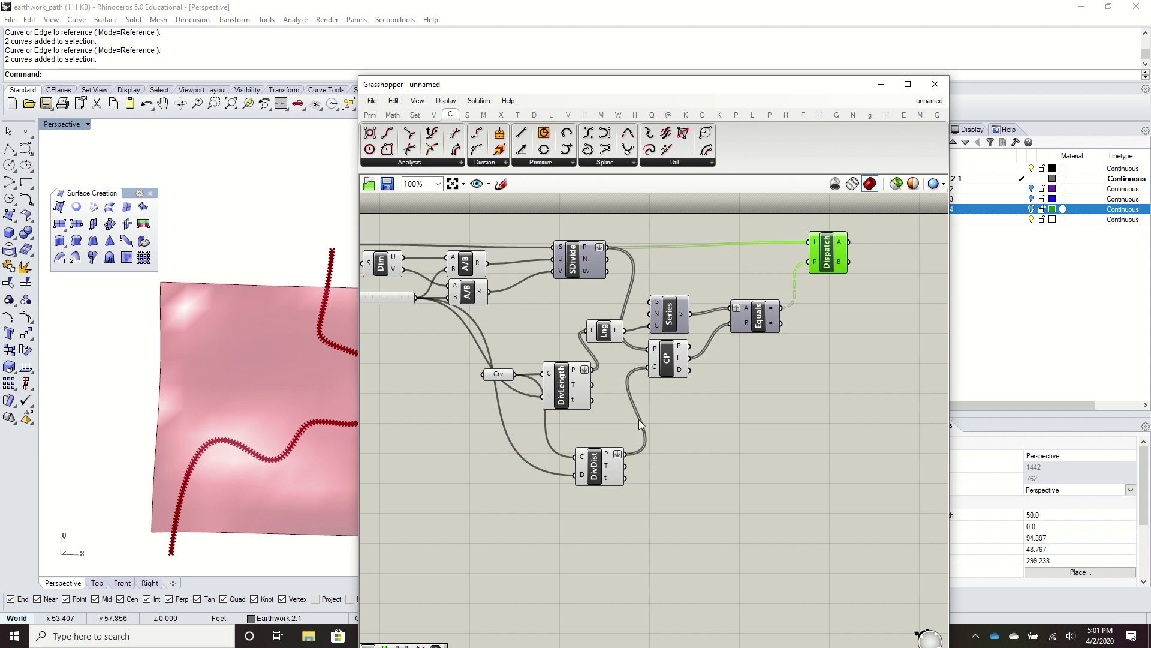
left_click_drag(626, 454, 589, 330)
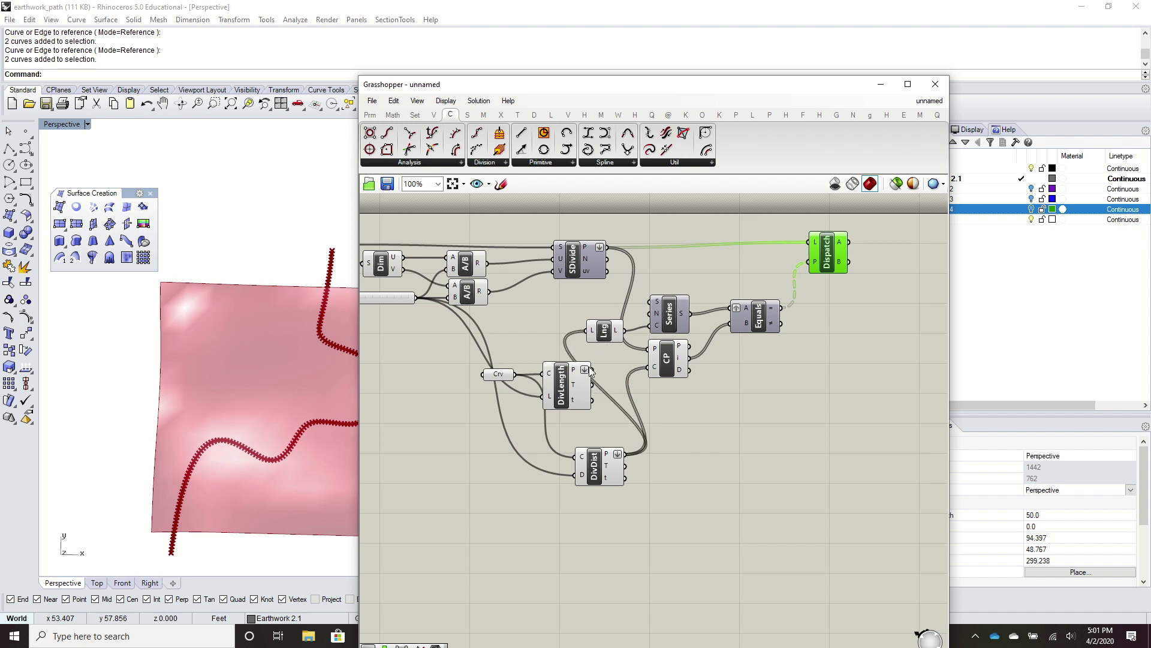
Delete the Divide Length component and move Divide Distance into its place beside the Crv parameter
left_click(568, 391)
key("Delete")
left_click_drag(610, 478, 585, 396)
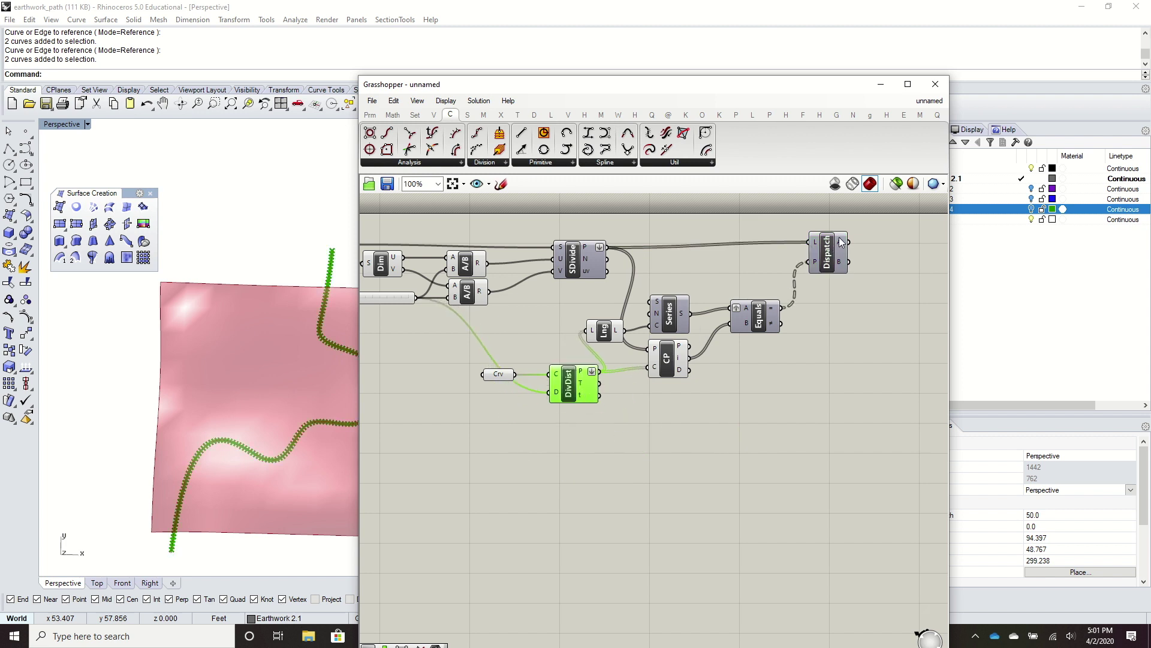
left_click_drag(832, 252, 822, 261)
left_click(850, 325)
right_click_drag(761, 323, 829, 364)
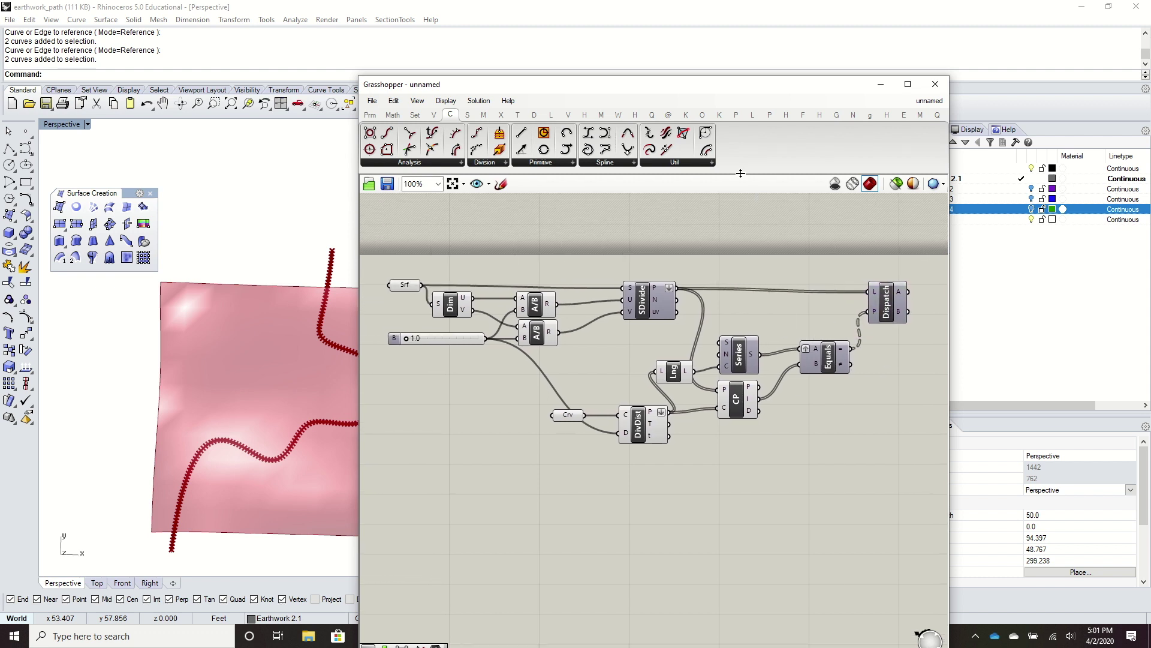
Reopen the earthwork_path2.1 definition and examine its components from the surface and curve inputs through Equality, alongside a low side view of the terrain
left_click(934, 120)
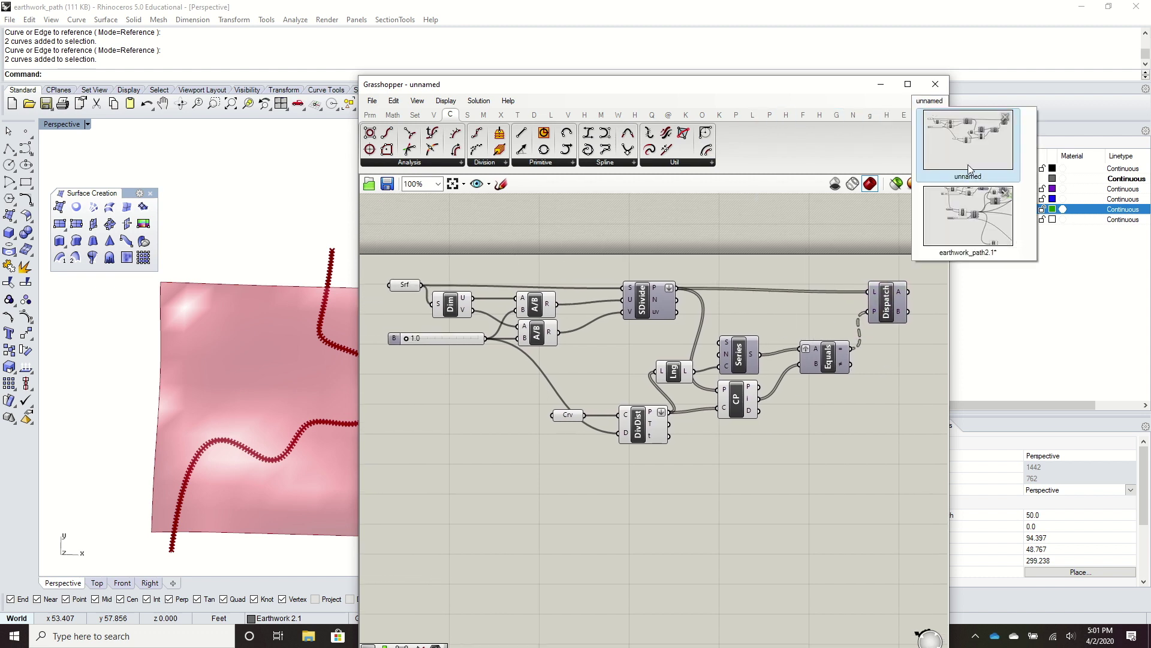
left_click(965, 210)
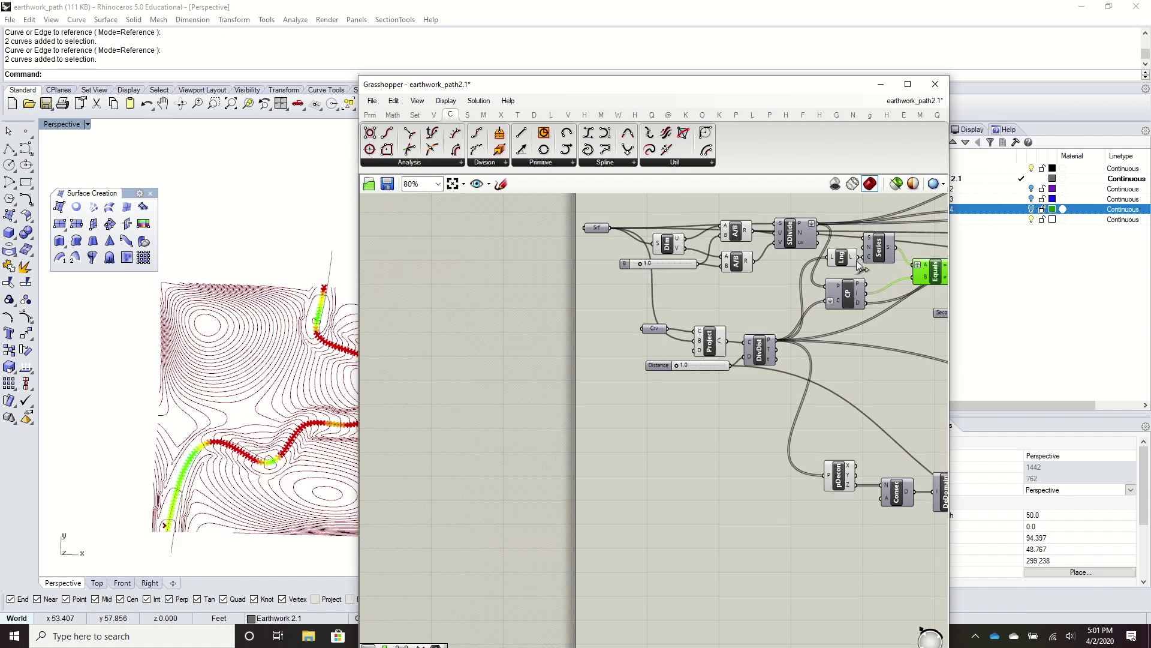
left_click_drag(732, 409, 431, 243)
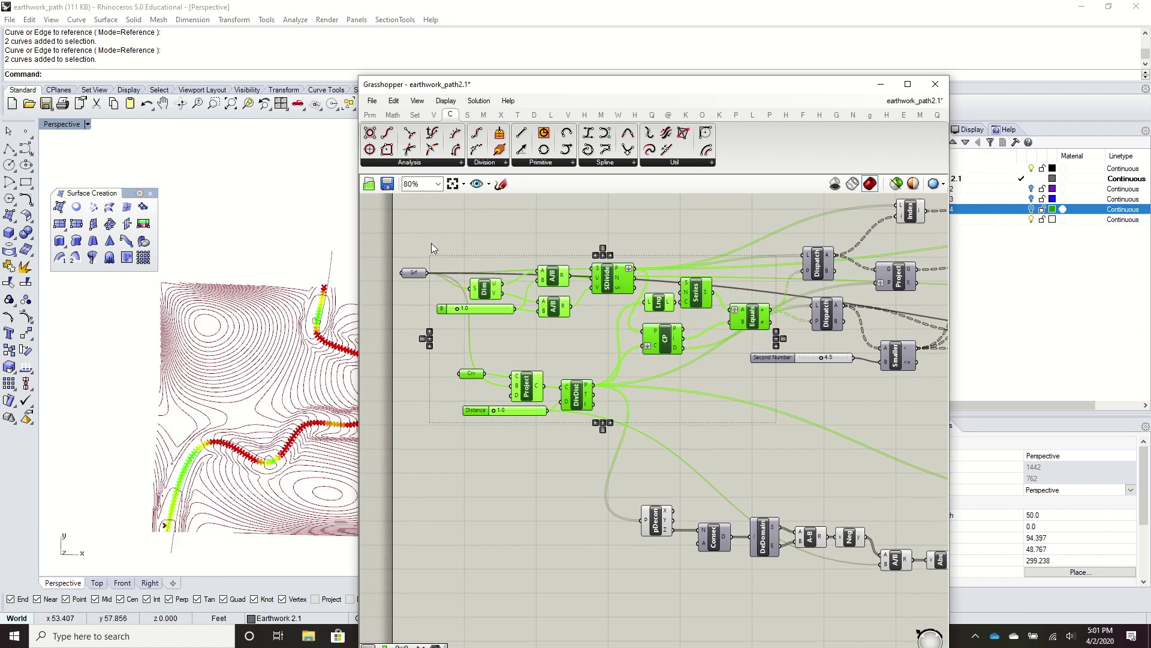
left_click(413, 273, "shift")
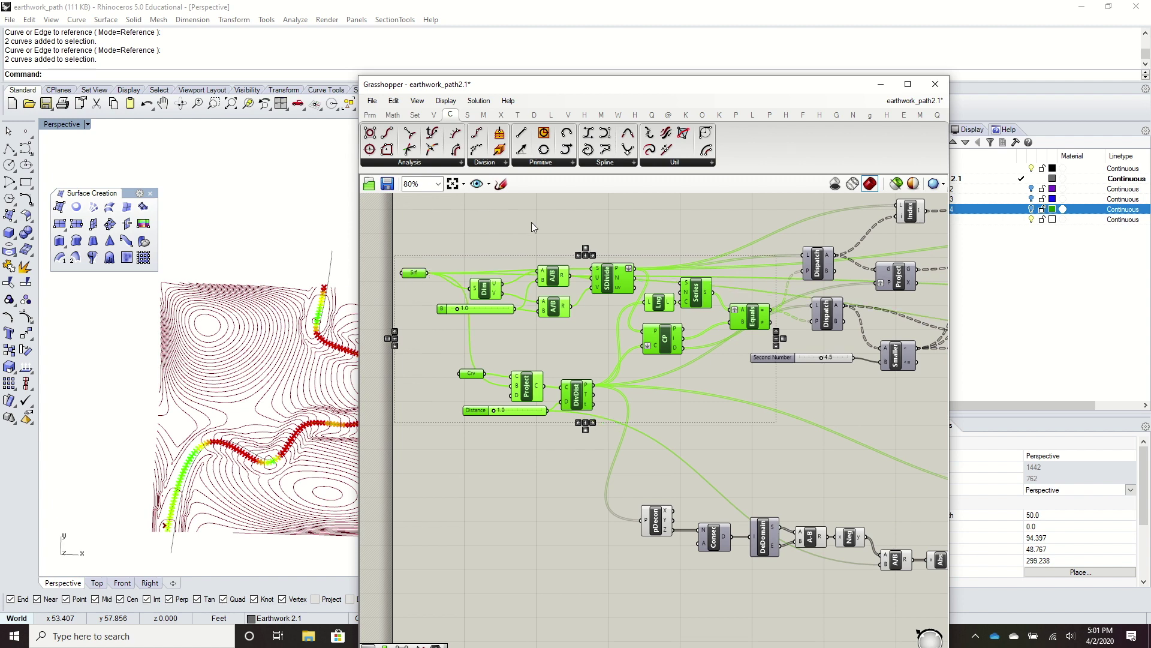
right_click_drag(325, 417, 303, 259)
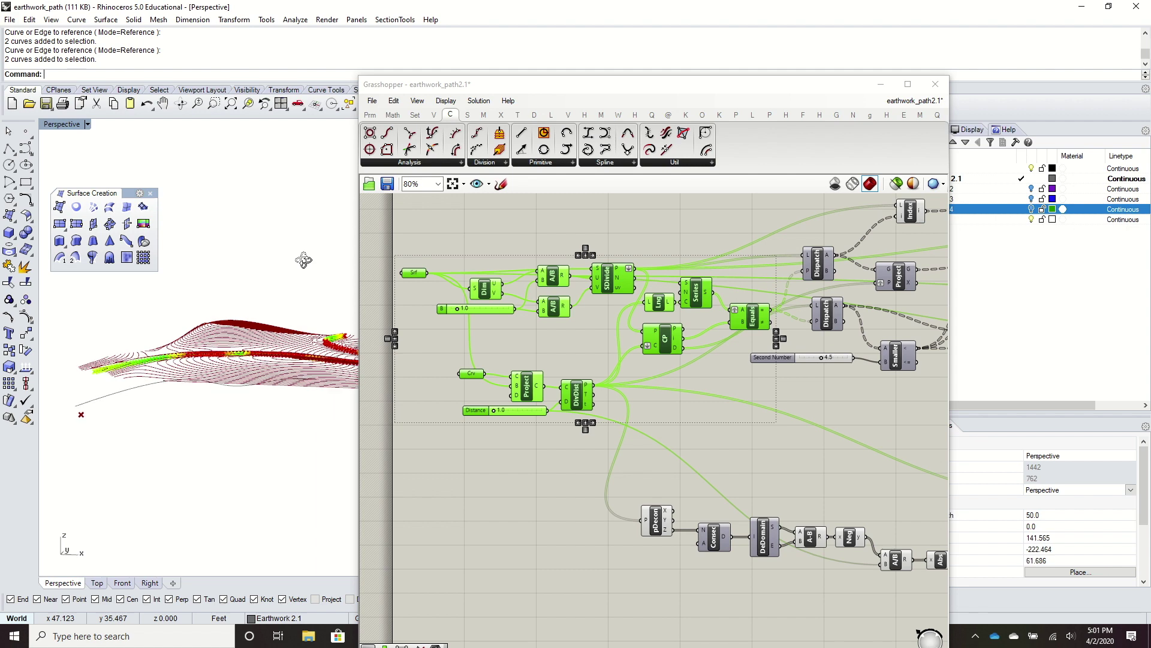
left_click(652, 272)
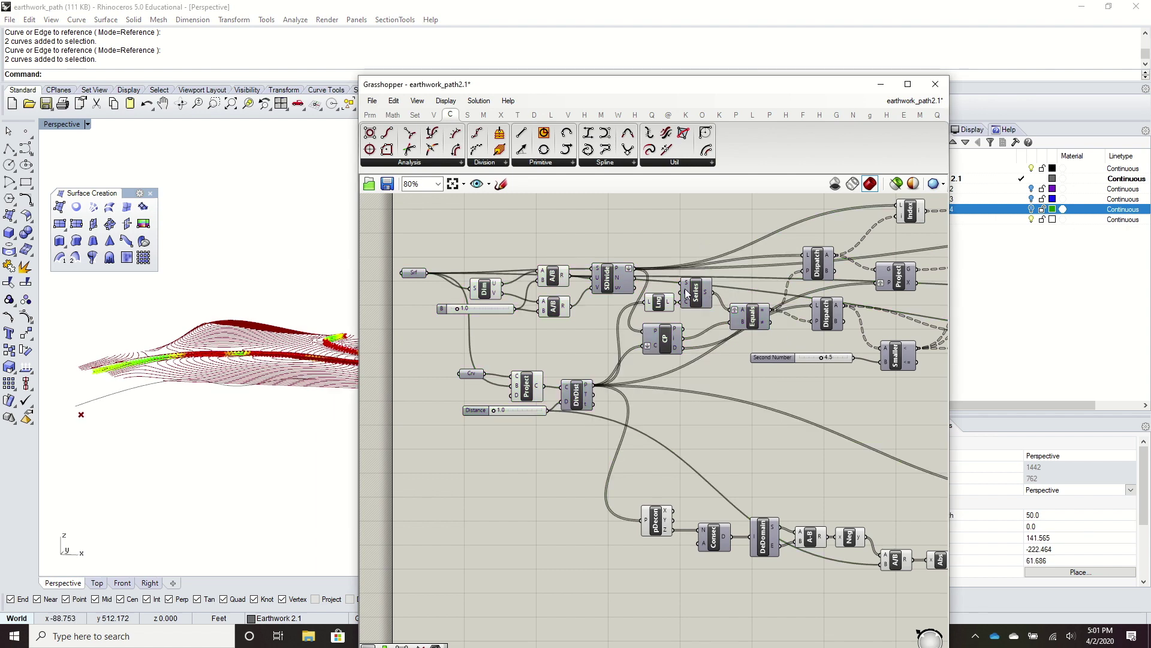
Preview the Surface Divide points on the terrain briefly and hide them again
left_click(613, 276)
right_click(613, 276)
left_click(643, 301)
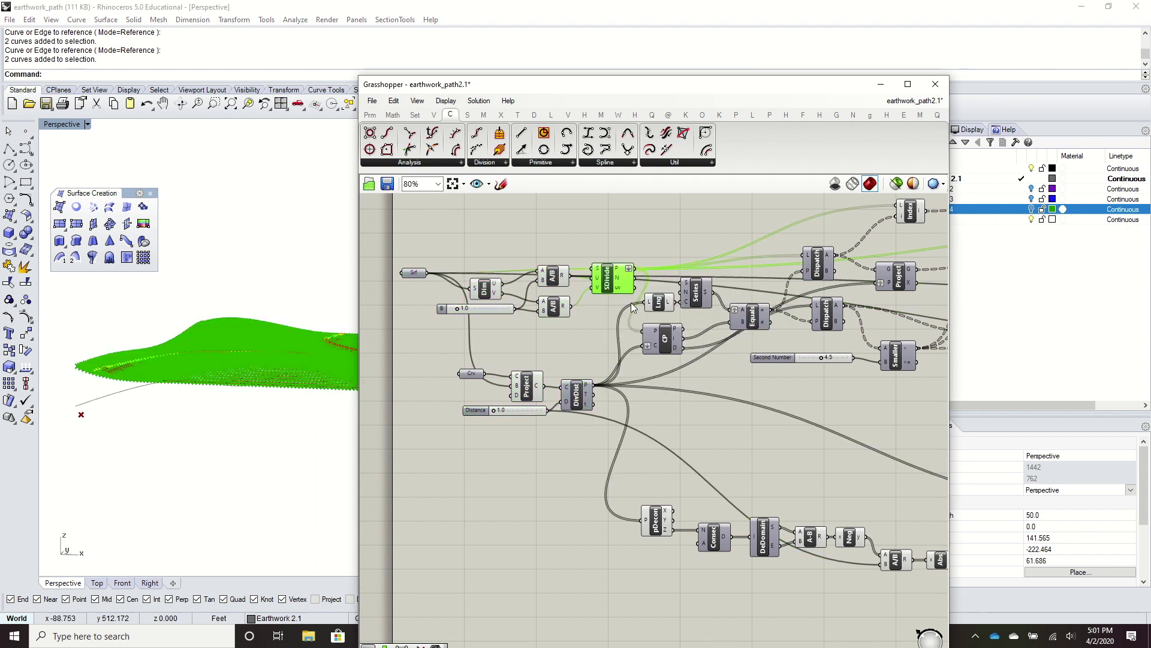
right_click(609, 277)
left_click(643, 299)
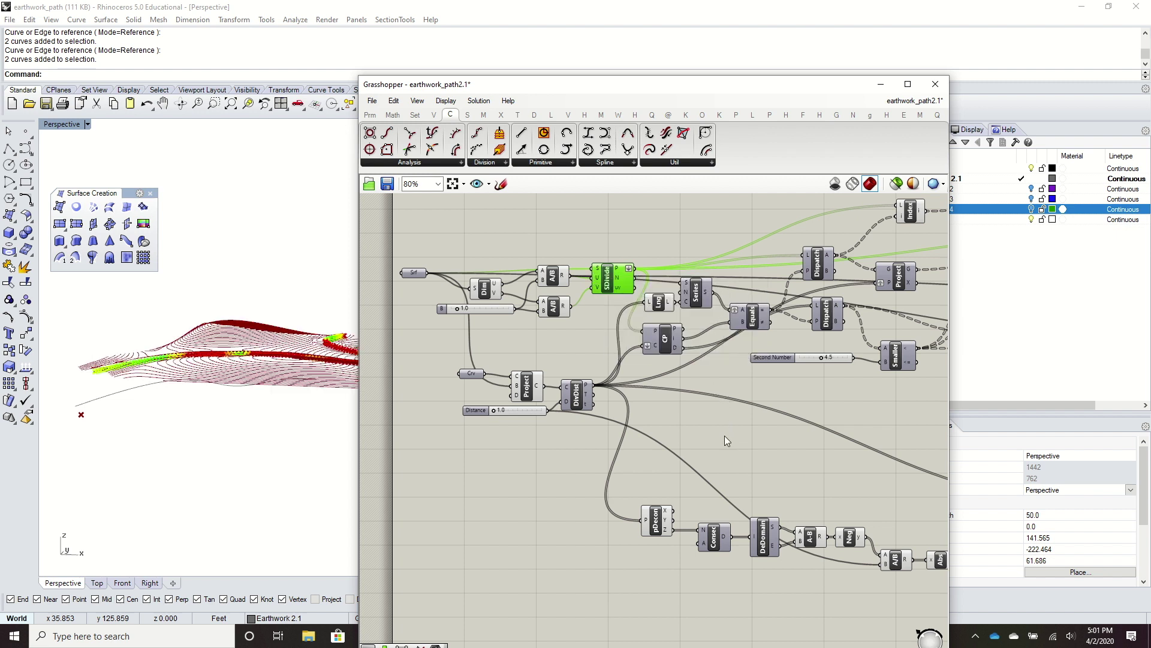
Move the Second Number slider lower and select all components from the inputs through the two Dispatch components
left_click_drag(718, 436, 681, 364)
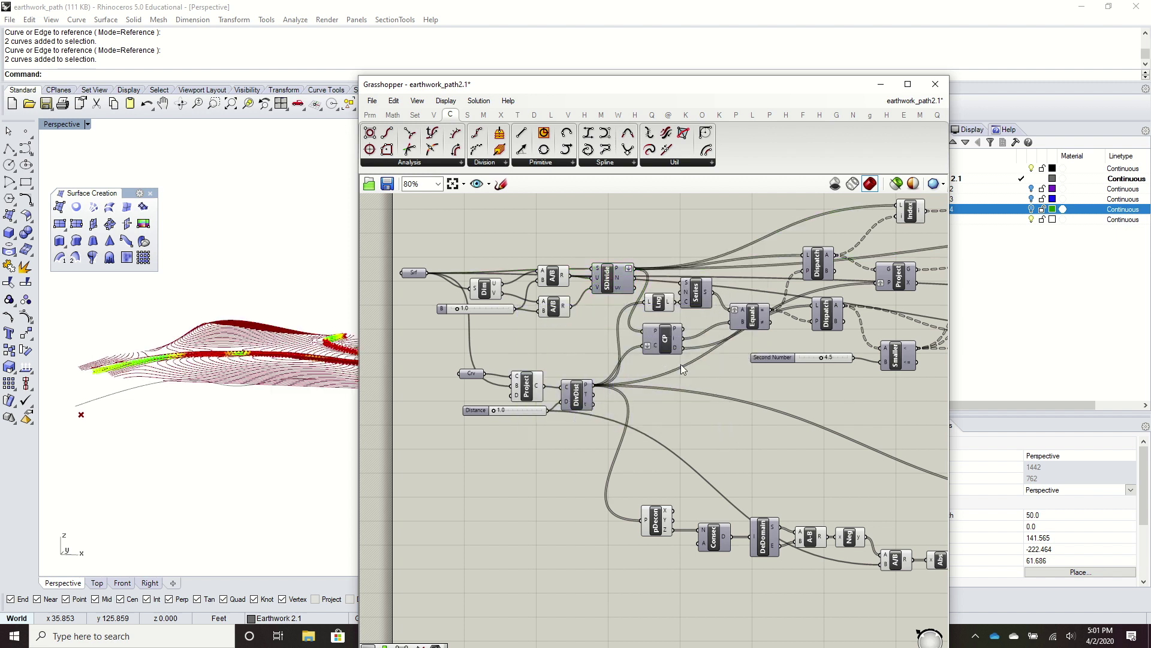
left_click_drag(829, 358, 379, 214)
left_click_drag(597, 448, 440, 350, "shift")
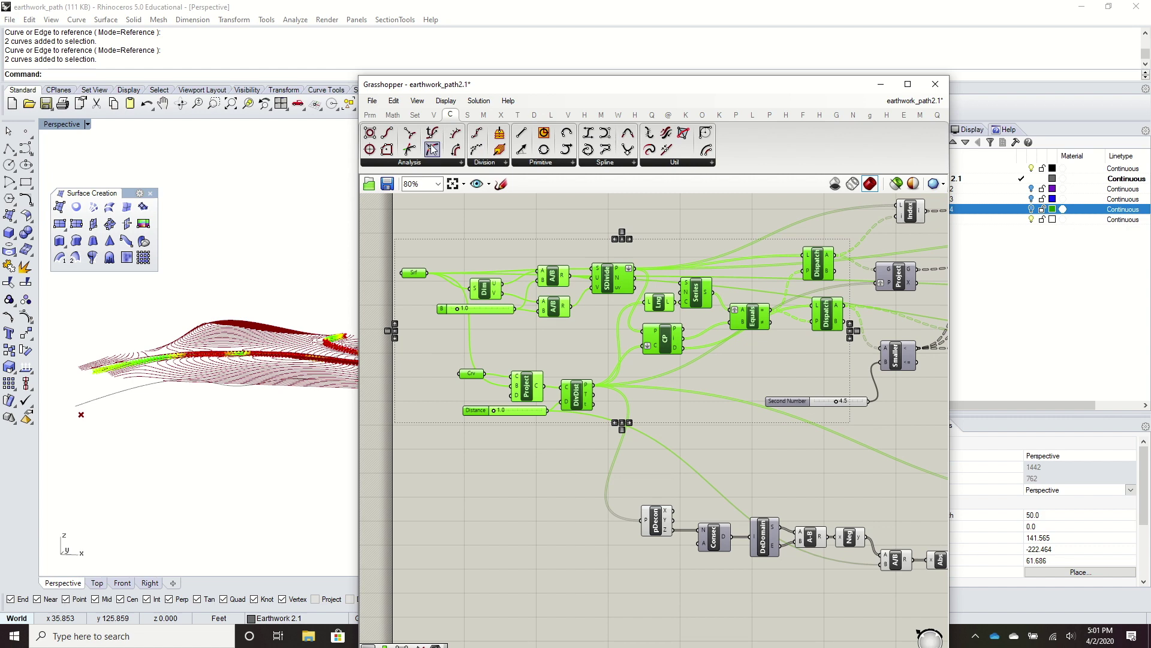
Return to the unnamed definition and space the Crv and Divide Distance components apart to make room between them
left_click(893, 103)
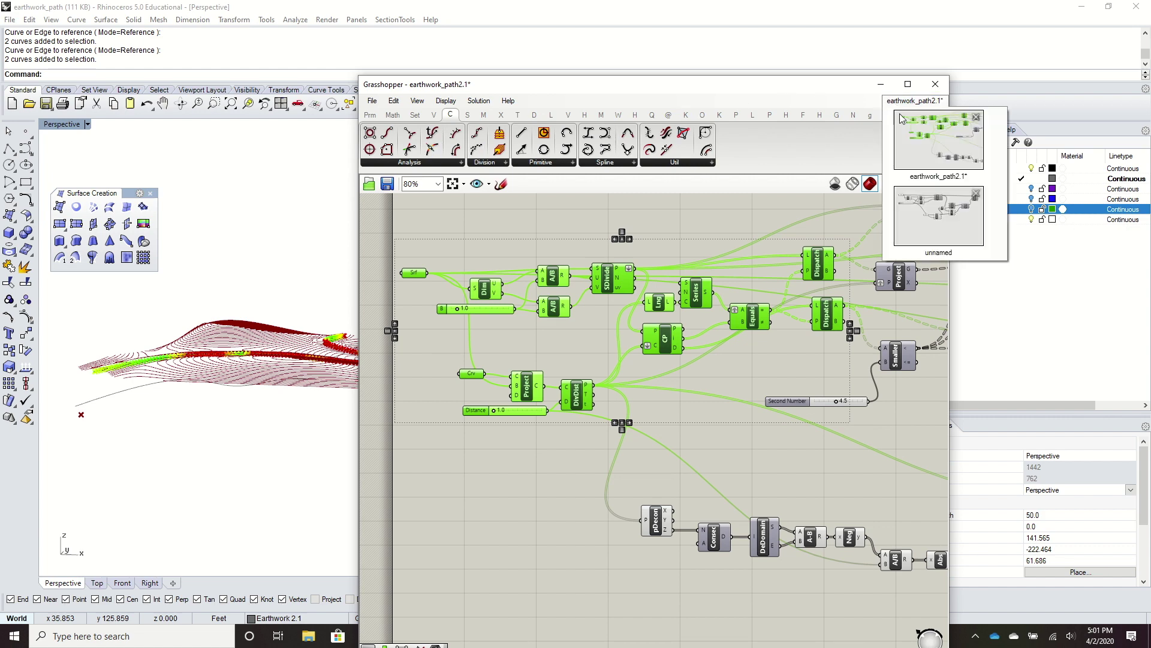
left_click(952, 209)
right_click_drag(659, 257, 708, 251)
mouse_move(201, 449)
right_mouse_down()
mouse_move(210, 395)
mouse_move(211, 435)
right_mouse_up()
left_click(666, 391)
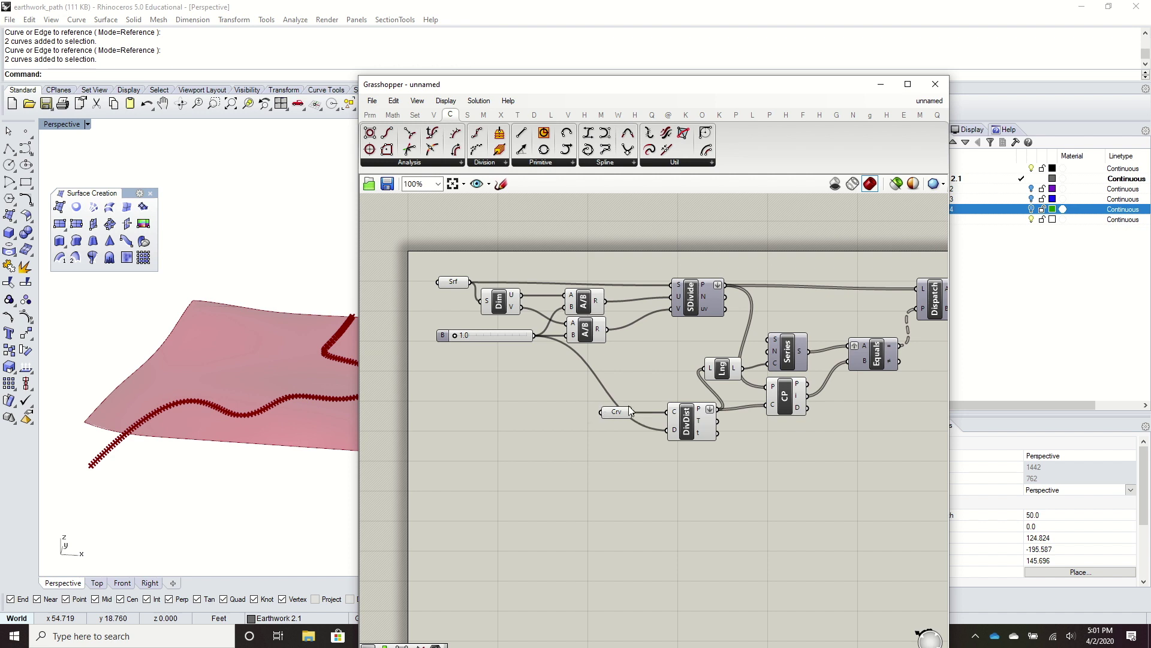
left_click_drag(628, 409, 524, 418)
left_click_drag(701, 433, 683, 440)
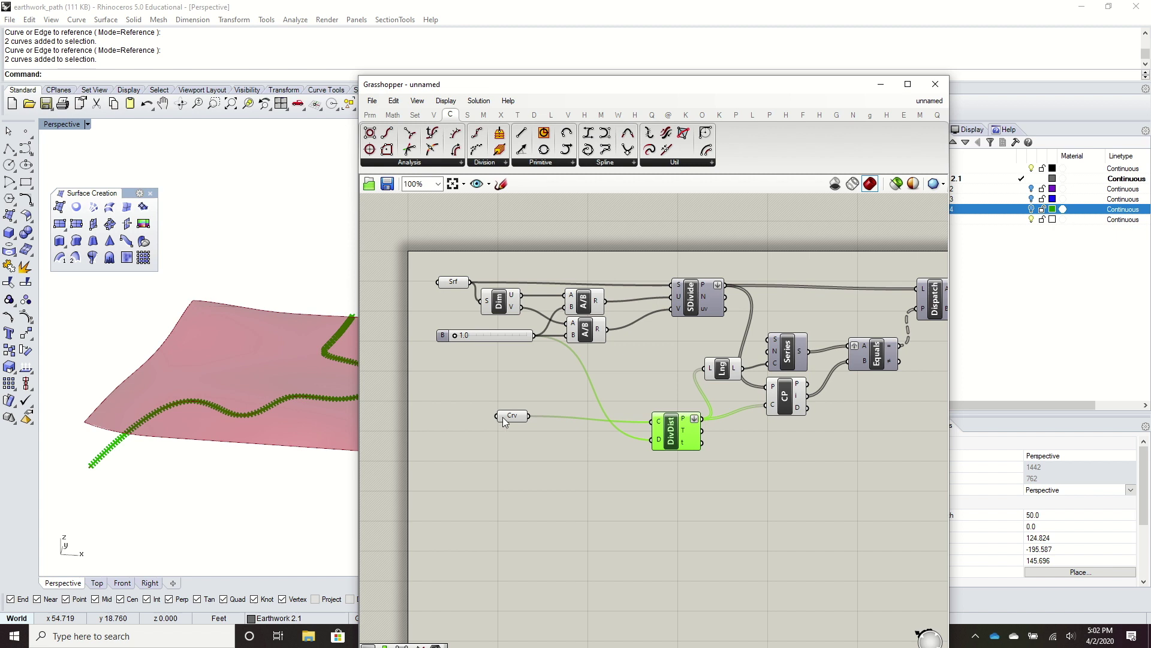
Insert a curve Project component between Crv and Divide Distance, using the terrain surface as its B input
double_click(555, 455)
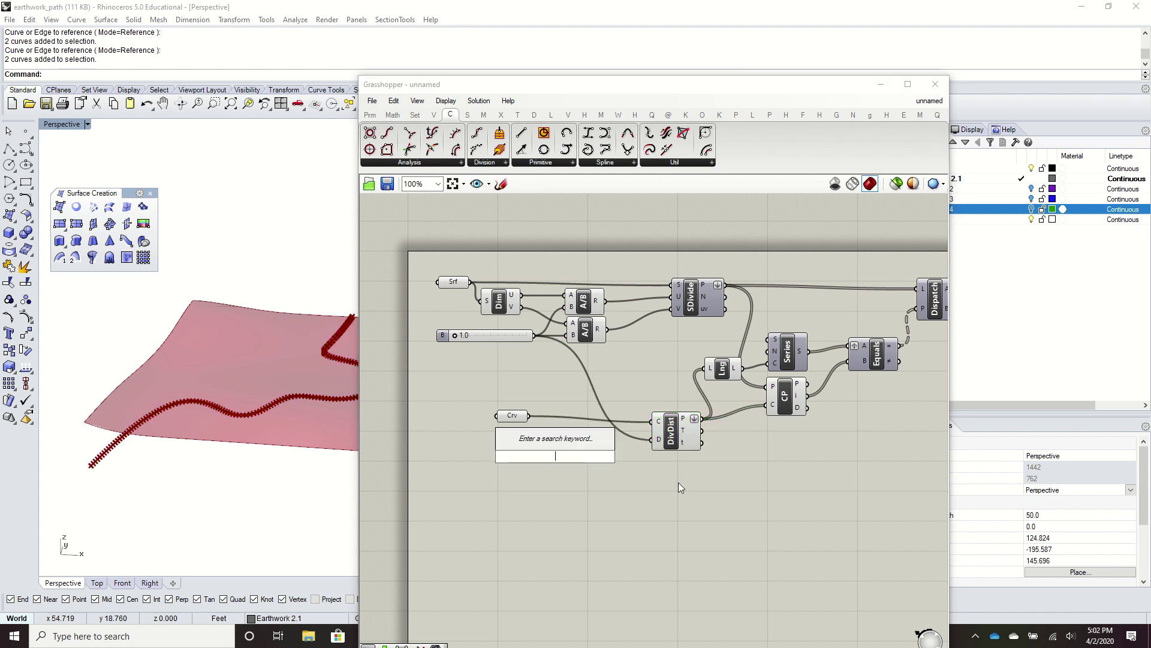
type("proj")
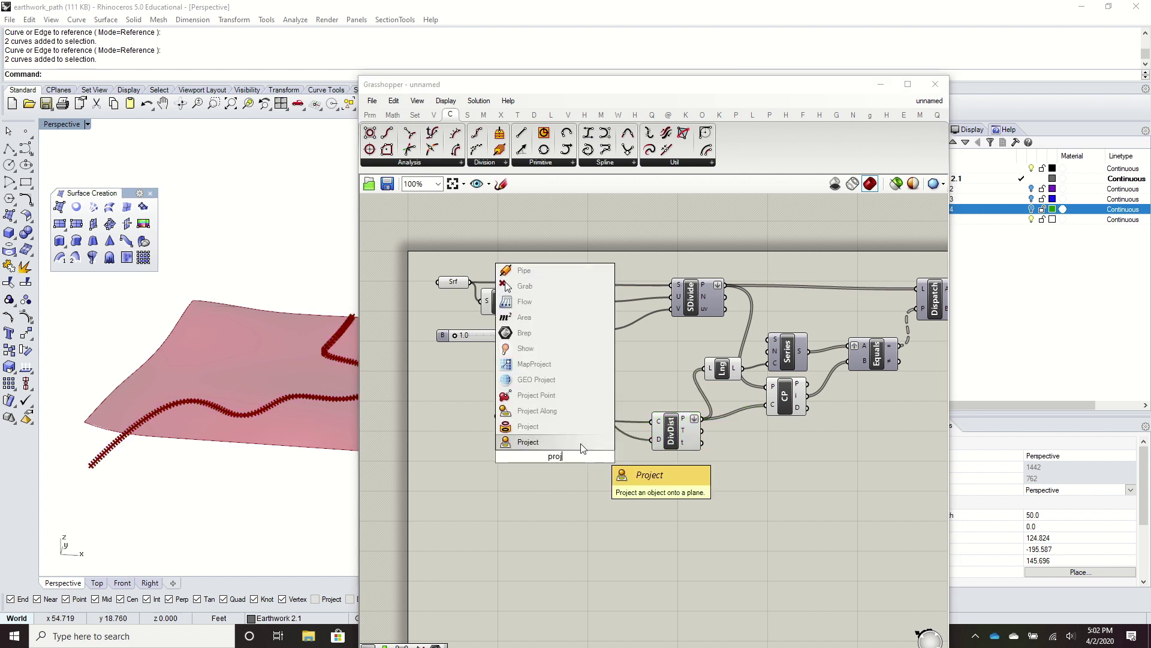
left_click(556, 428)
left_click_drag(530, 415, 566, 431)
left_click_drag(471, 285, 653, 421)
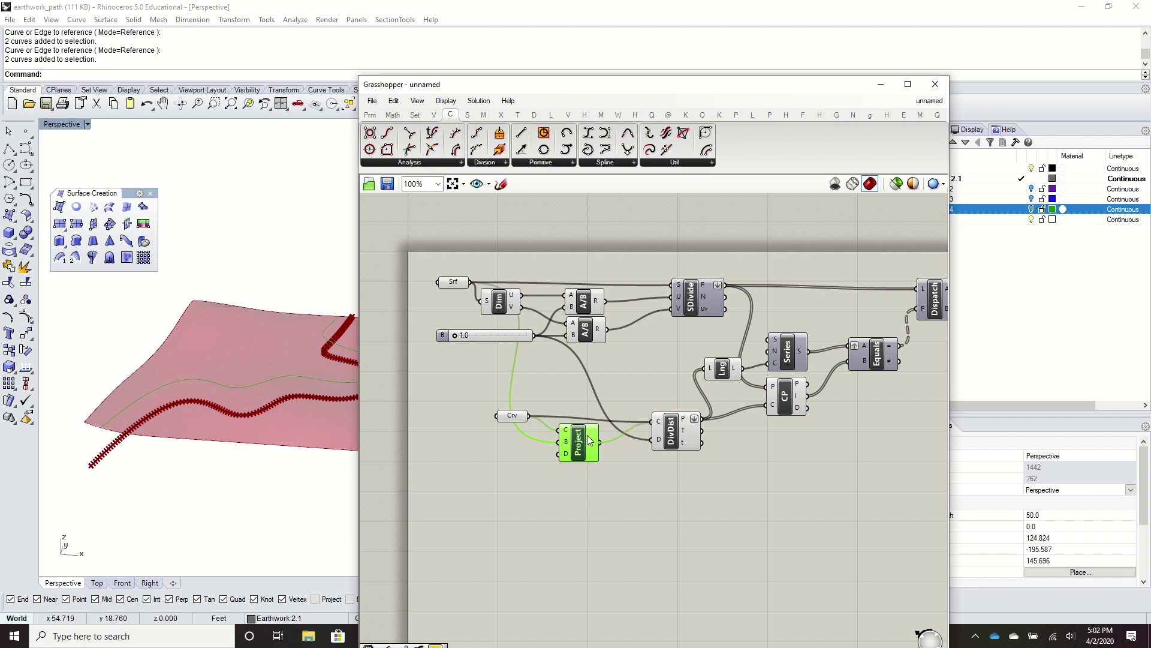
left_click_drag(579, 446, 591, 419)
Check the list structure of Dispatch's A output and move the Grasshopper window aside to view the whole projected path on the terrain
right_click_drag(795, 364, 752, 370)
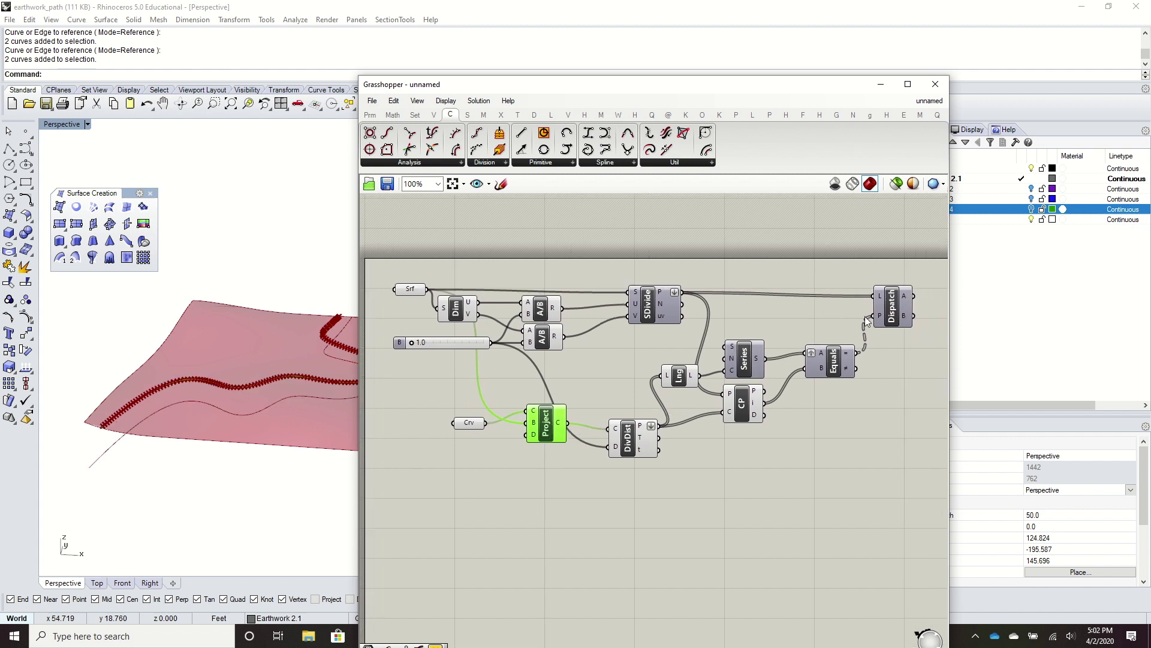
mouse_move(909, 296)
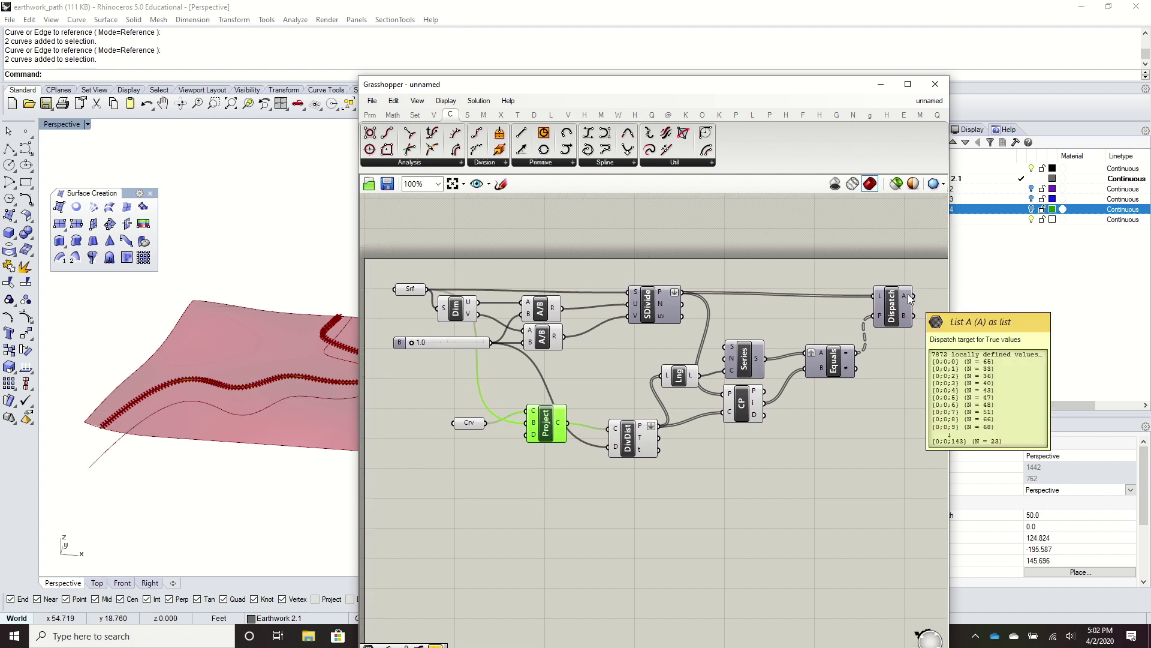
right_click_drag(908, 294, 659, 339)
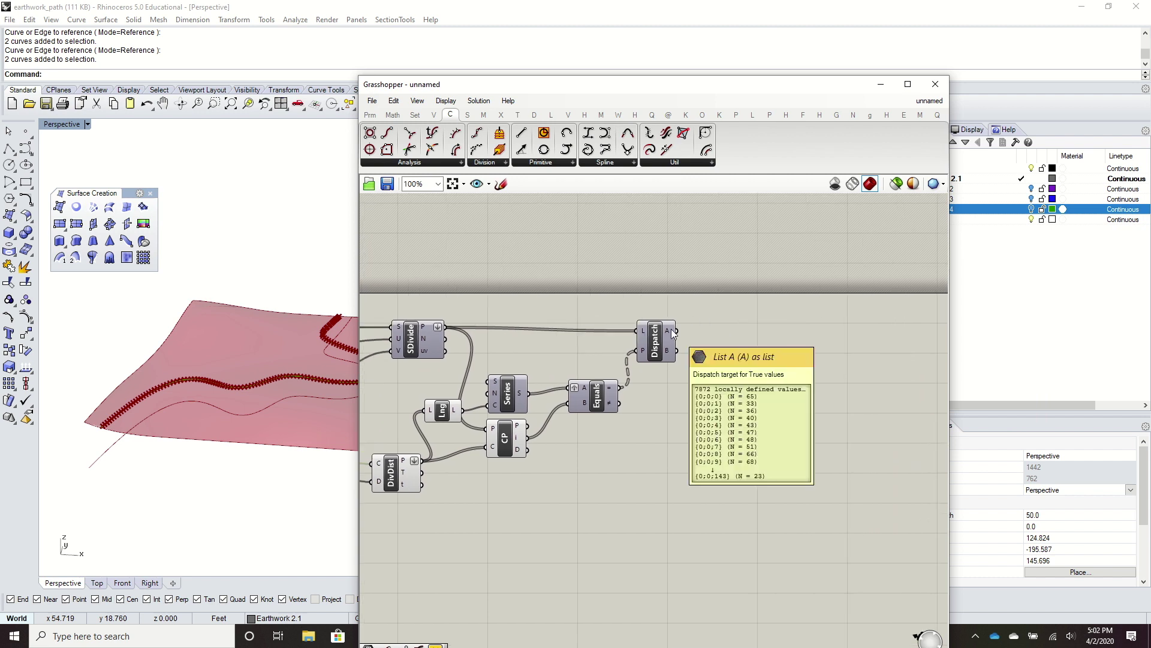
right_click_drag(120, 363, 174, 414)
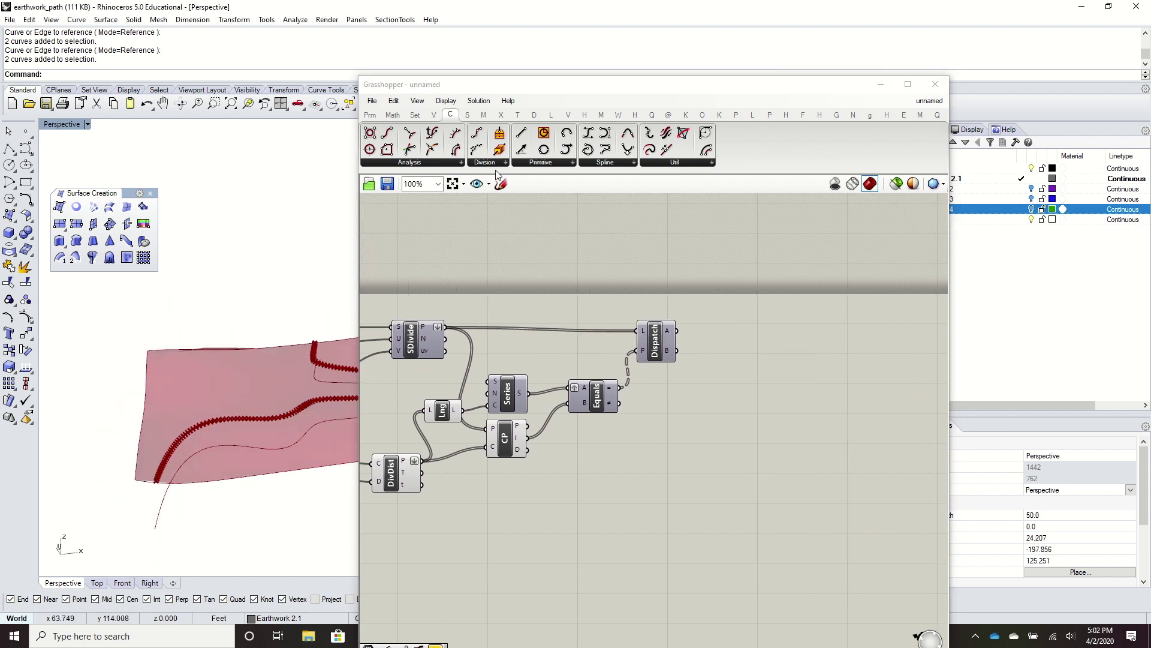
left_click_drag(527, 78, 681, 84)
right_click_drag(884, 373, 938, 334)
Duplicate the Dispatch component below the original, keeping its Equality pattern, and wire Closest Point's D output into the copy's L input
left_click(873, 308)
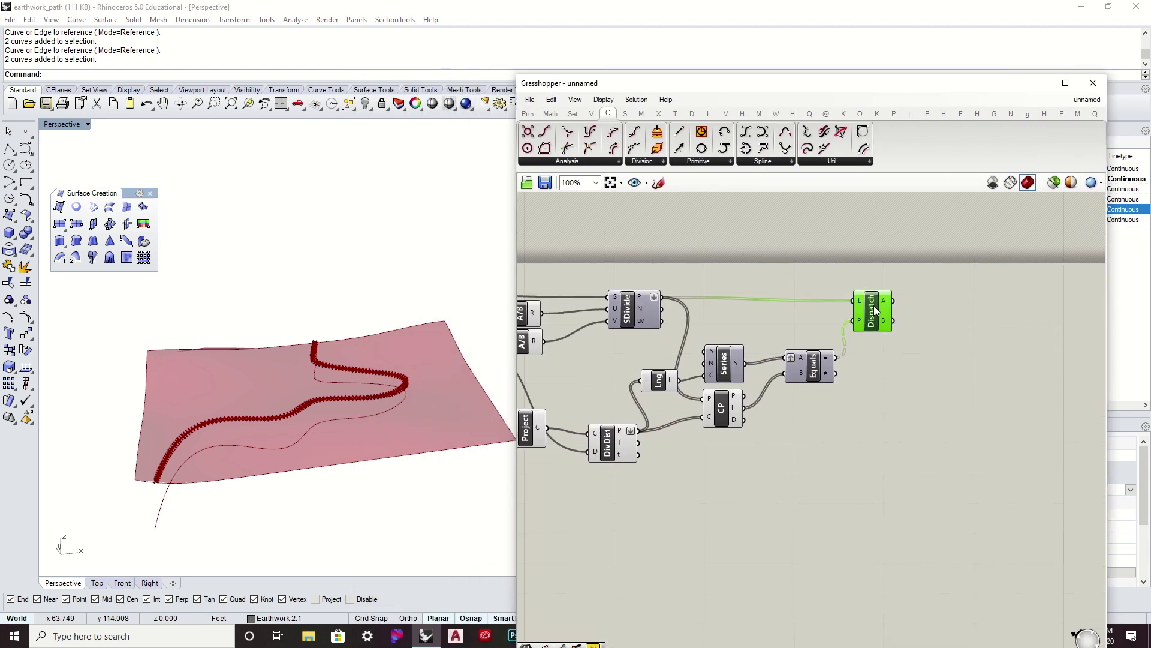
left_click_drag(874, 309, 880, 389, "alt")
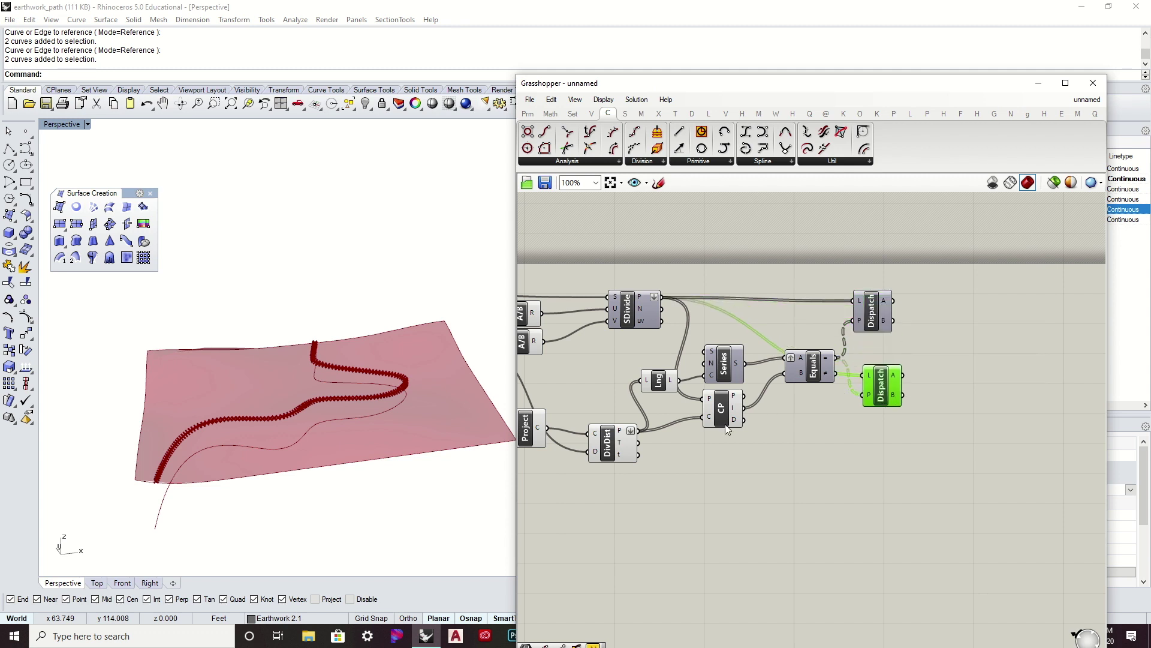
left_click_drag(743, 420, 874, 410)
left_click(888, 355)
right_click_drag(883, 346, 843, 348)
Turn on the preview of the upper Dispatch component
left_click(829, 300)
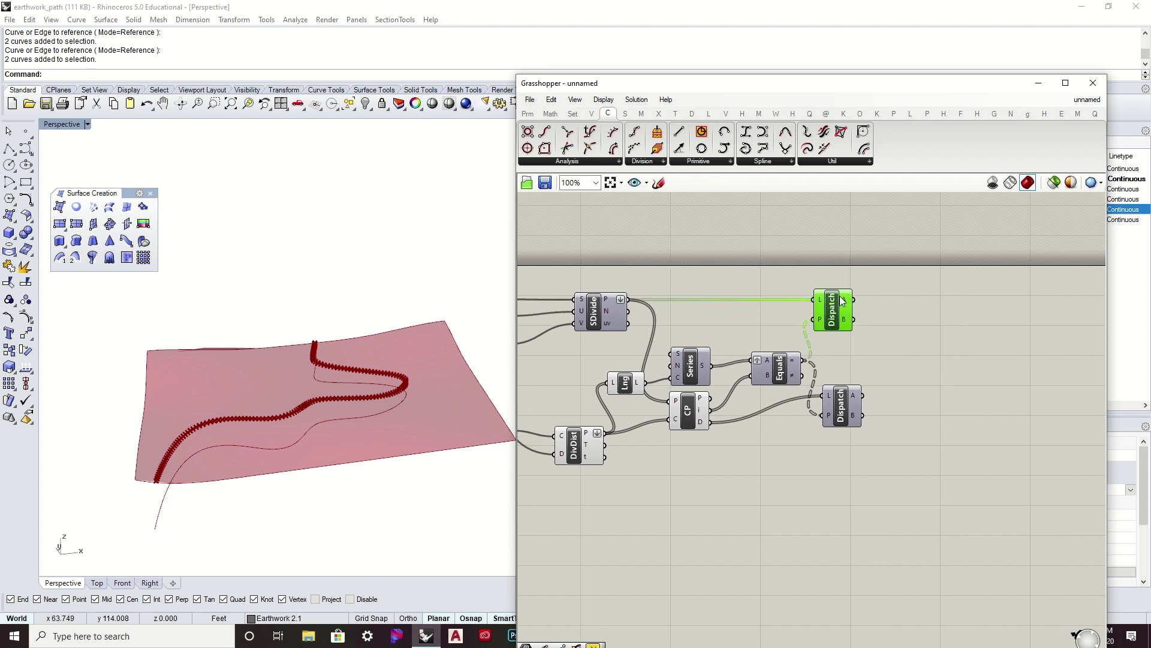
right_click(831, 303)
left_click(865, 327)
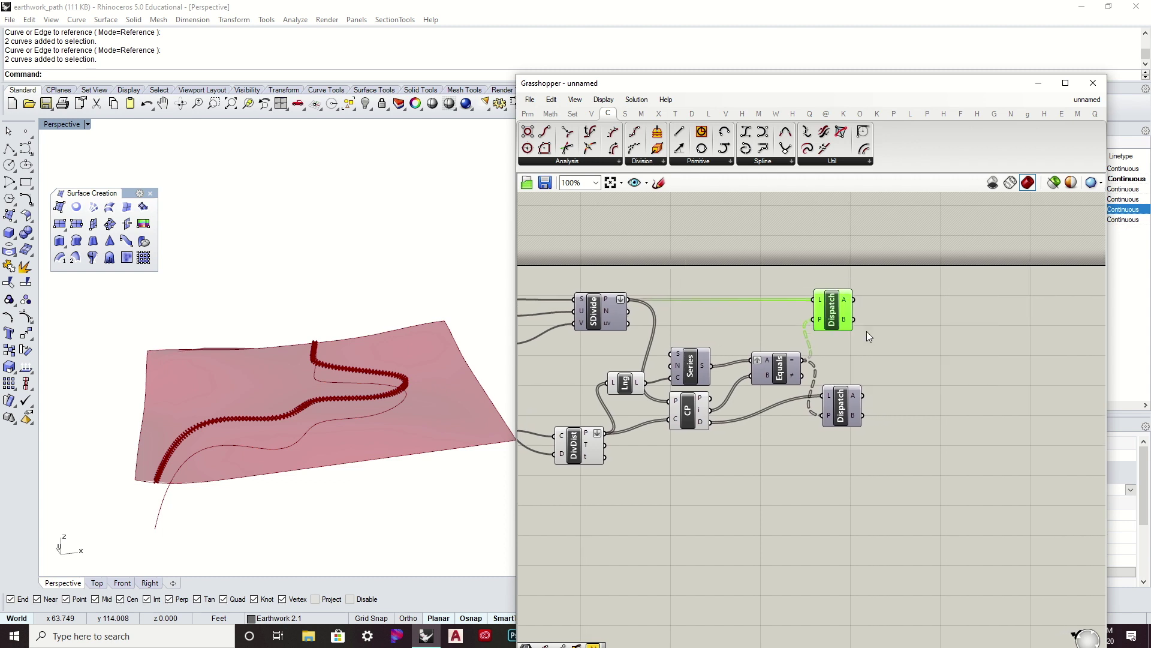
Inspect the upper Dispatch component's points on the terrain, turn off its preview and shift it into line with the lower Dispatch
left_click(340, 389)
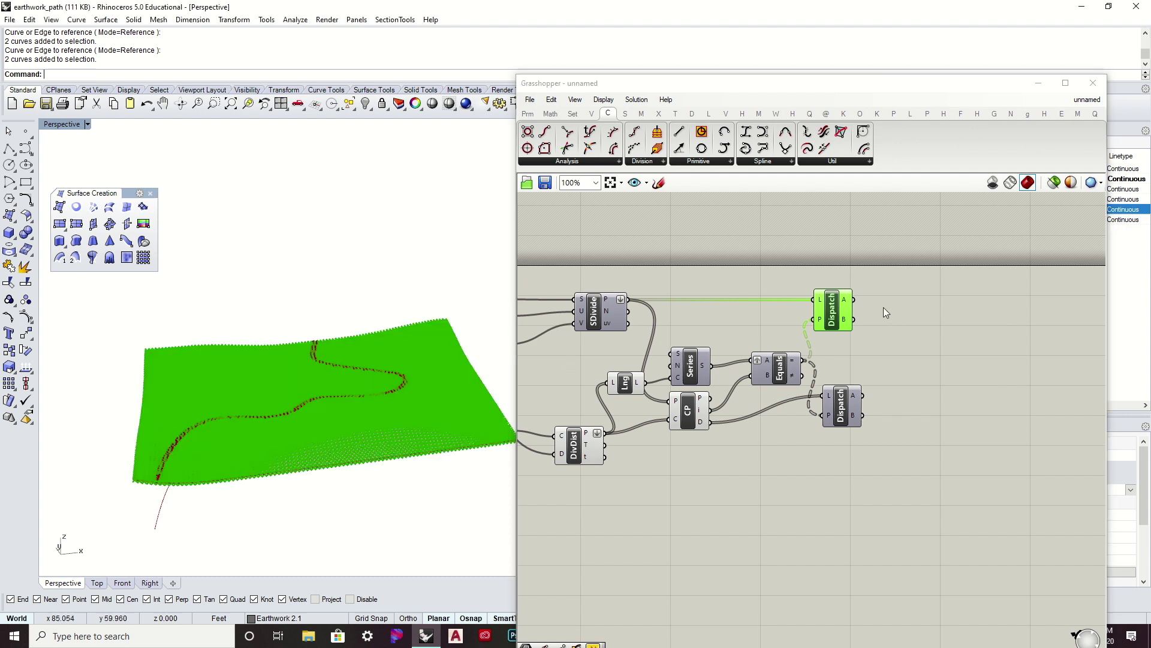
right_click_drag(288, 342, 274, 399)
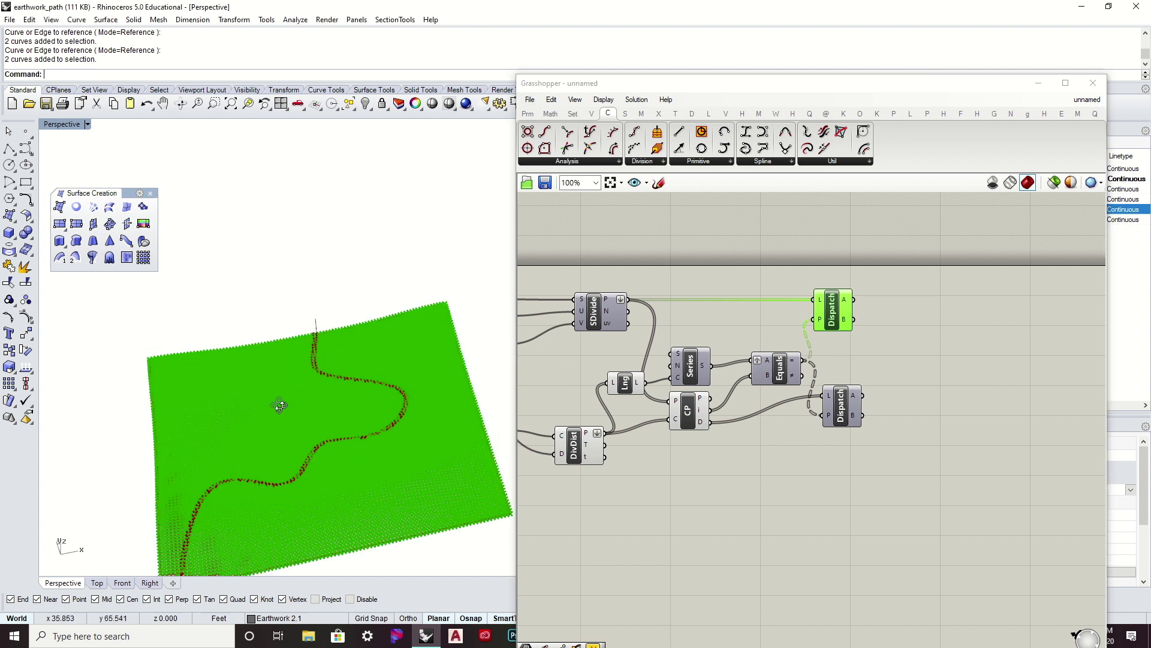
right_click(836, 314)
left_click(869, 340)
left_click_drag(837, 310, 847, 310)
left_click(854, 335)
right_click_drag(225, 437, 264, 375)
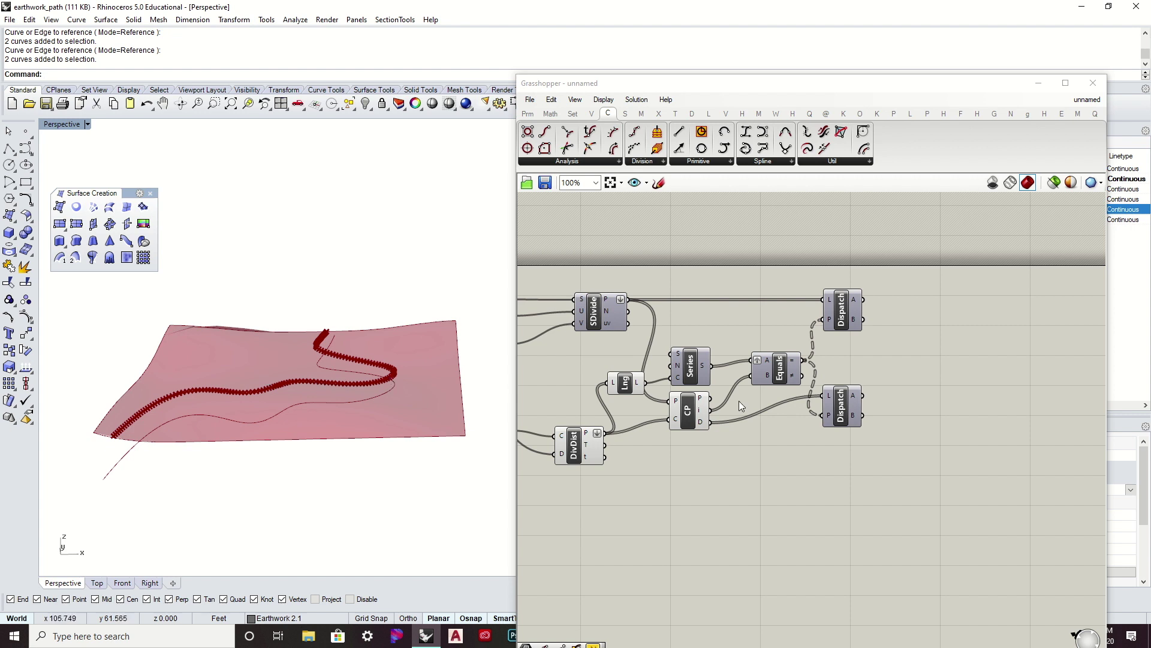
Check the values in Closest Point's D output and align the lower Dispatch component beneath the upper one
left_click_drag(847, 418, 861, 426)
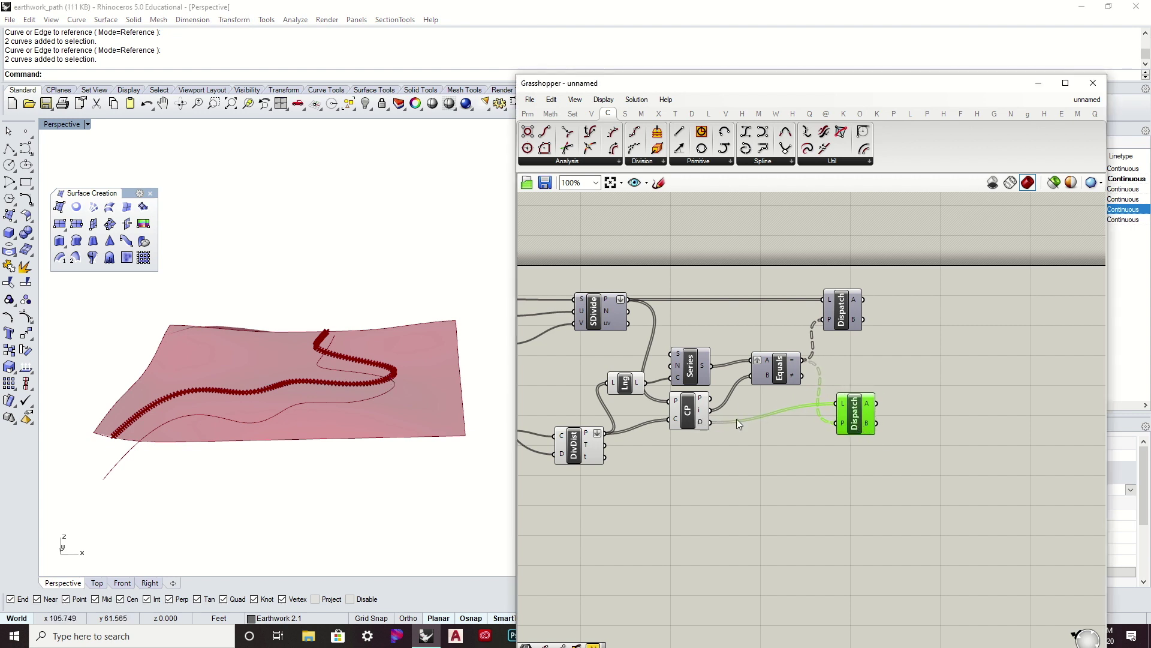
left_click(688, 414)
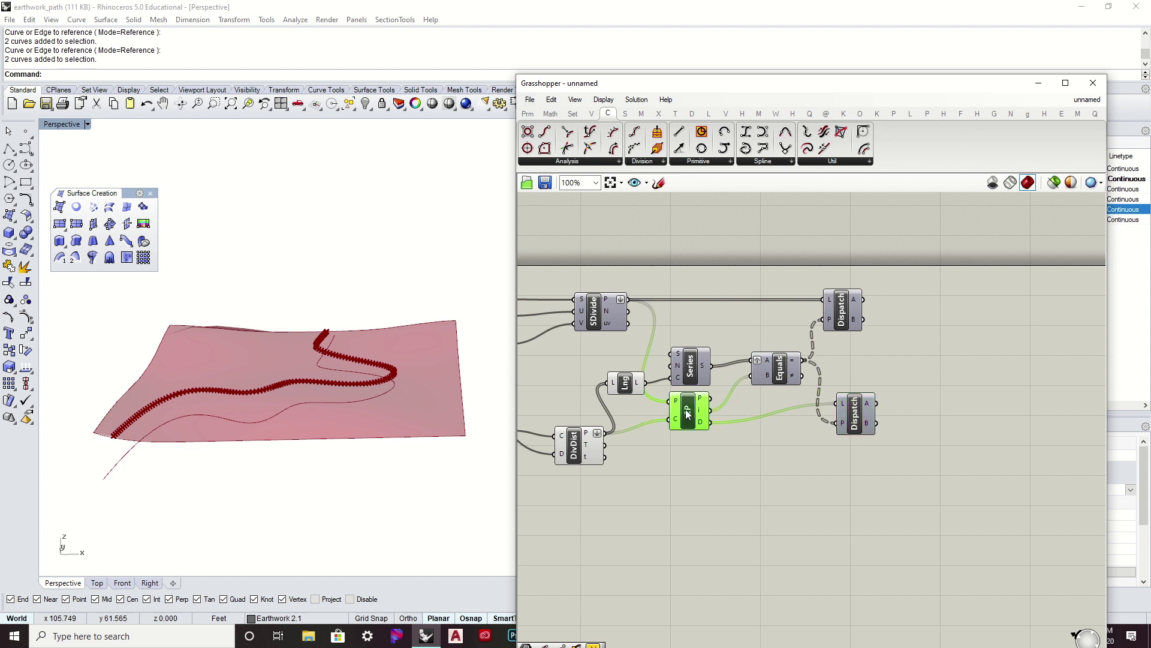
mouse_move(699, 426)
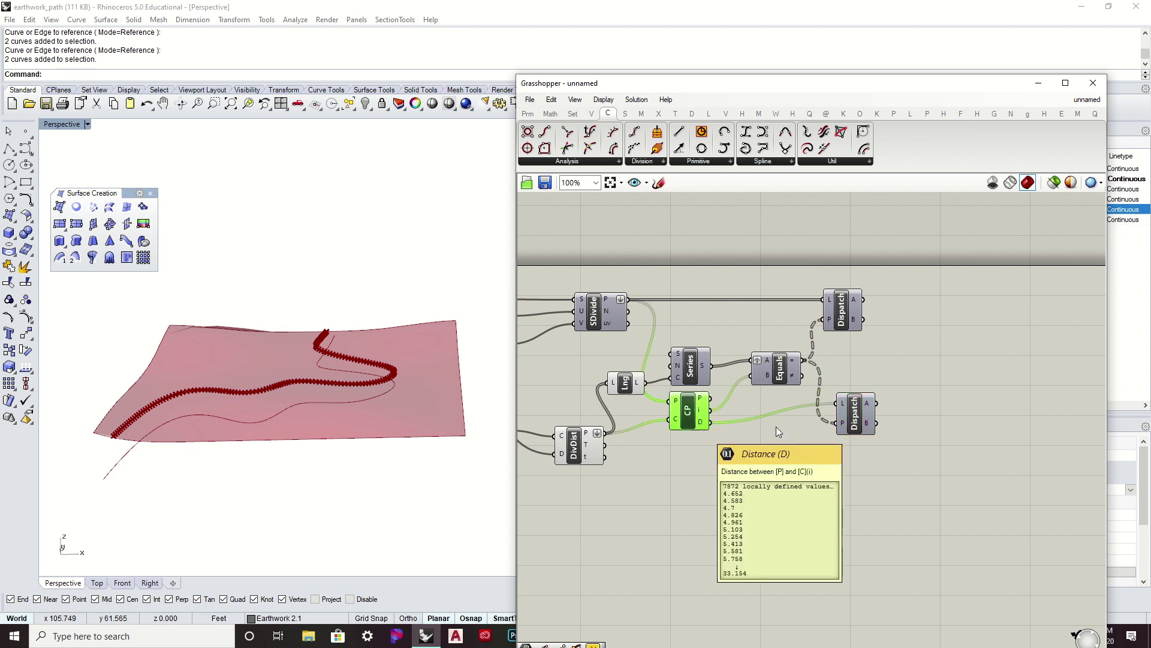
right_click_drag(831, 422, 809, 407)
left_click_drag(822, 404, 809, 411)
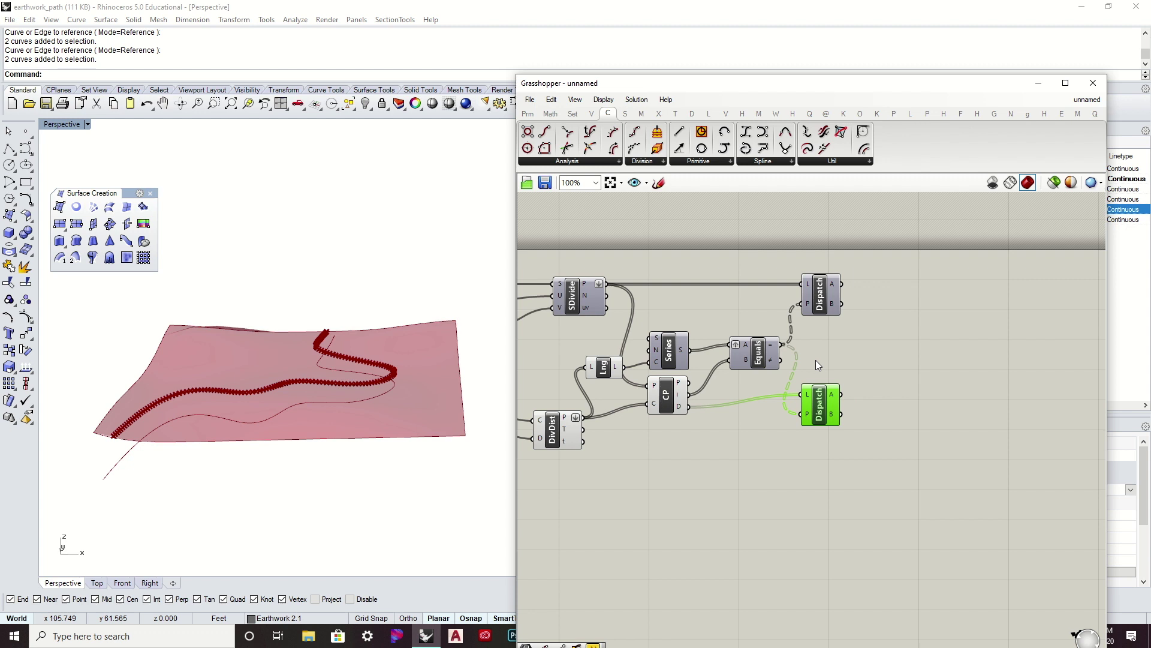
Add a Smaller Than component beside the lower Dispatch and wire the Dispatch's A output into its A input
mouse_move(555, 116)
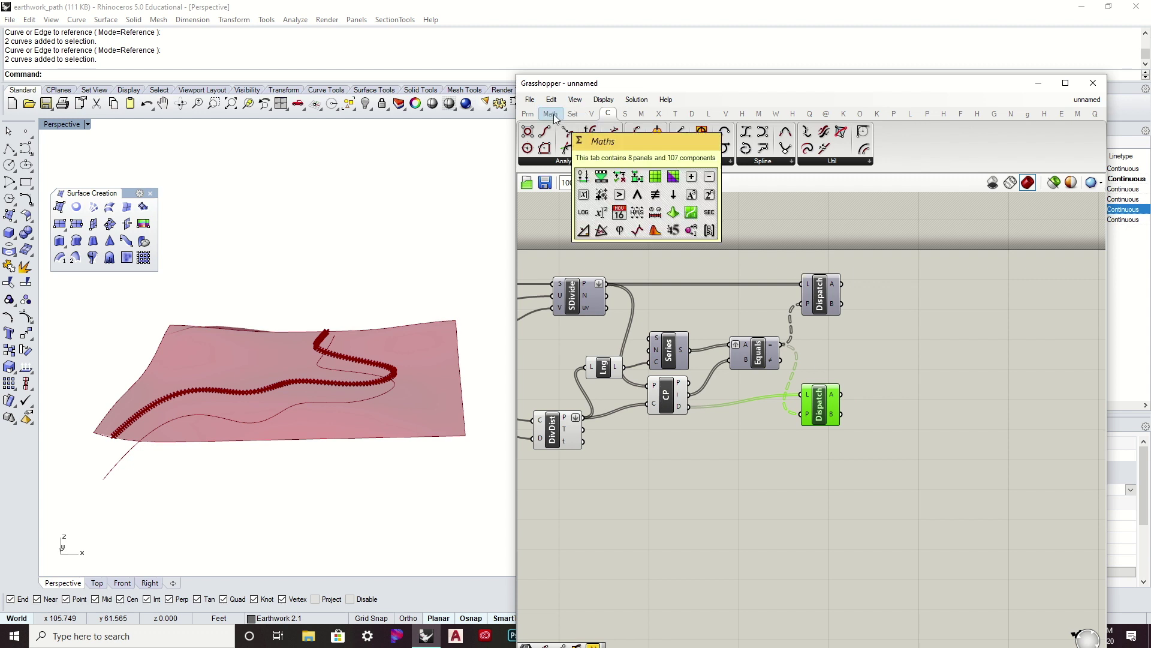
left_click(551, 114)
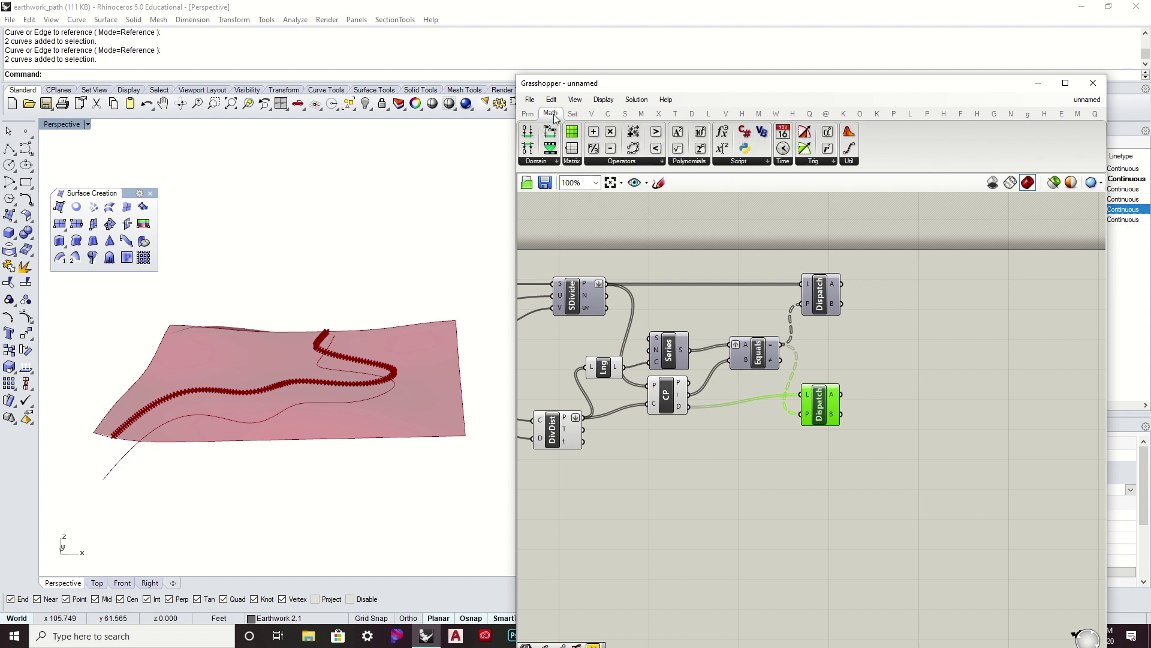
left_click(605, 163)
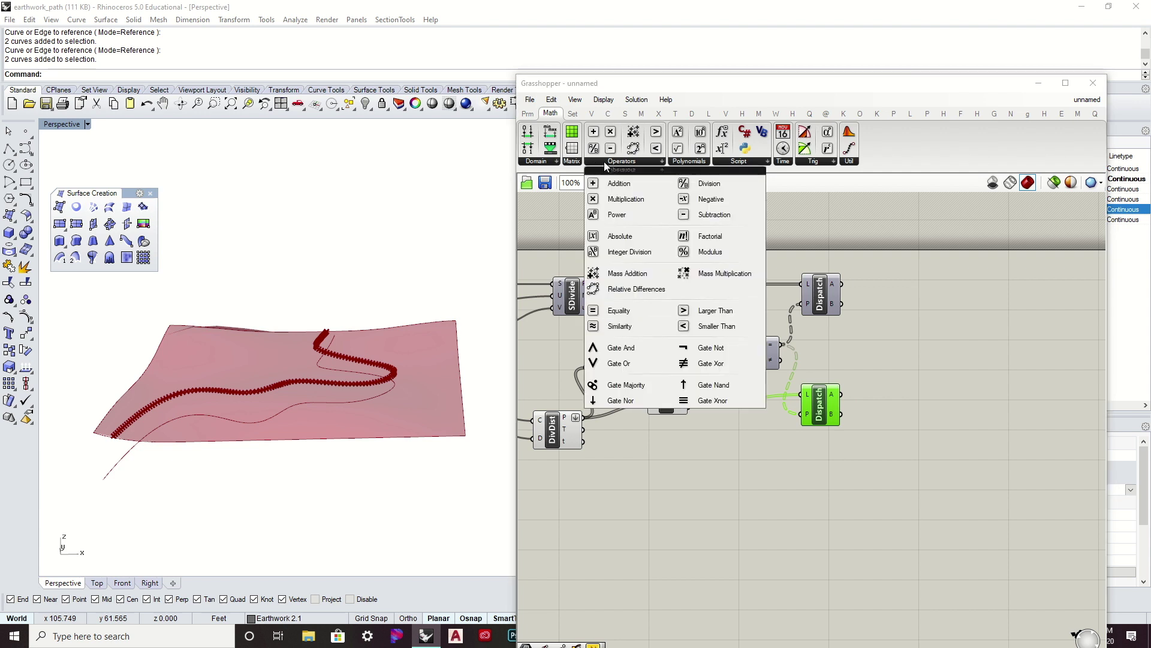
left_click(702, 325)
left_click(911, 410)
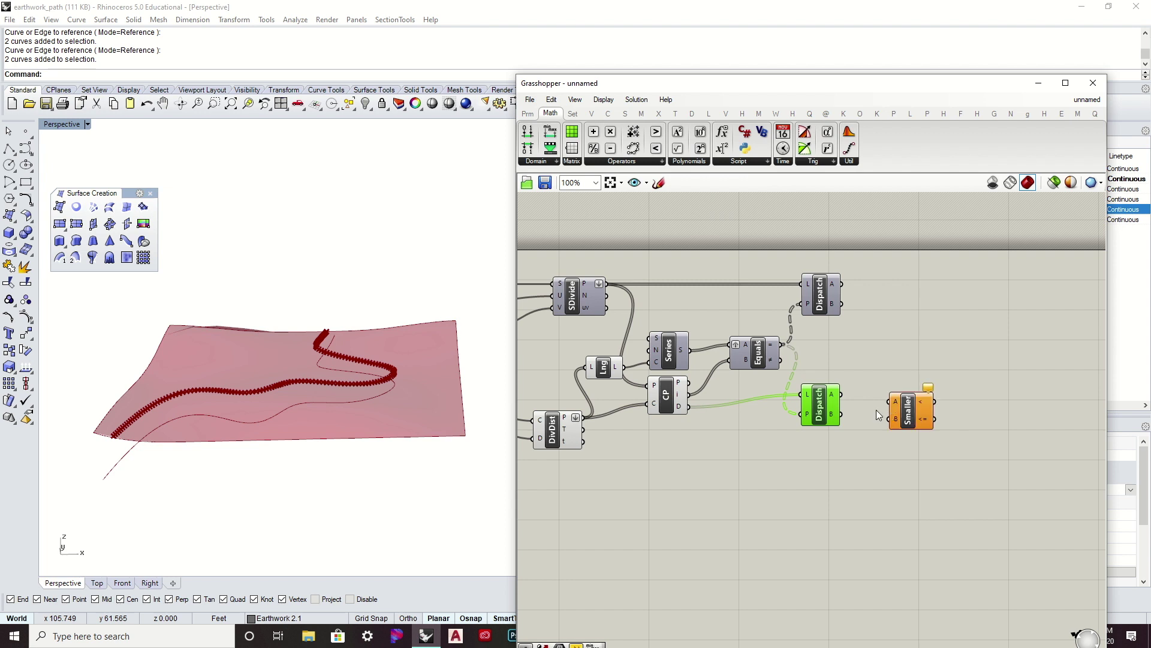
scroll(876, 409, "up", 3)
left_click_drag(821, 385, 938, 410)
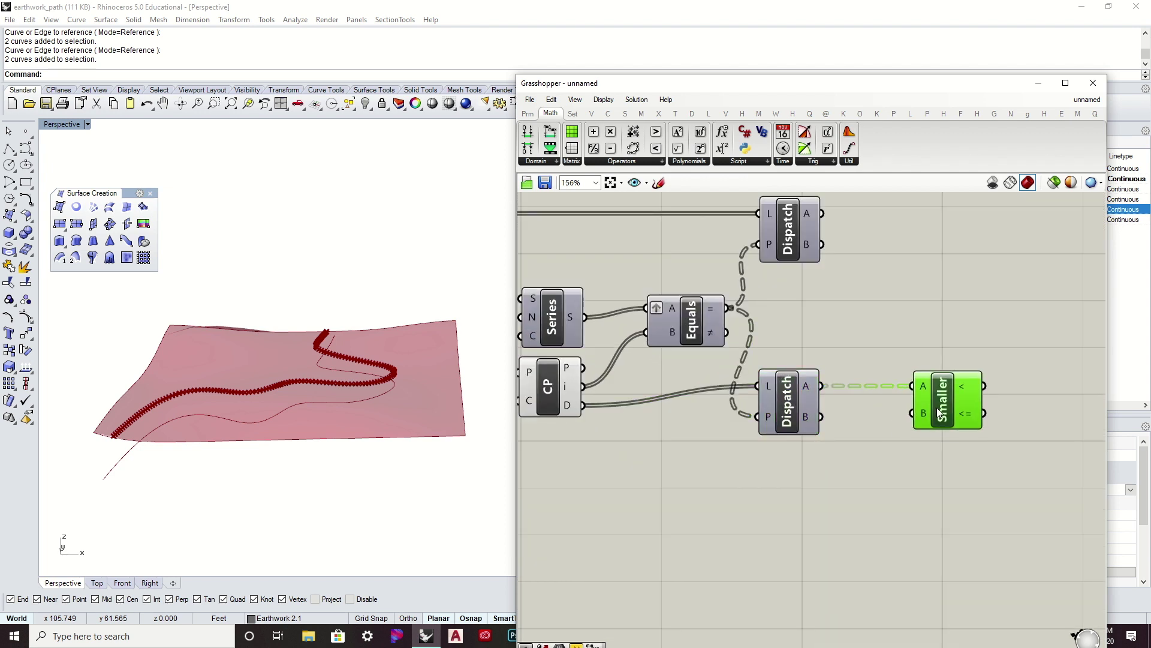
Create a number slider set to 4.5 and wire it into Smaller Than's B input
double_click(823, 482)
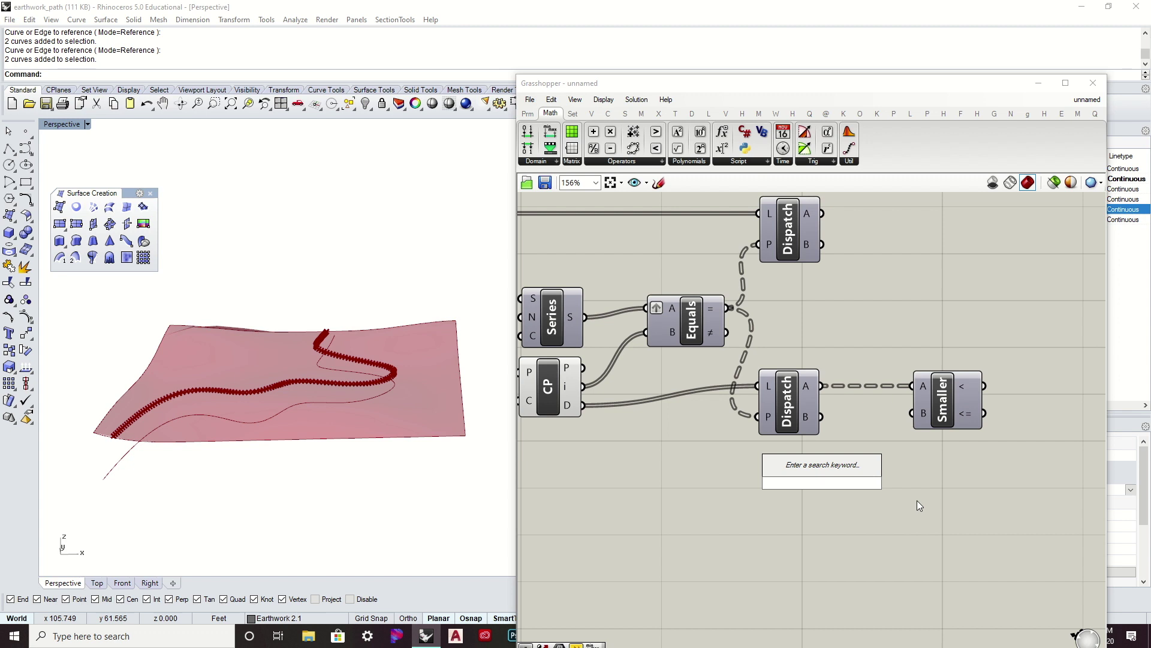
type("4.5")
key("Return")
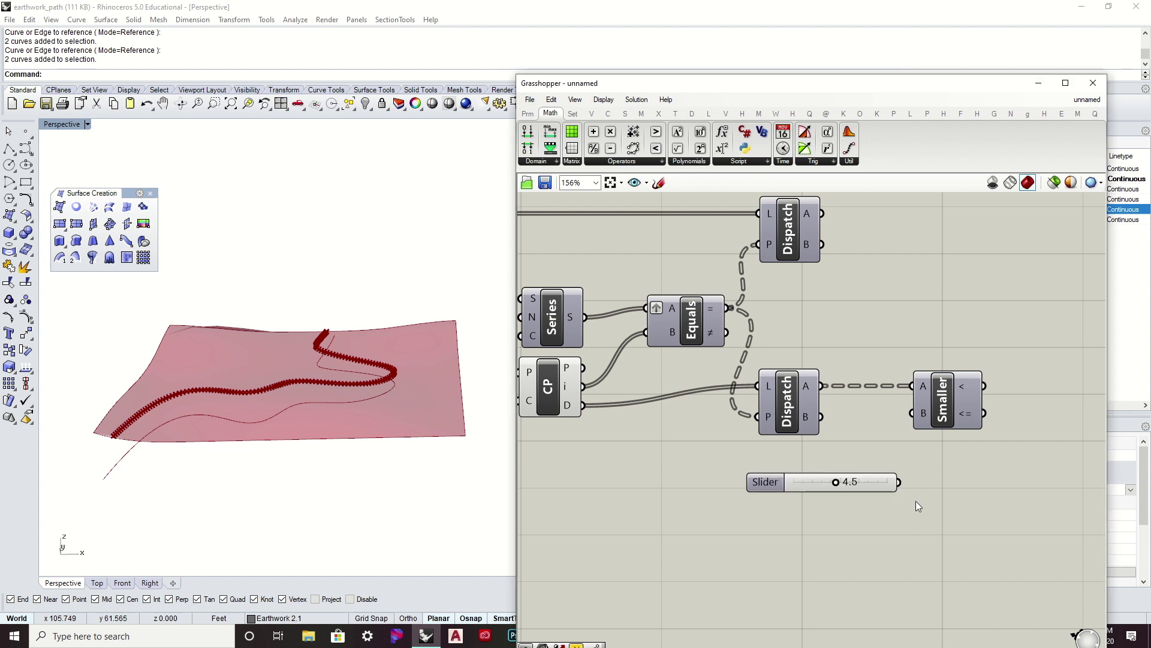
left_click_drag(899, 482, 913, 413)
mouse_move(383, 405)
right_mouse_down()
mouse_move(322, 373)
mouse_move(334, 468)
mouse_move(363, 412)
right_mouse_up()
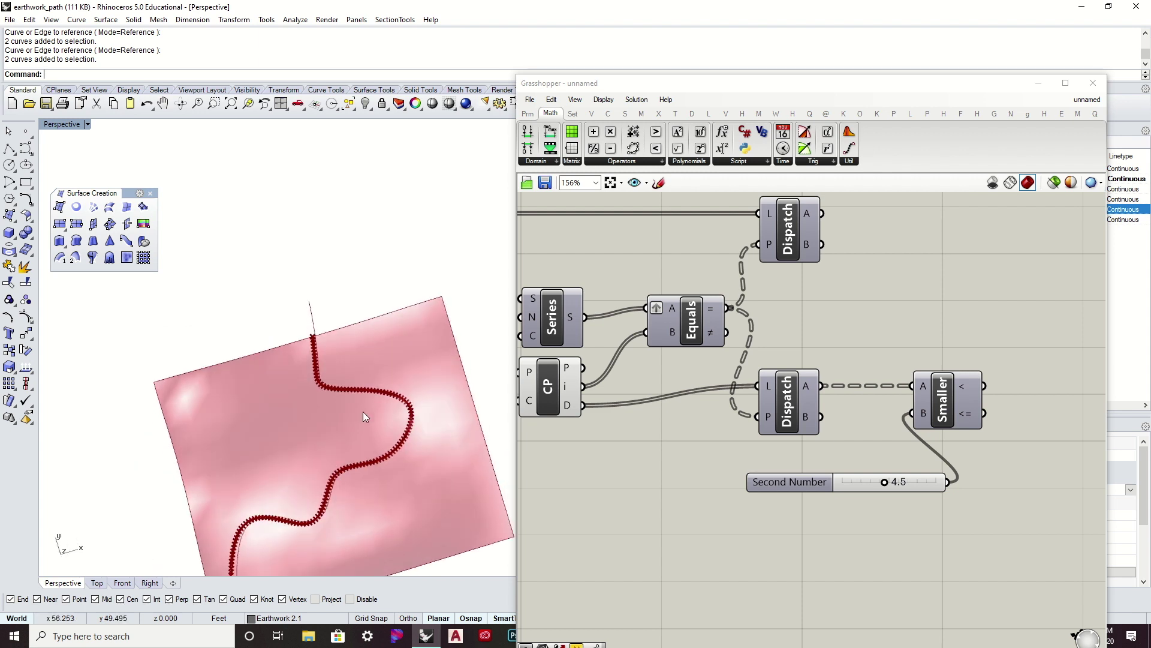
scroll(362, 410, "up", 3)
scroll(354, 351, "up", 2)
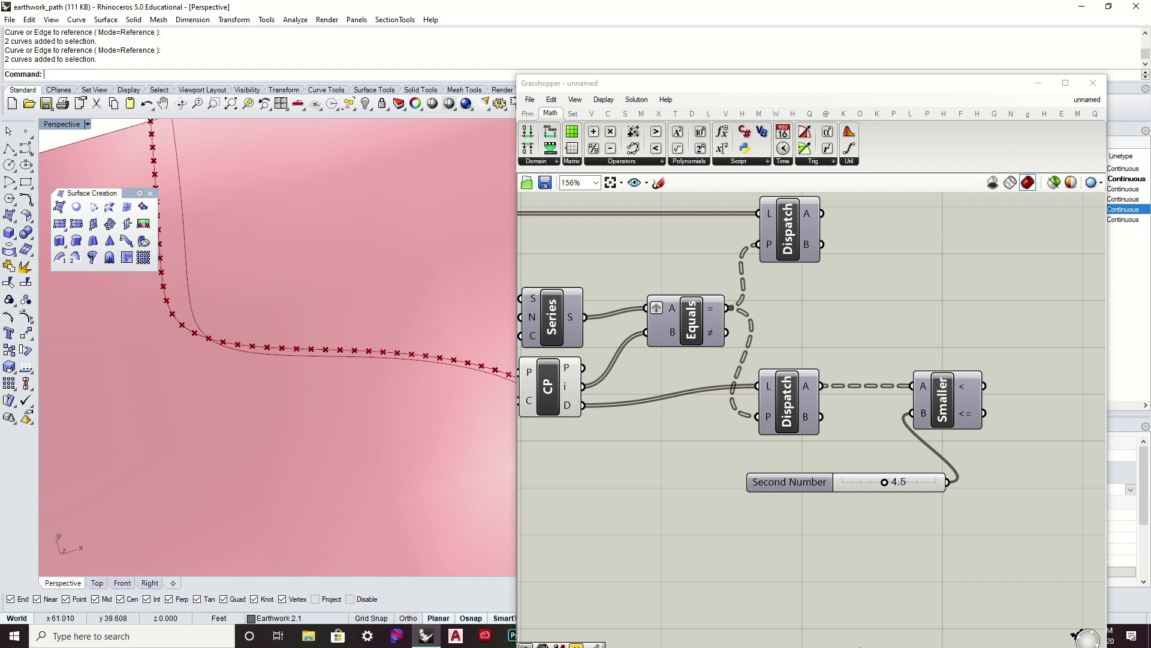
Place the 4.5 slider beneath the lower Dispatch and move the Smaller Than component closer to that Dispatch
left_click_drag(791, 483, 674, 474)
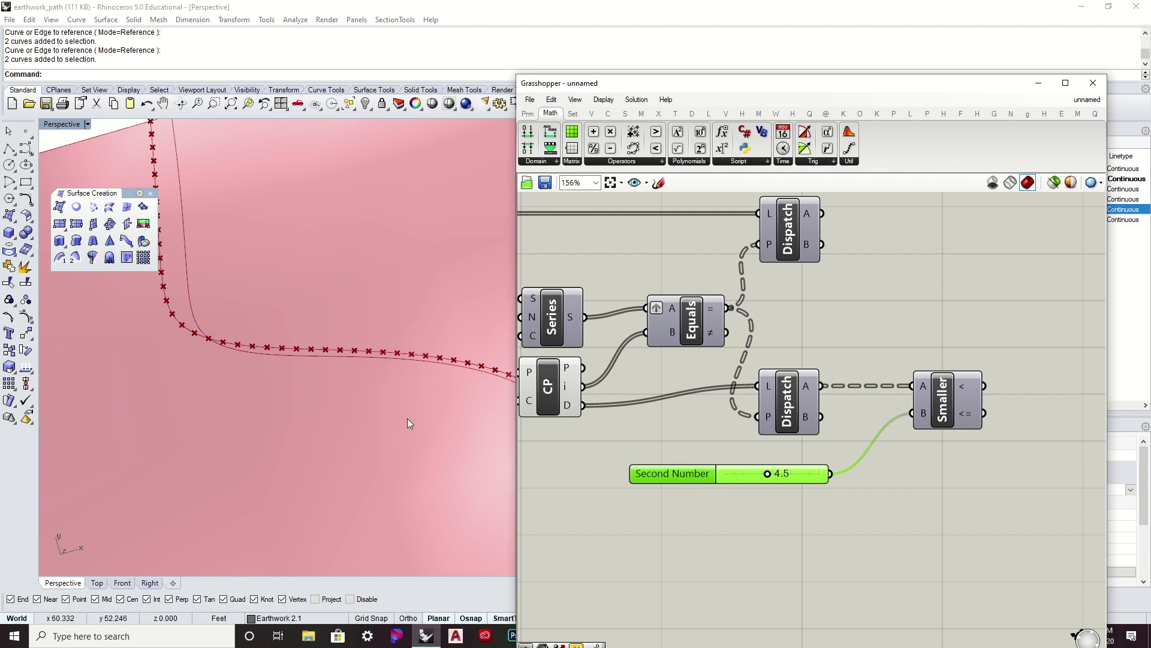
left_click(966, 361)
right_click_drag(966, 361, 803, 418)
left_click_drag(783, 462, 743, 466)
left_click(753, 400)
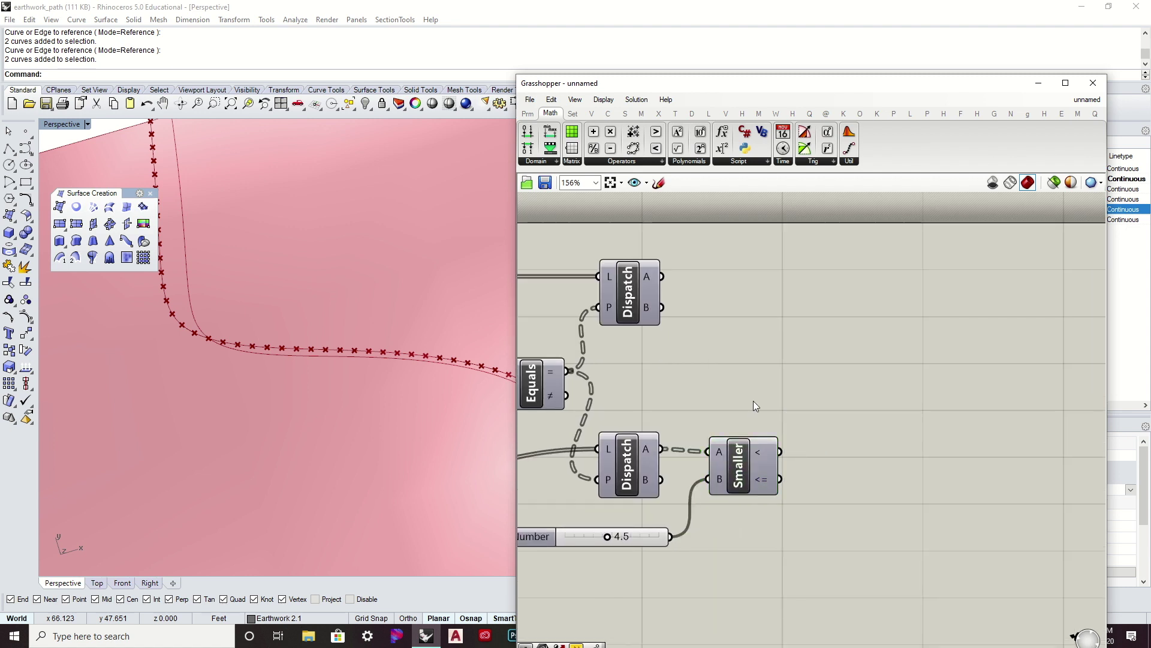
scroll(754, 400, "down", 2)
right_click_drag(755, 399, 862, 298)
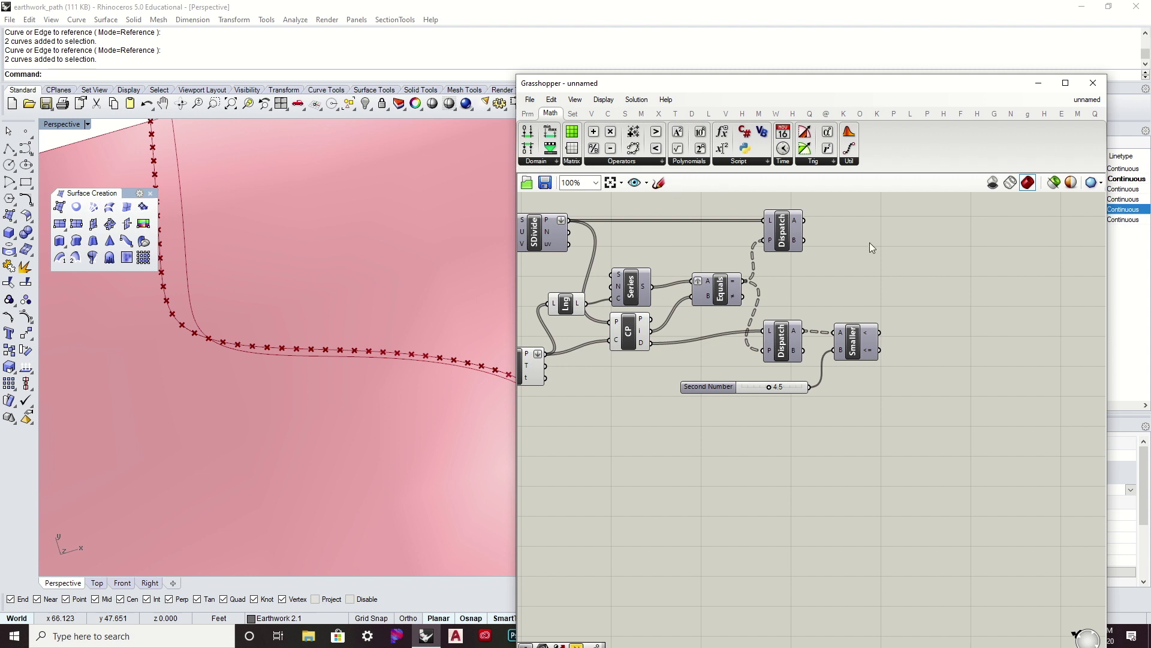
Sketch a vertical path centre line on the empty canvas below the 4.5 slider
left_click(659, 182)
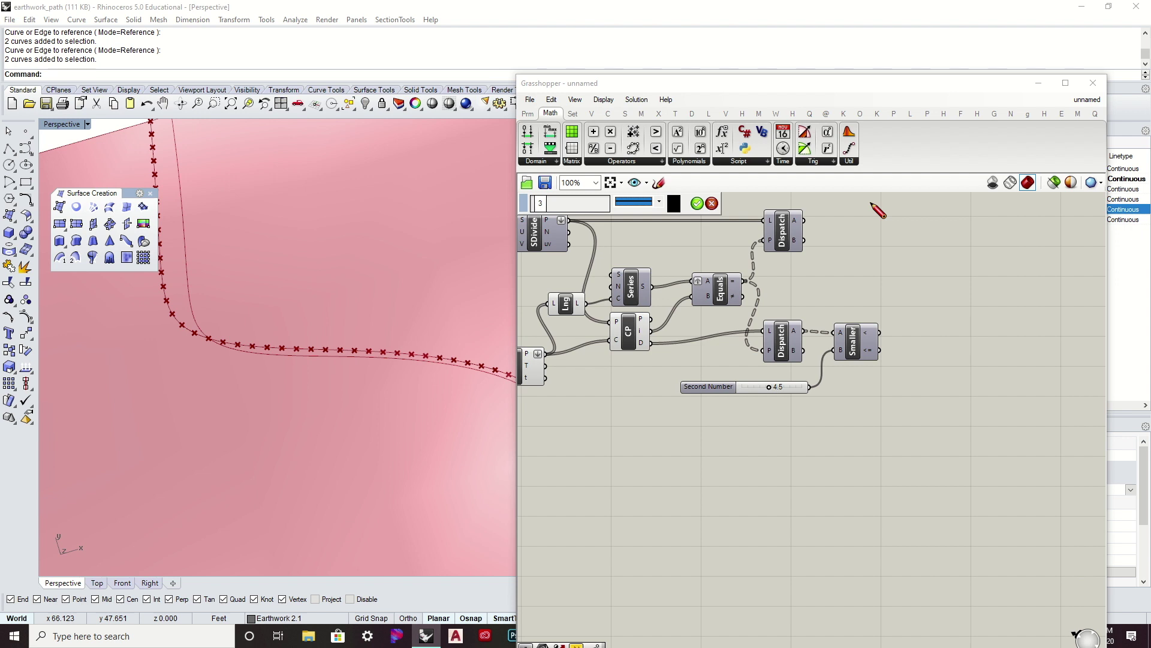
left_click_drag(739, 455, 743, 489)
left_click_drag(745, 430, 748, 497)
left_click(697, 203)
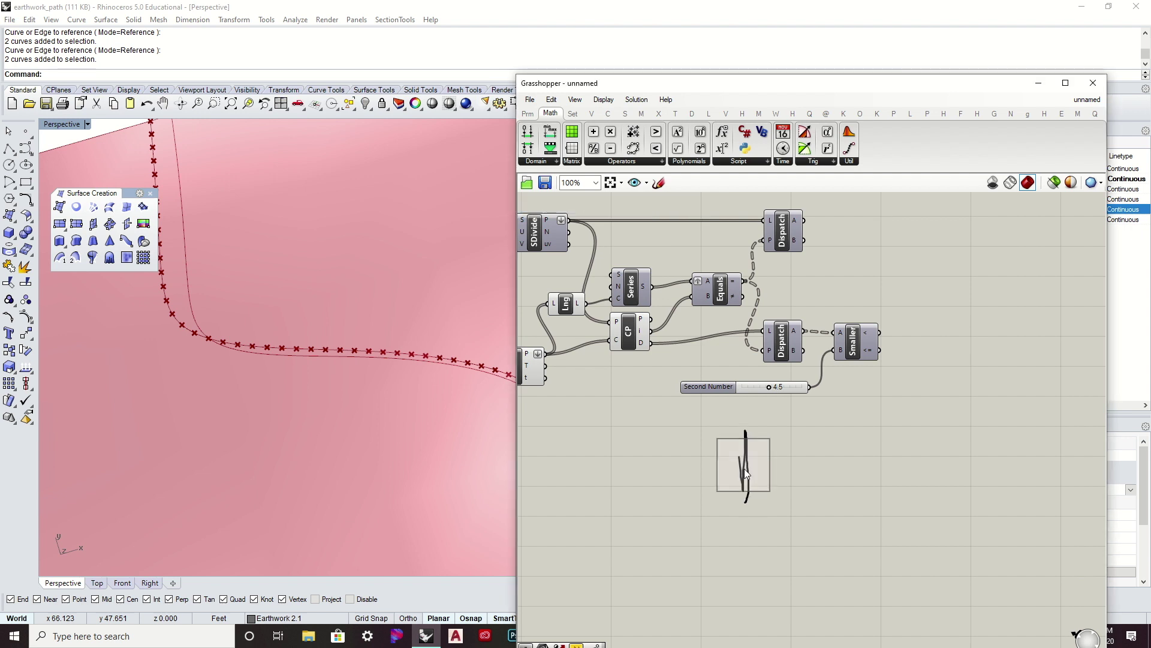
right_click(745, 469)
left_click(744, 469)
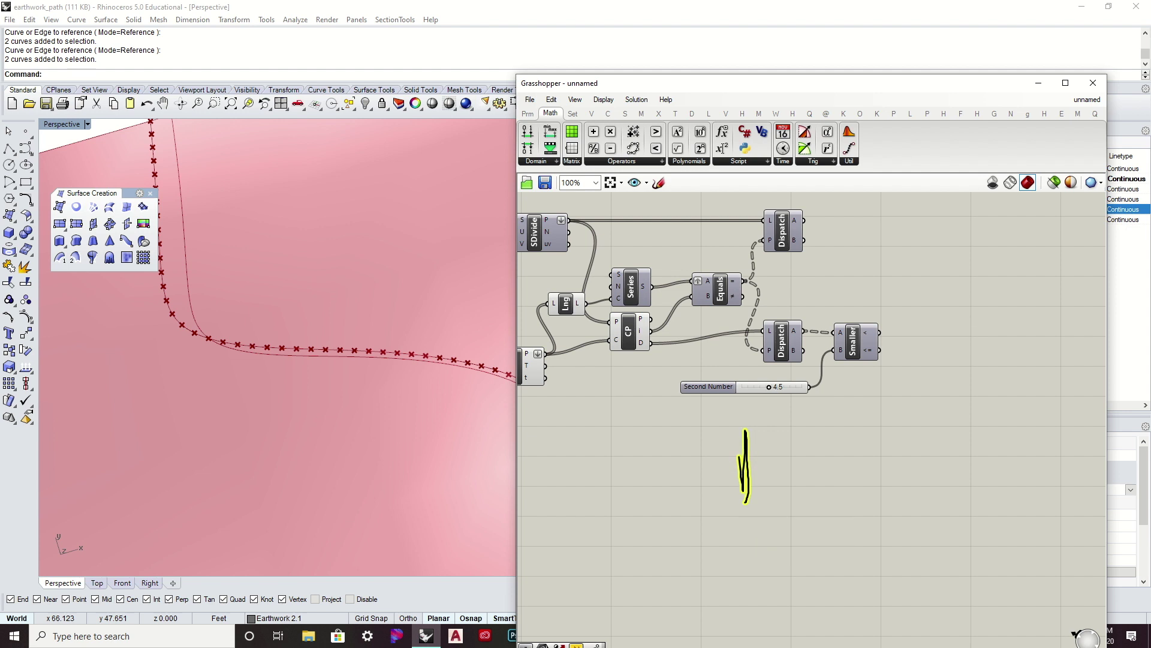
left_click_drag(651, 466, 808, 466)
Sketch the path's cross-section around the centre line with 3' marked on each side and slopes falling from both edges
left_click(664, 183)
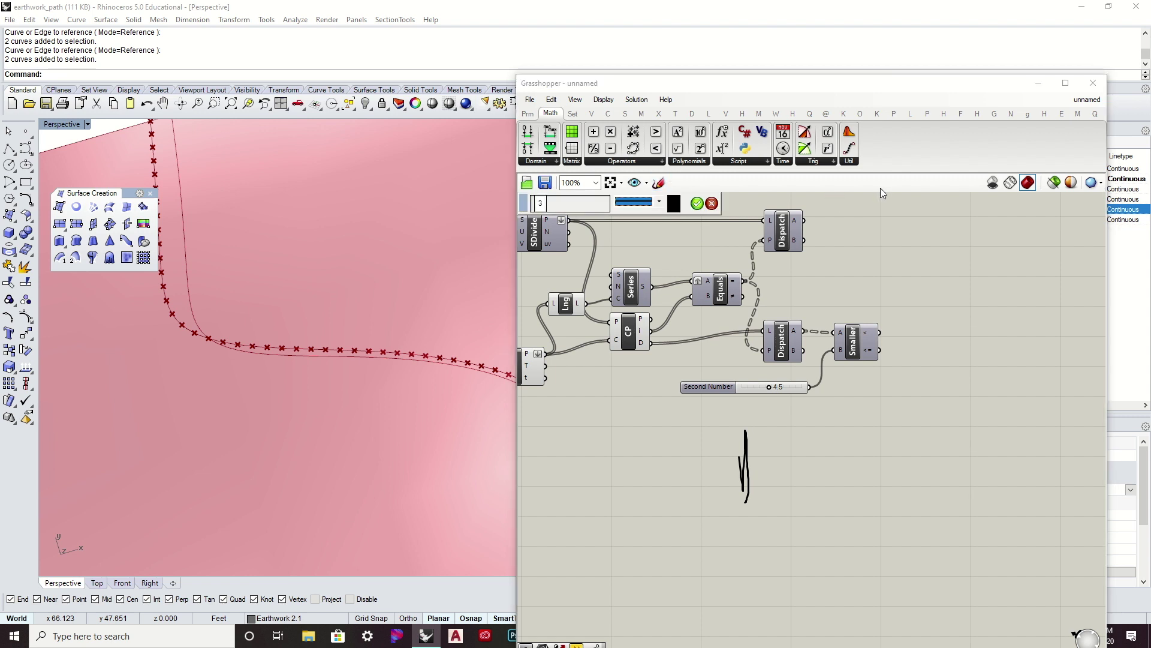
mouse_move(677, 466)
left_mouse_down()
mouse_move(773, 463)
mouse_move(819, 442)
left_mouse_up()
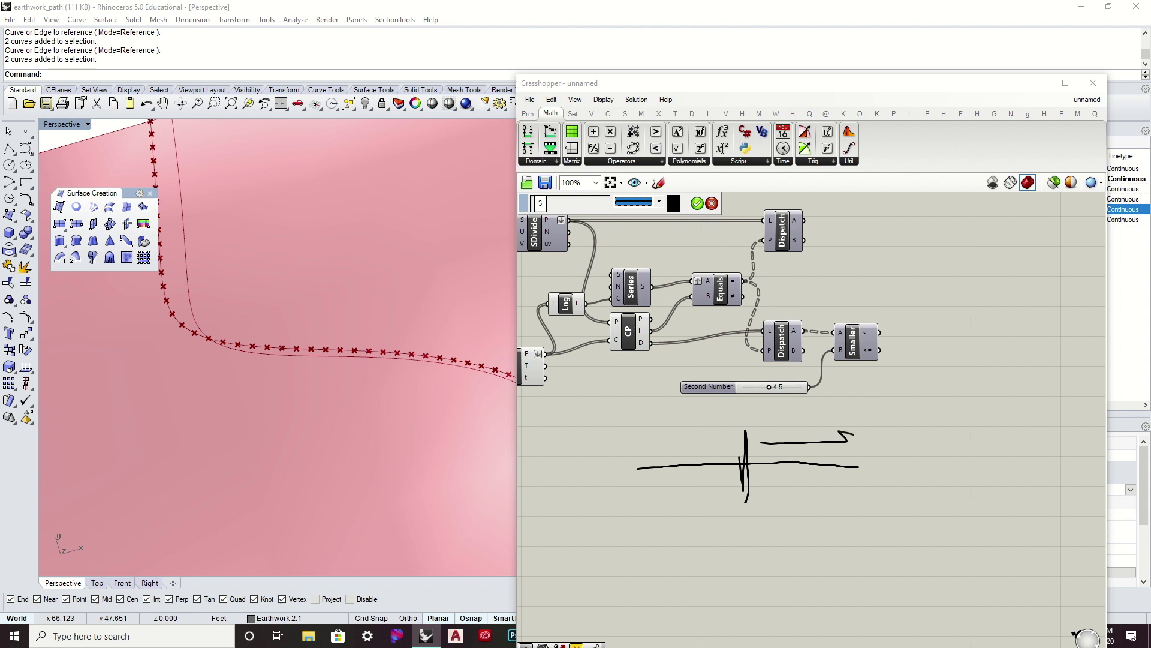
mouse_move(738, 448)
left_mouse_down()
mouse_move(661, 444)
mouse_move(703, 432)
left_mouse_up()
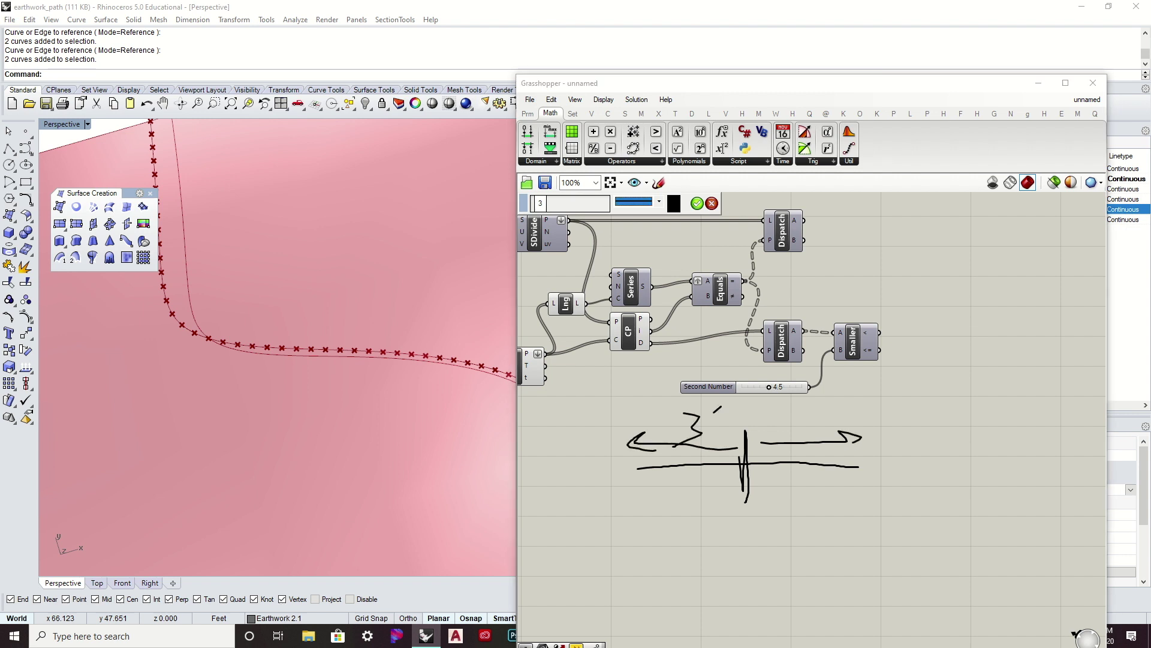
left_click_drag(822, 403, 808, 421)
left_click_drag(852, 473, 874, 471)
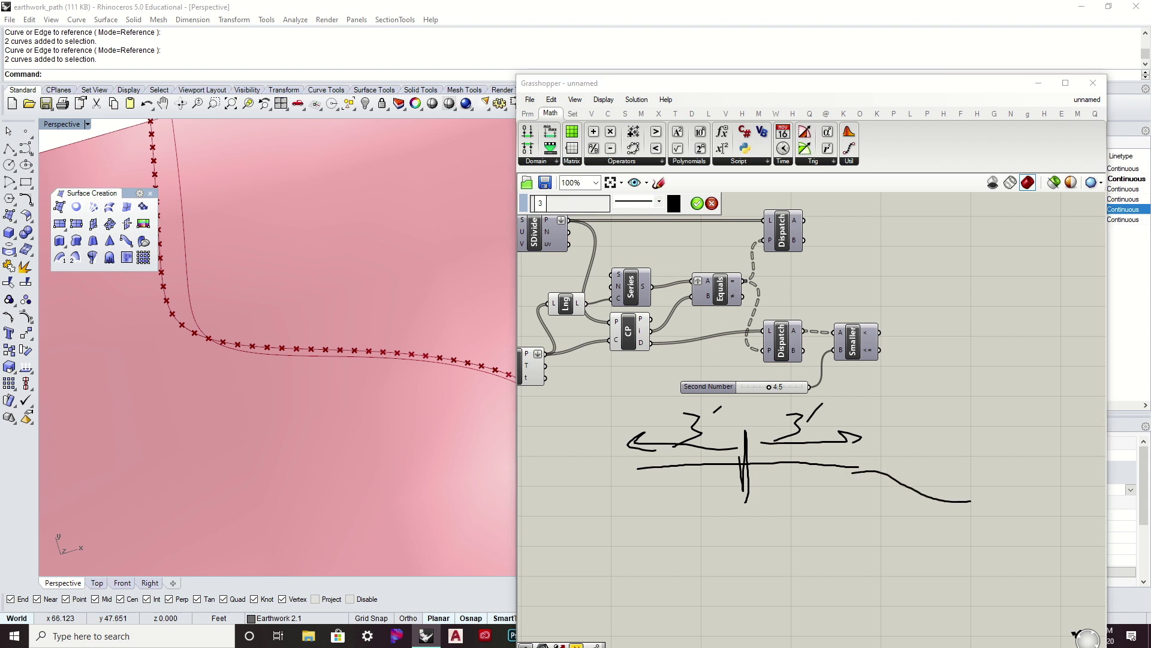
left_click_drag(637, 472, 576, 501)
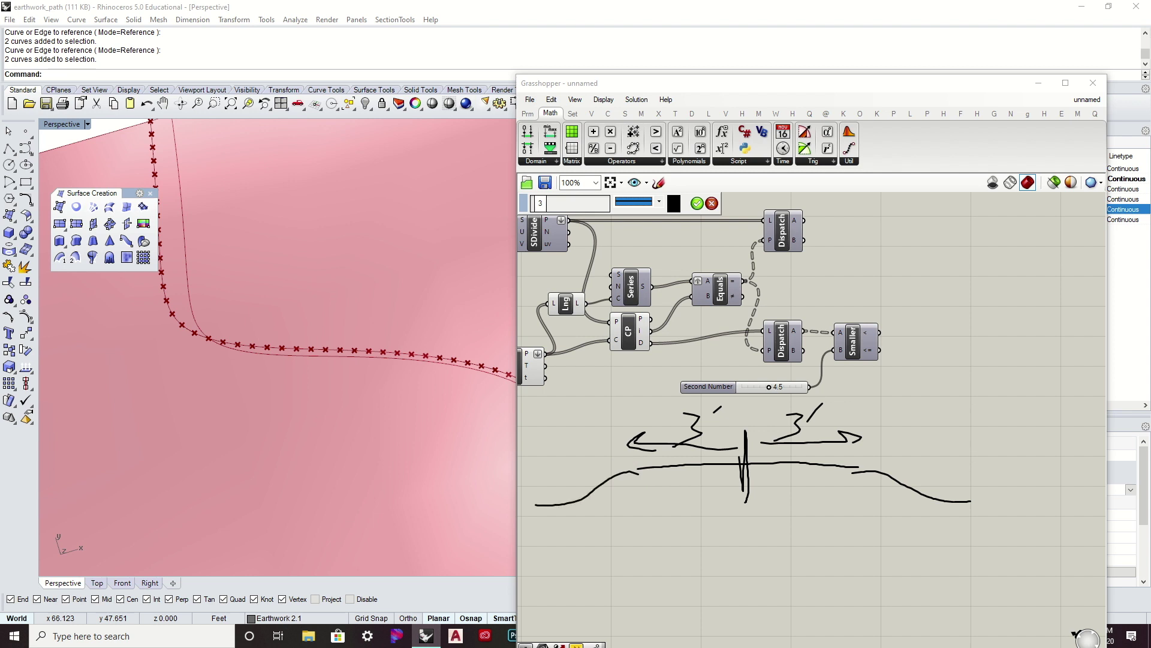
Sketch limit lines around both side slopes of the cross-section and label each slope's width 1.5'
left_click_drag(536, 418, 543, 503)
left_click_drag(642, 416, 629, 519)
mouse_move(549, 442)
left_mouse_down()
mouse_move(616, 443)
mouse_move(573, 428)
left_mouse_up()
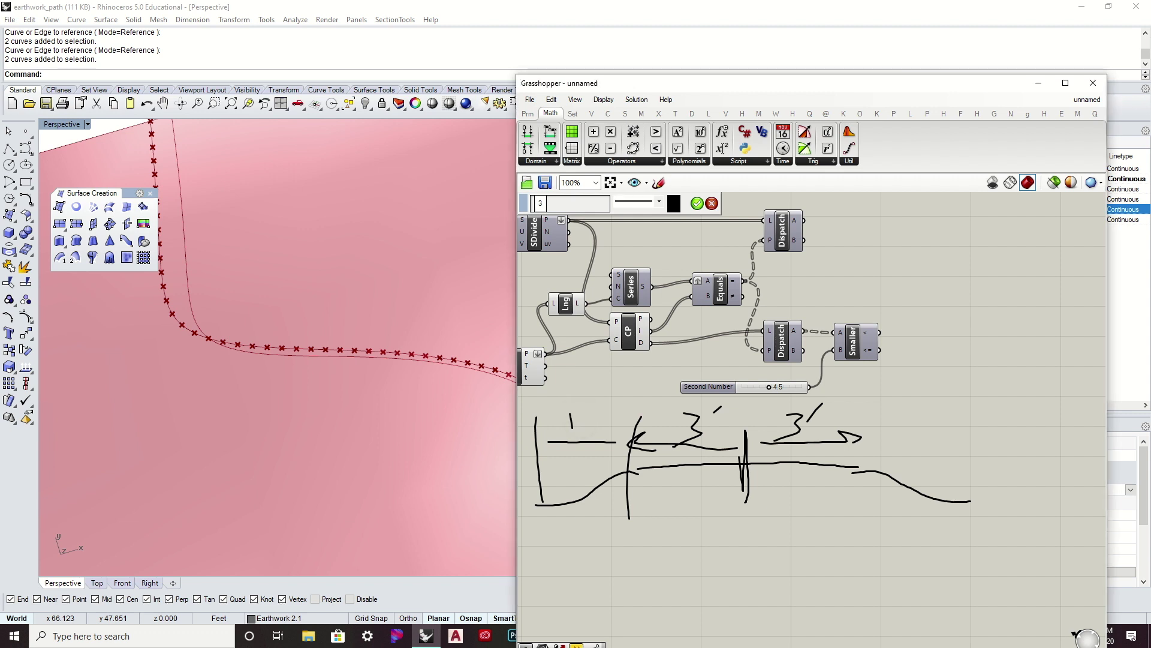
left_click_drag(592, 409, 591, 430)
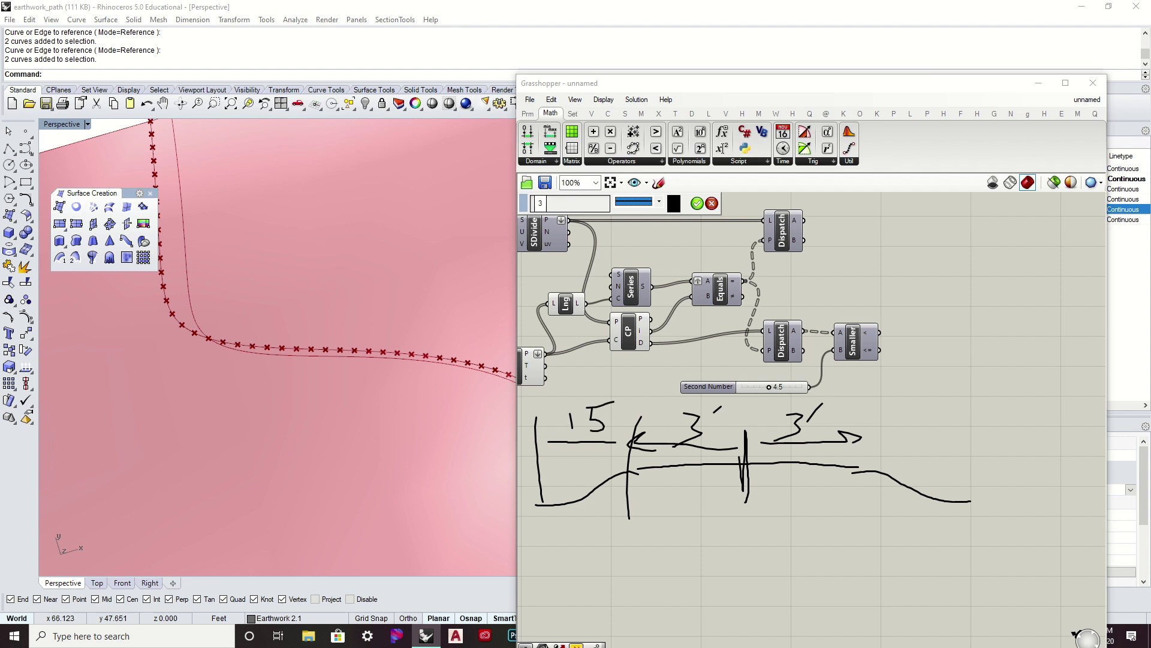
left_click_drag(630, 391, 621, 407)
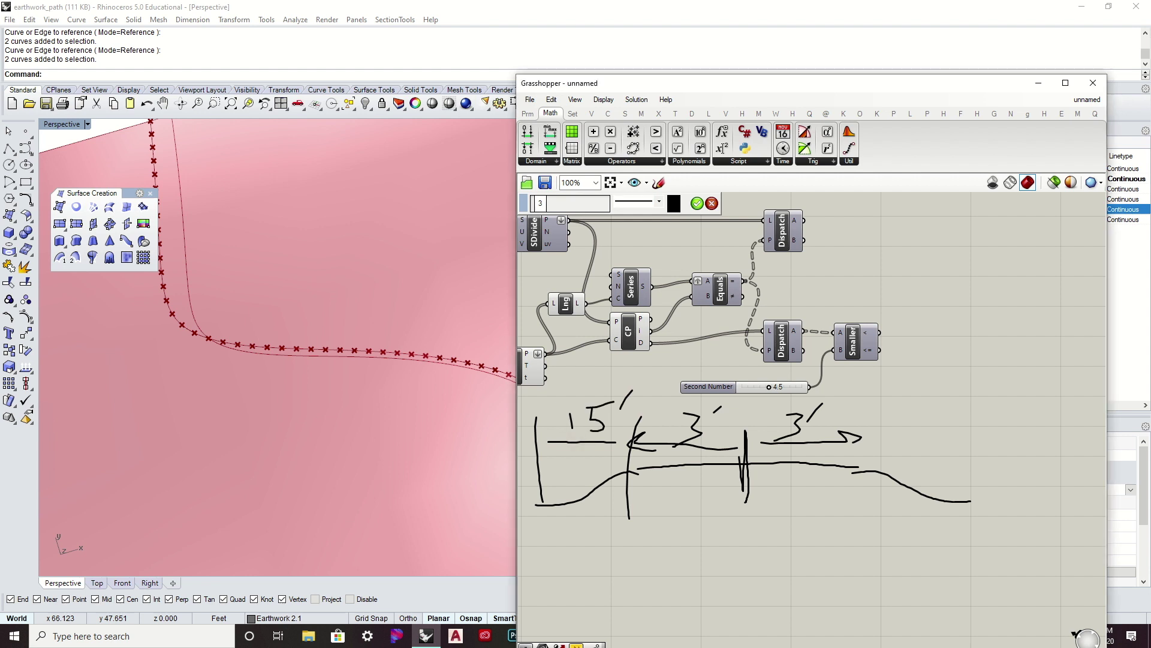
left_click_drag(586, 429, 574, 436)
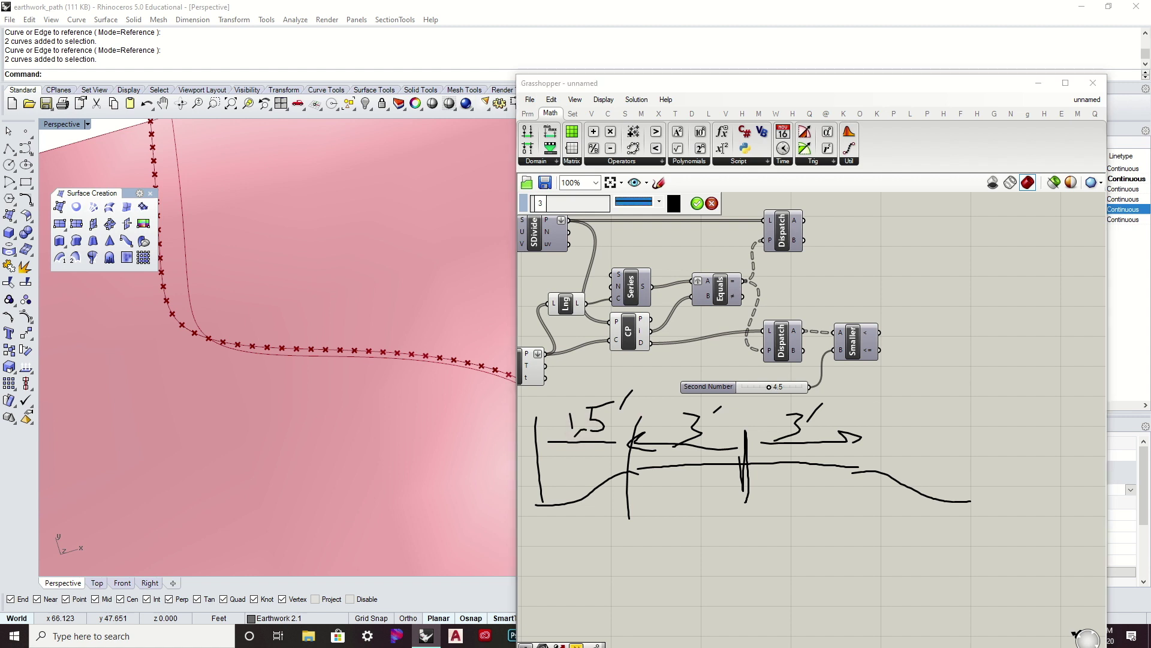
mouse_move(877, 430)
left_mouse_down()
mouse_move(948, 436)
mouse_move(898, 433)
mouse_move(937, 424)
mouse_move(936, 406)
left_mouse_up()
left_click_drag(940, 395, 972, 398)
left_click_drag(866, 420, 867, 469)
left_click_drag(967, 415, 969, 506)
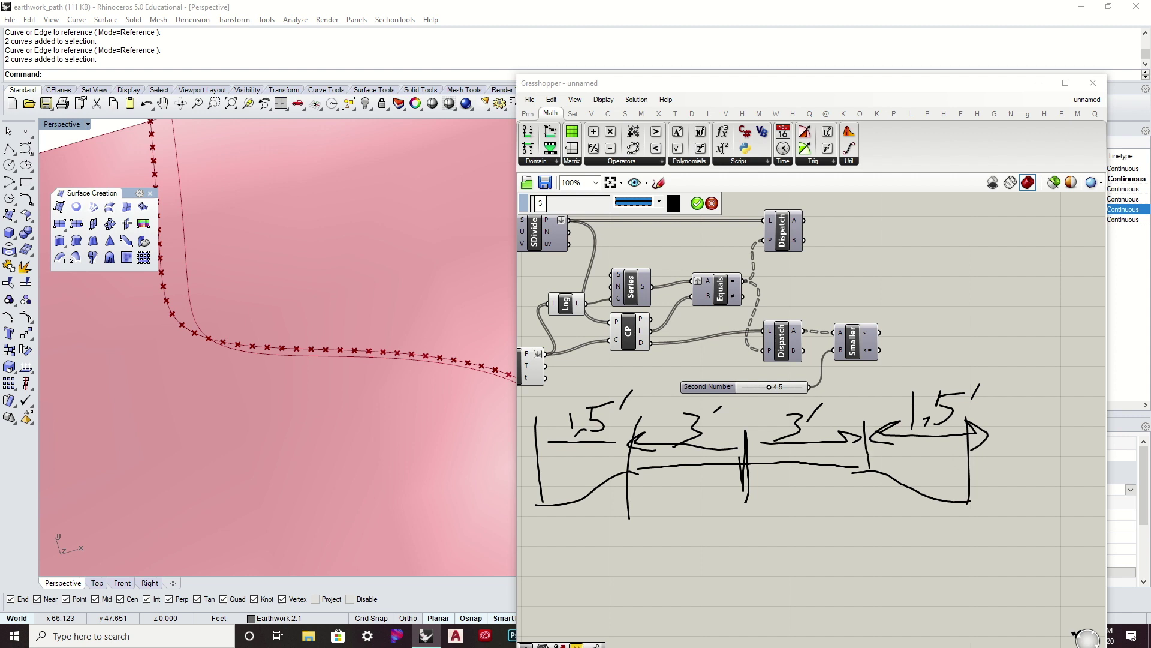
Sketch a dimension from the centre line to the outer slope limit and label it 4.5'
left_click_drag(751, 453, 758, 540)
left_click_drag(983, 475, 978, 574)
left_click_drag(738, 556, 994, 558)
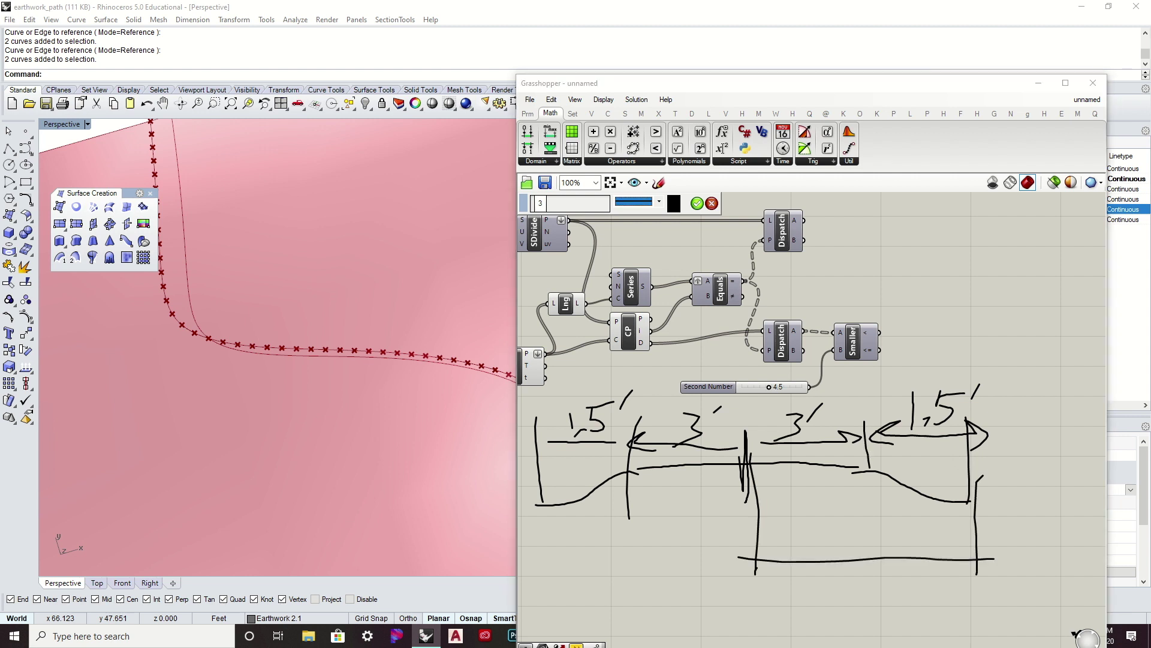
left_click_drag(828, 544, 844, 540)
mouse_move(842, 517)
left_mouse_down()
mouse_move(840, 559)
mouse_move(864, 555)
left_mouse_up()
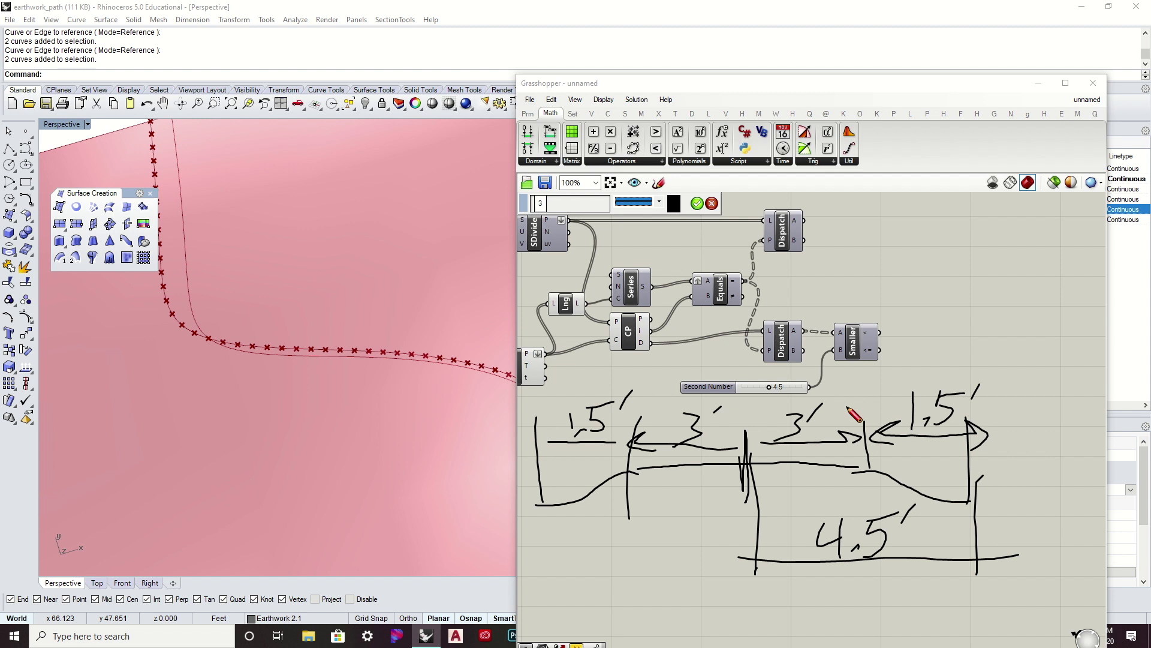
Discard the cross-section sketch and delete the separate centre-line sketch from the canvas
left_click(712, 204)
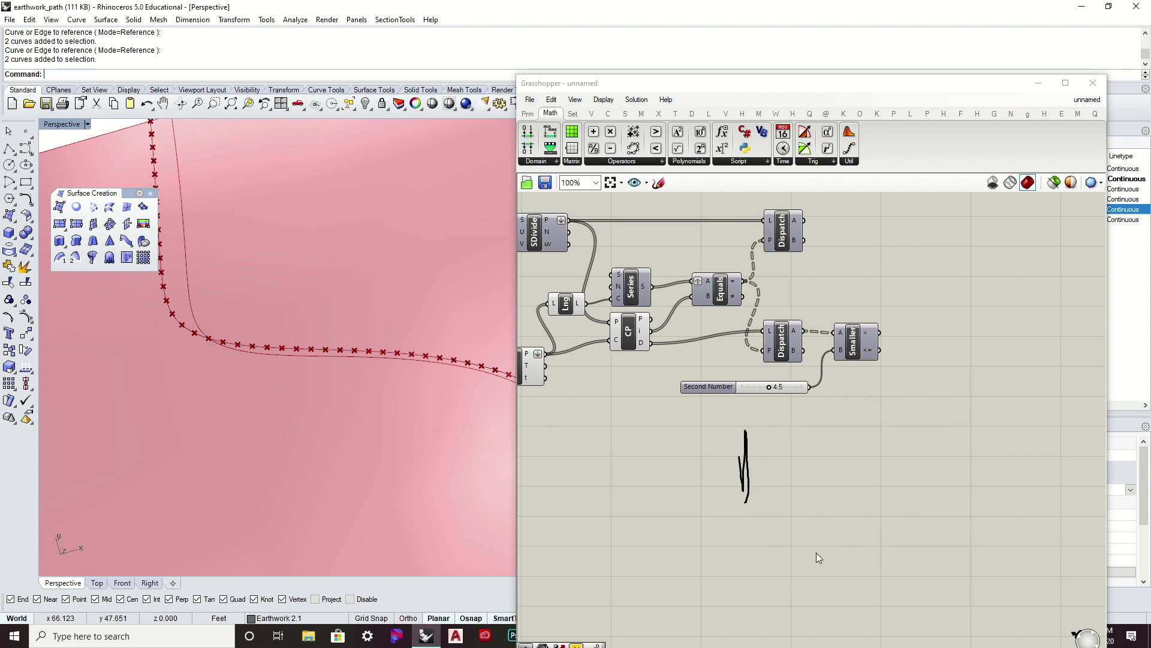
left_click(746, 442)
key("Delete")
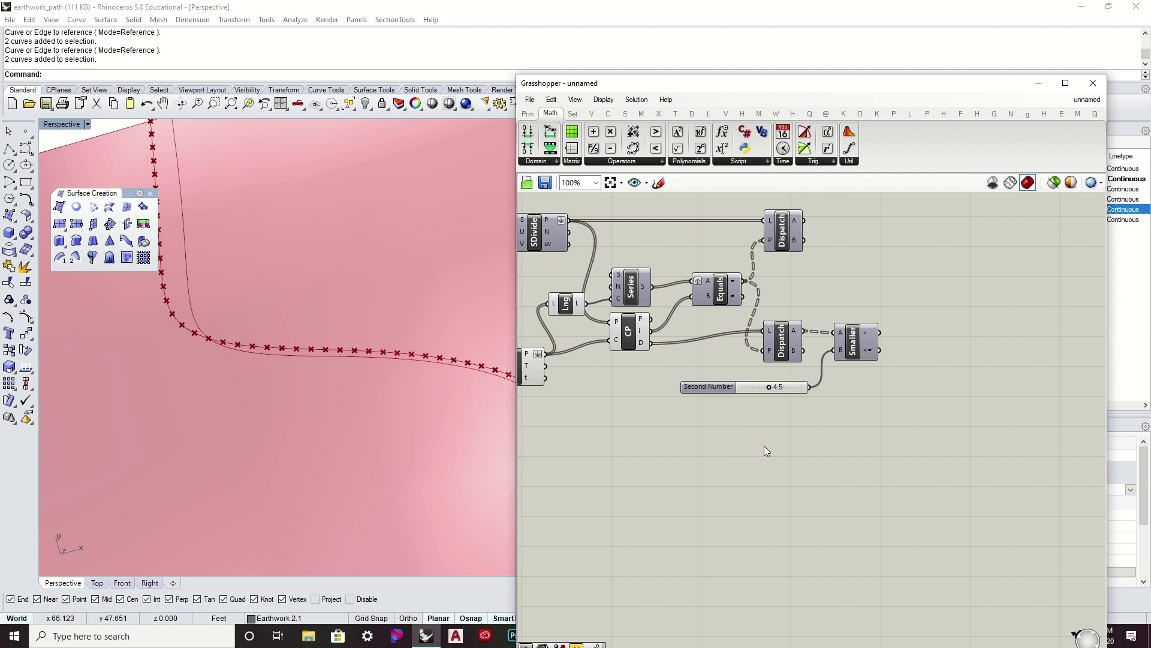
Add a third Dispatch component, wiring the upper Dispatch's A output into L and Smaller Than's <= output into P
right_click_drag(807, 369, 759, 440)
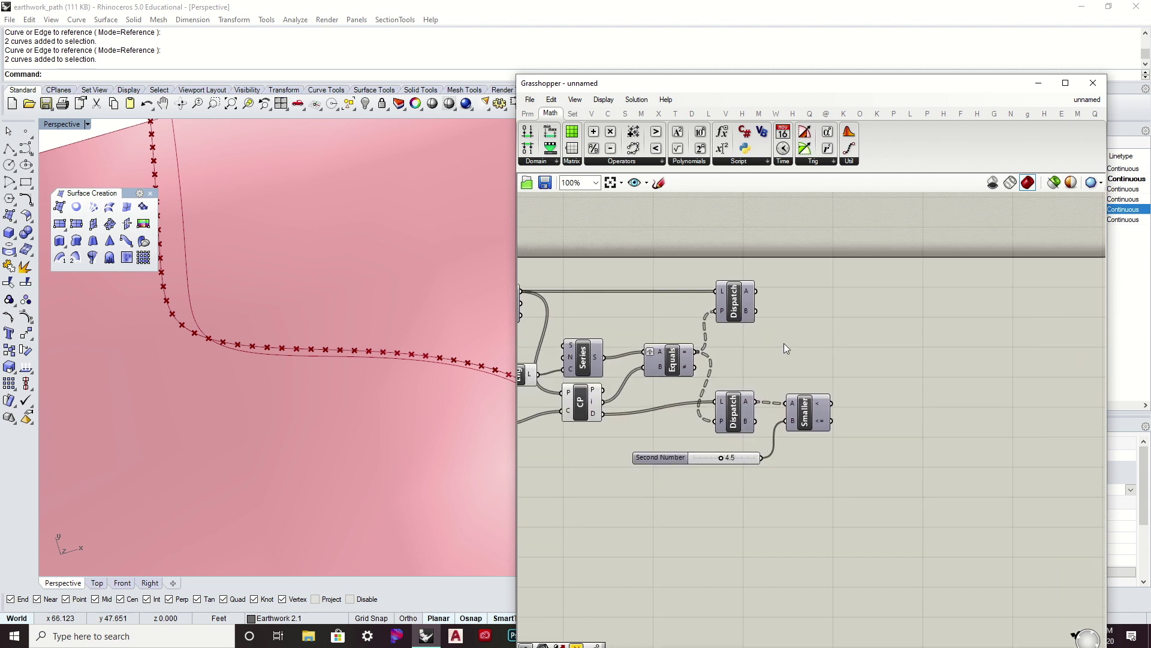
left_click_drag(809, 421, 815, 419)
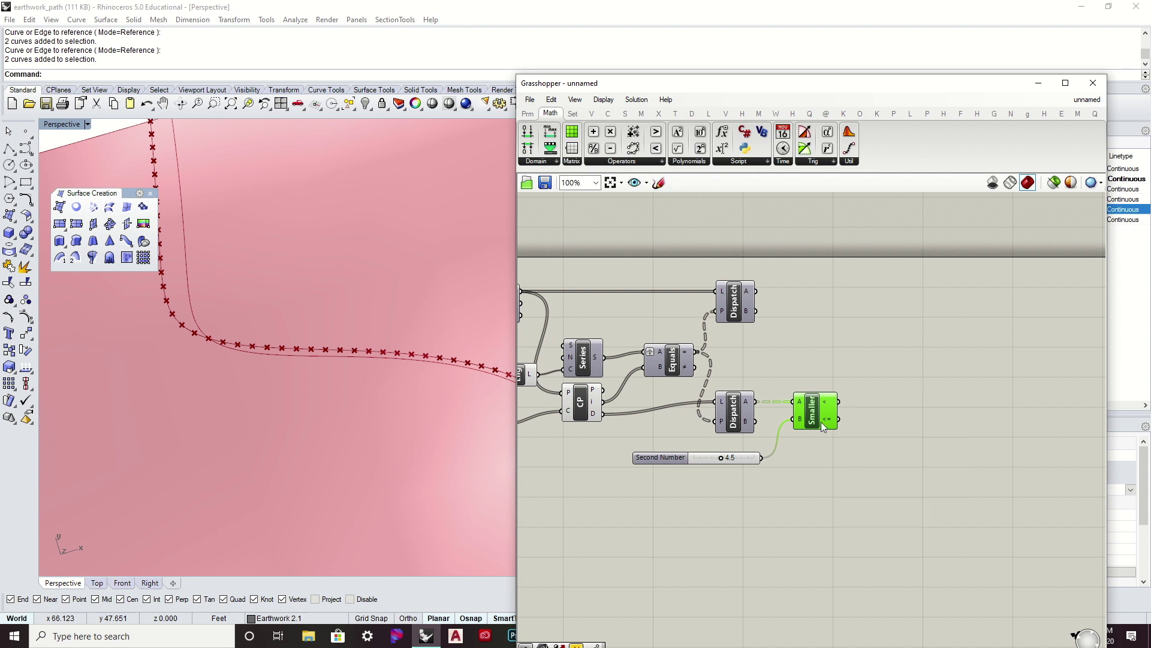
left_click(573, 113)
left_click(613, 160)
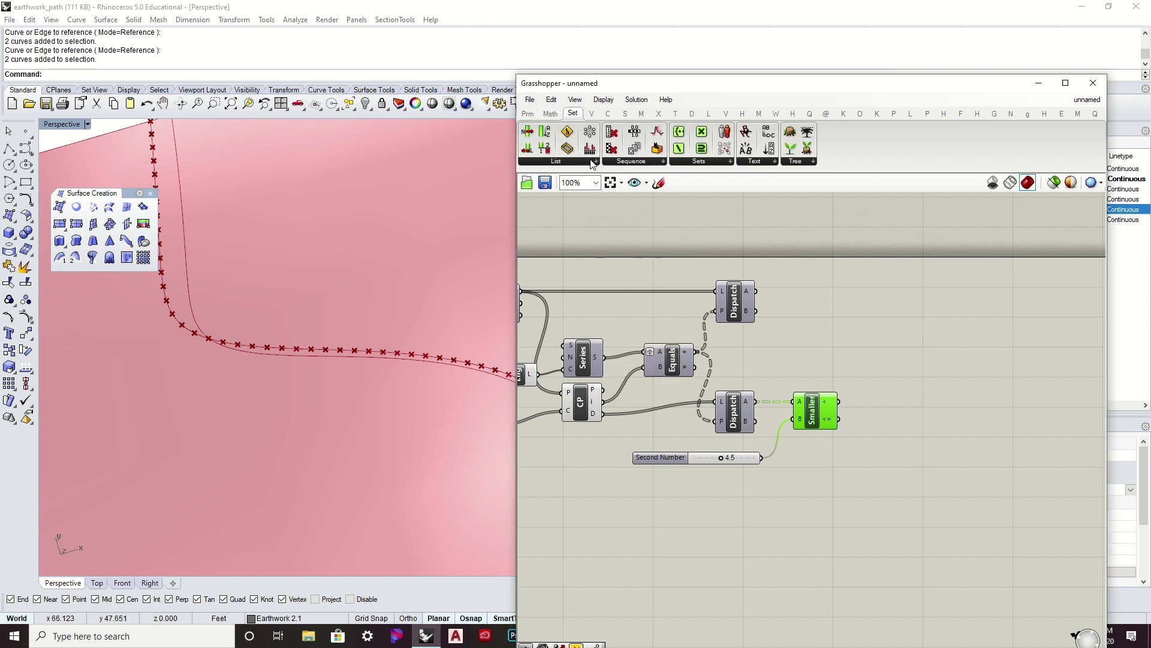
left_click(556, 161)
left_click_drag(585, 287, 874, 328)
left_click_drag(756, 291, 891, 310)
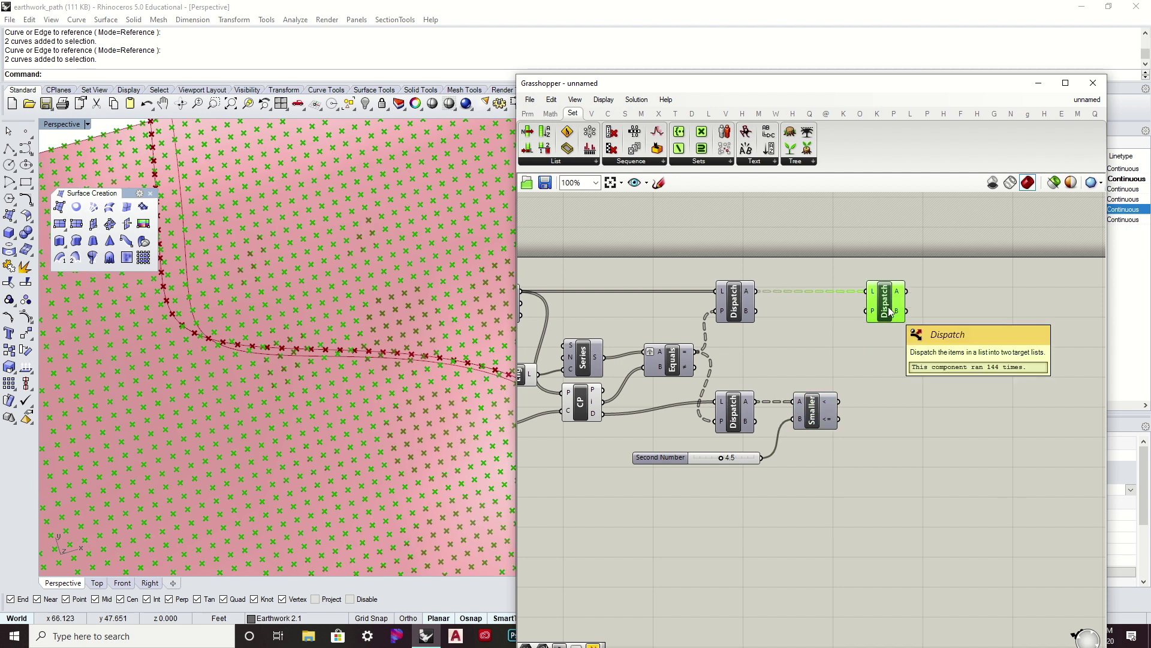
left_click_drag(839, 418, 866, 310)
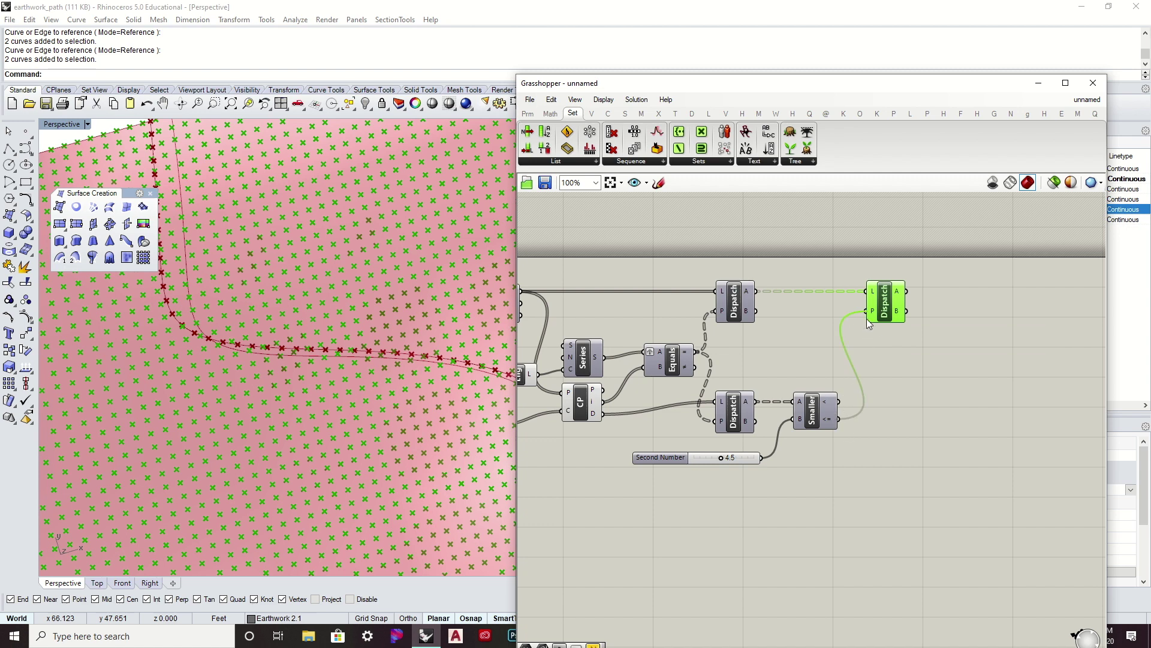
Duplicate the new Dispatch below the original and wire the lower Dispatch's A distances into the copy's L input
left_click_drag(885, 306, 898, 387, "alt")
left_click(806, 357)
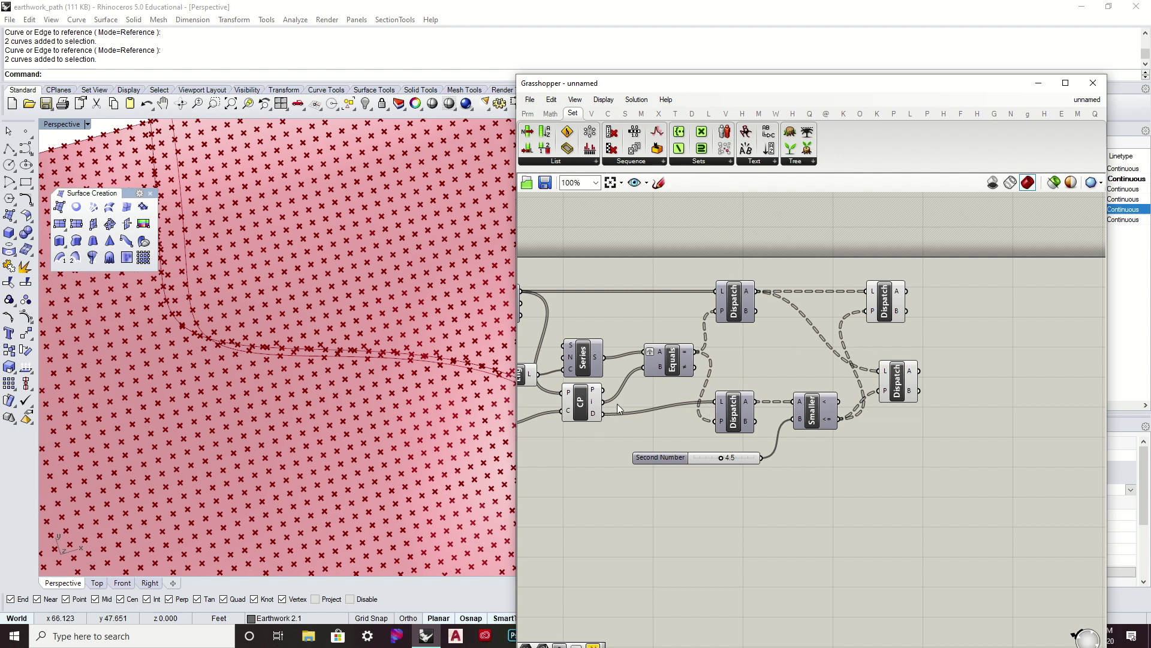
left_click_drag(756, 401, 893, 408)
left_click(898, 347)
right_click_drag(898, 347, 803, 324)
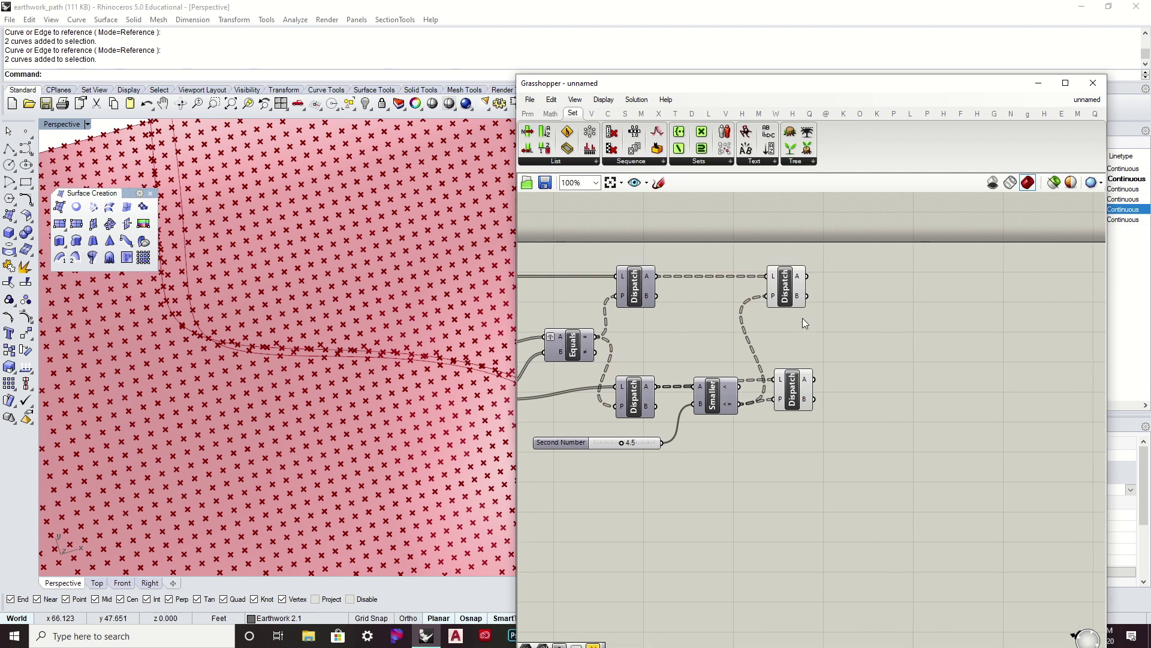
Add a Point parameter fed by the A output of the Dispatch filtering the terrain points, and turn off that Dispatch's preview
left_click(785, 290)
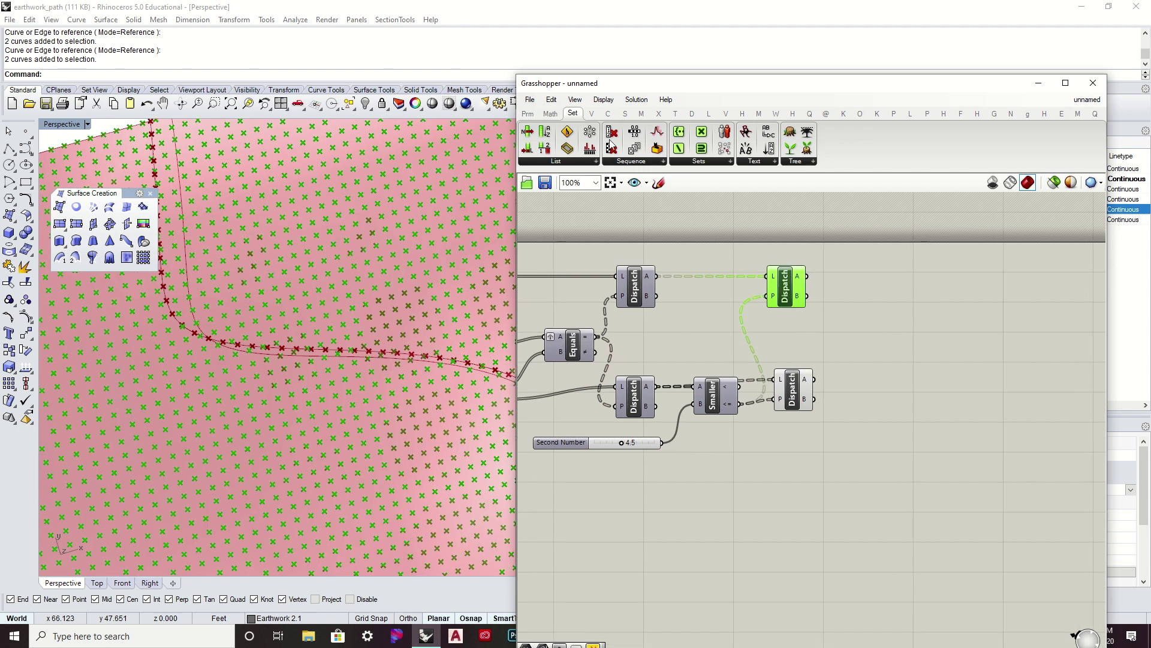
left_click(528, 114)
left_click(858, 280)
mouse_move(796, 281)
left_mouse_down()
mouse_move(782, 283)
mouse_move(800, 281)
left_mouse_up()
right_click_drag(775, 311, 785, 313)
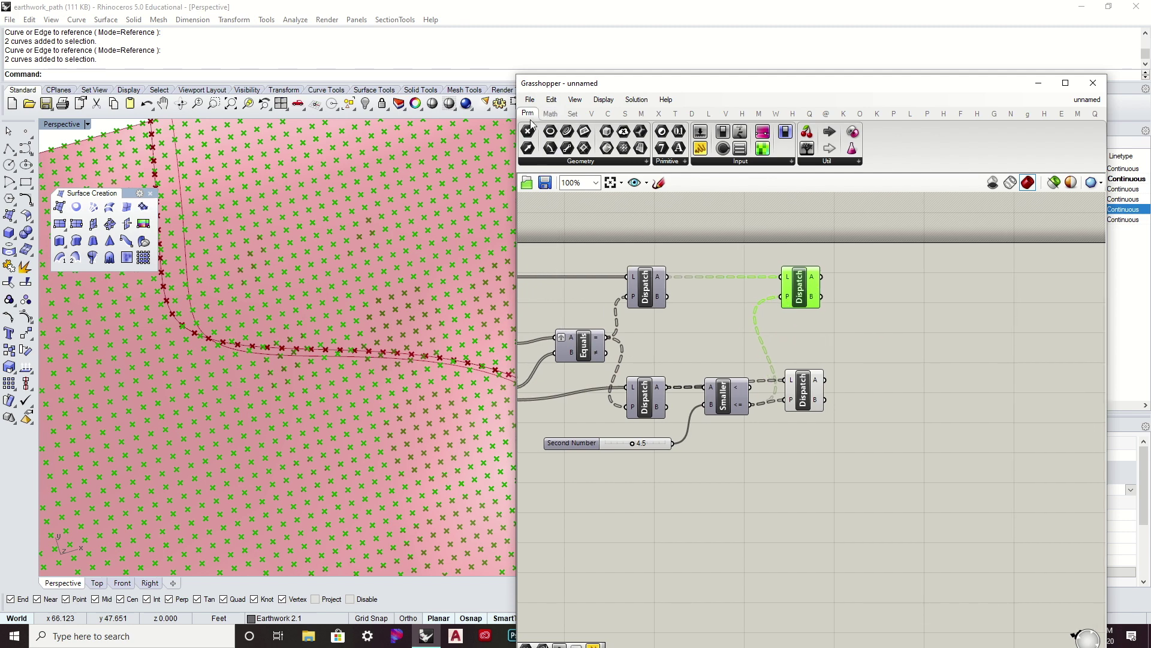
left_click_drag(528, 131, 821, 277)
right_click(796, 282)
left_click(820, 302)
Check the filtered points along the path, align the Point parameter and shift the Dispatch beside Smaller Than outward
scroll(313, 399, "down", 7)
right_click_drag(359, 375, 406, 345)
left_click(877, 275)
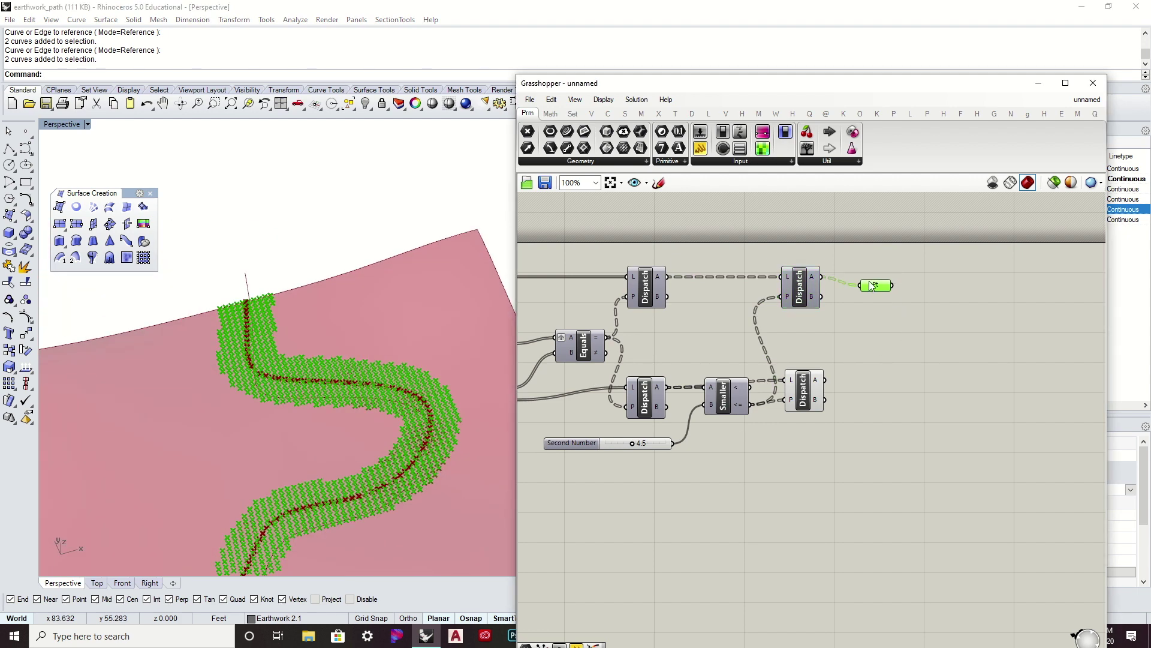
left_click(870, 304)
left_click_drag(814, 396, 829, 395)
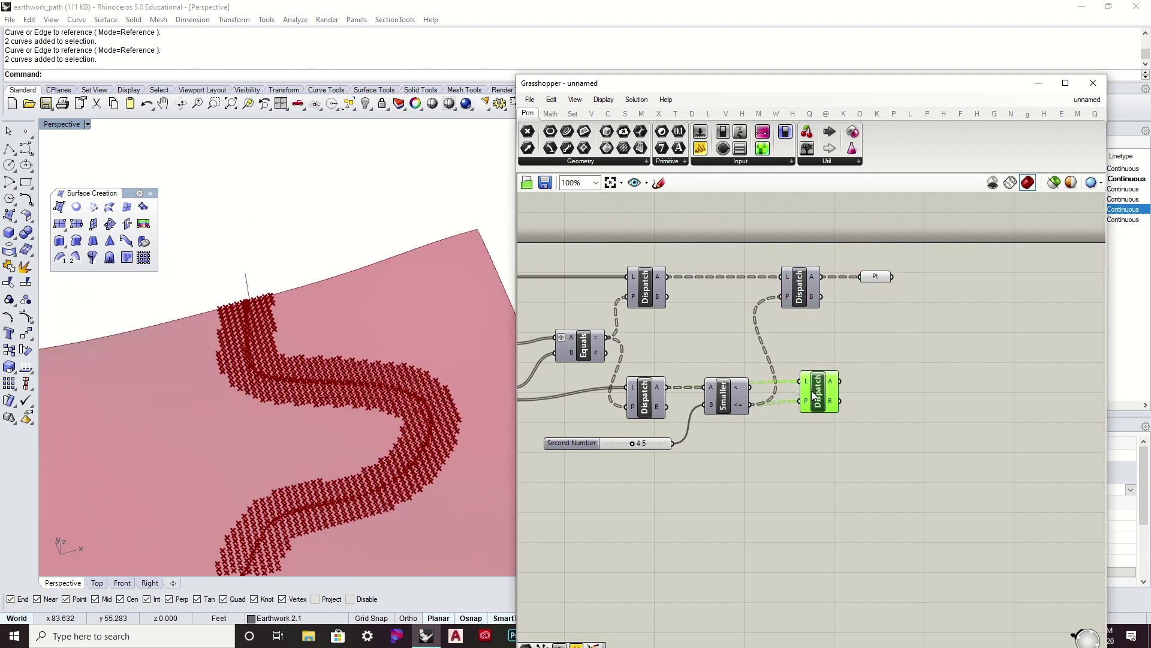
Add a Project component and wire the A output of the Dispatch holding the filtered terrain points into its G input
double_click(886, 324)
type("proj")
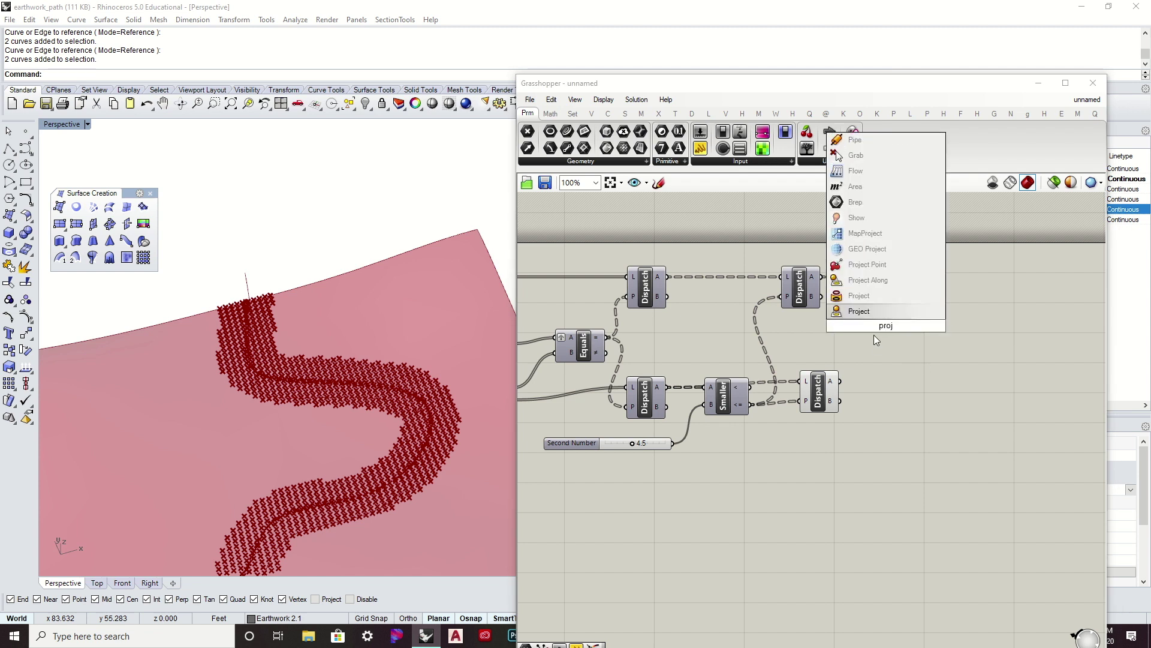
left_click(861, 311)
left_click_drag(822, 277, 866, 317)
right_click_drag(737, 361, 800, 339)
right_click_drag(348, 435, 354, 392)
right_click_drag(624, 492, 767, 471)
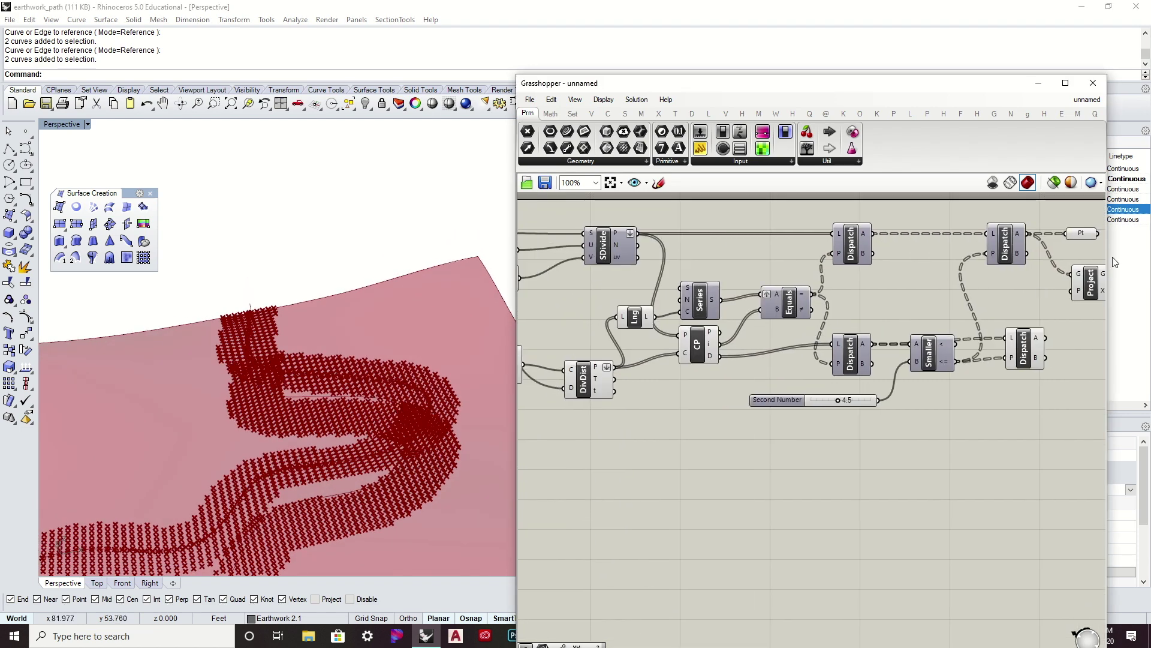
Delete the Point parameter beside the filtered terrain Dispatch and select the Project component to inspect its projected points
left_click(1080, 236)
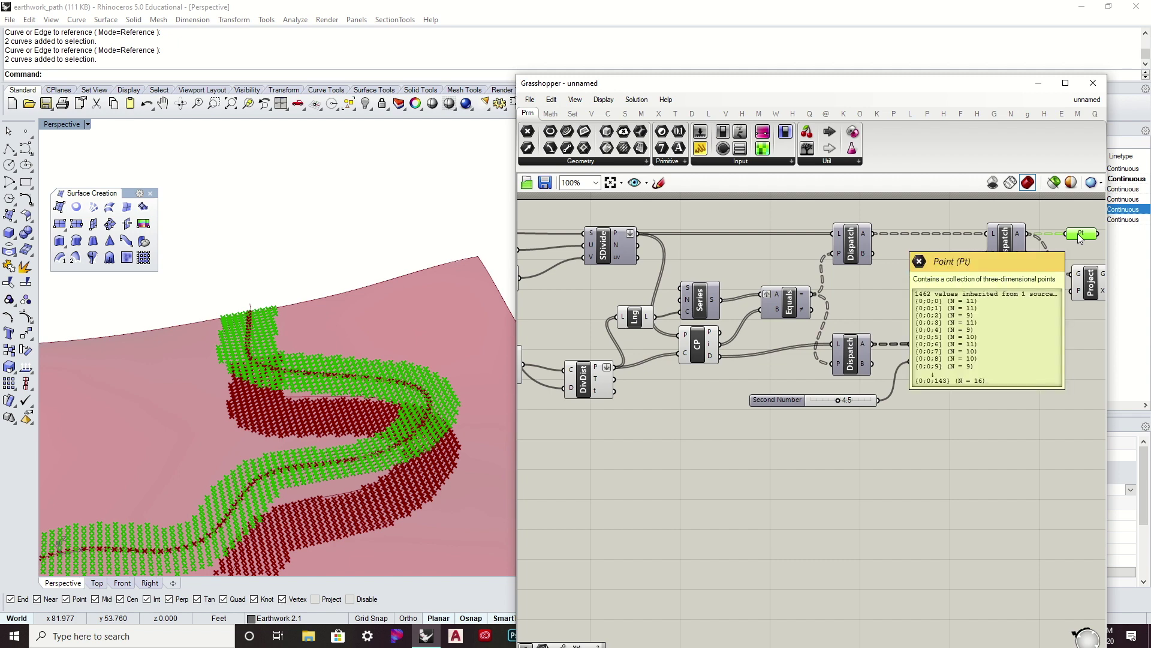
key("Delete")
left_click(1090, 287)
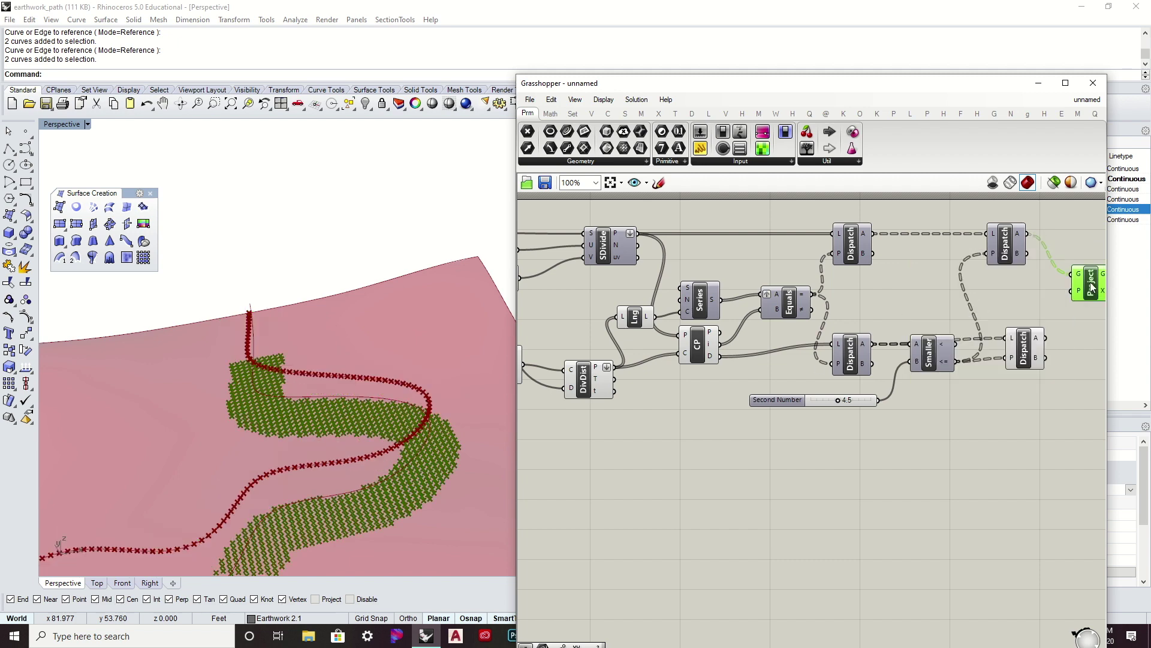
Turn off the Project component's preview and select the curve-dividing component to show its division points along the path
right_click(1090, 287)
left_click(1019, 307)
right_click_drag(759, 346, 801, 327)
left_click(626, 360)
right_click_drag(494, 415, 441, 384)
right_click_drag(744, 380, 677, 389)
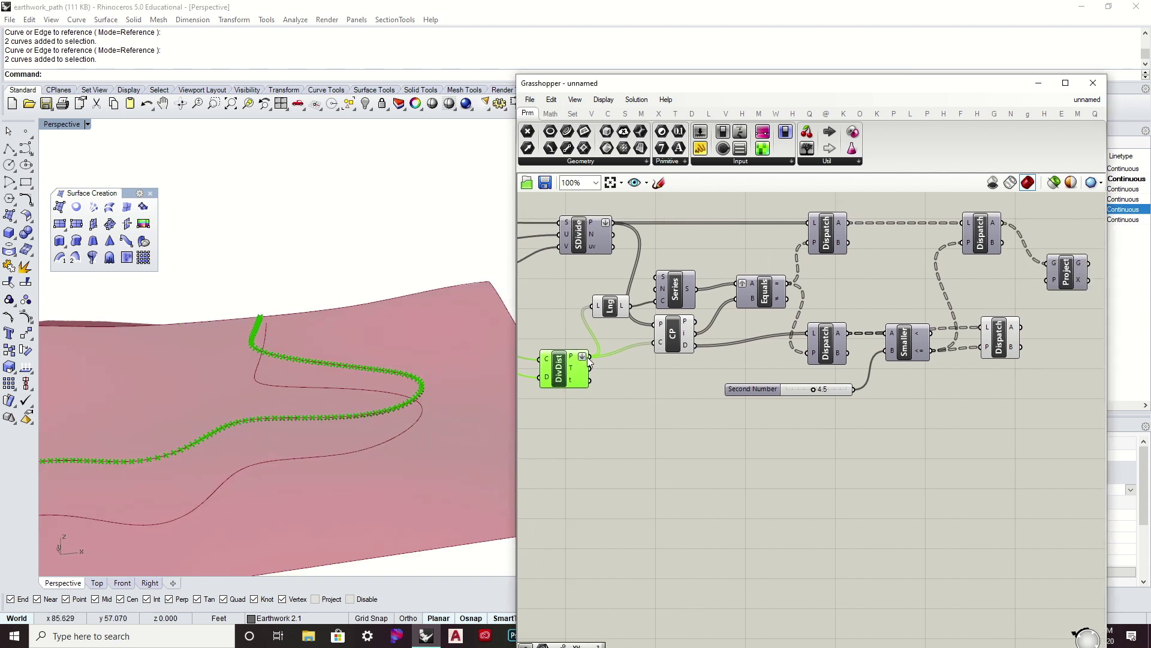
Graft the P input of the Project component and wire the P output of the curve-dividing component into it
right_click(1054, 282)
left_click(1064, 380)
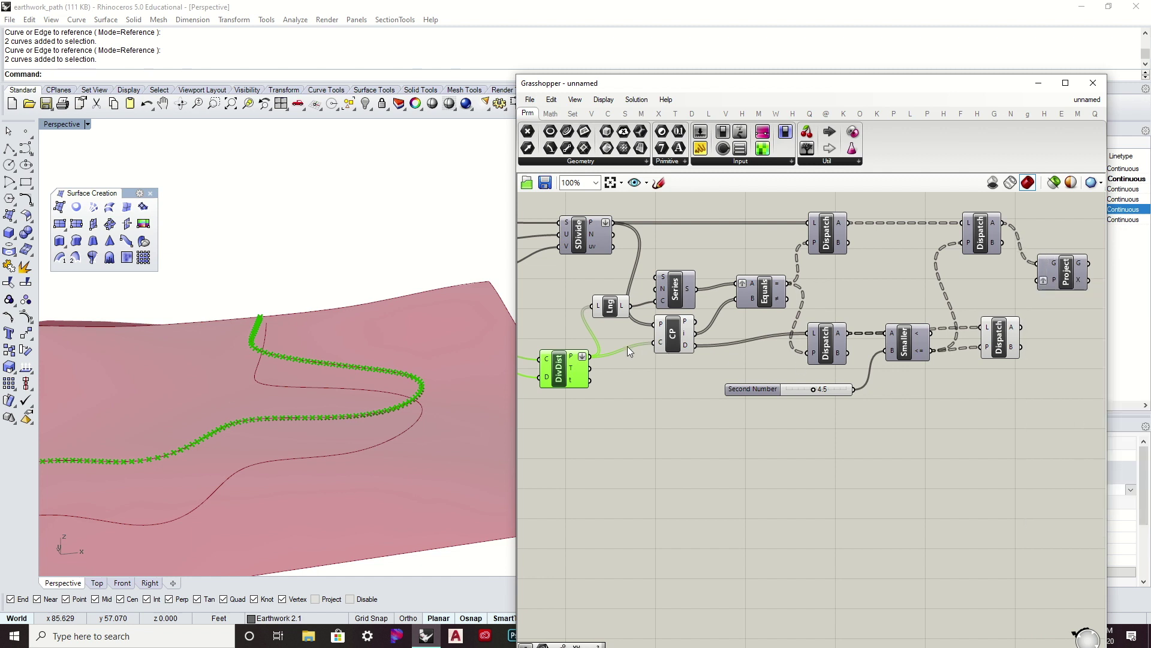
left_click_drag(592, 357, 1048, 292)
right_click_drag(1049, 292, 852, 295)
Turn on the Project component's preview and examine the projected points against the path from the side and above
left_click(867, 276)
right_click(871, 270)
left_click(902, 290)
right_click_drag(250, 343, 188, 336)
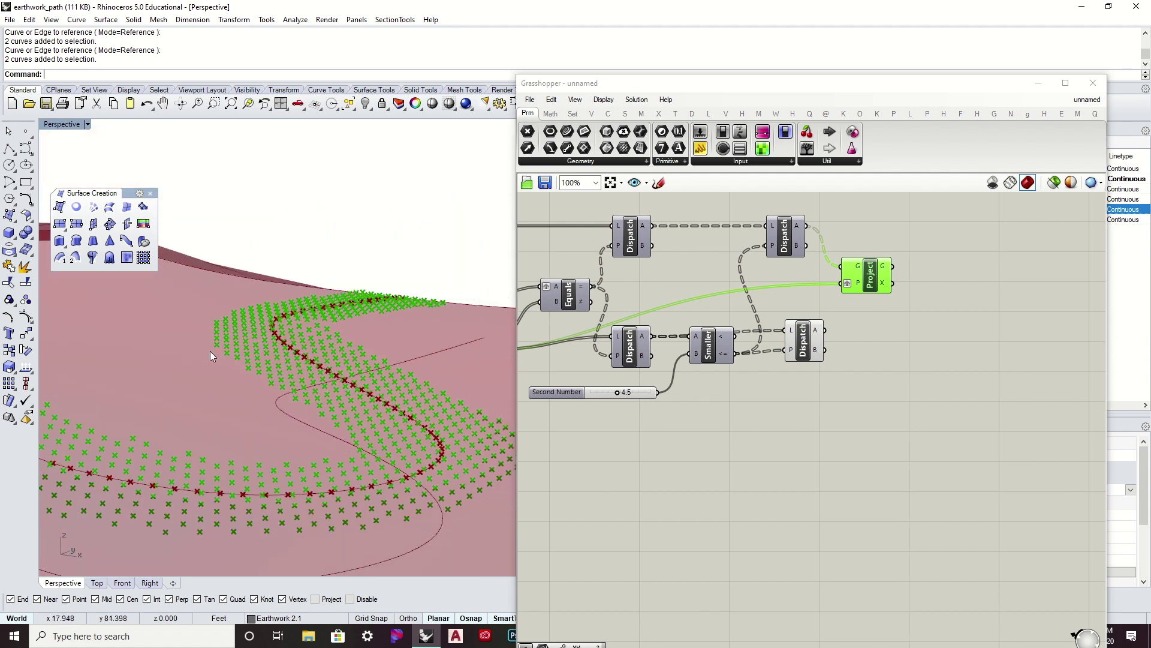
right_click_drag(264, 376, 360, 365)
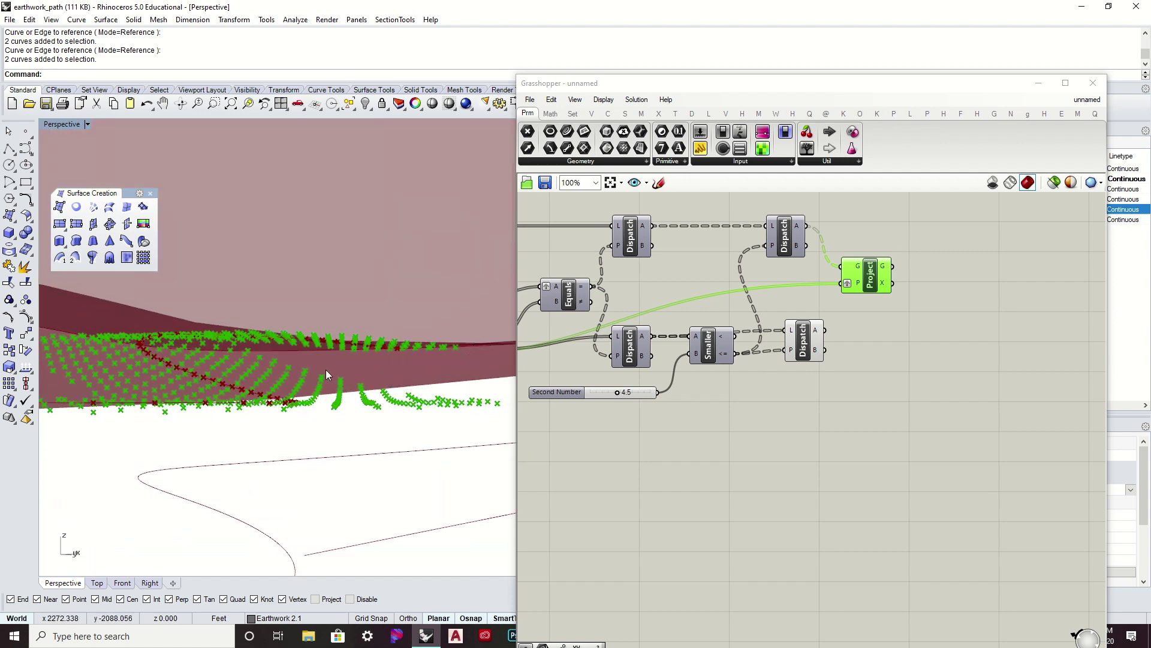
right_click_drag(283, 388, 456, 444)
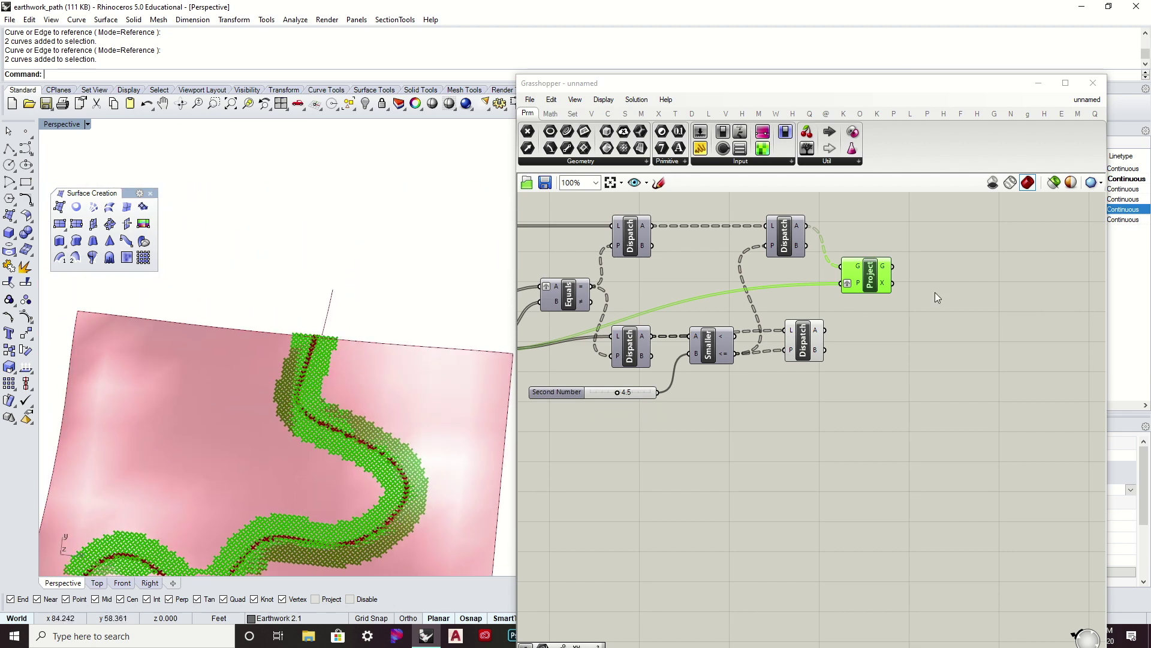
Shift the Project component slightly upward and turn off its preview
left_click_drag(866, 282, 866, 262)
right_click(873, 258)
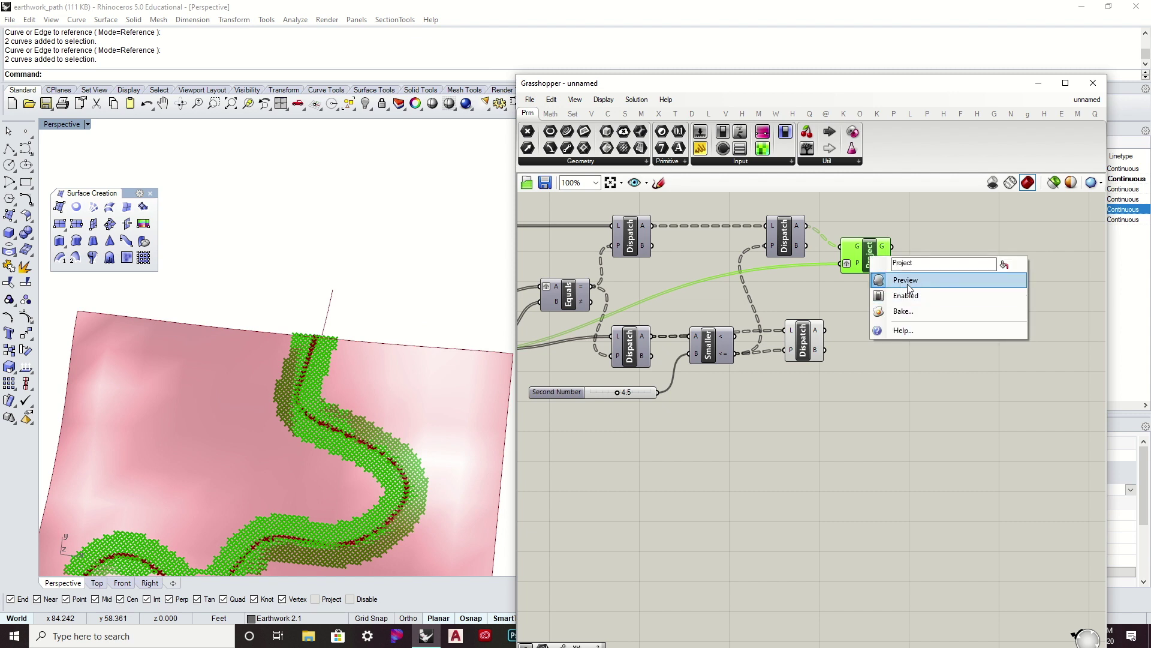
left_click(902, 278)
left_click(889, 324)
Position the Dispatch fed by Smaller Than below the Project component and turn off its preview
left_click(804, 339)
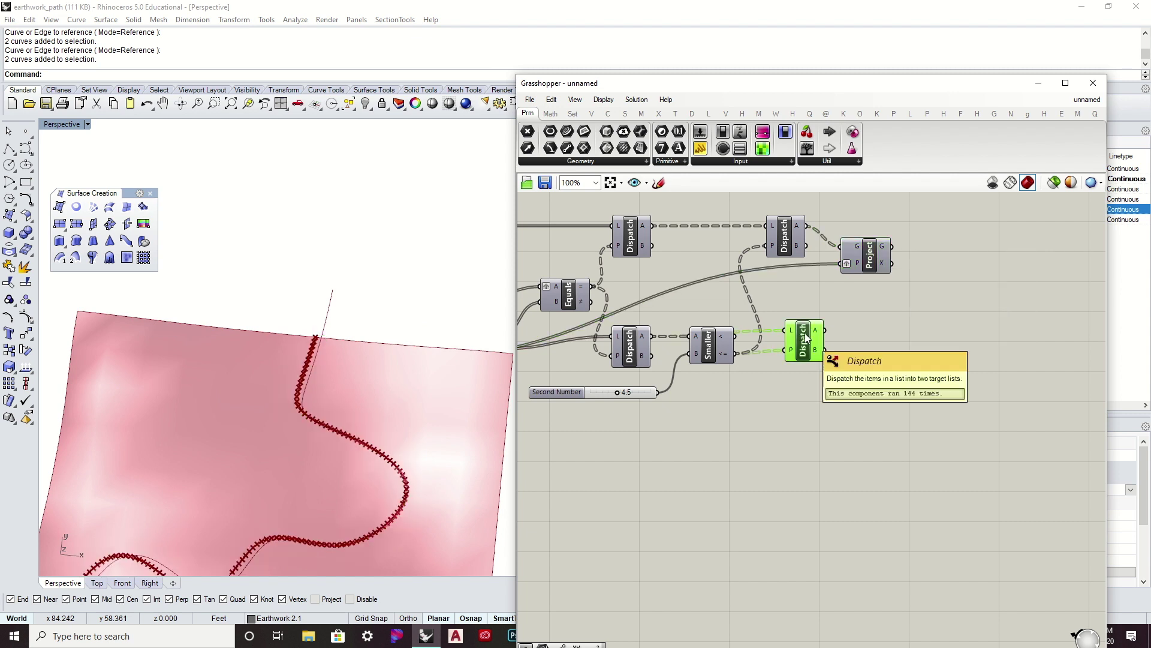
left_click_drag(807, 340, 858, 349)
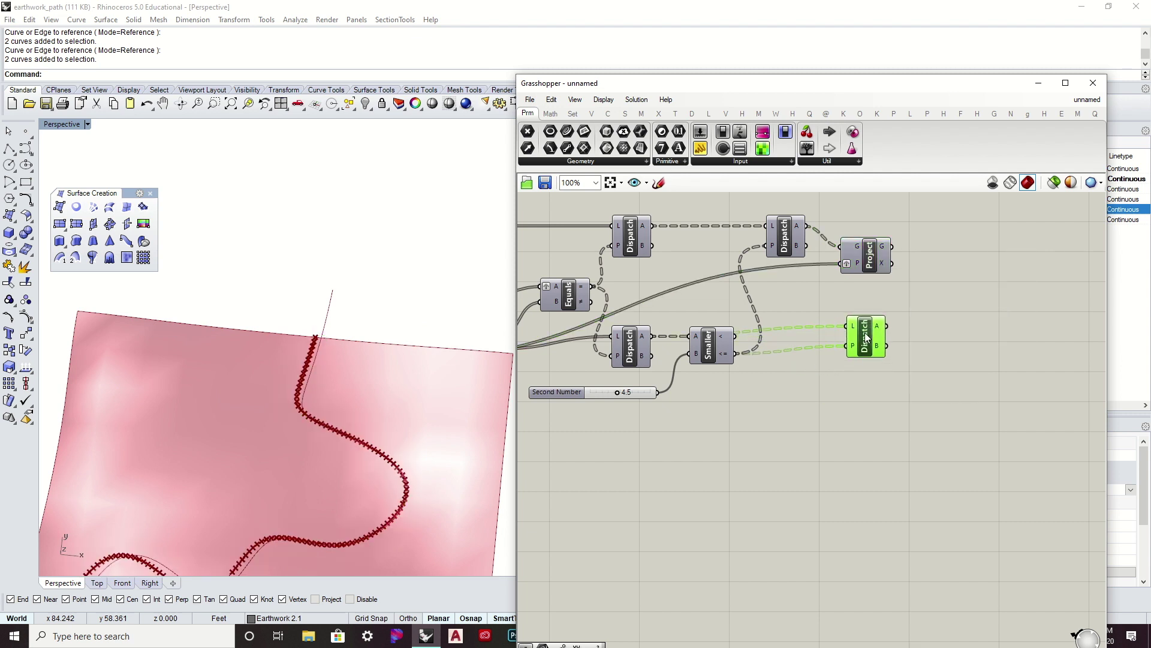
left_click_drag(864, 333, 864, 345)
left_click(836, 315)
right_click_drag(836, 315, 870, 310)
left_click_drag(908, 352, 889, 348)
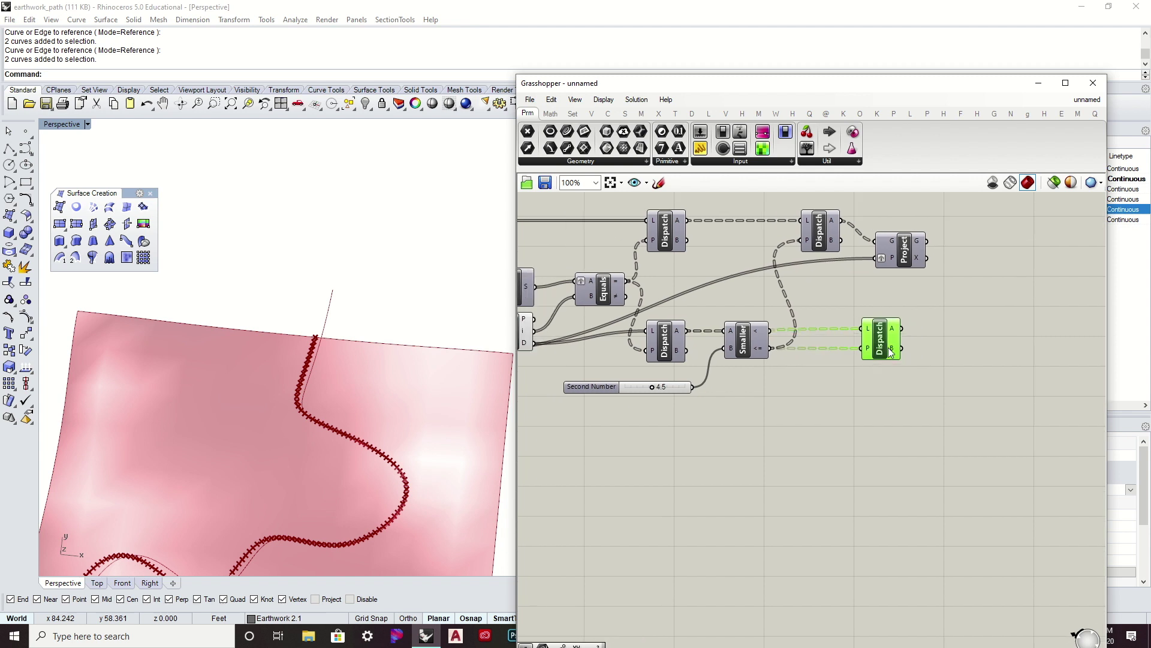
right_click(885, 351)
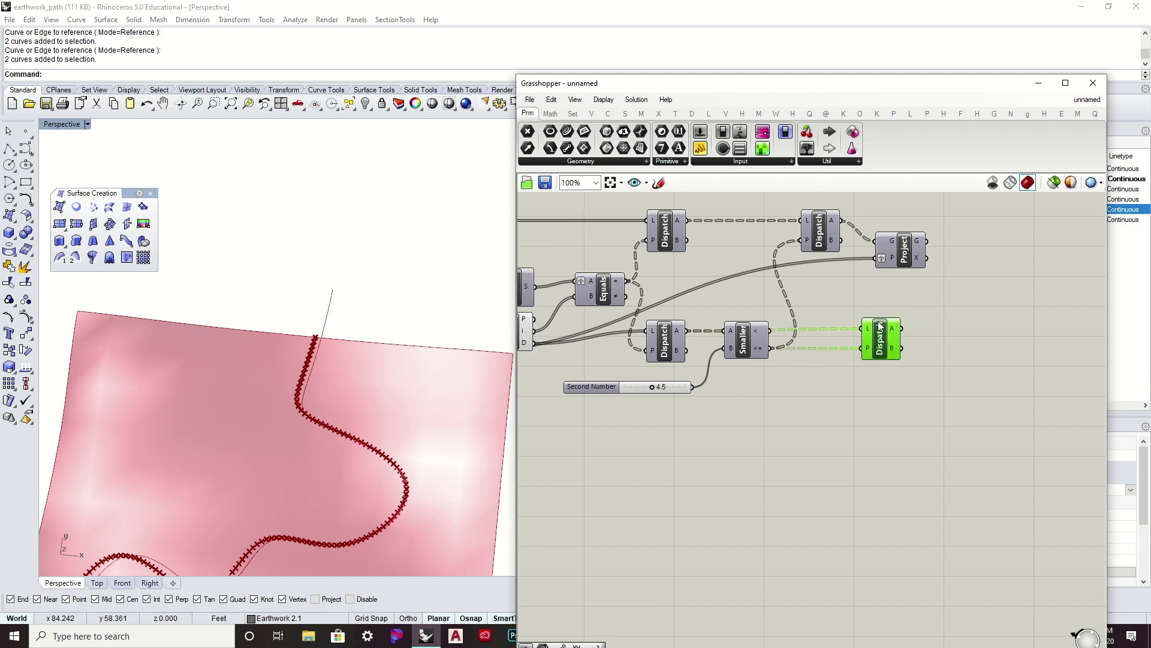
left_click_drag(880, 333, 900, 334)
left_click(902, 286)
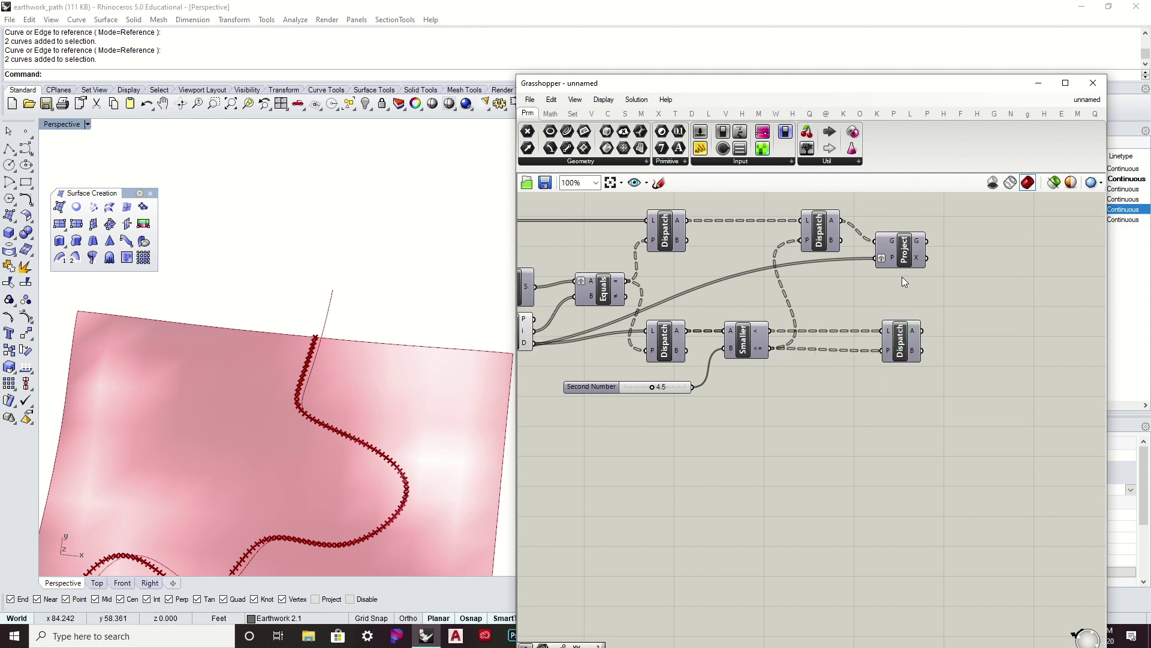
right_click_drag(407, 381, 403, 303)
left_click_drag(897, 339, 887, 339)
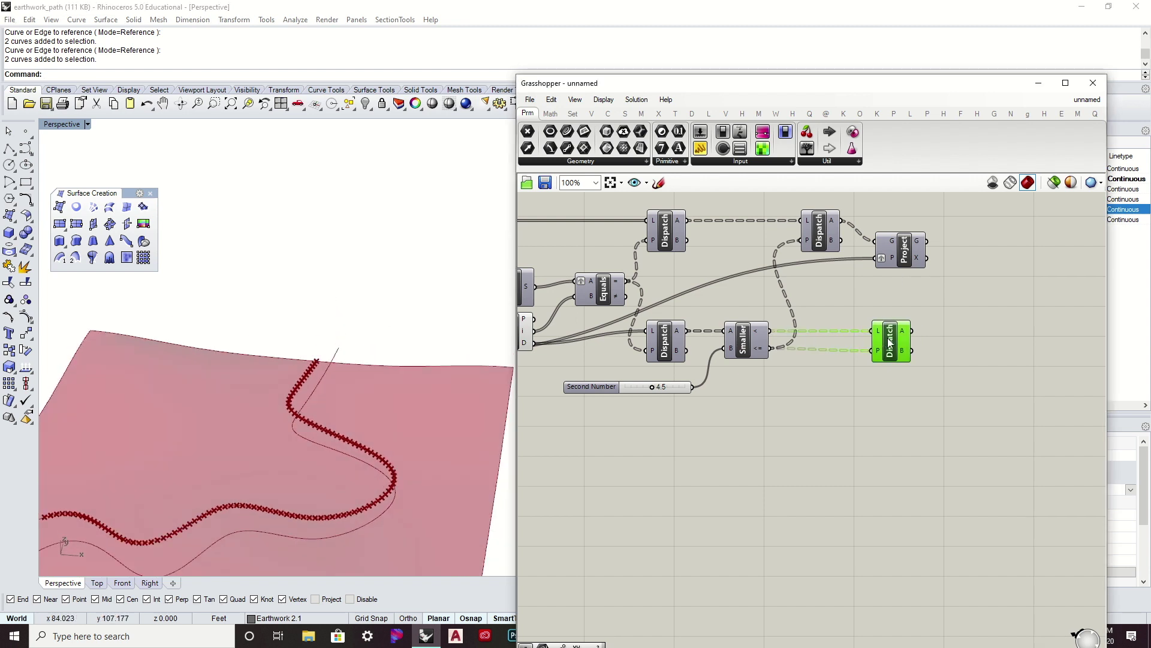
left_click(922, 281)
Add a Graph Mapper fed by the A output of the Dispatch below Project and set its graph type to Bezier
right_click_drag(921, 301, 802, 304)
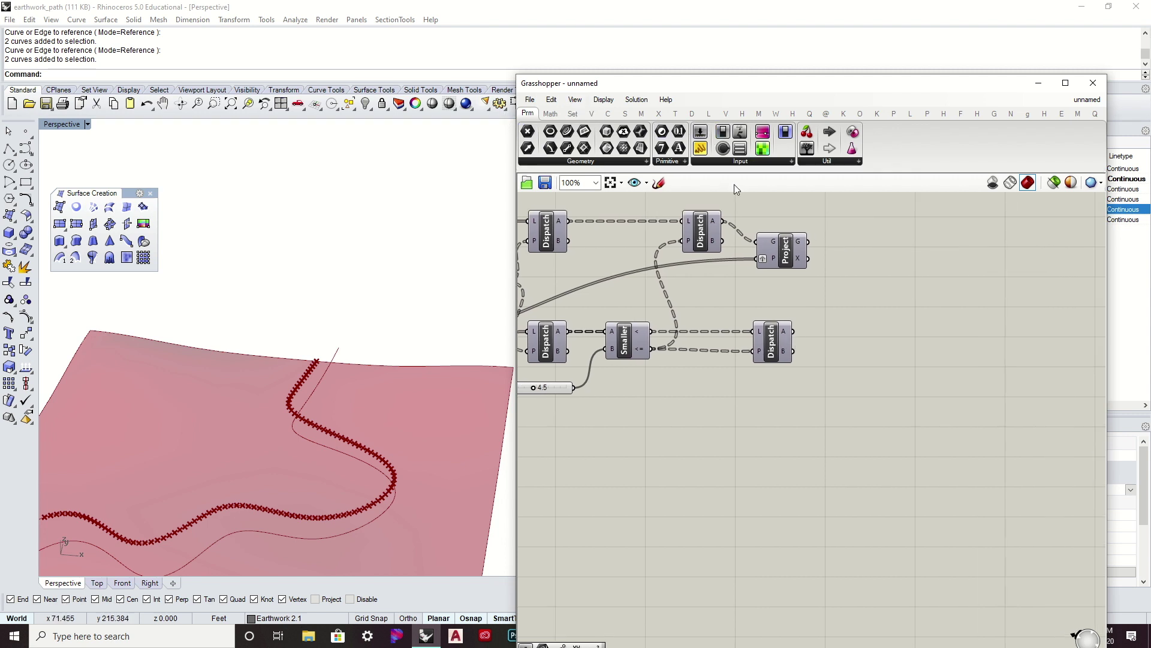
left_click(740, 162)
left_click_drag(719, 304, 863, 337)
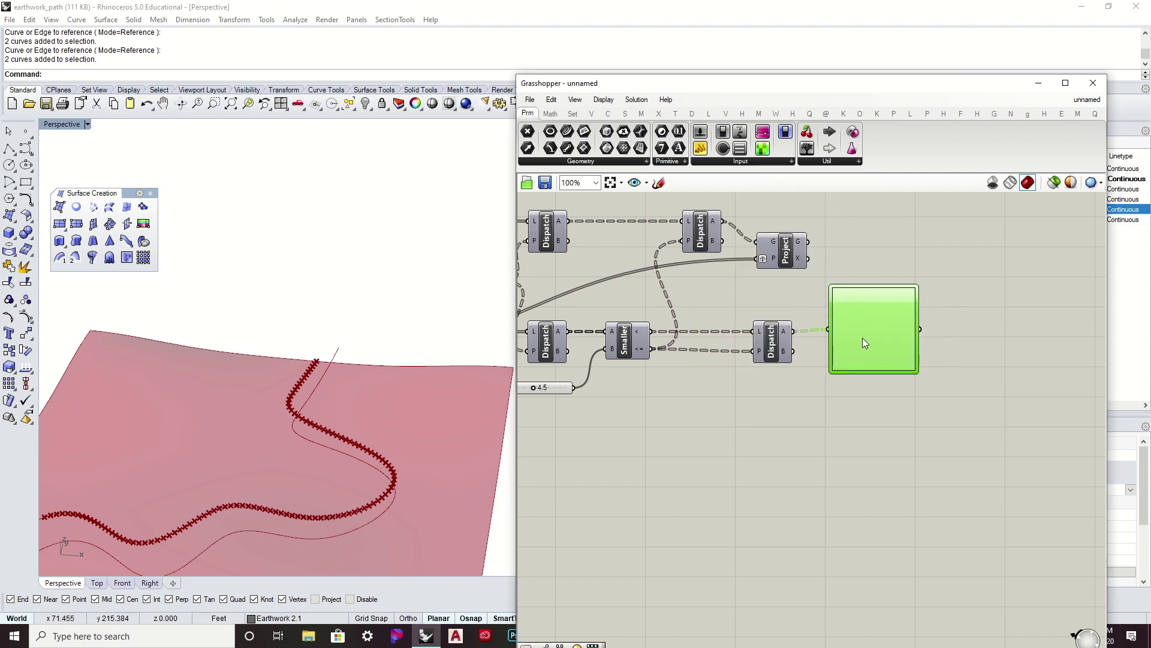
right_click(863, 338)
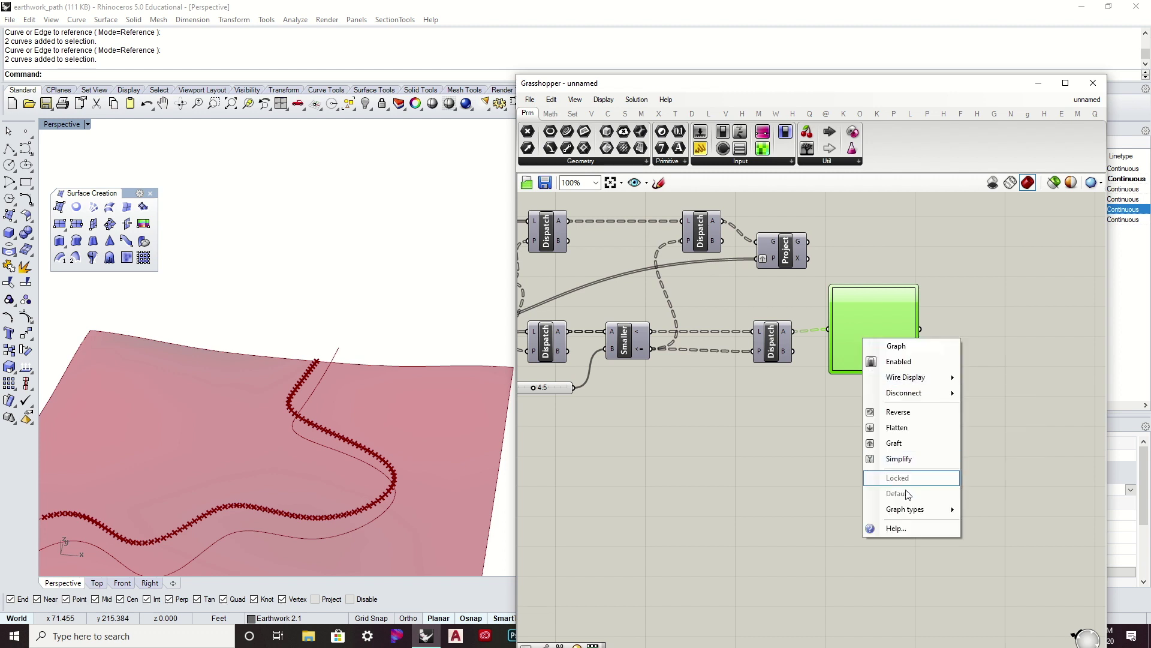
mouse_move(906, 508)
left_click(924, 480)
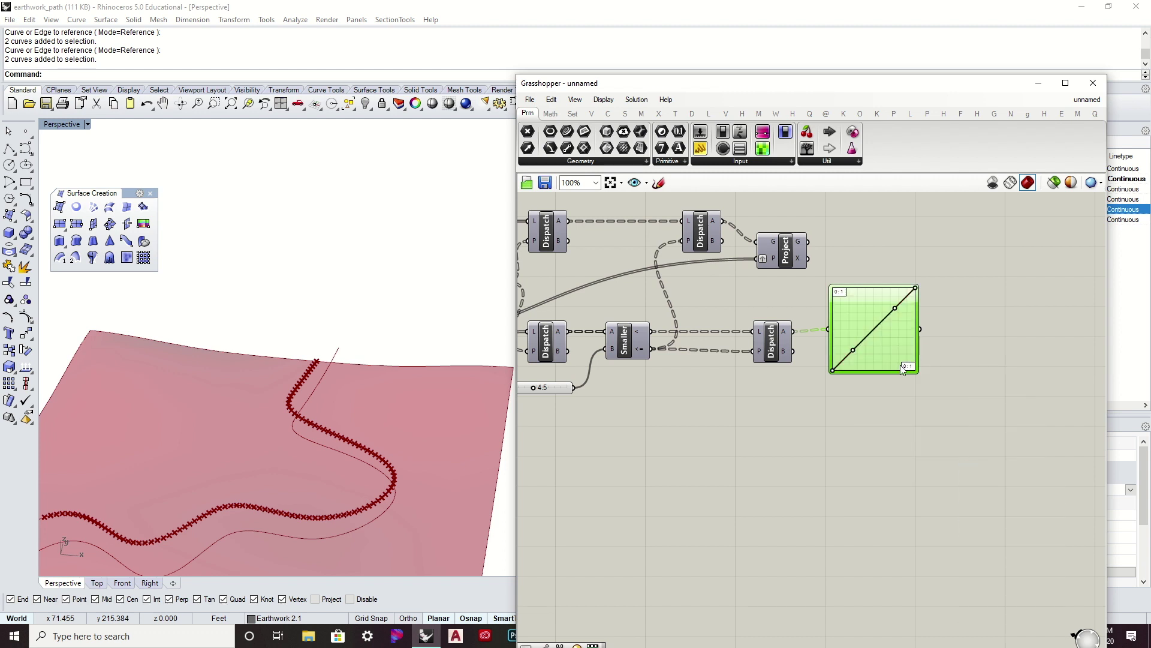
Raise the Bezier graph's start point to mid-height and level its handle horizontally
scroll(869, 356, "up", 3)
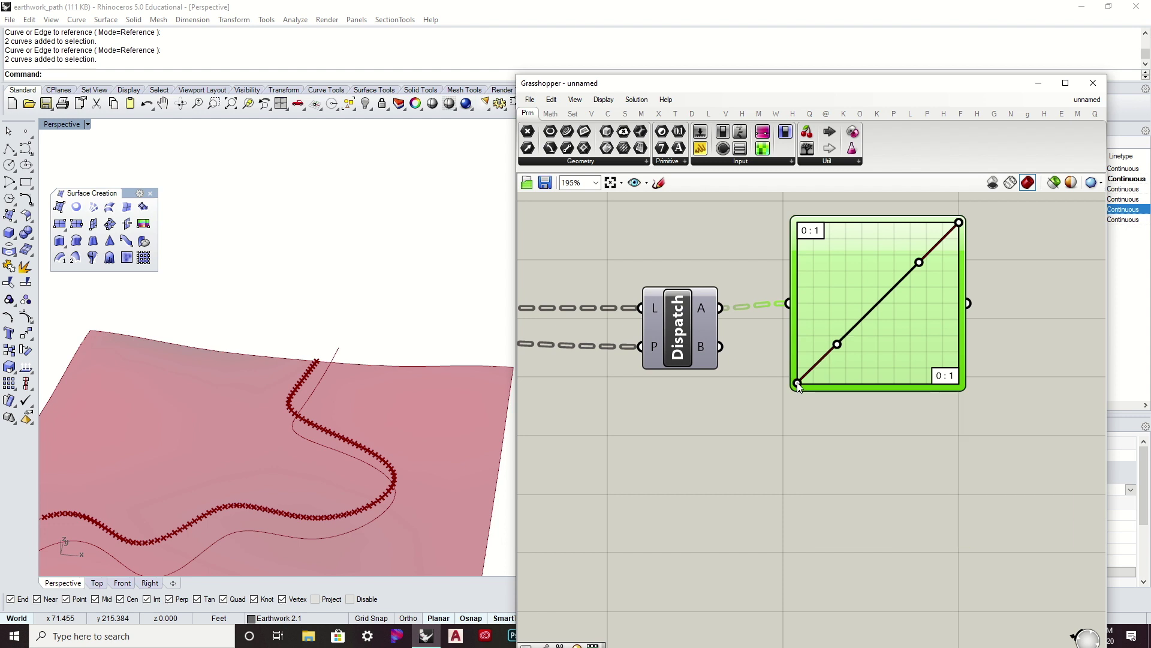
left_click_drag(798, 384, 775, 301)
scroll(777, 302, "up", 7)
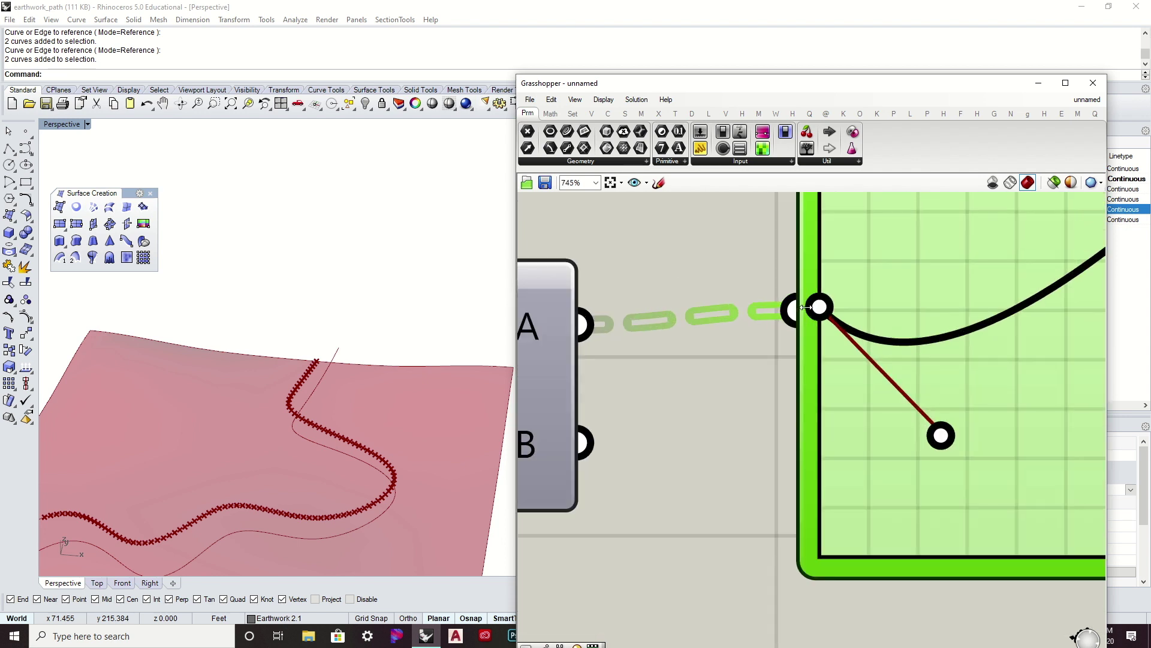
left_click_drag(831, 327, 832, 316)
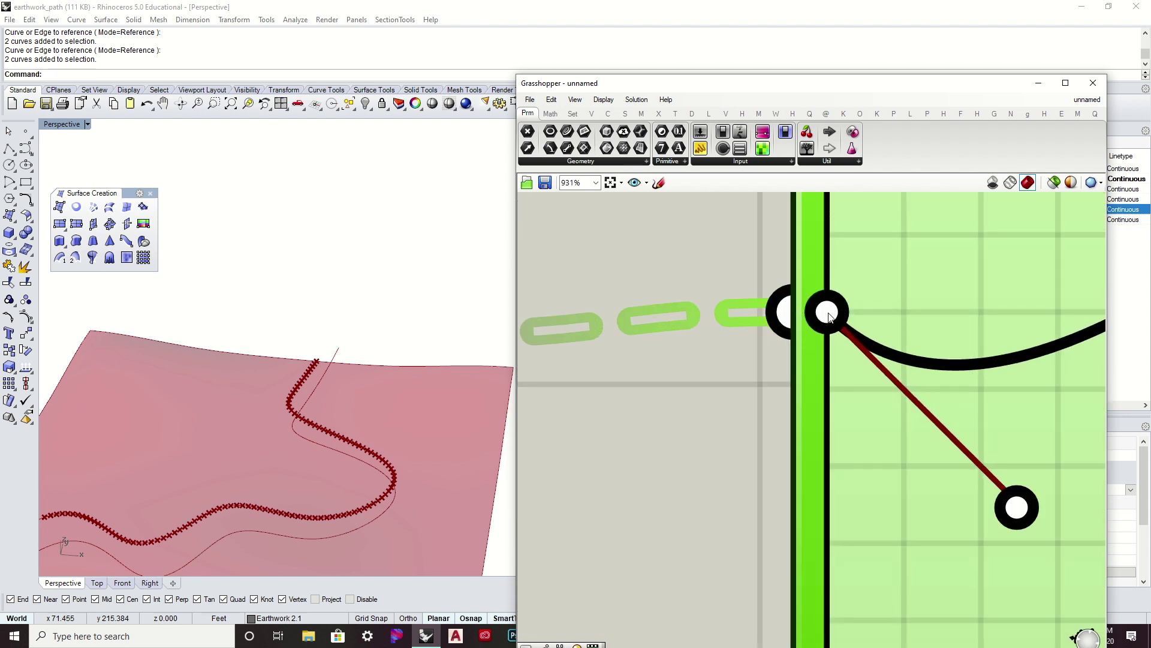
scroll(830, 316, "down", 8)
left_click_drag(858, 339, 871, 313)
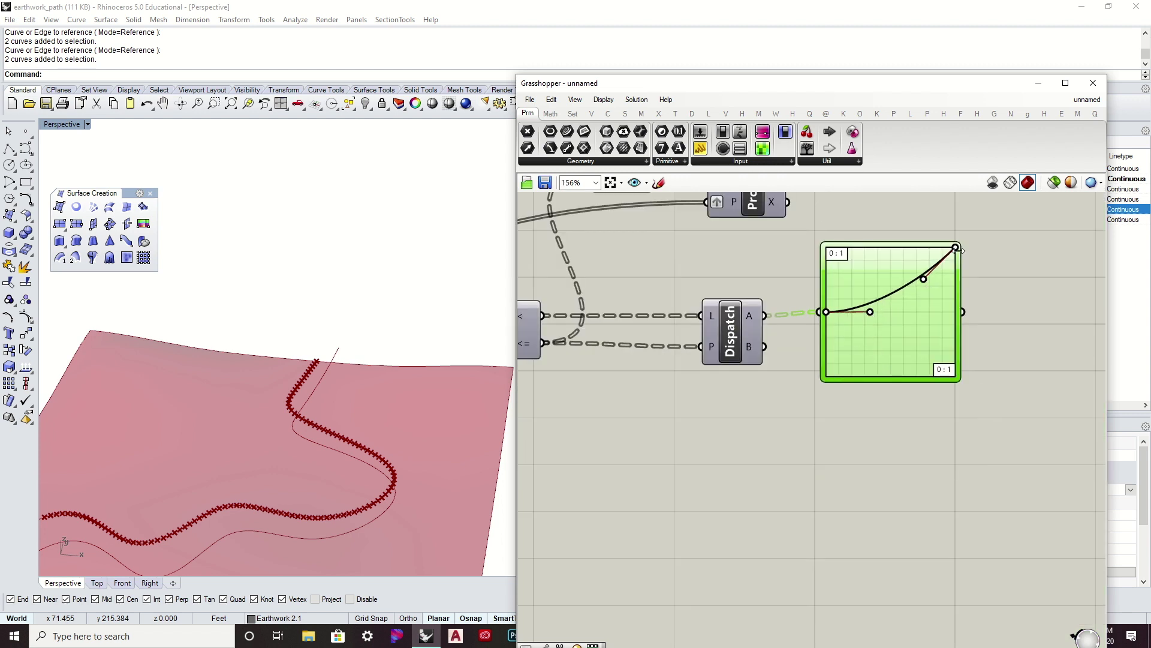
Lower the Bezier graph's end point to the base, flatten its handle along the base and widen the Graph Mapper
left_click_drag(956, 248, 958, 394)
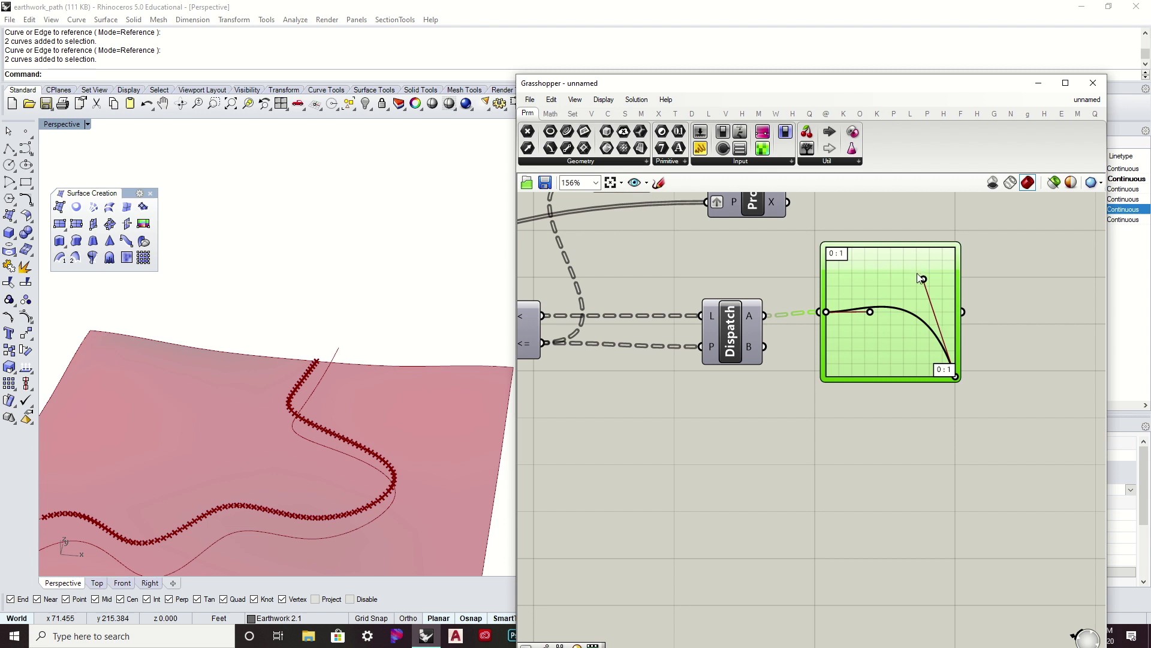
left_click_drag(924, 279, 905, 381)
left_click_drag(958, 317, 1031, 317)
right_click_drag(1016, 325, 943, 328)
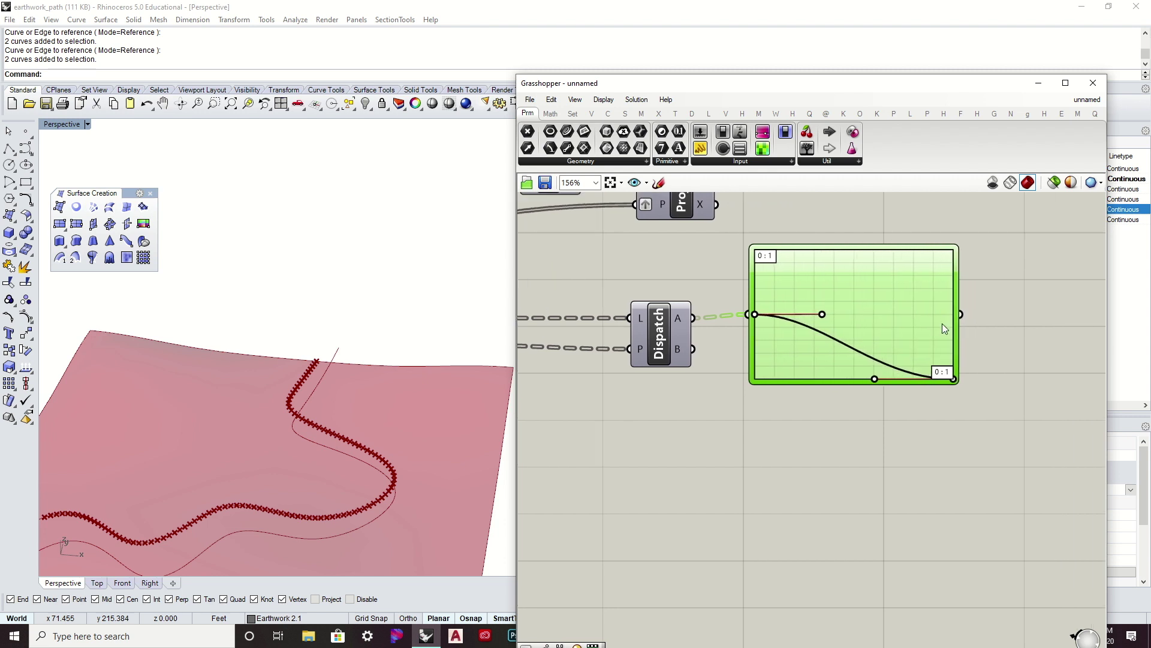
Lengthen the horizontal handle at the Bezier graph's start so the curve stays flat longer before falling
right_click_drag(858, 331, 803, 316)
right_click_drag(344, 474, 344, 490)
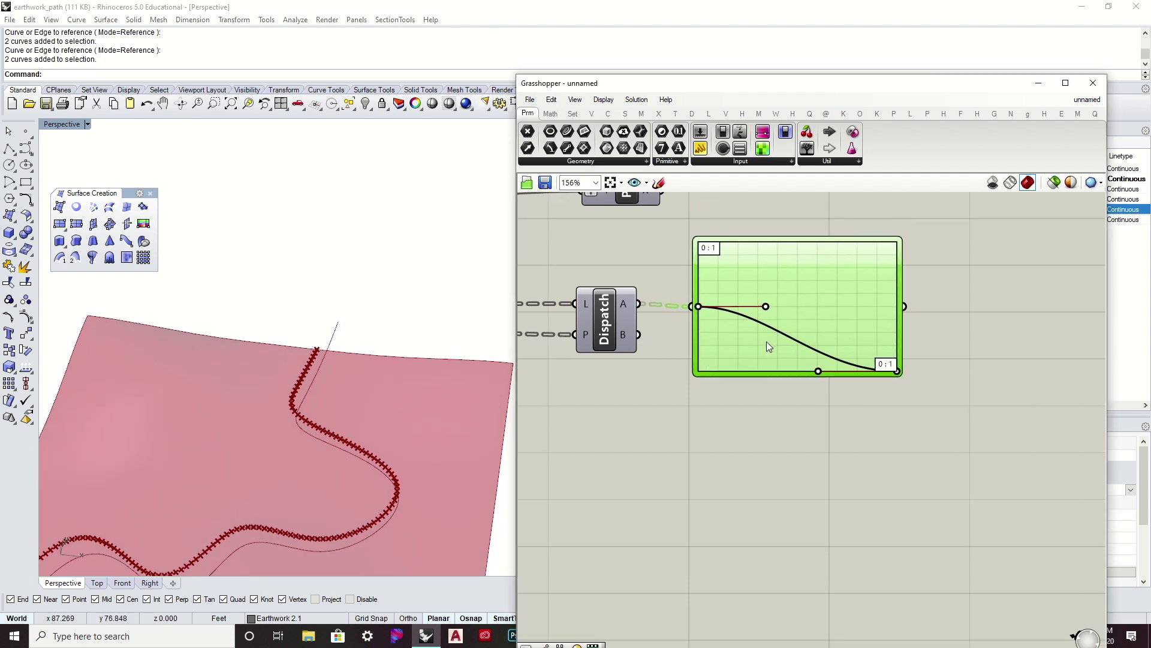
right_click_drag(685, 347, 788, 415)
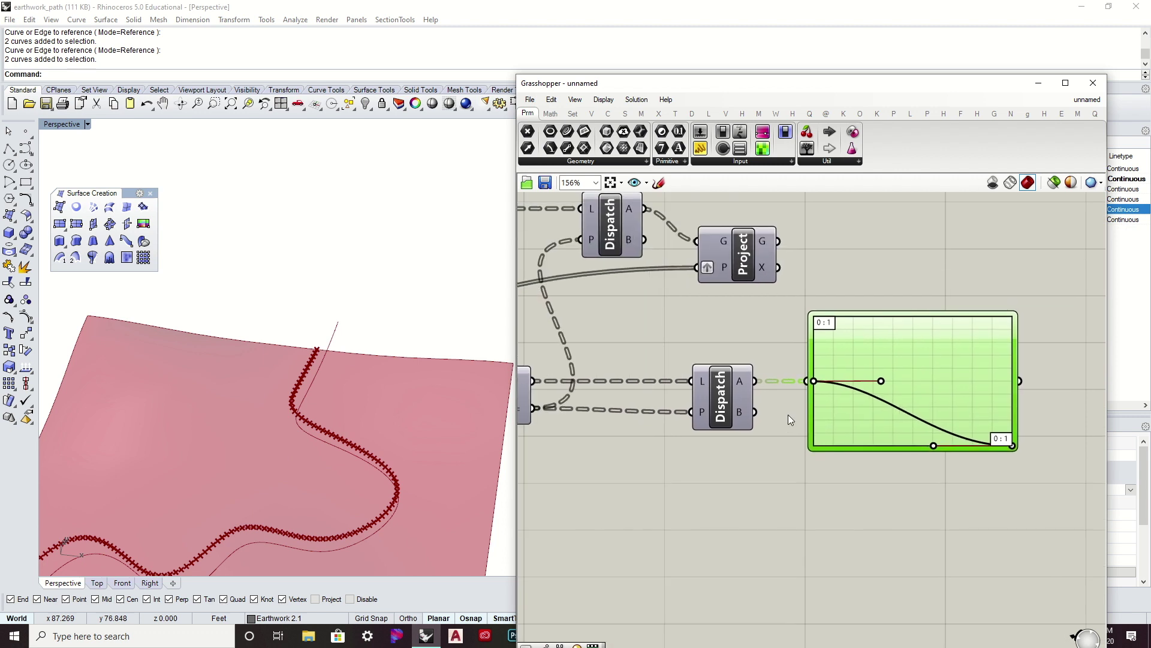
scroll(846, 390, "down", 2)
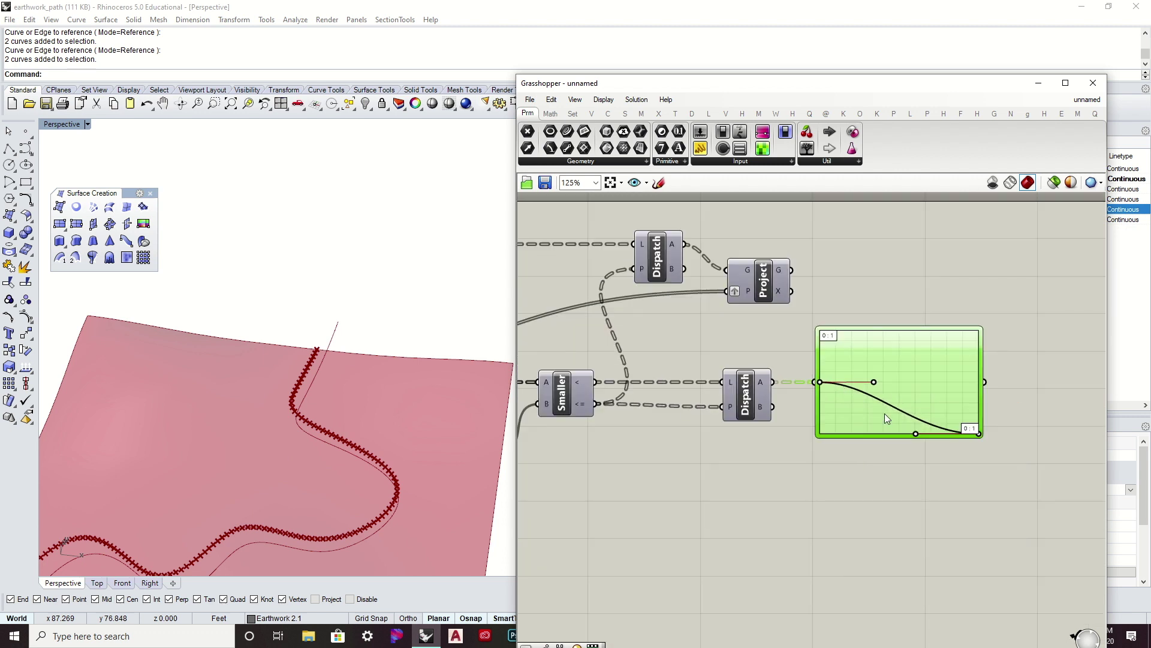
right_click_drag(886, 414, 878, 404)
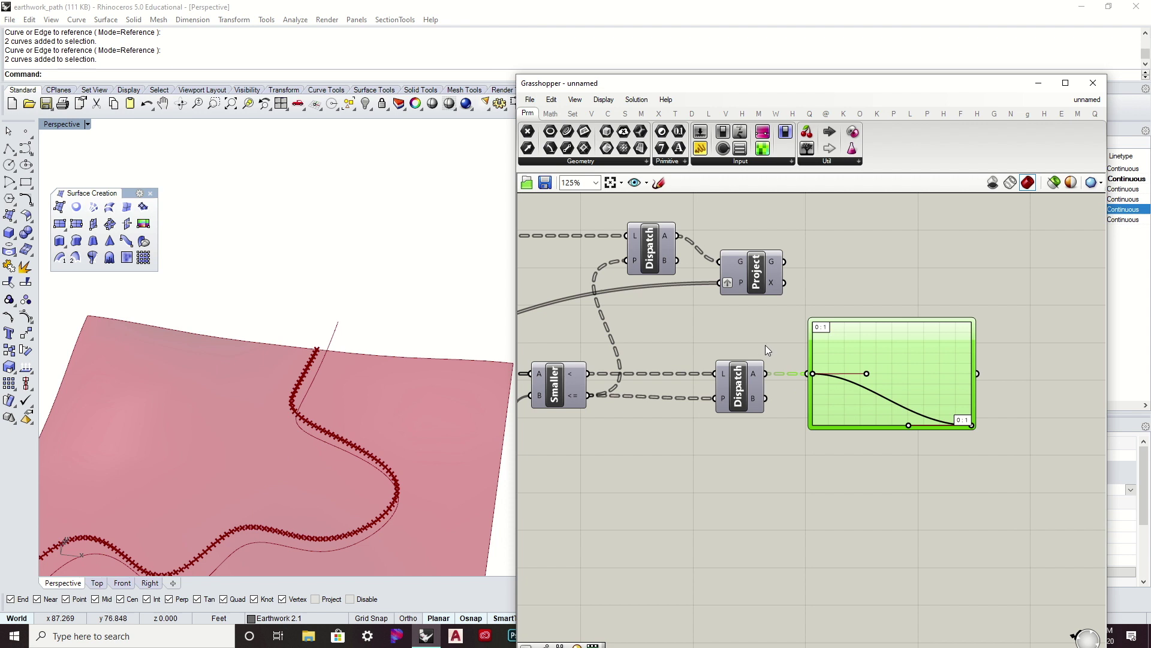
right_click_drag(766, 346, 753, 373)
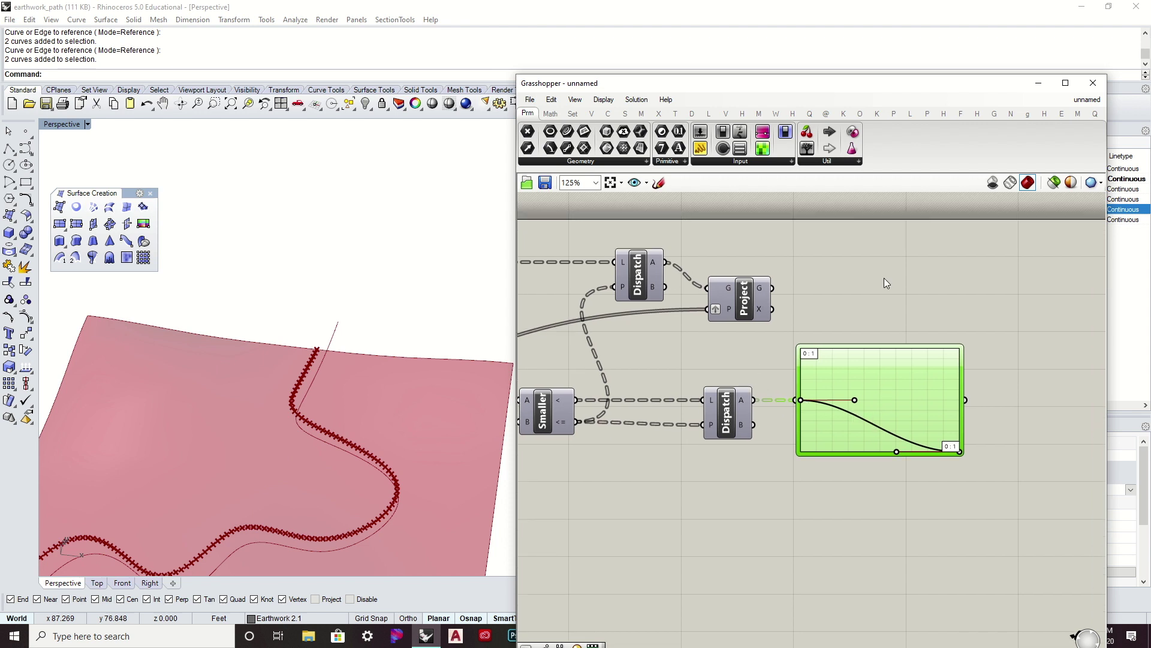
scroll(855, 390, "up", 4)
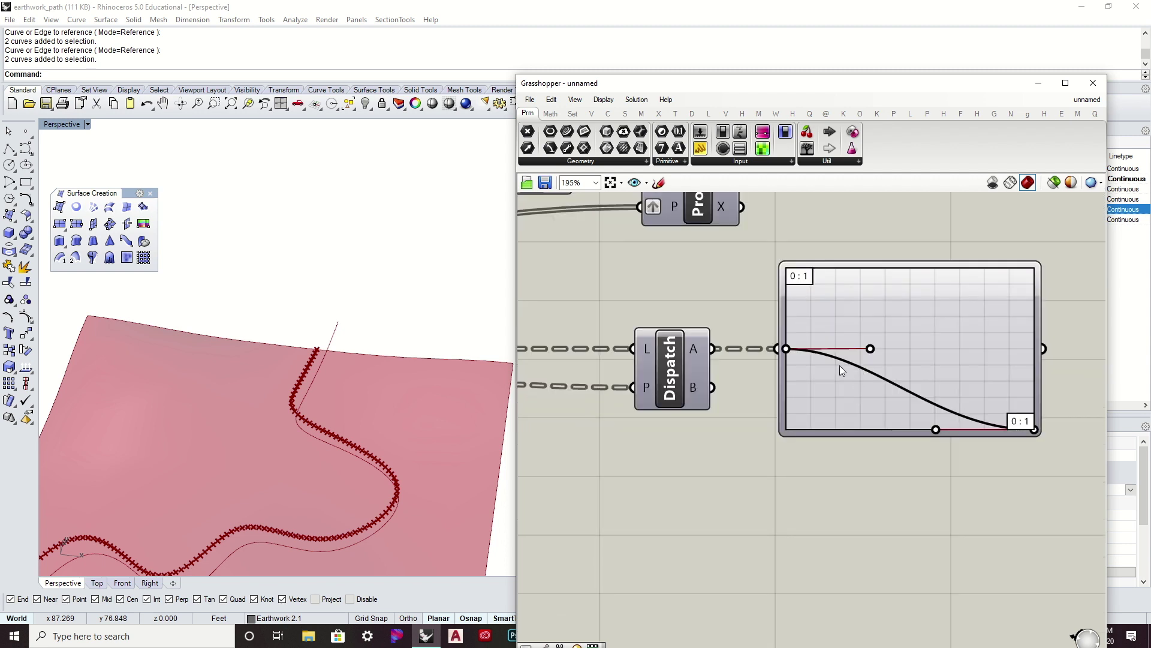
left_click_drag(870, 348, 900, 349)
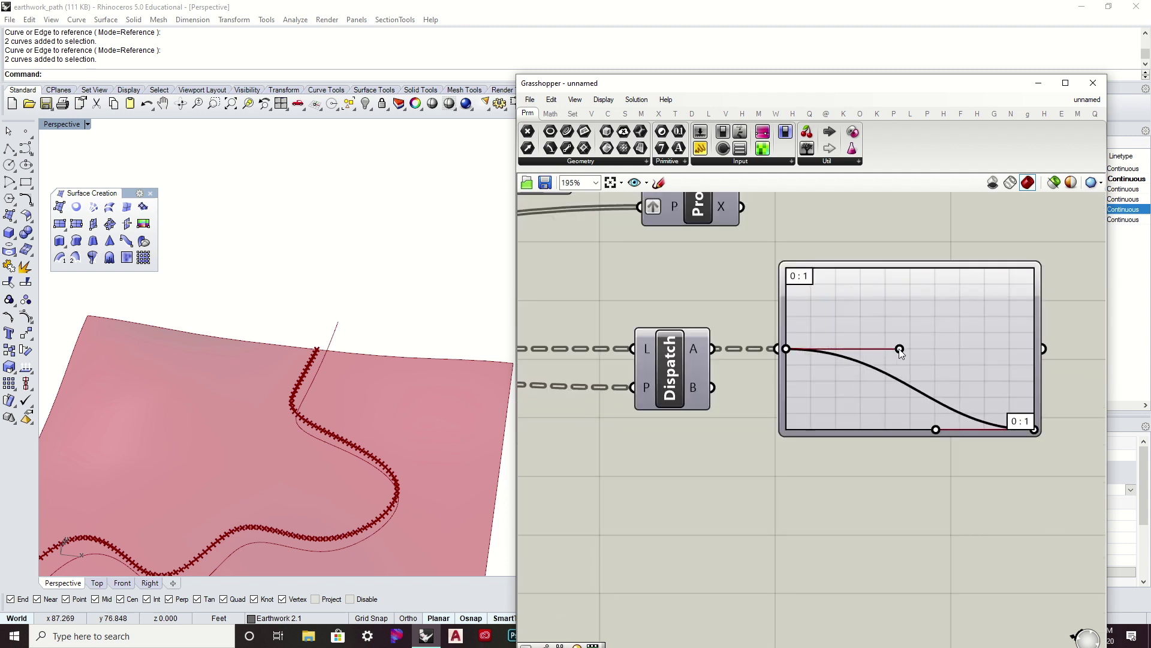
scroll(900, 350, "down", 1)
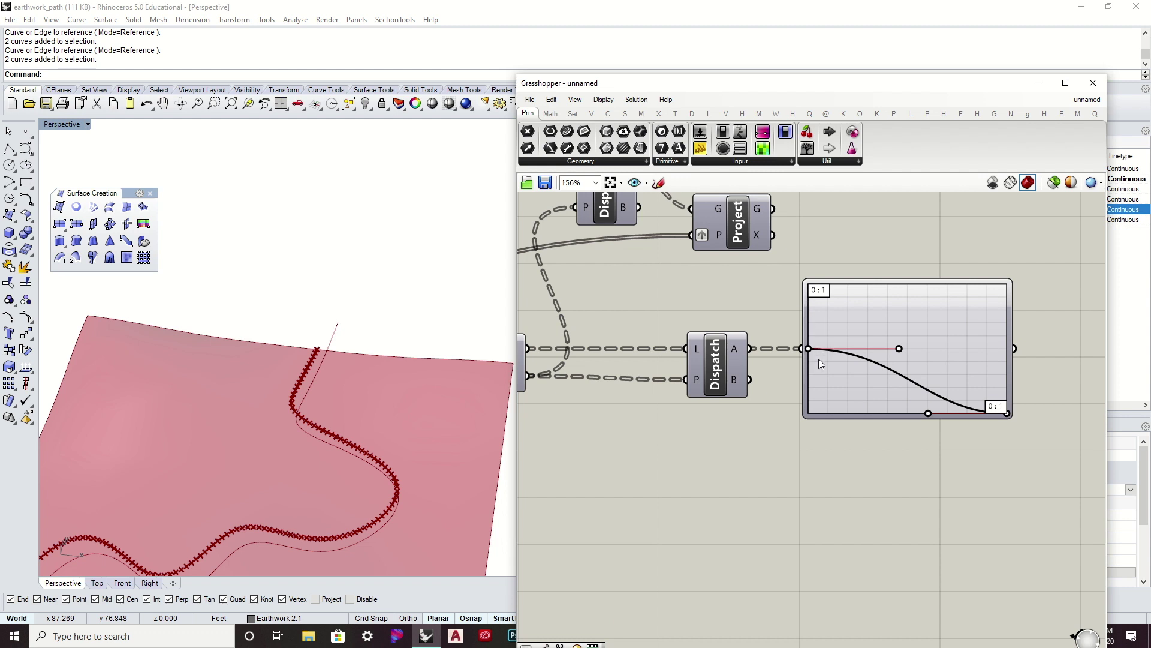
Set the Graph Mapper's X range from 3 to 4.5
double_click(839, 317)
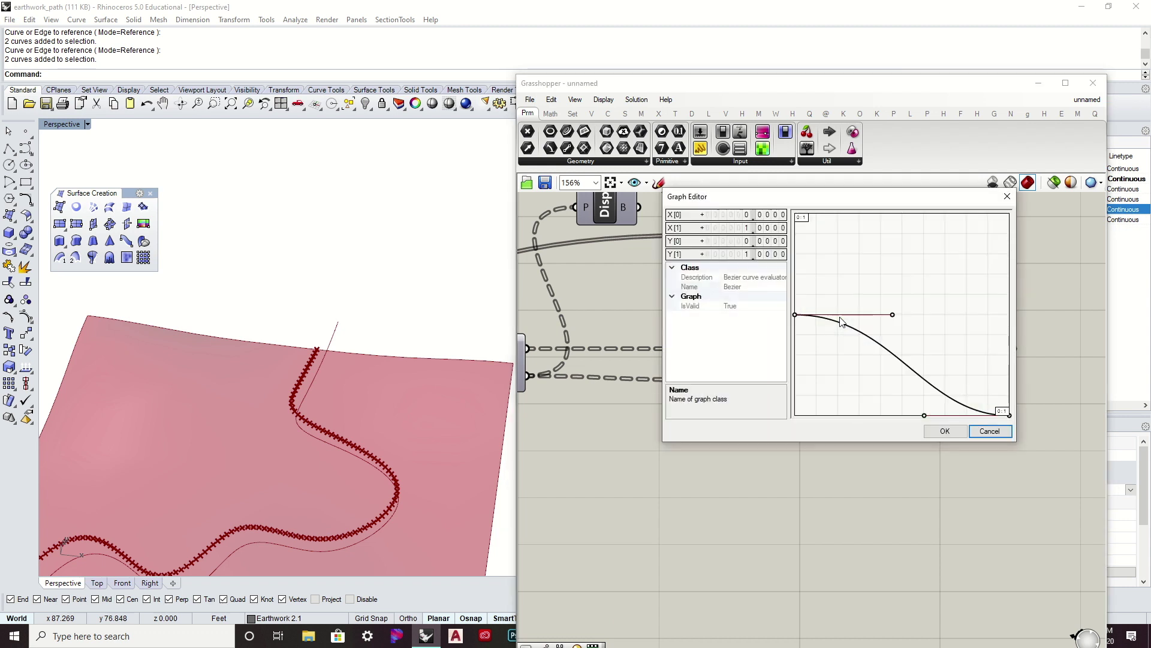
double_click(768, 216)
type("3")
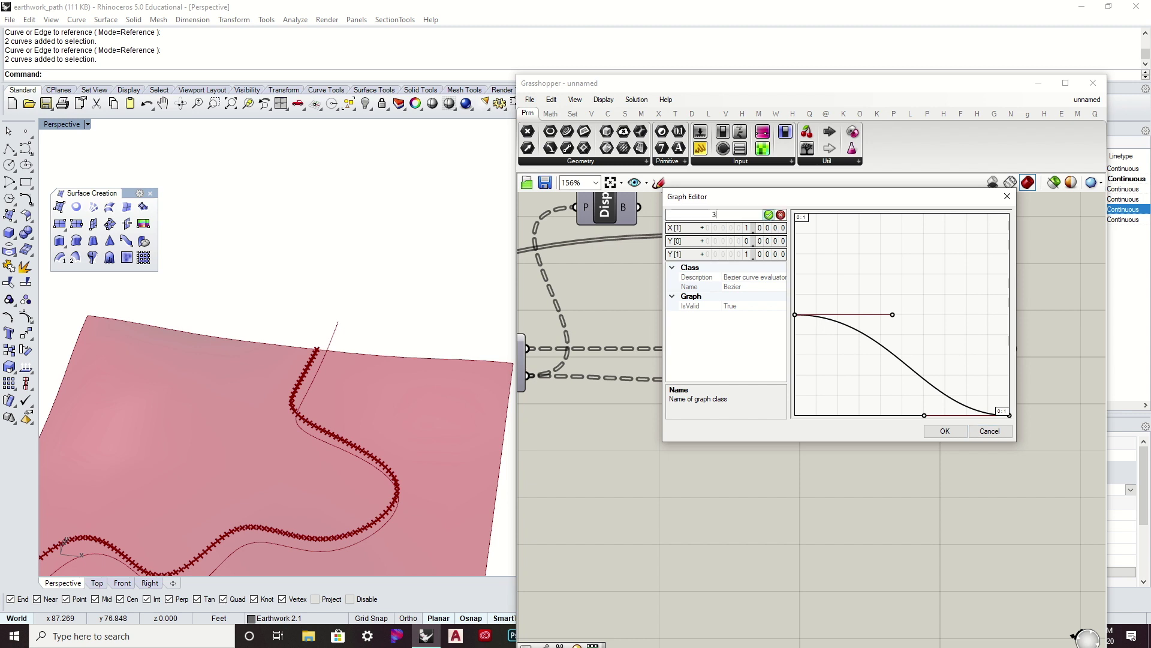
key("Return")
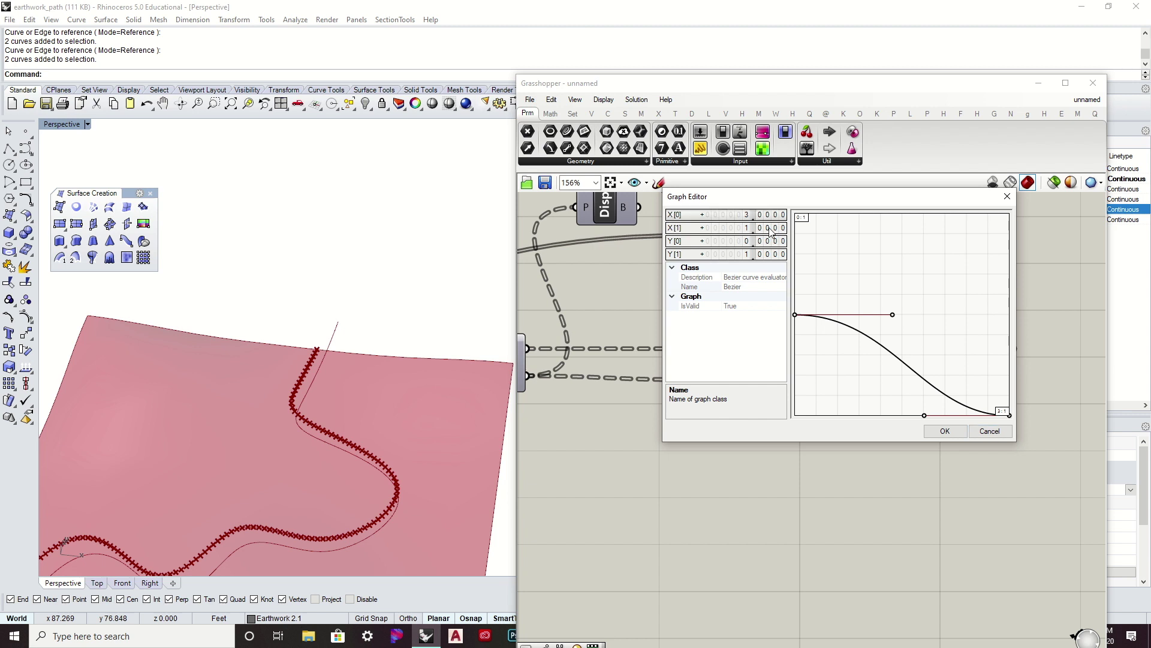
double_click(772, 230)
type("4")
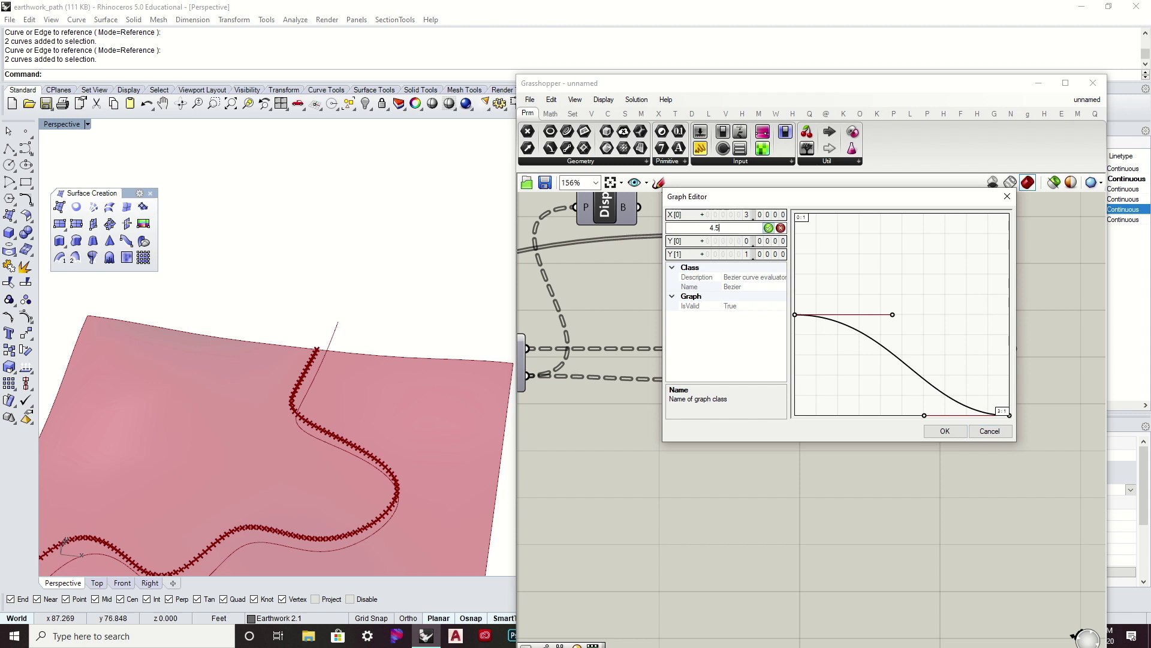
type(".5")
key("Return")
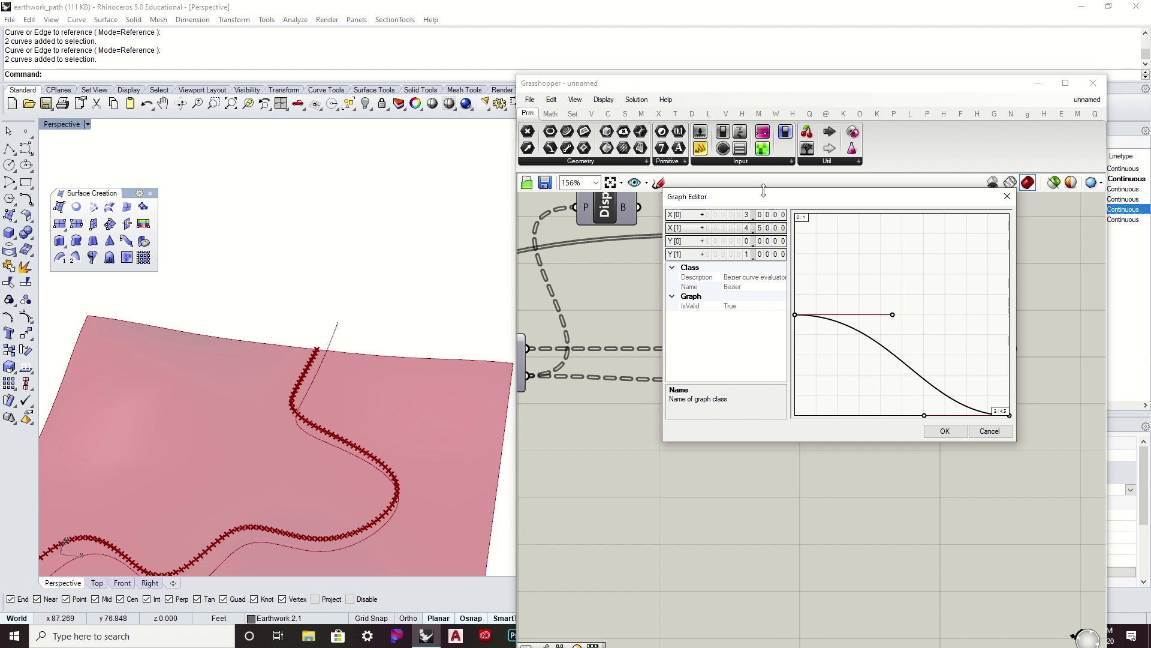
left_click(945, 431)
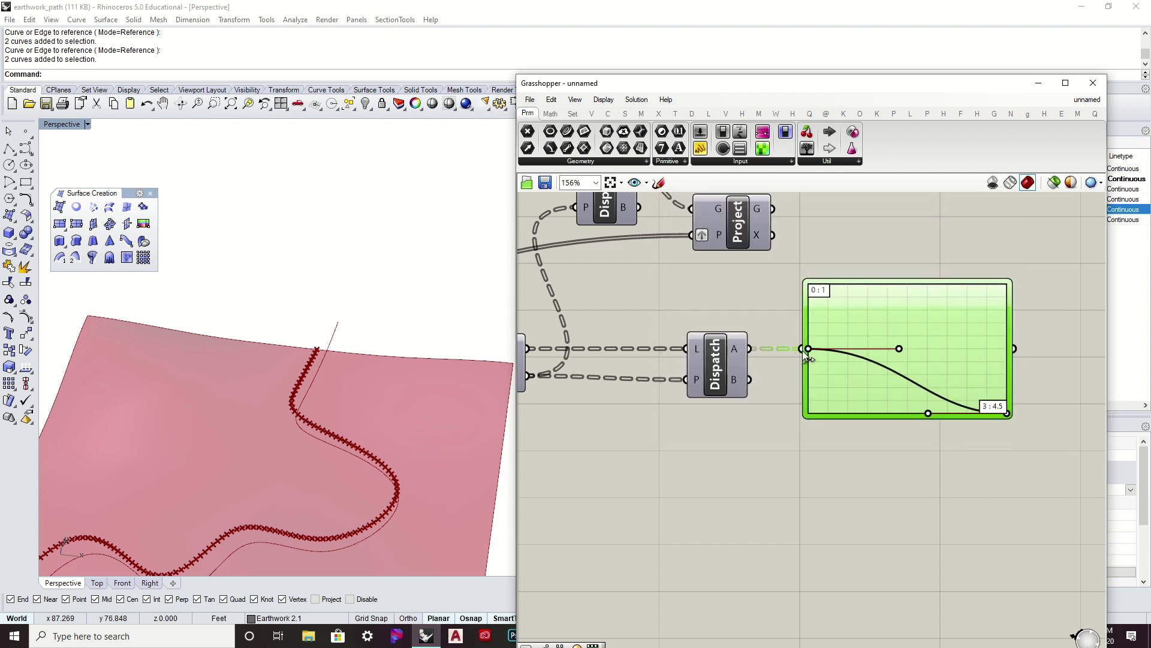
Add a Move component beyond the Graph Mapper and feed its geometry input from Project's G output
scroll(867, 342, "down", 2)
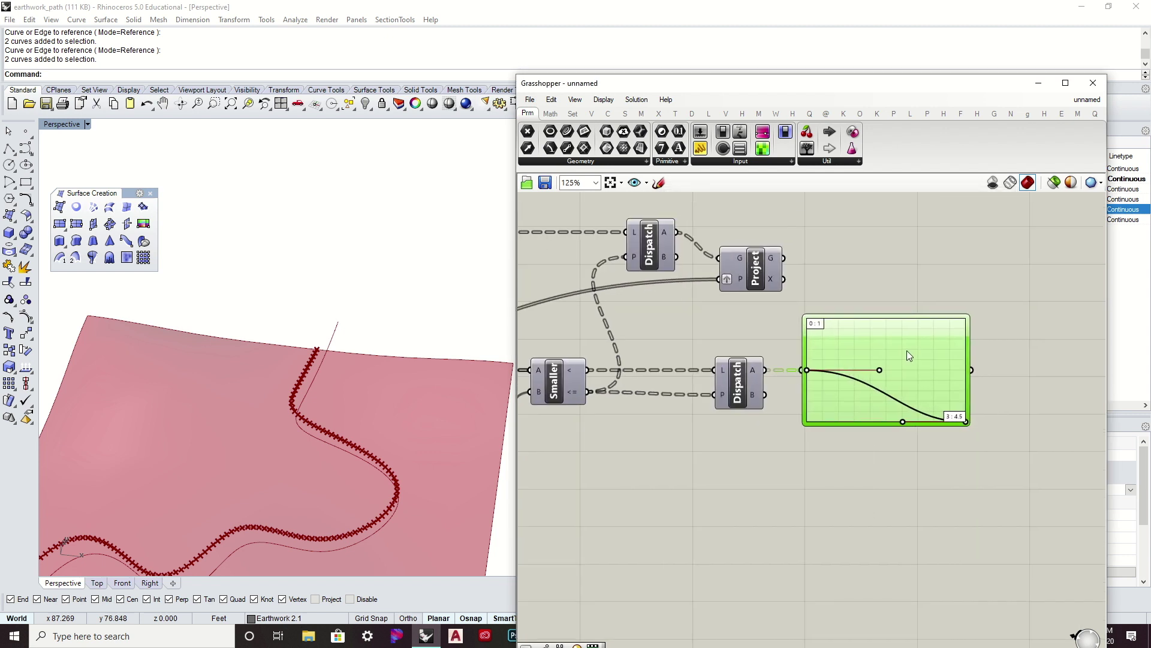
scroll(887, 237, "down", 2)
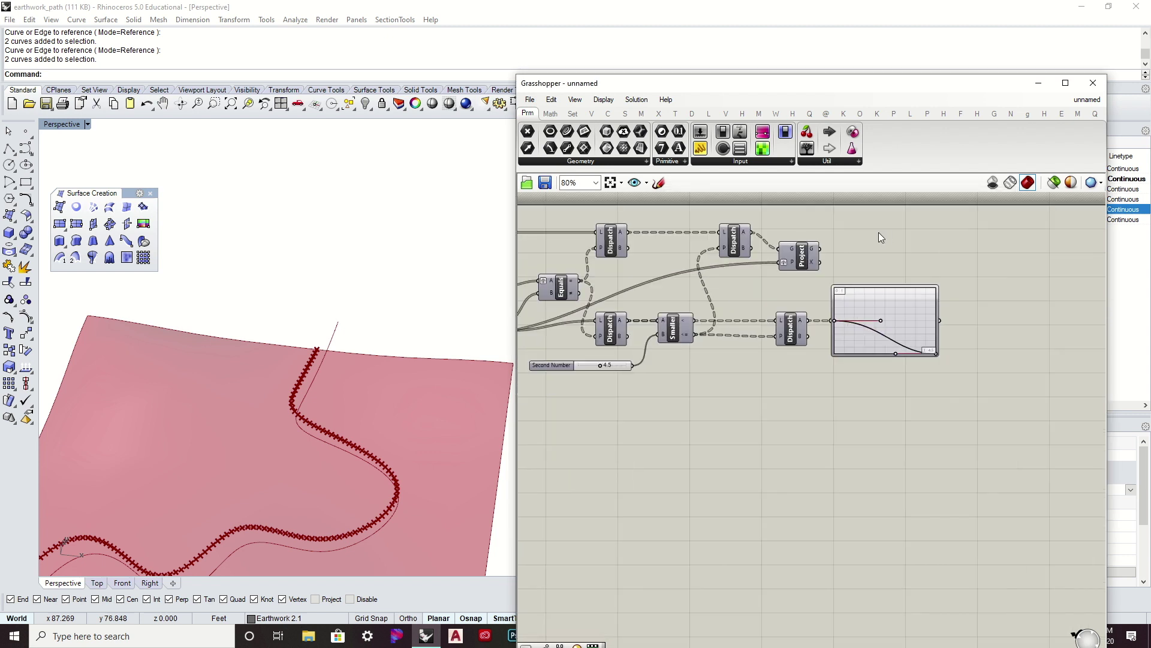
right_click_drag(879, 232, 823, 254)
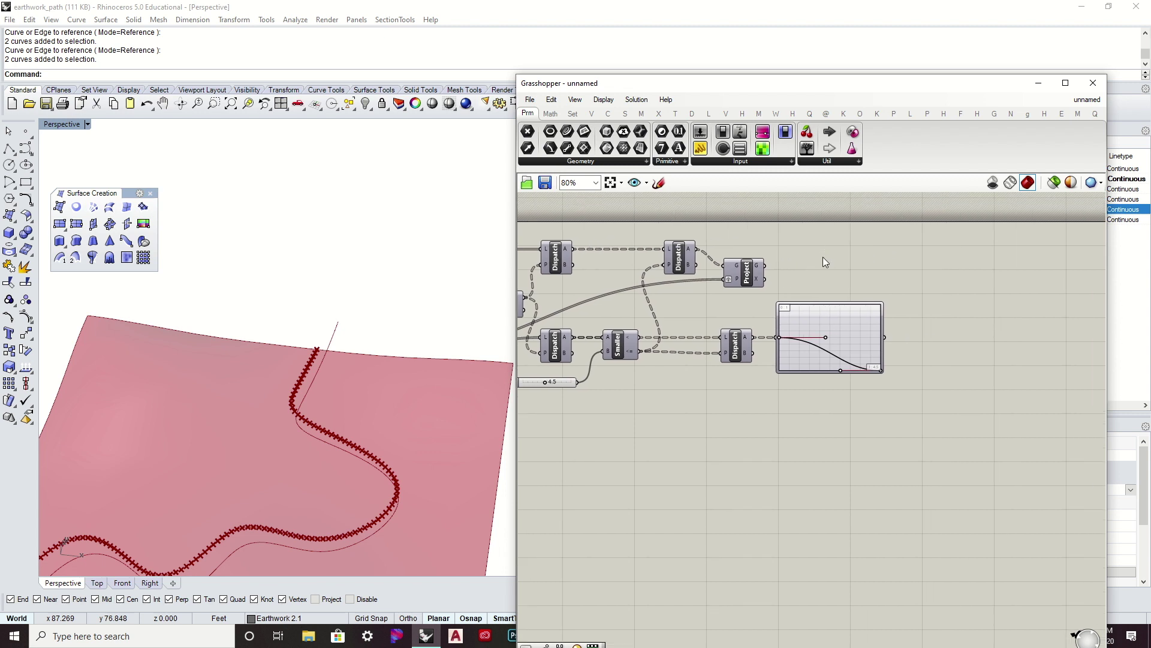
double_click(823, 256)
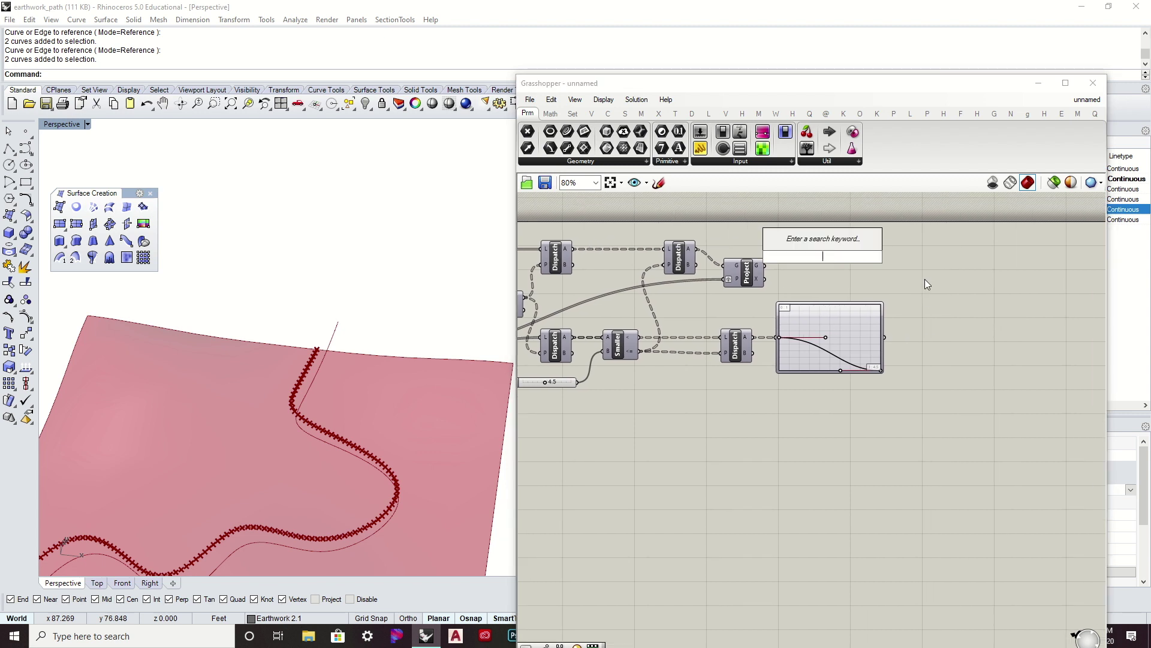
type("move")
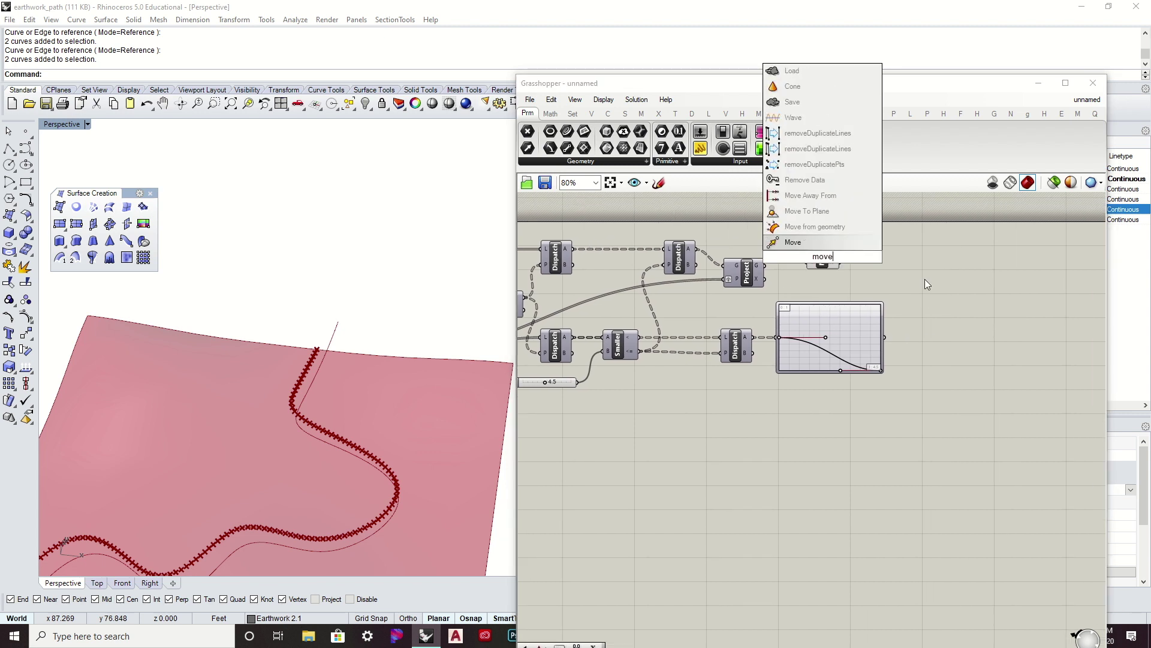
key("Return")
left_click_drag(828, 258, 922, 277)
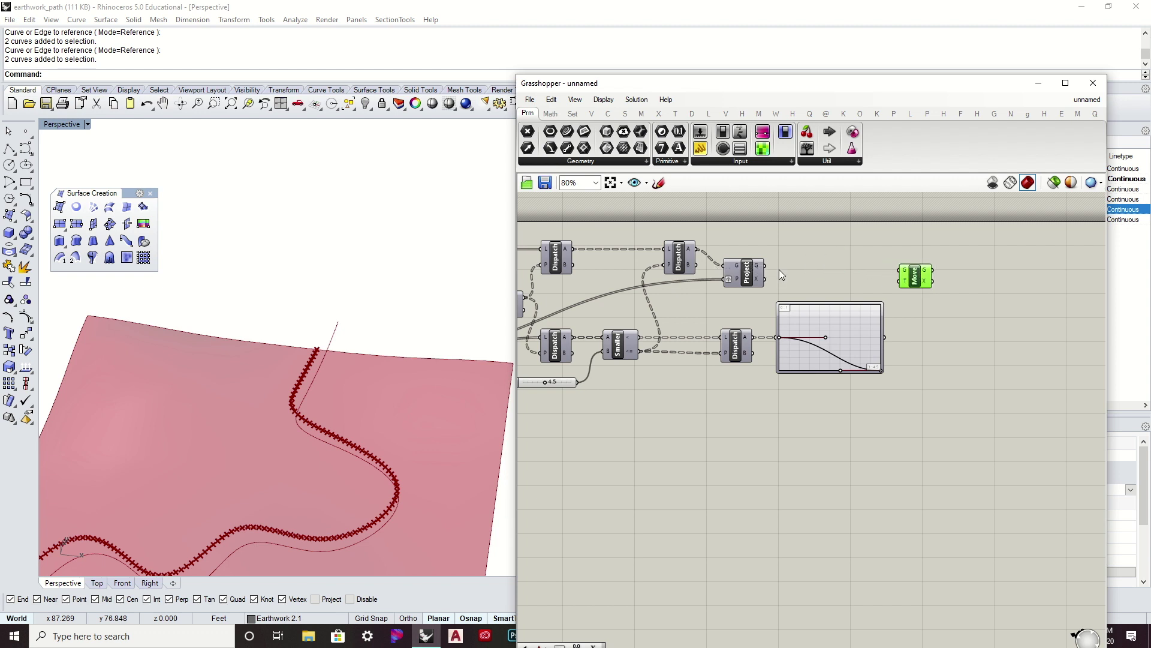
left_click_drag(766, 267, 943, 283)
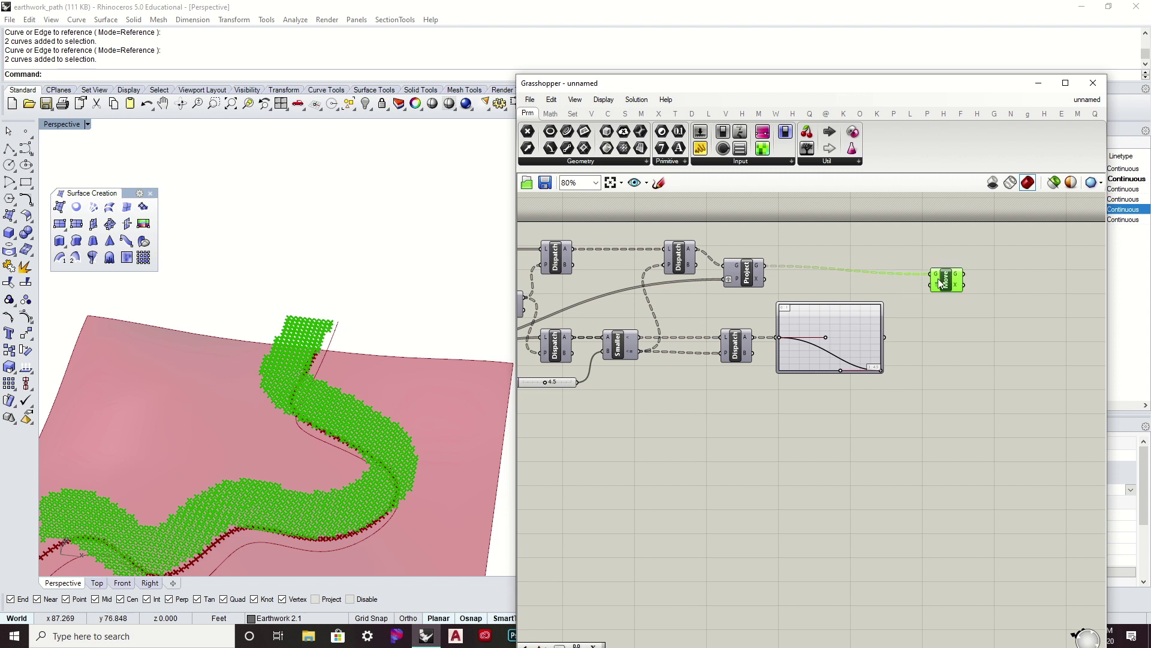
Add a Unit Z component fed by the Graph Mapper and wire its vector into Move's T input
double_click(897, 394)
type("unit z")
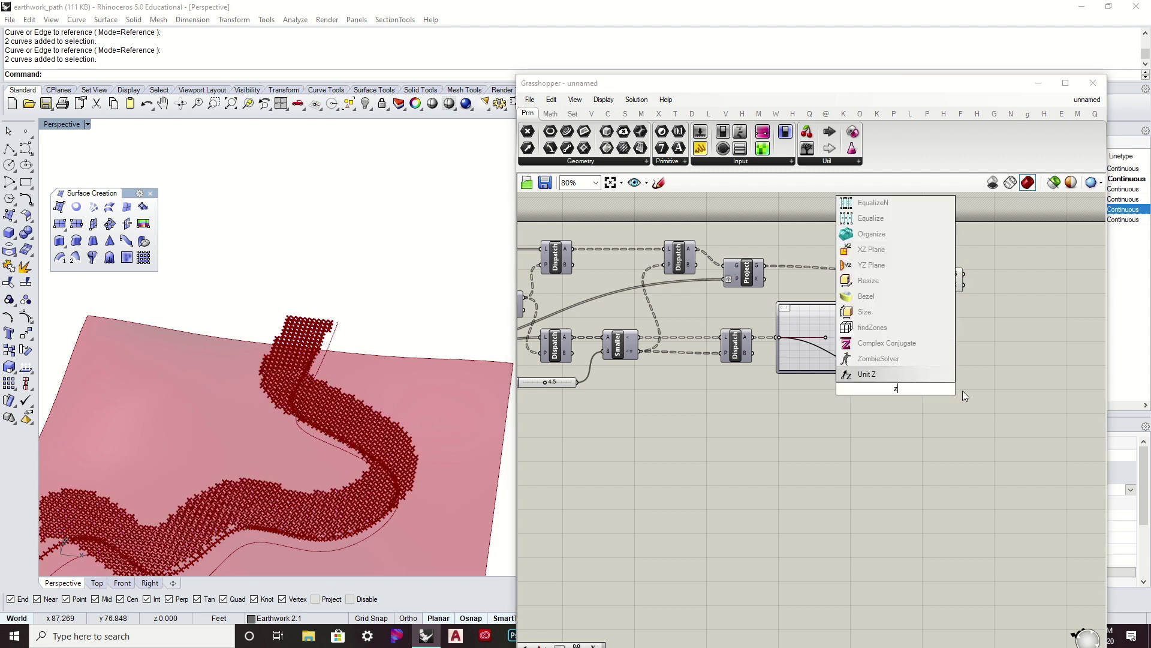
key("Return")
scroll(910, 339, "up", 4)
left_click_drag(861, 330, 950, 227)
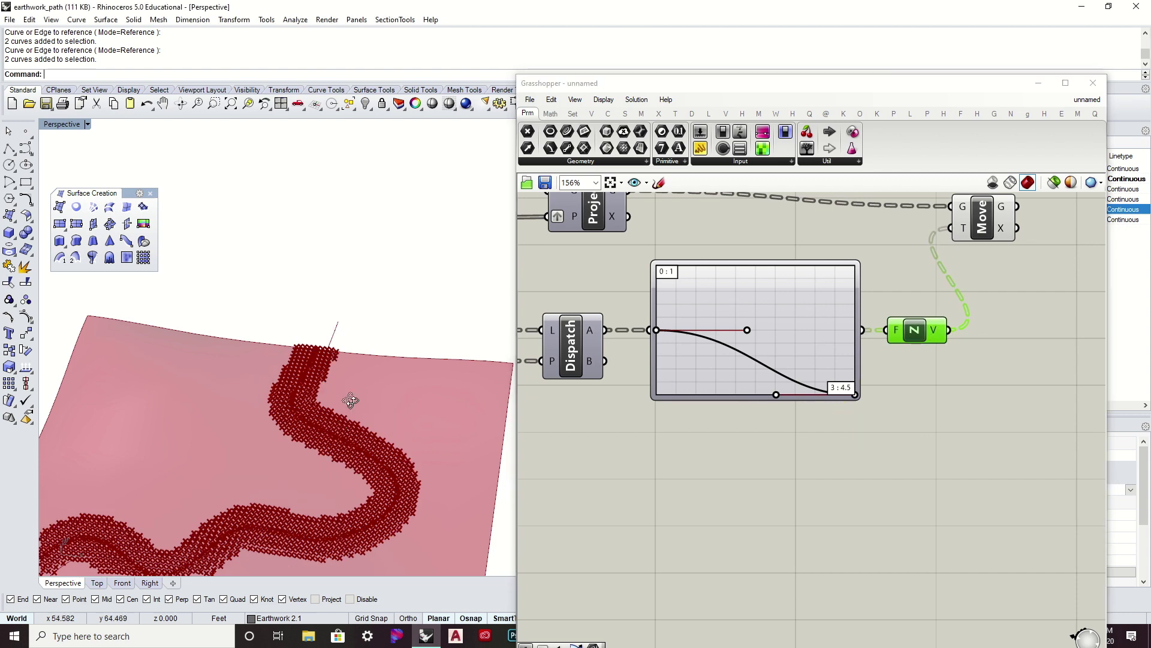
Turn on the Project component's preview and compare the projected points with the moved ones
right_click_drag(358, 397, 301, 357)
right_click_drag(826, 196, 943, 286)
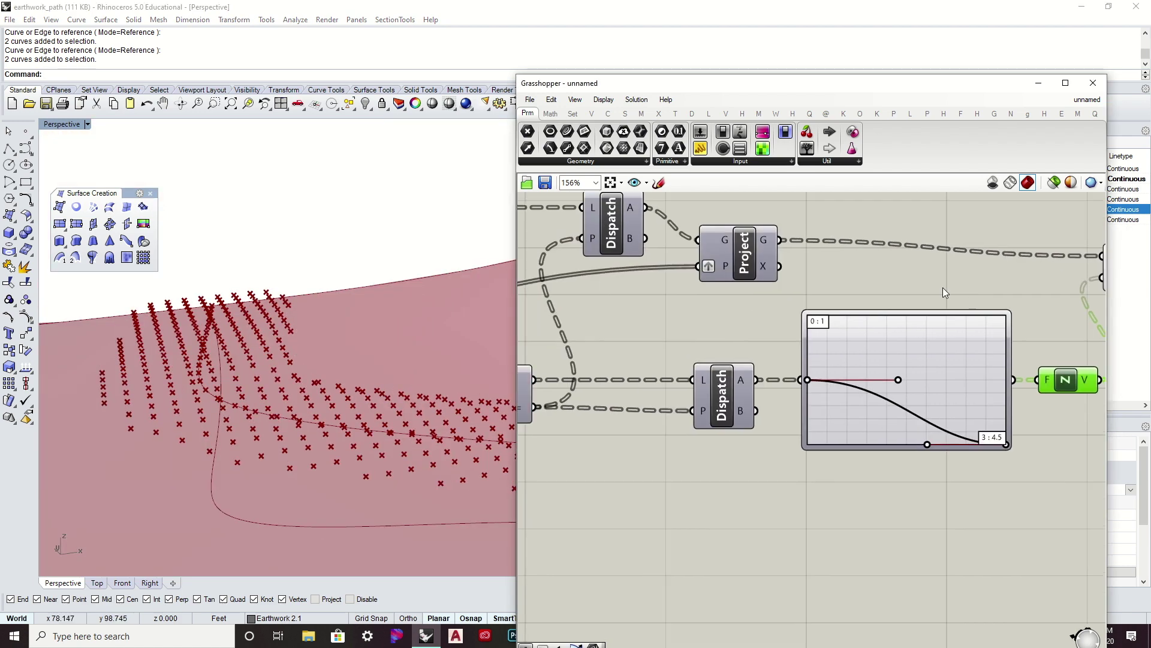
left_click(759, 268)
right_click(756, 264)
left_click(804, 287)
right_click_drag(258, 354, 305, 390)
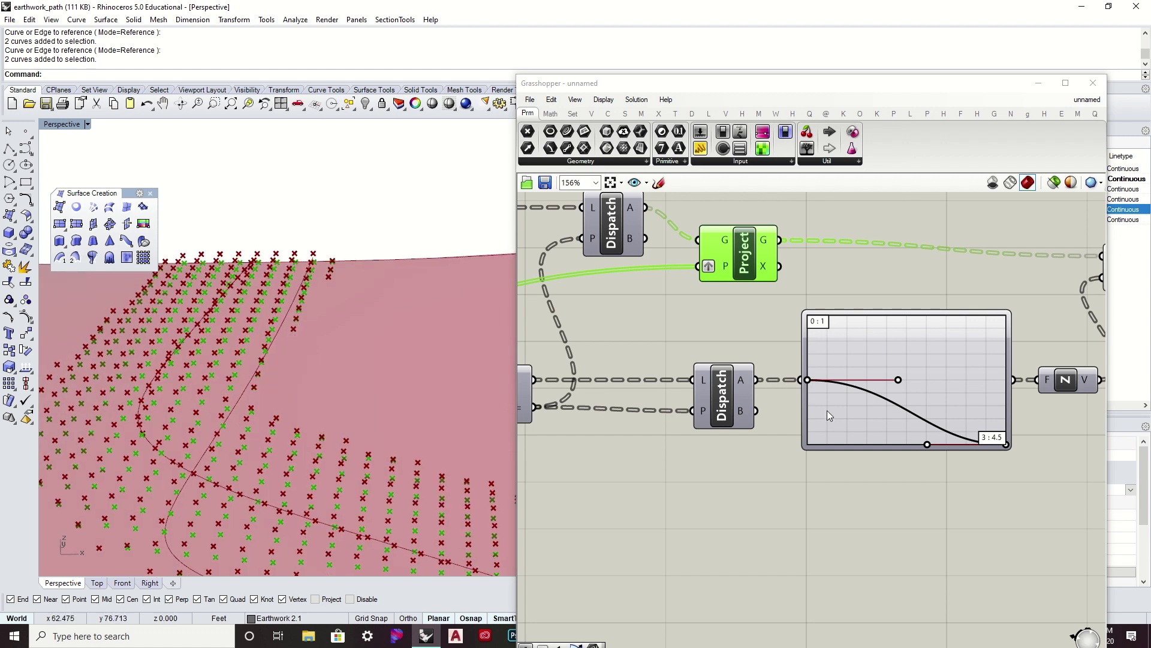
Lengthen the Bezier end handle along the graph's base and set the Graph Mapper's lower X limit to 2
left_click_drag(927, 446, 894, 453)
mouse_move(290, 415)
right_mouse_down()
mouse_move(307, 352)
mouse_move(280, 314)
mouse_move(270, 324)
mouse_move(285, 398)
right_mouse_up()
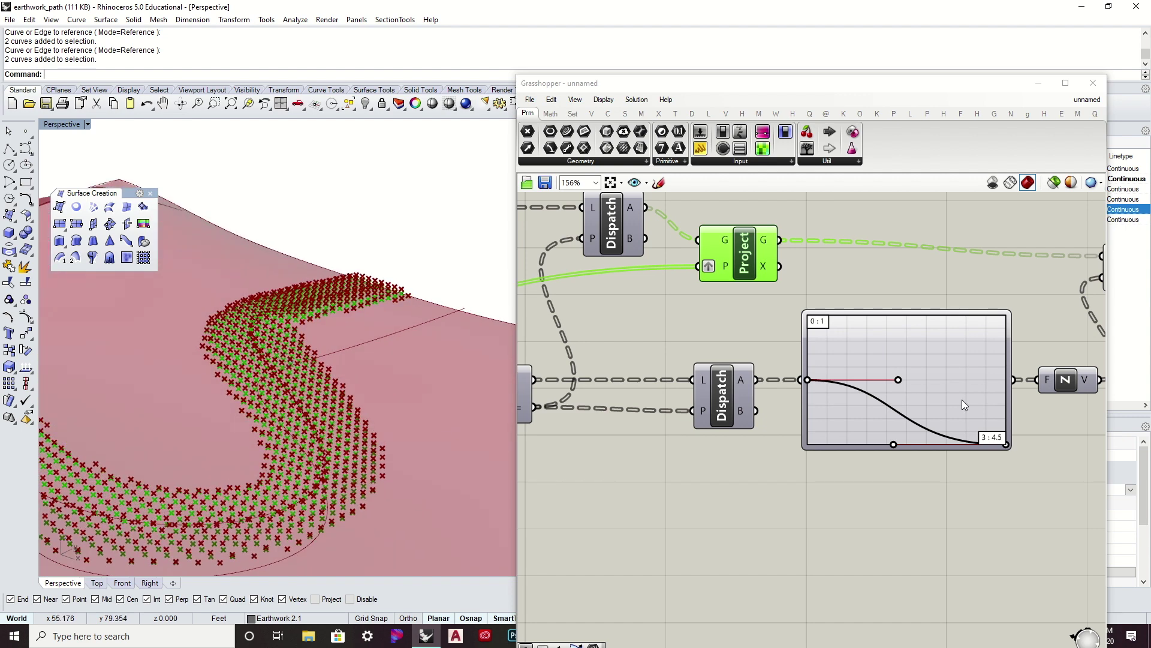
double_click(900, 351)
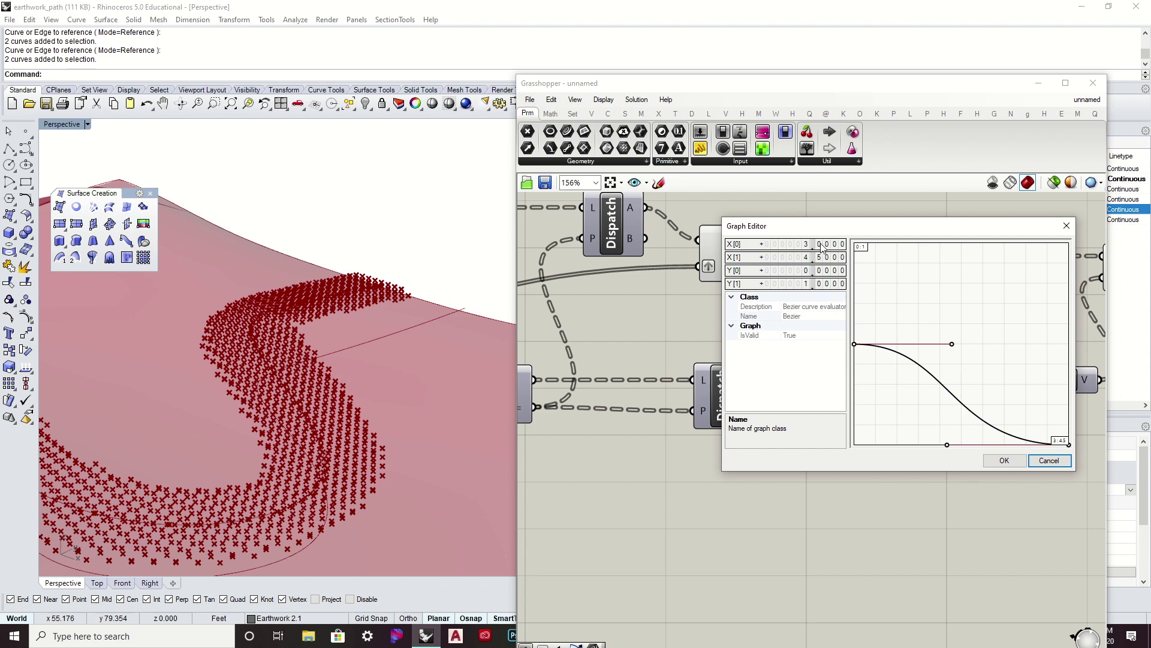
double_click(821, 245)
type("2")
key("Return")
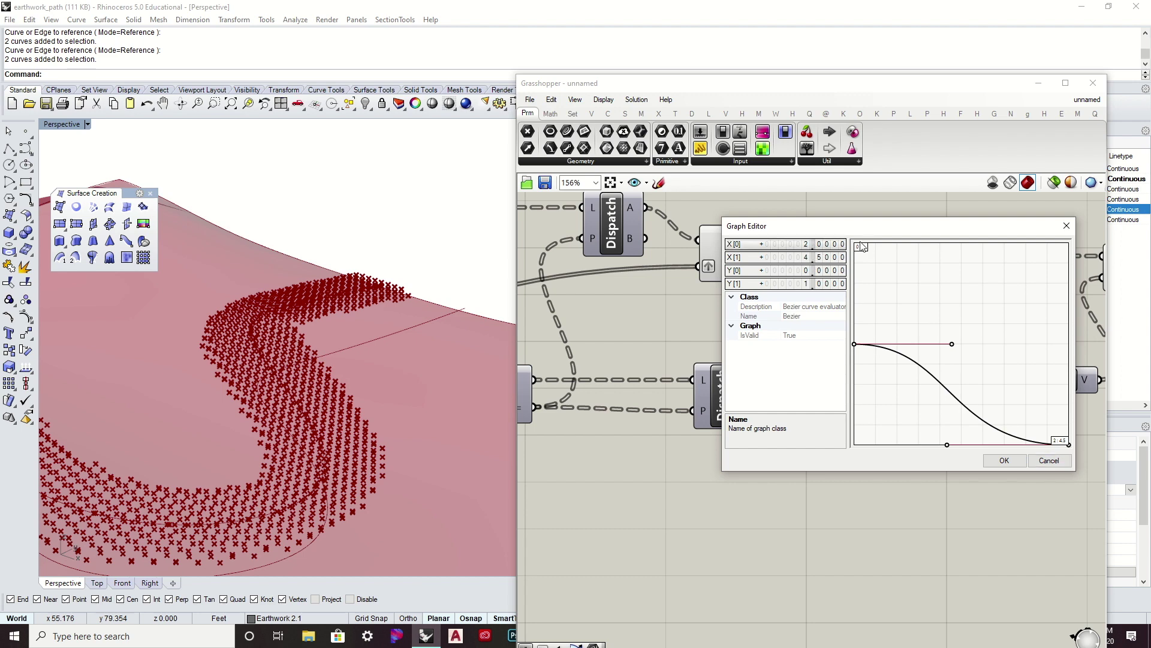
left_click(1004, 461)
Compare the moved points with the projected ones up close and turn off the Project component's preview
right_click_drag(329, 422, 337, 319)
scroll(322, 391, "up", 5)
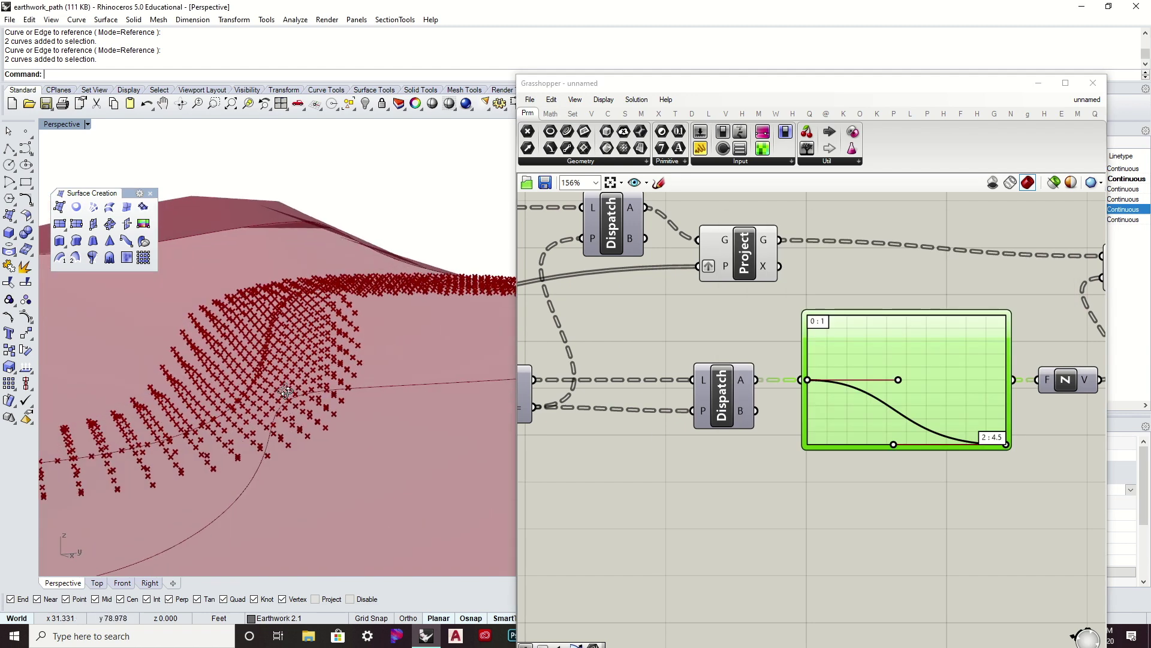
scroll(337, 319, "up", 3)
left_click(744, 245)
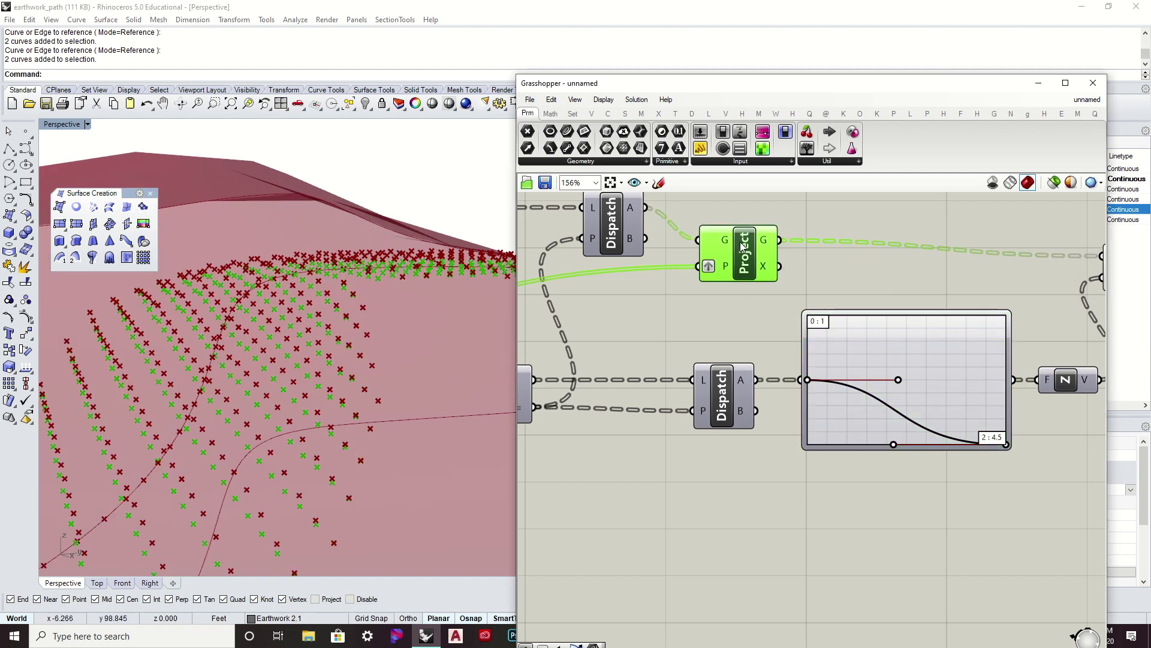
right_click(744, 246)
left_click(780, 267)
right_click_drag(336, 396, 376, 414)
left_click(943, 250)
Nudge the Project component slightly lower to straighten its wire to Move
scroll(922, 251, "down", 3)
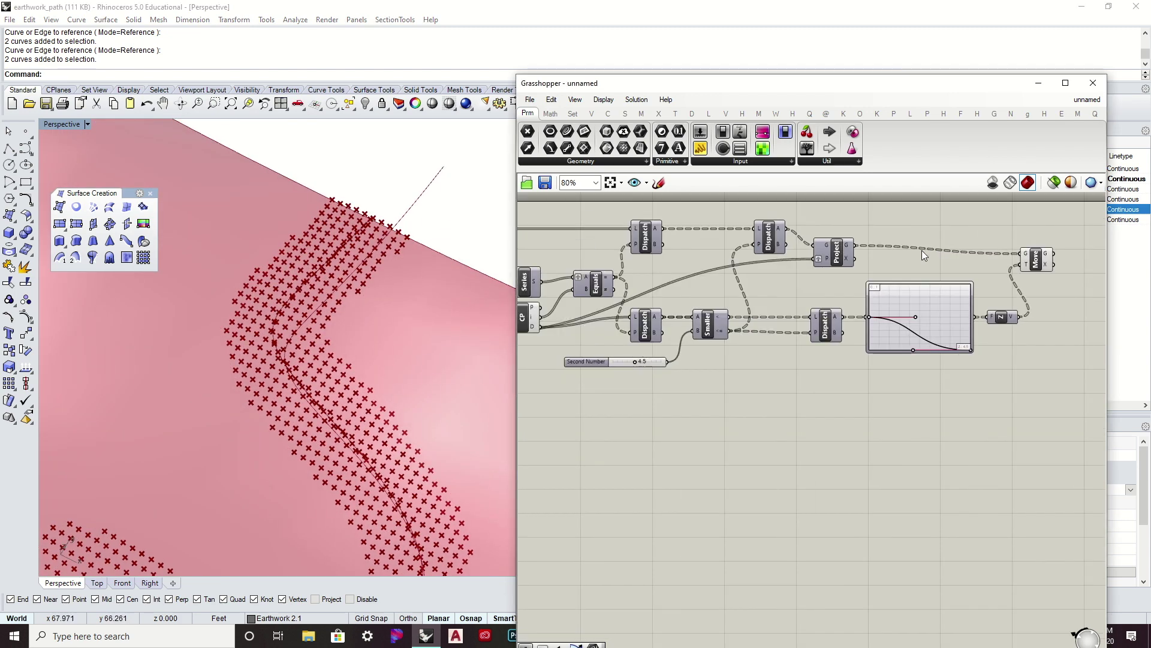
right_click_drag(923, 254, 890, 268)
left_click_drag(750, 264, 809, 281)
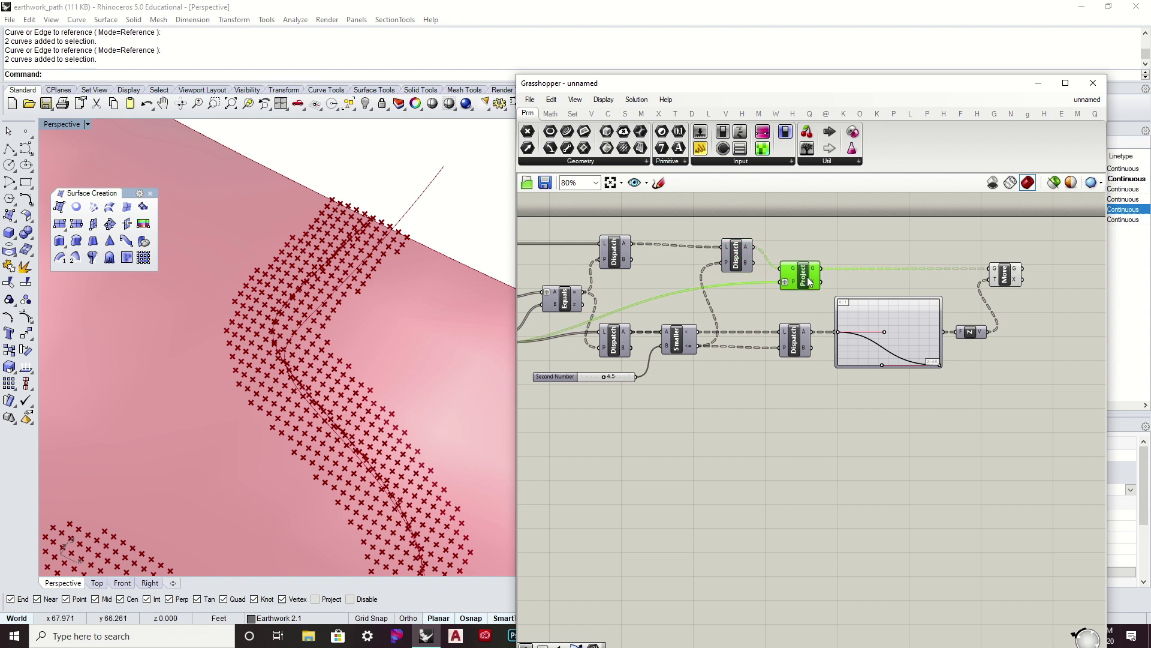
right_click_drag(549, 334, 550, 327)
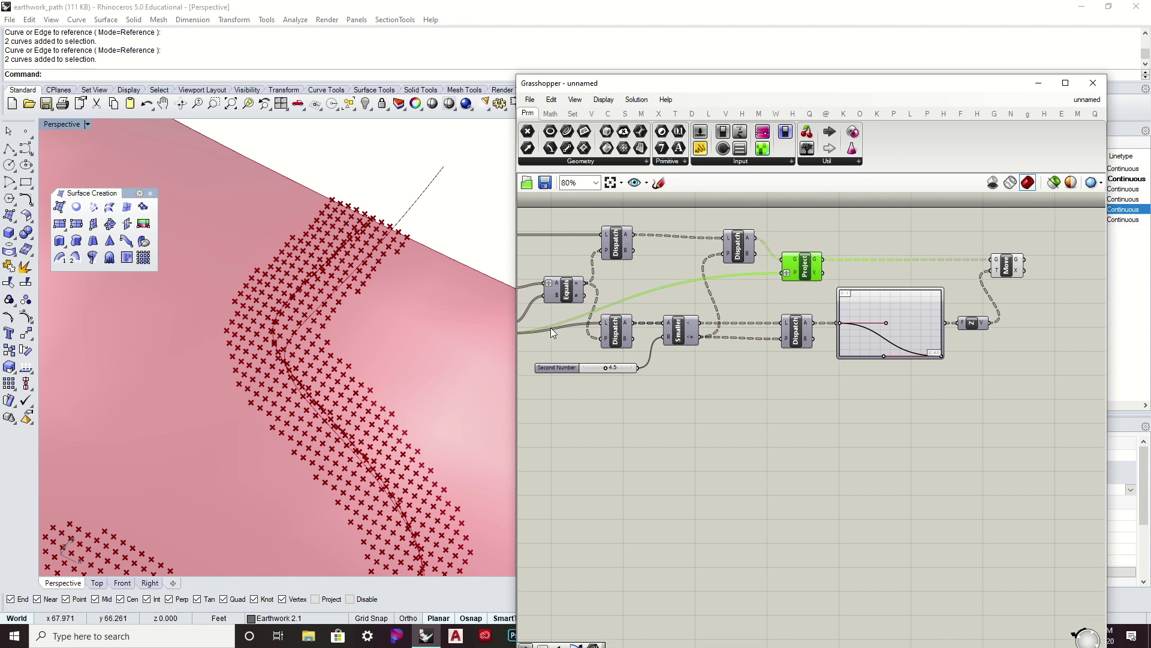
Inspect the moved points along the path and graft the Move component's G output
left_click(1013, 263)
right_click_drag(407, 435, 435, 363)
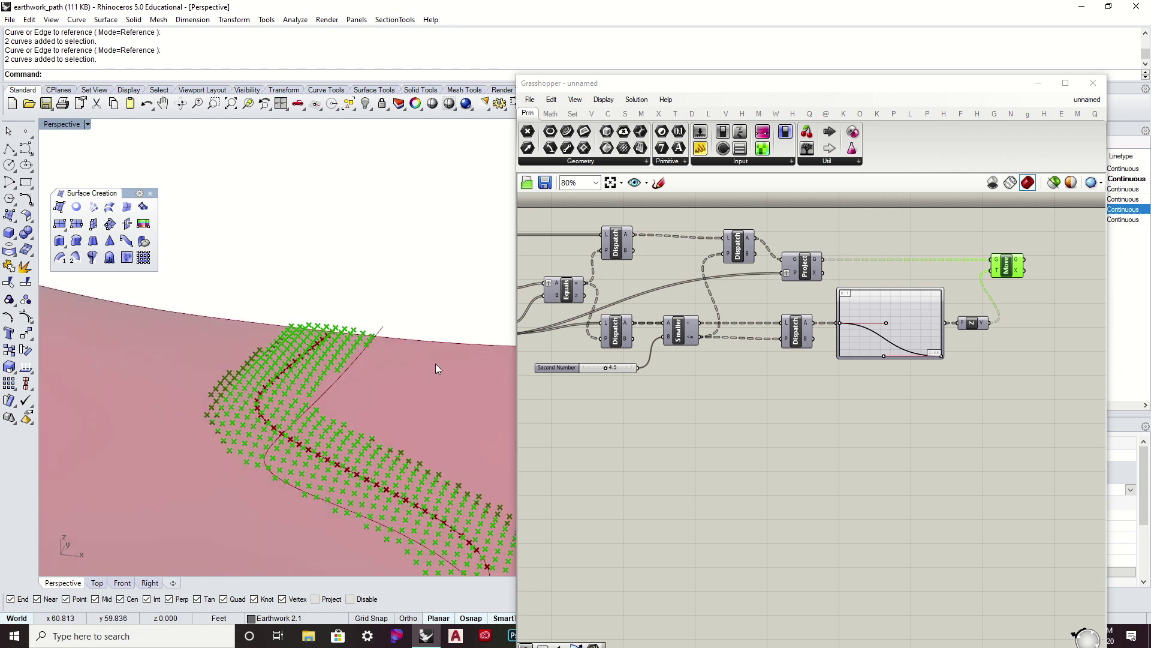
right_click_drag(693, 389, 717, 405)
right_click_drag(464, 376, 366, 458)
right_click_drag(677, 405, 779, 469)
right_click_drag(1076, 428, 951, 430)
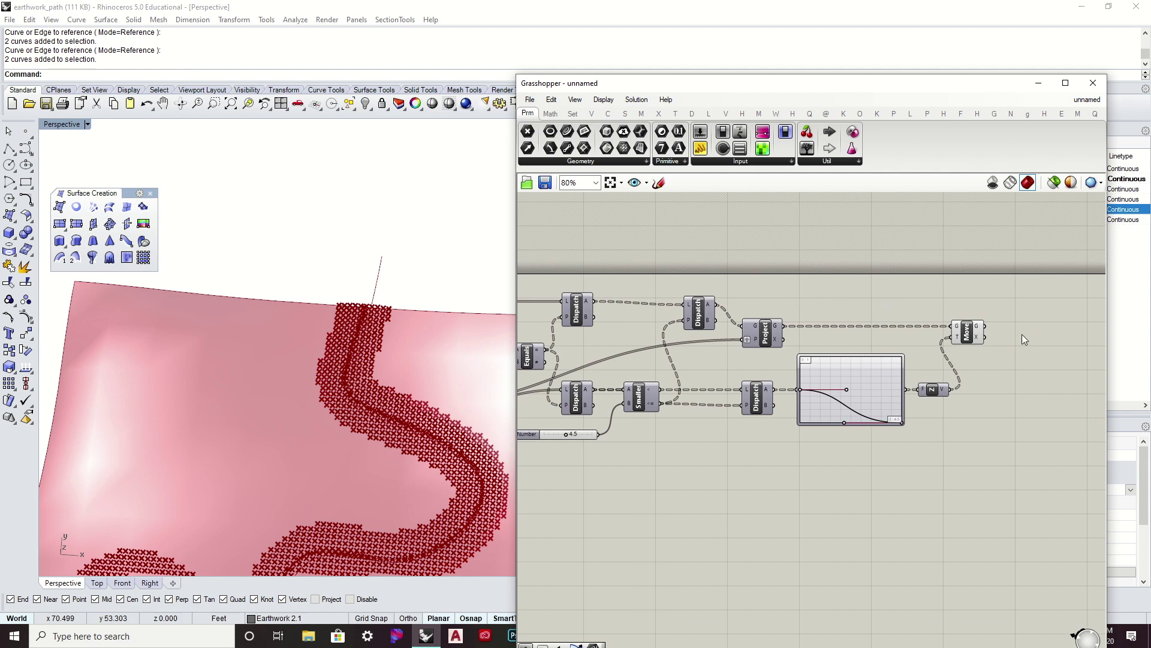
right_click(977, 333)
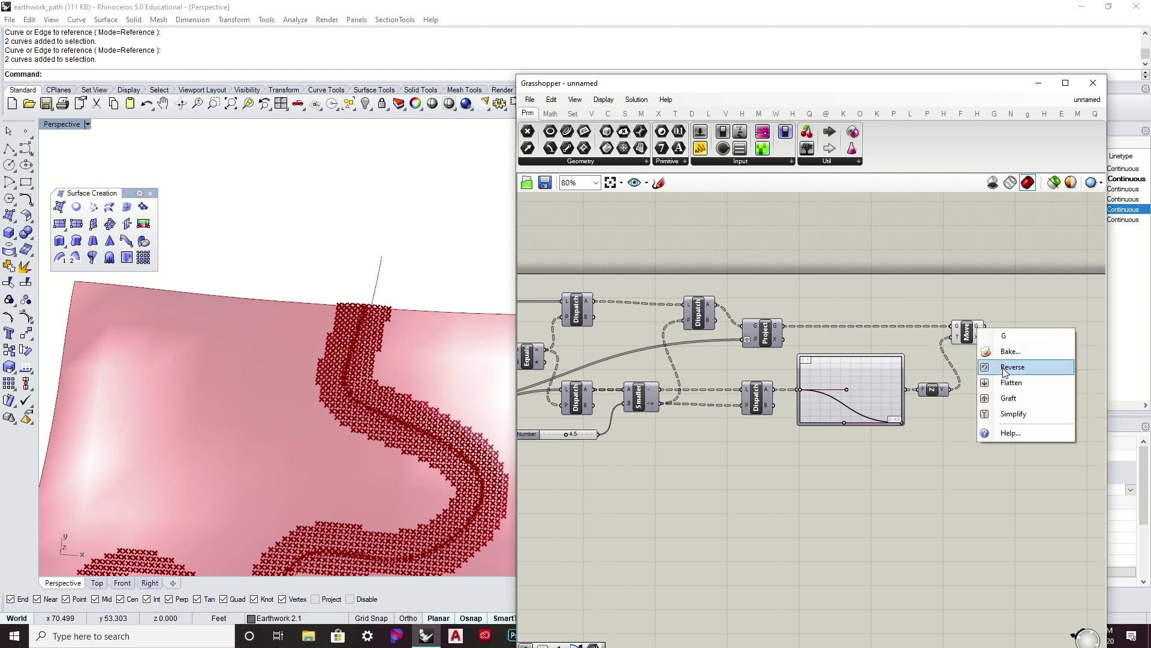
left_click(1008, 397)
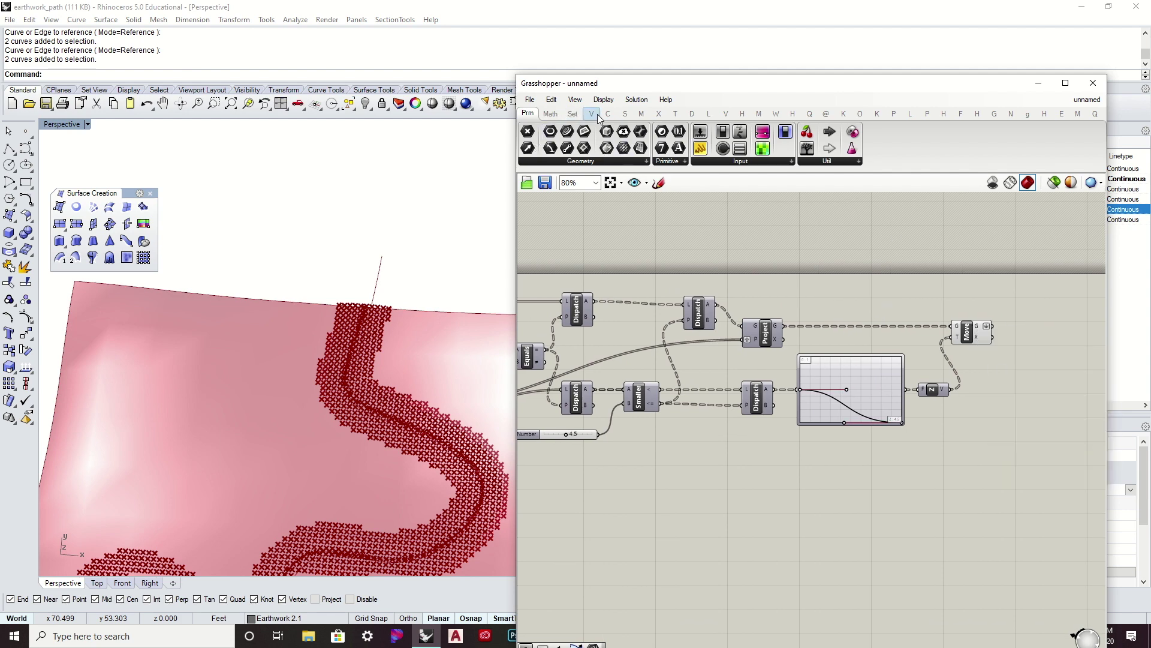
Place a Replace Items component above the Dispatch row and feed its L input from Divide Surface's P output
left_click(574, 114)
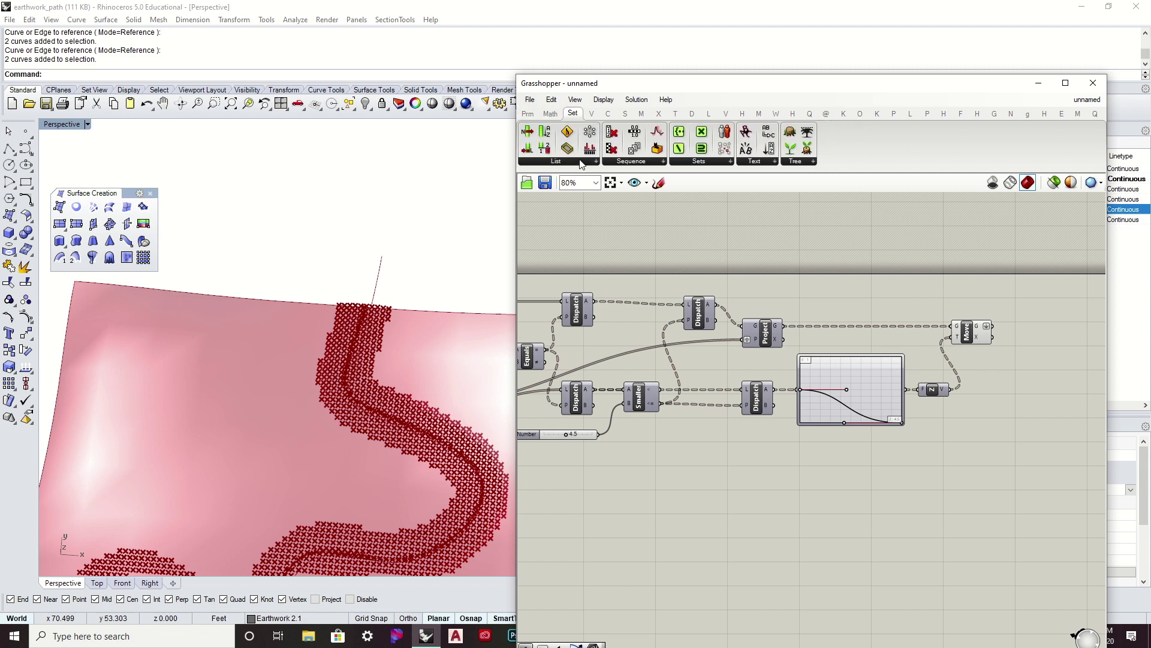
left_click(581, 162)
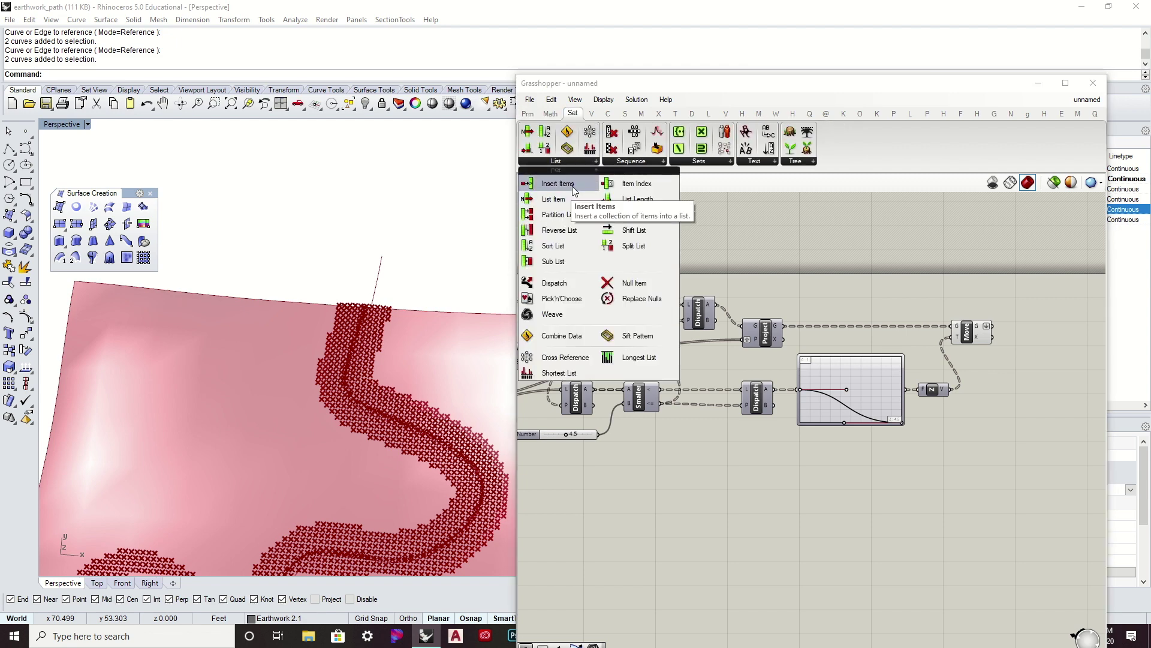
left_click_drag(627, 216, 574, 270)
right_click_drag(634, 262, 843, 299)
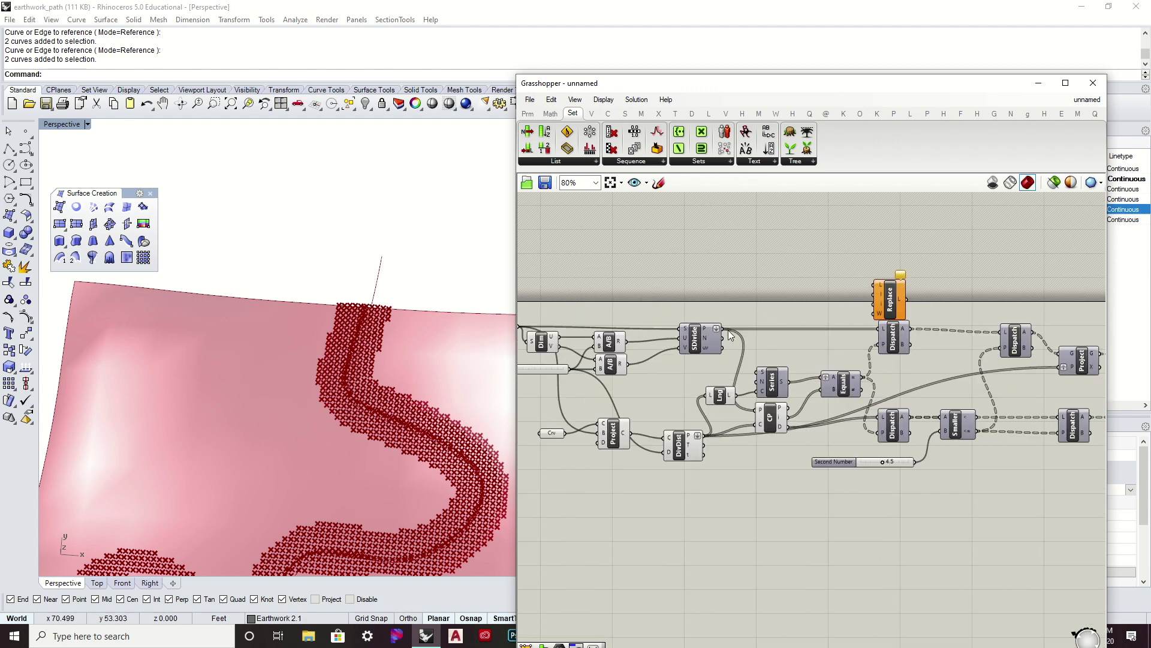
left_click_drag(868, 288, 922, 274)
right_click_drag(869, 300, 856, 301)
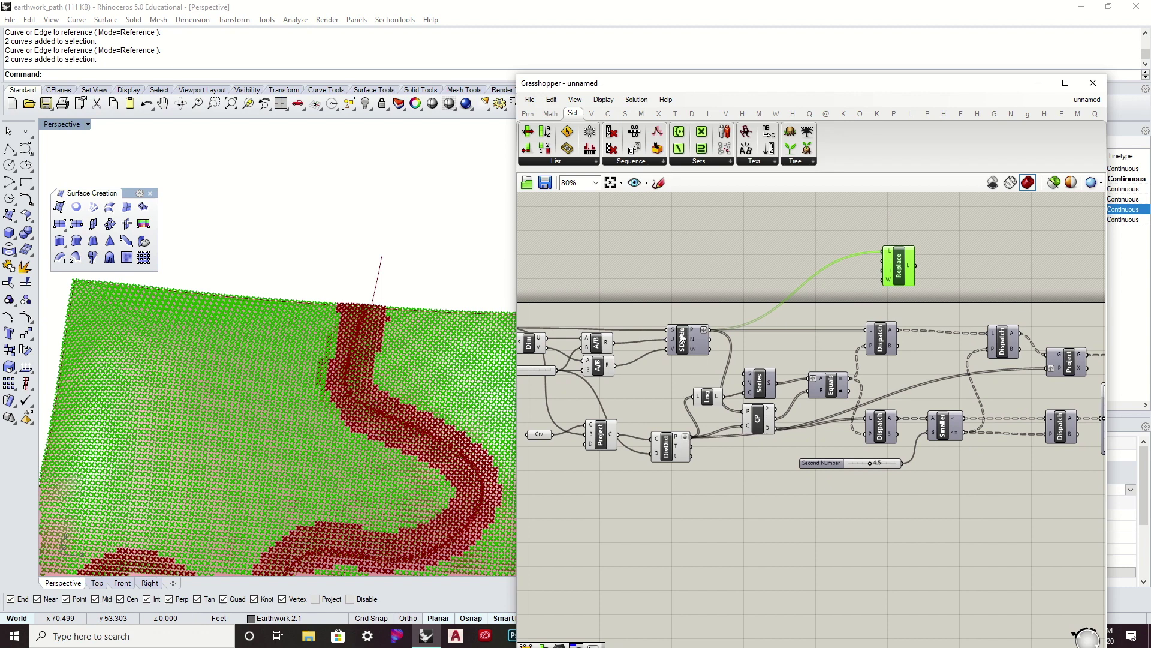
scroll(686, 340, "up", 2)
right_click_drag(829, 305, 586, 333)
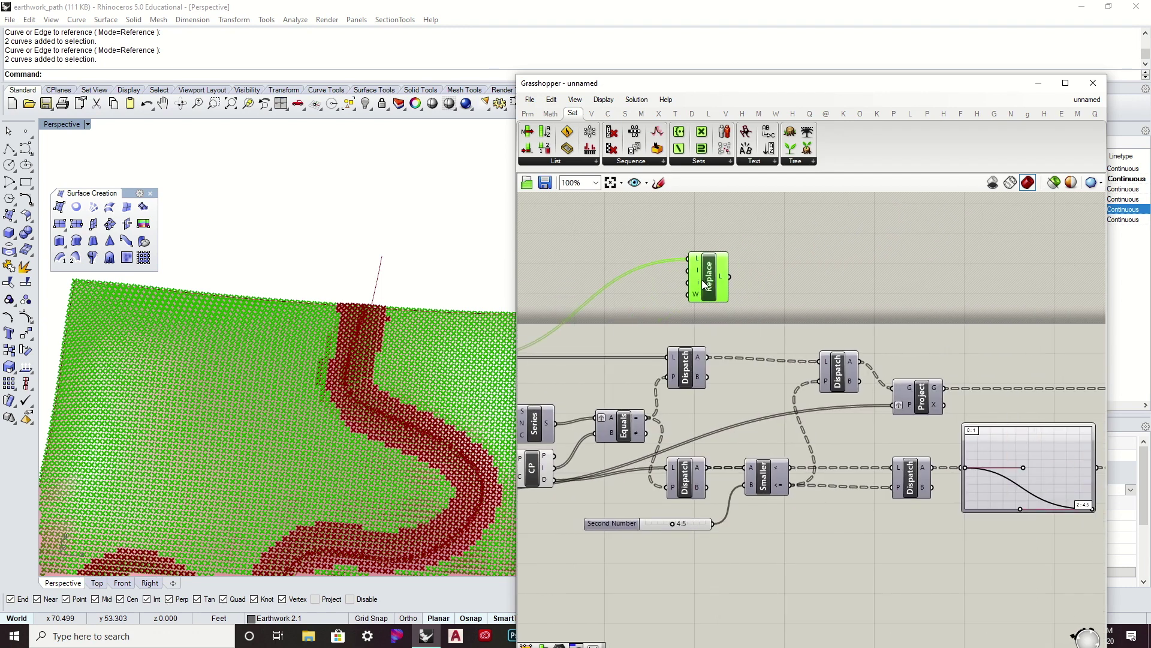
left_click_drag(704, 286, 755, 276)
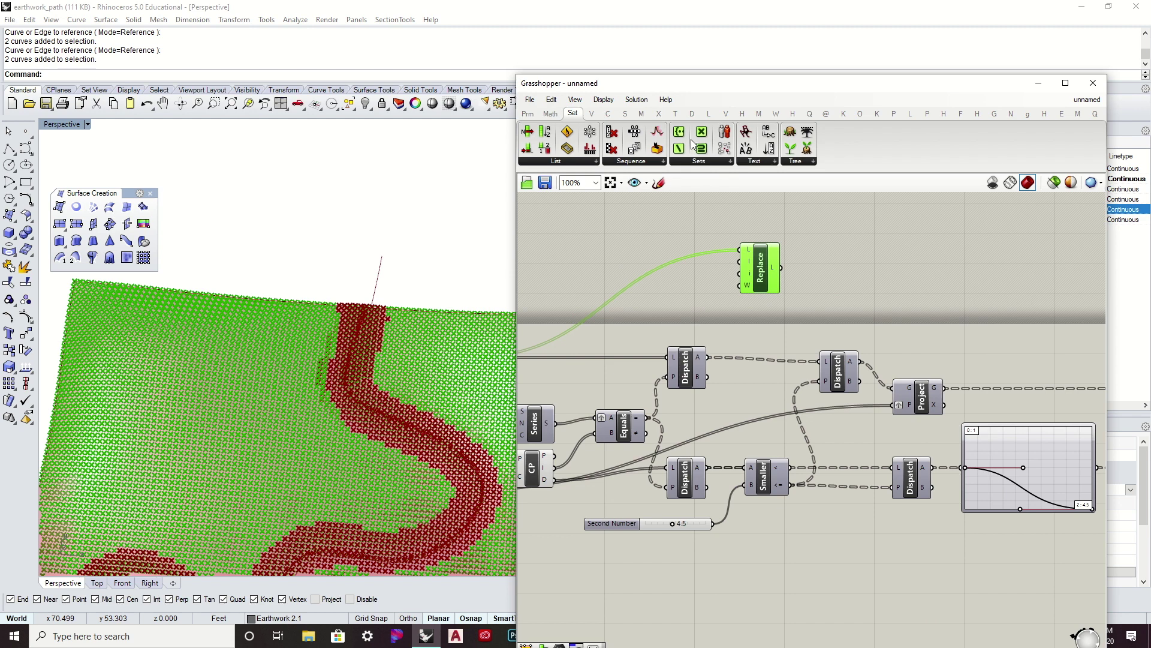
Add an Item Index component below Replace Items, feeding L from Divide Surface's P output and i from the upper Dispatch's A output
left_click(557, 162)
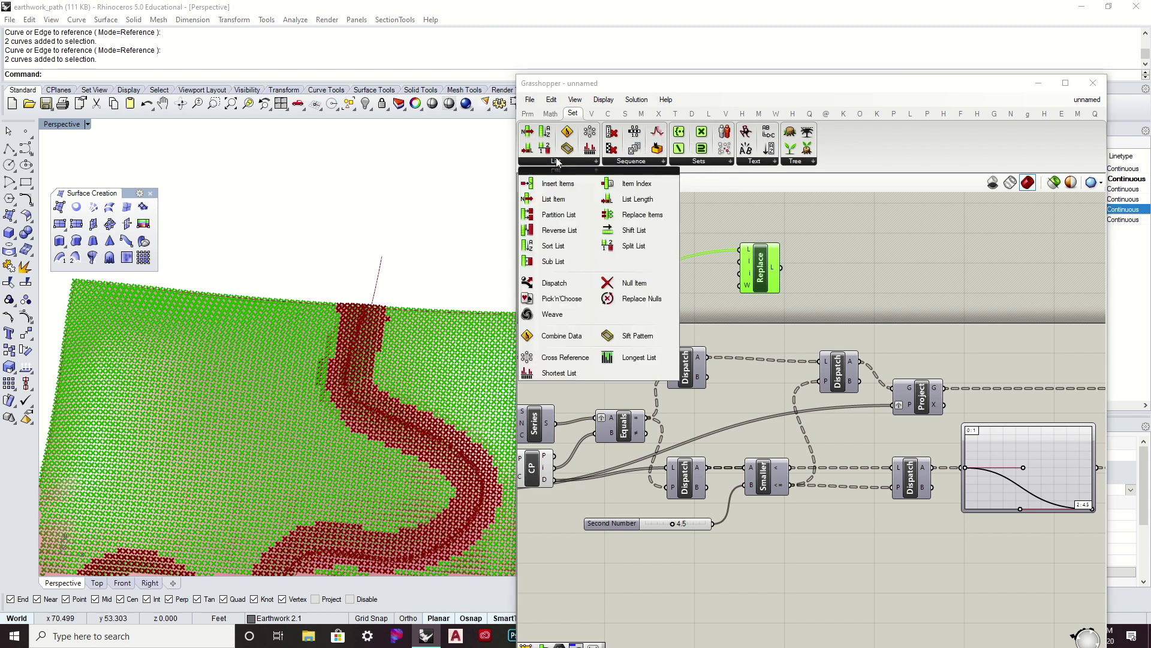
left_click(648, 191)
left_click(759, 320)
right_click_drag(759, 320, 852, 313)
left_click_drag(568, 351, 834, 313)
left_click_drag(803, 351, 839, 321)
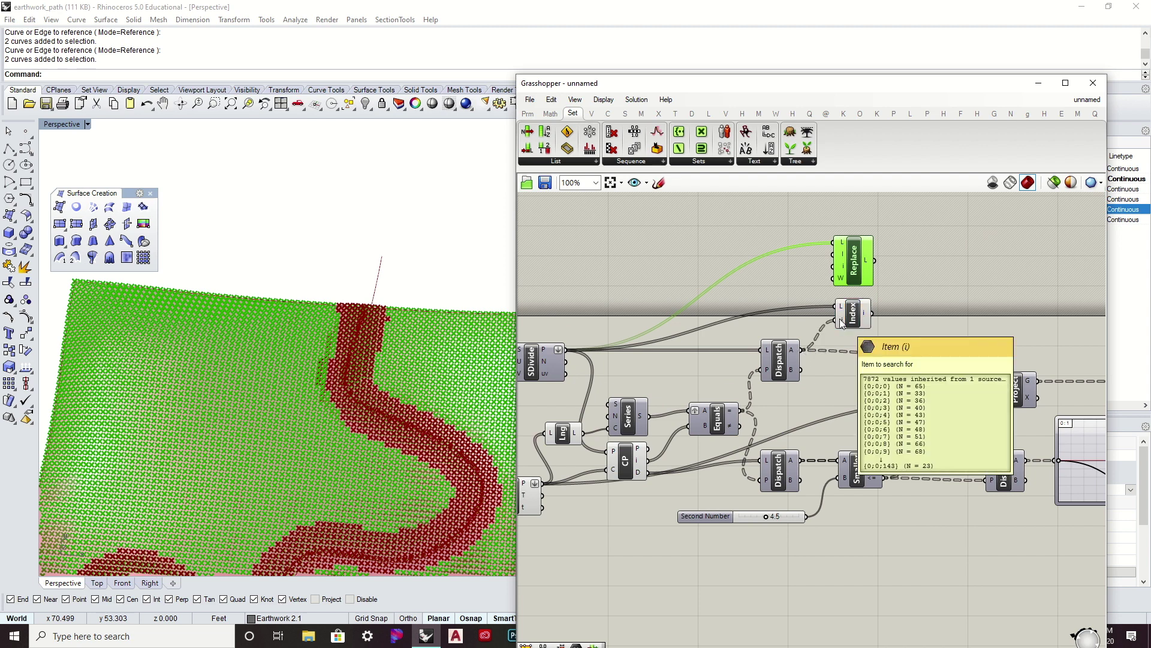
Flatten the Item Index component's i input
right_click(840, 318)
left_click(876, 423)
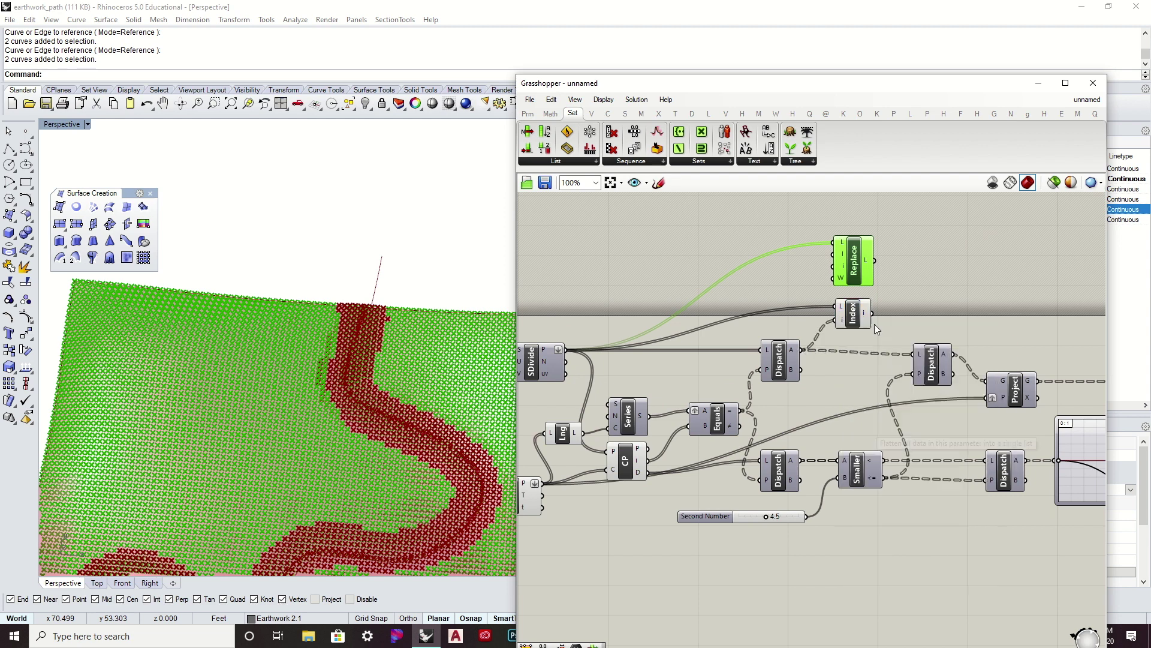
mouse_move(866, 316)
Position Item Index just above the first Dispatch and shift Project and the last lower Dispatch to make room
left_click_drag(852, 314, 852, 322)
right_click_drag(855, 322, 740, 335)
left_click_drag(750, 294, 760, 289)
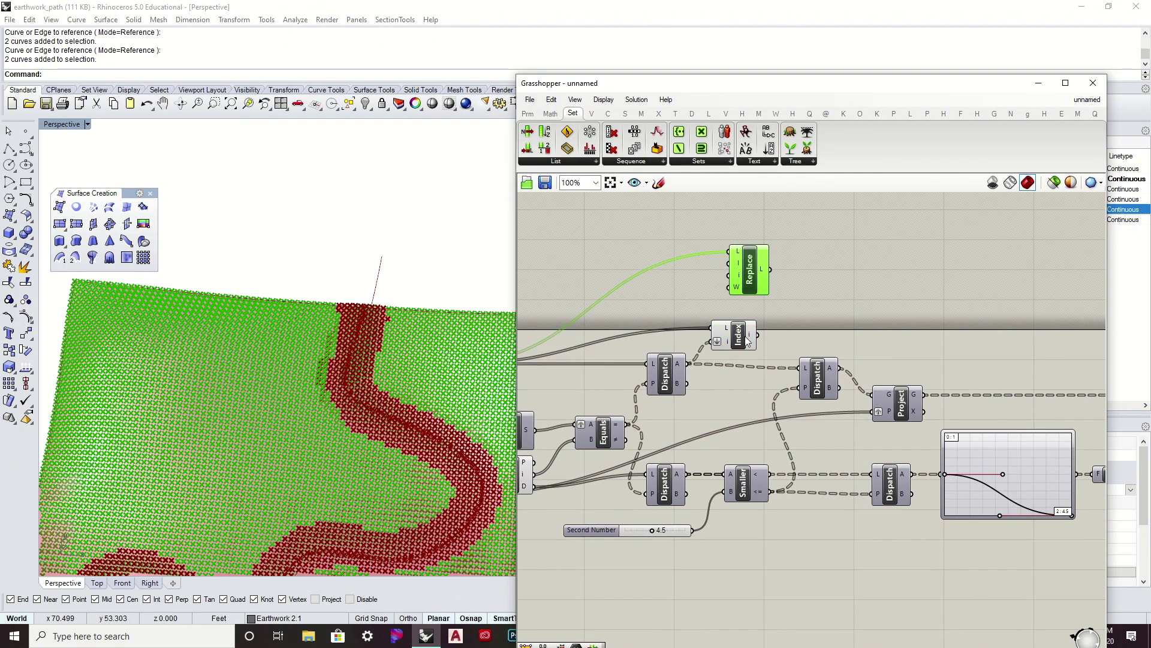
left_click(746, 343)
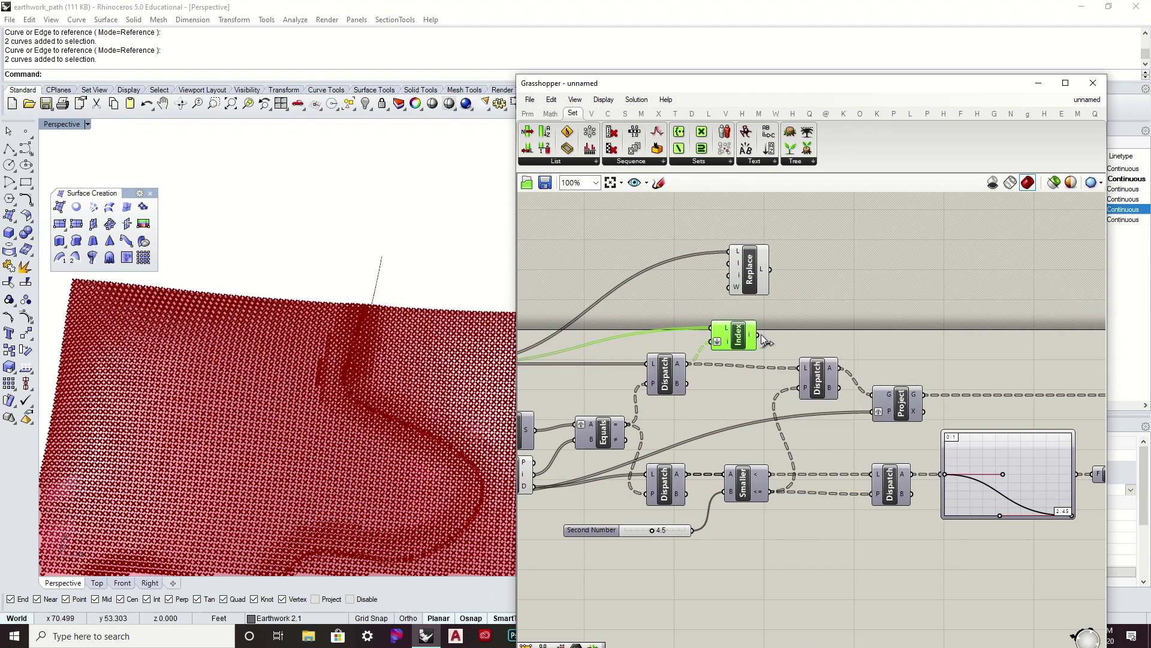
left_click(833, 390)
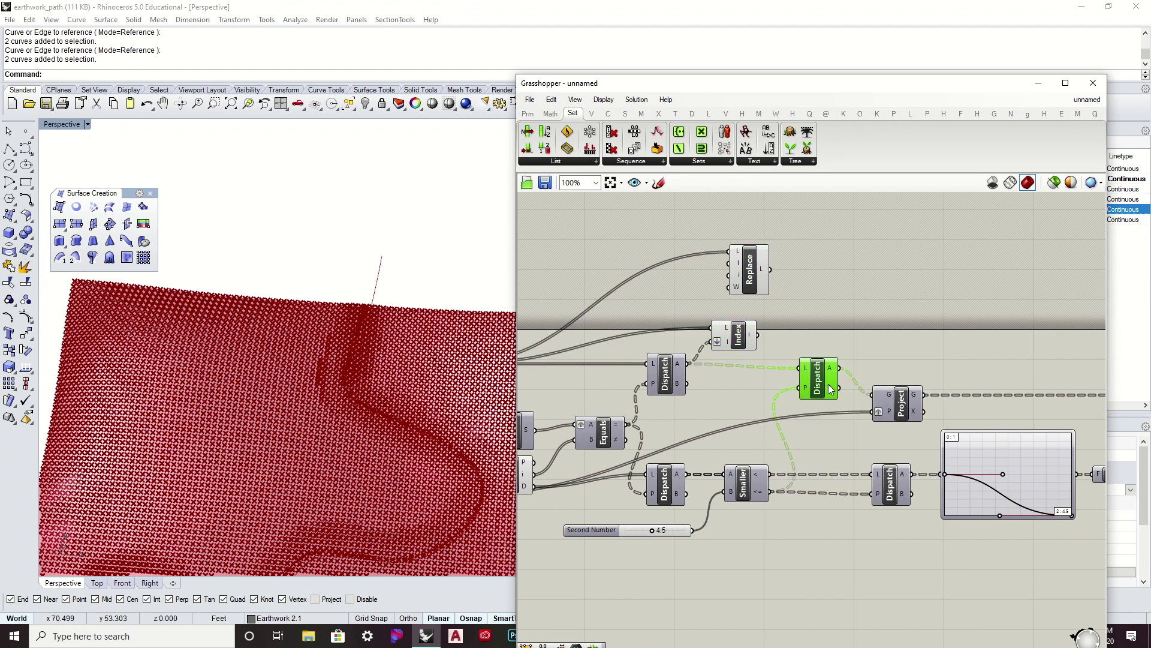
left_click_drag(891, 404, 946, 402)
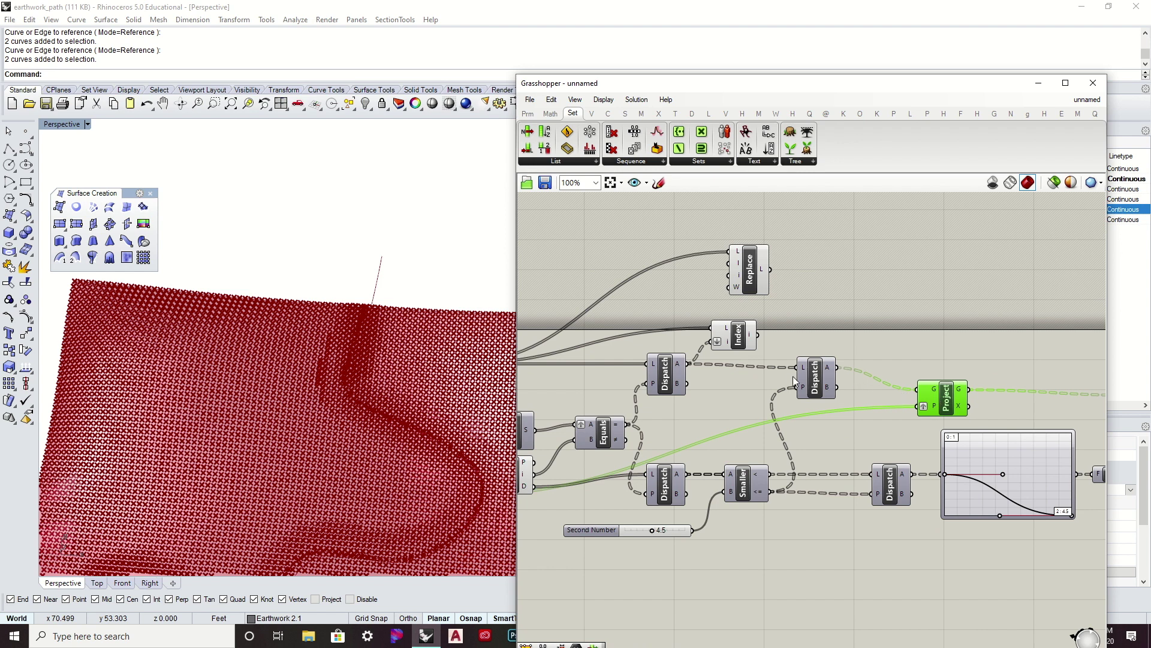
left_click_drag(892, 474, 831, 473)
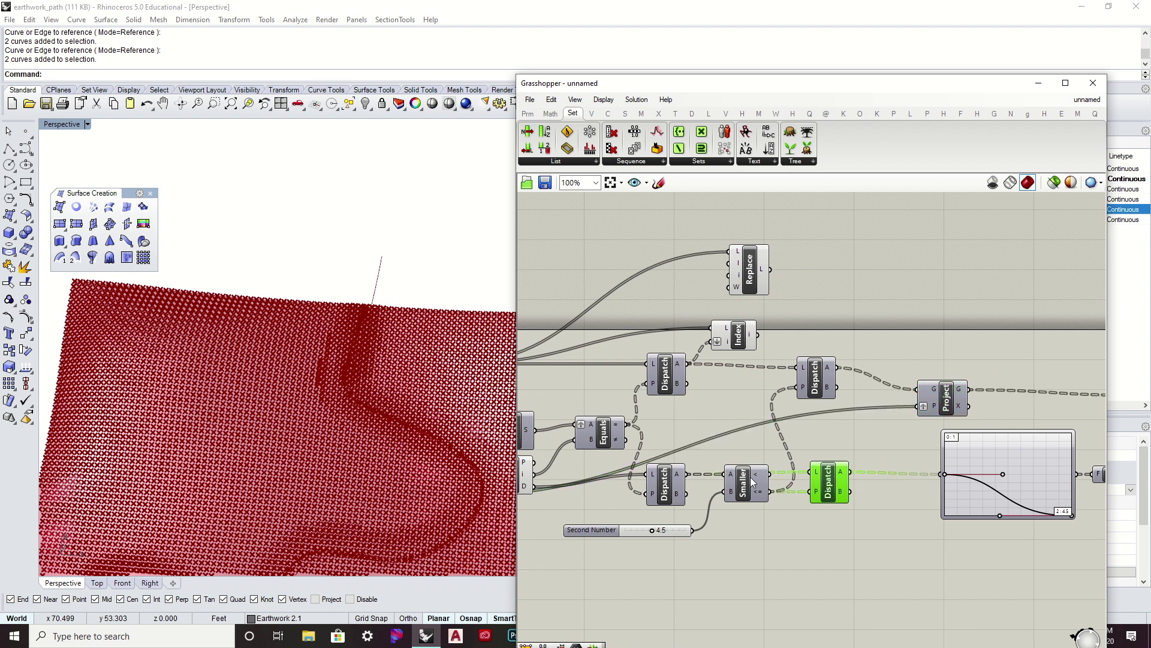
Duplicate the Dispatch feeding Project, place the copy above it beside Item Index, and feed its L input from Item Index's i output
left_click_drag(817, 373, 834, 337)
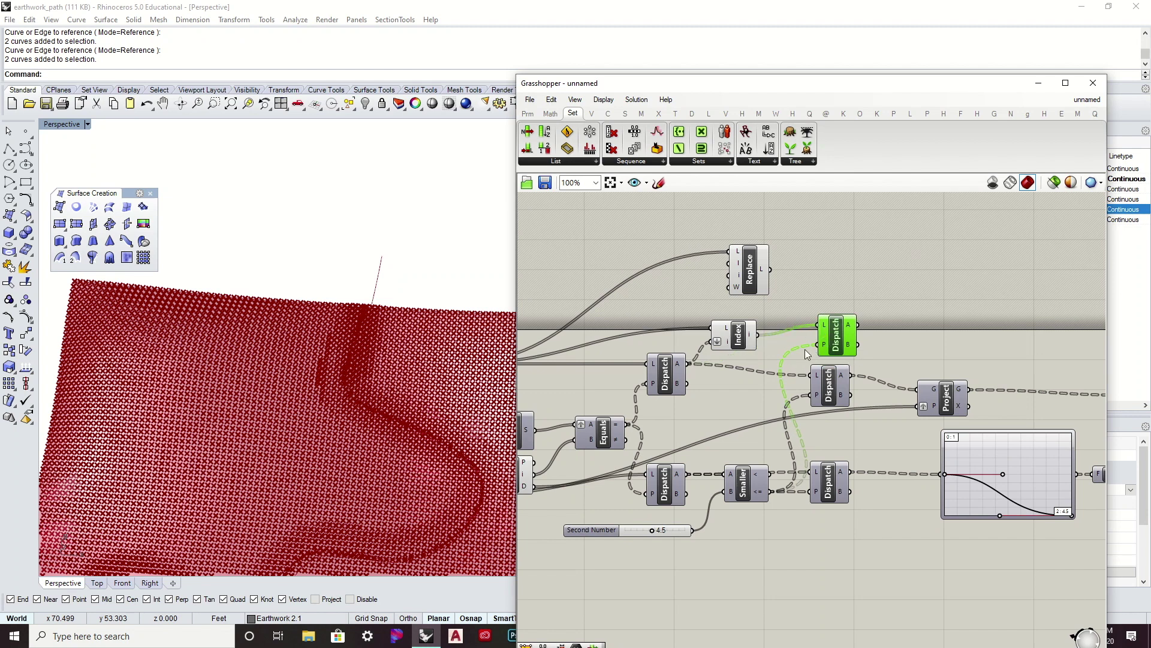
left_click_drag(737, 342, 743, 330)
right_click_drag(846, 325, 830, 326)
left_click_drag(829, 325, 819, 325)
right_click_drag(821, 330, 778, 322)
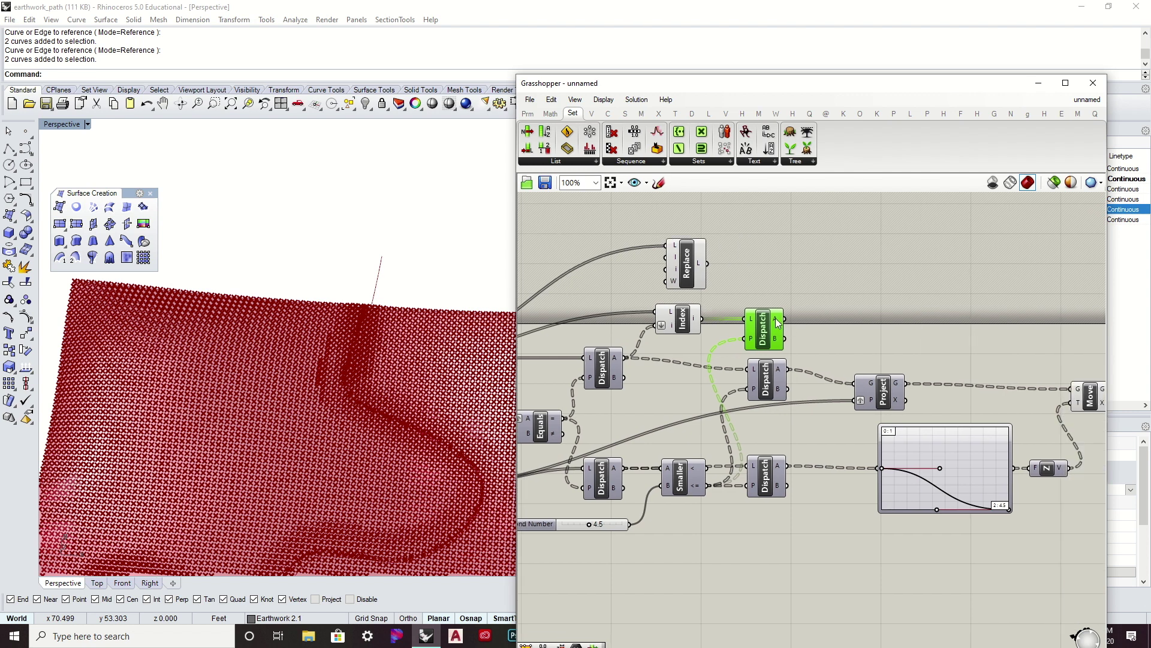
Attach a Panel to the new Dispatch's A output and check the listed indices
left_click_drag(629, 83, 659, 18)
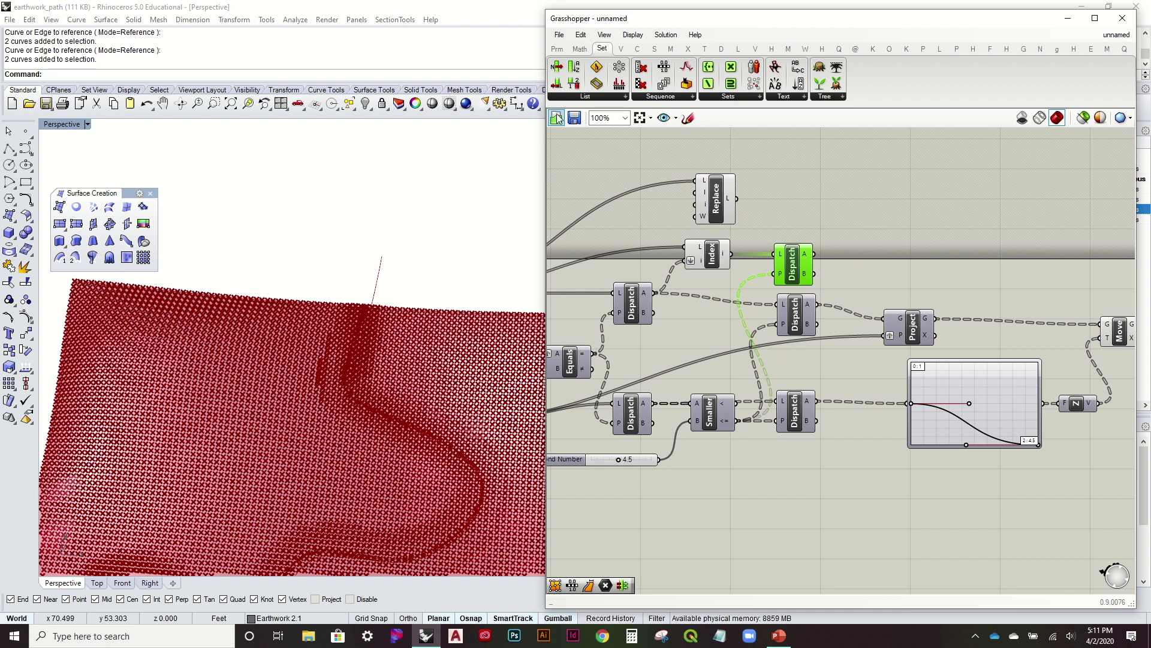
left_click(557, 48)
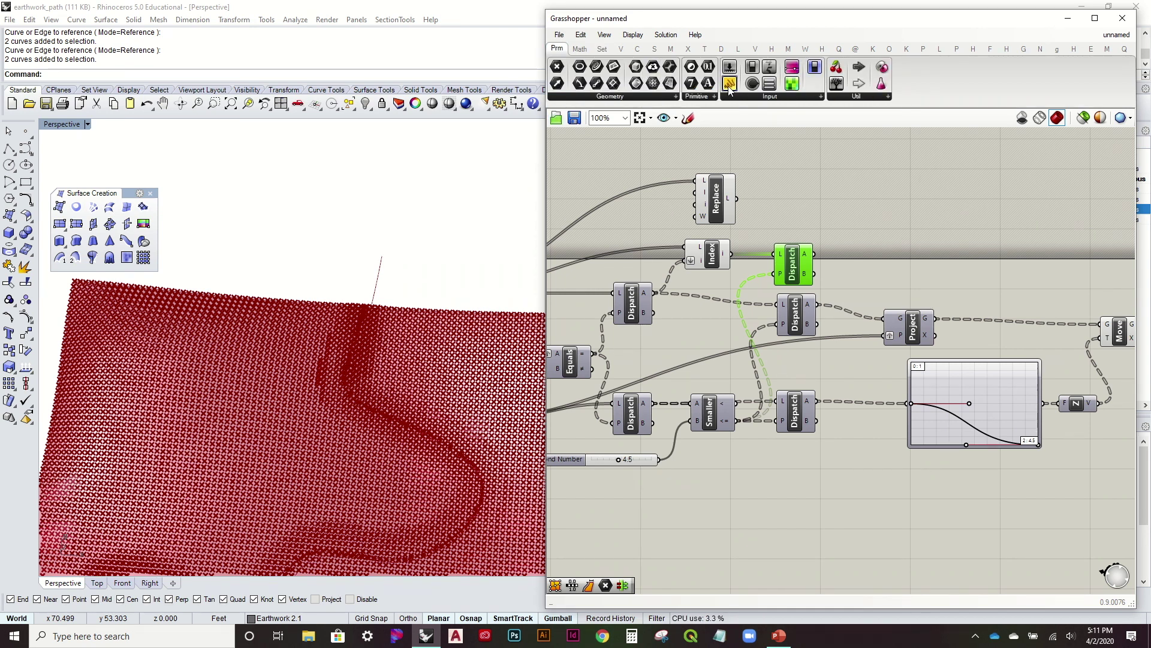
left_click_drag(730, 86, 842, 247)
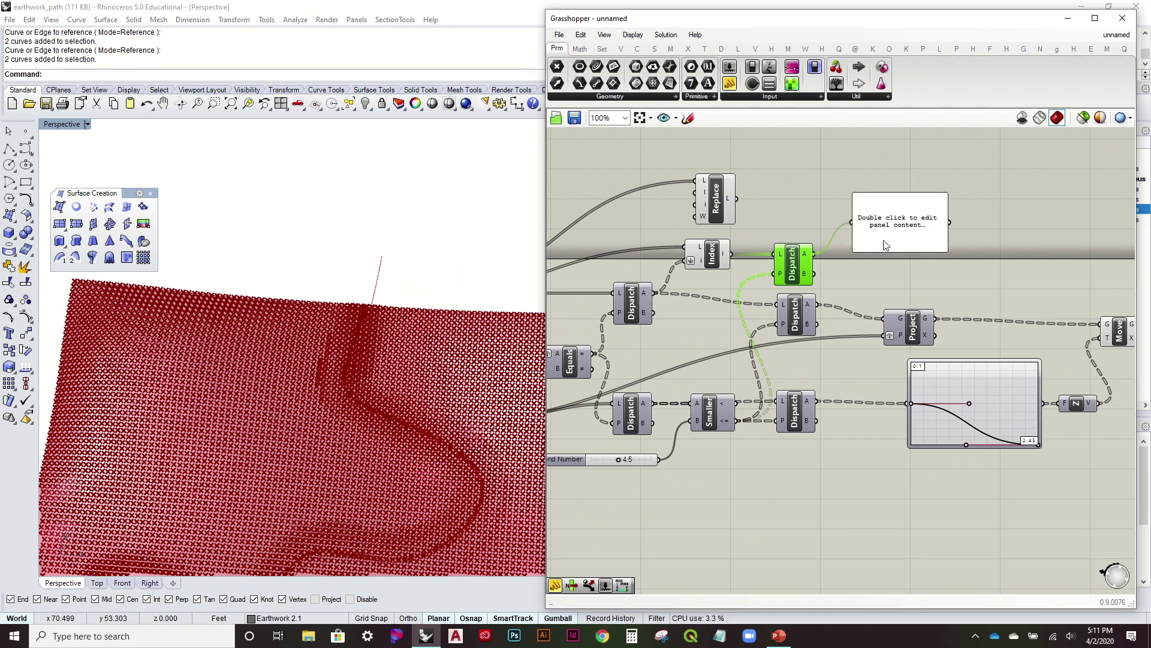
left_click_drag(885, 290, 885, 292)
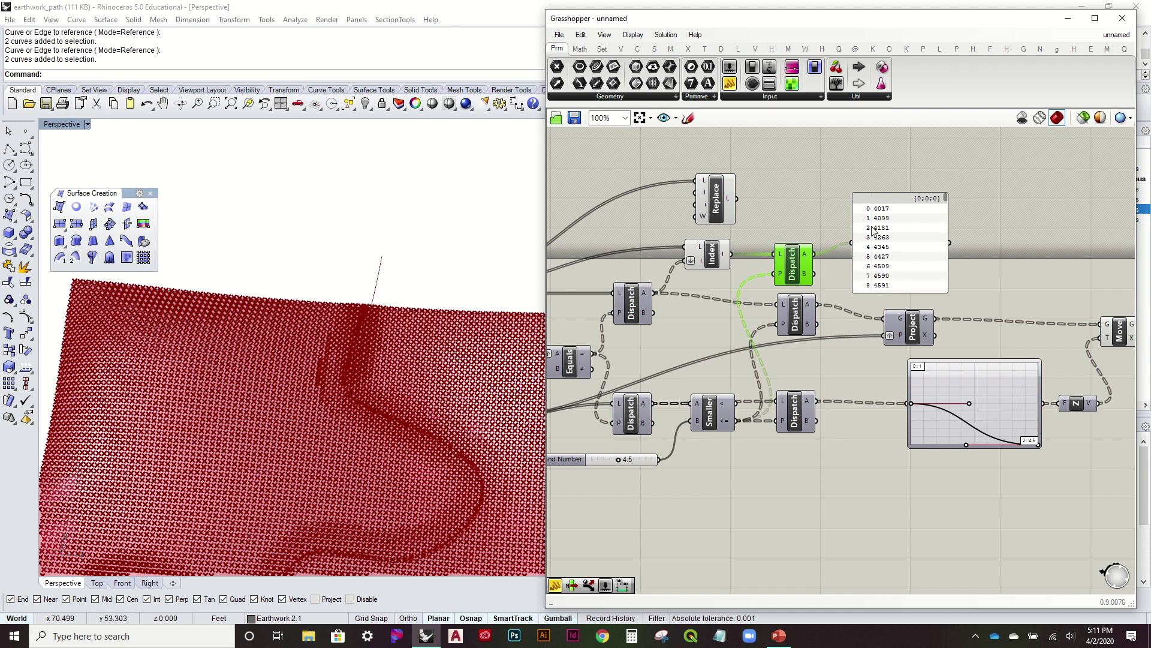
mouse_move(807, 258)
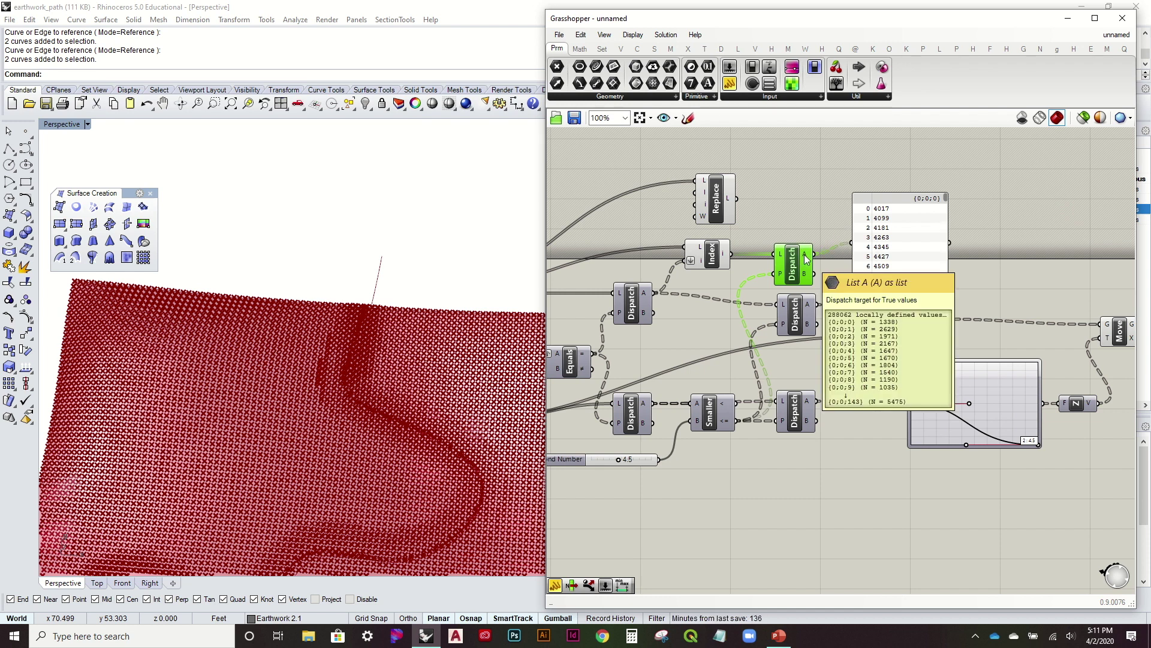
left_click(804, 240)
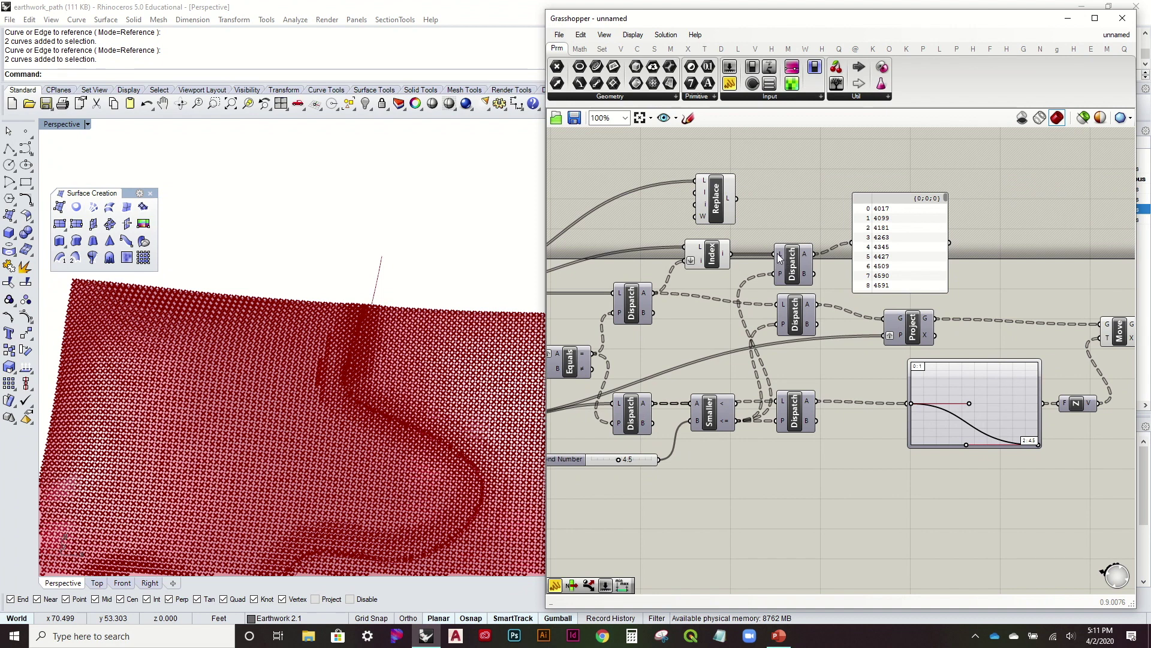
Examine the Item Index and Dispatch wiring in the earthwork_path2.1 definition for reference, and return to the unnamed definition
left_click(1117, 34)
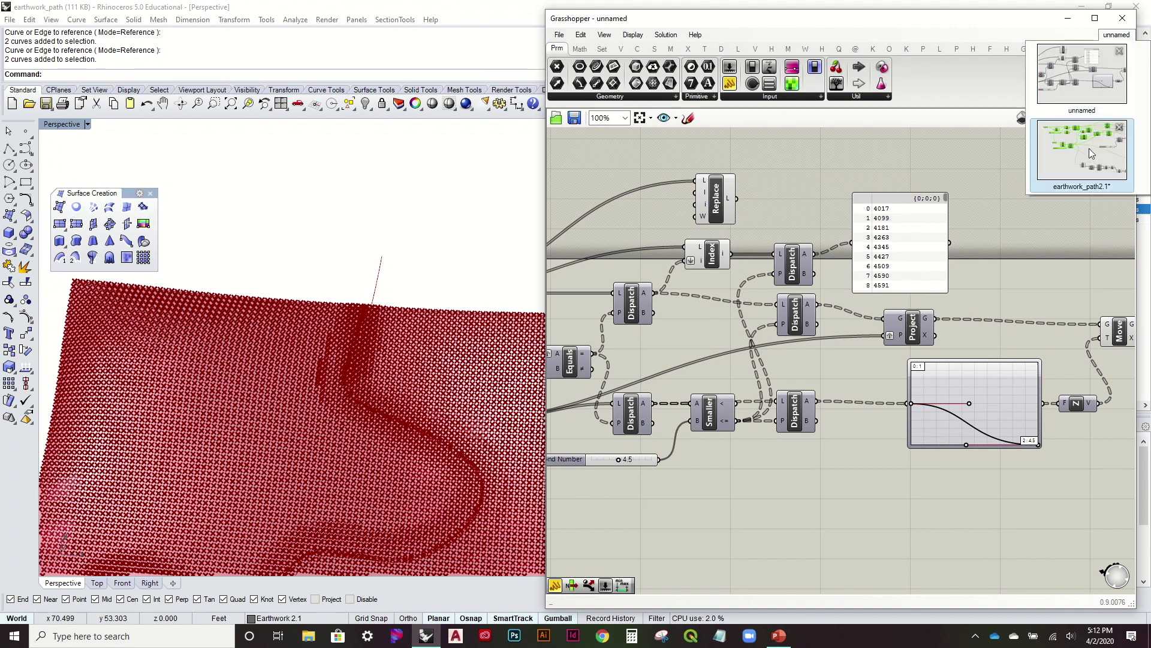
left_click(1089, 149)
scroll(977, 207, "down", 2)
left_click(815, 179)
scroll(865, 207, "up", 3)
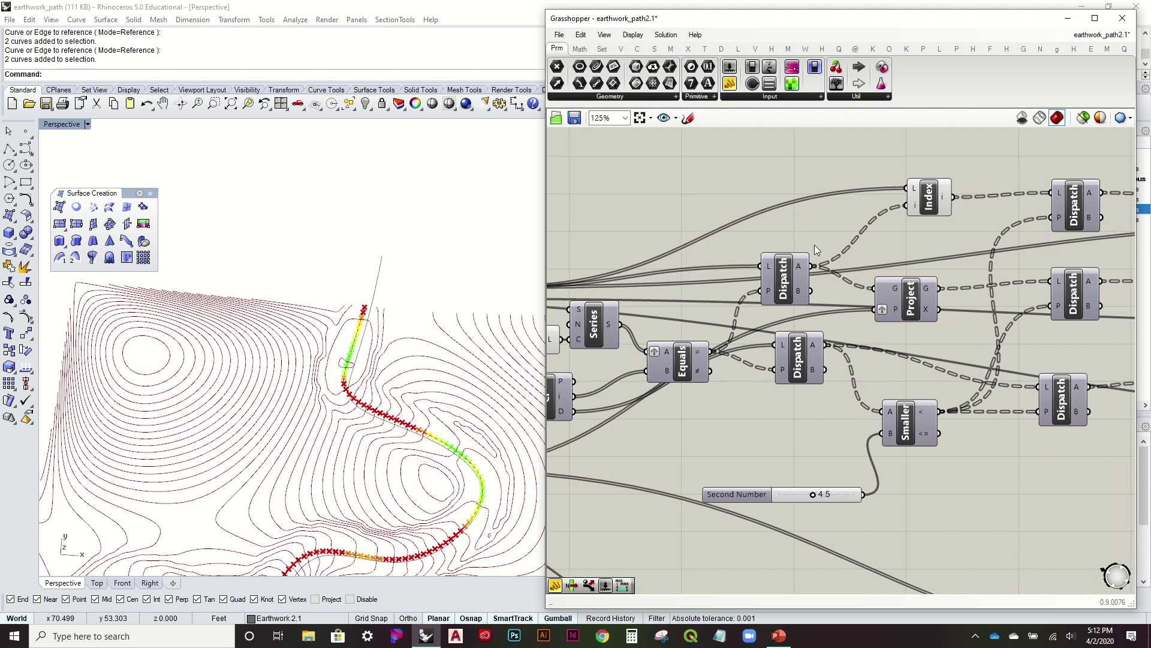
right_click_drag(926, 229, 753, 252)
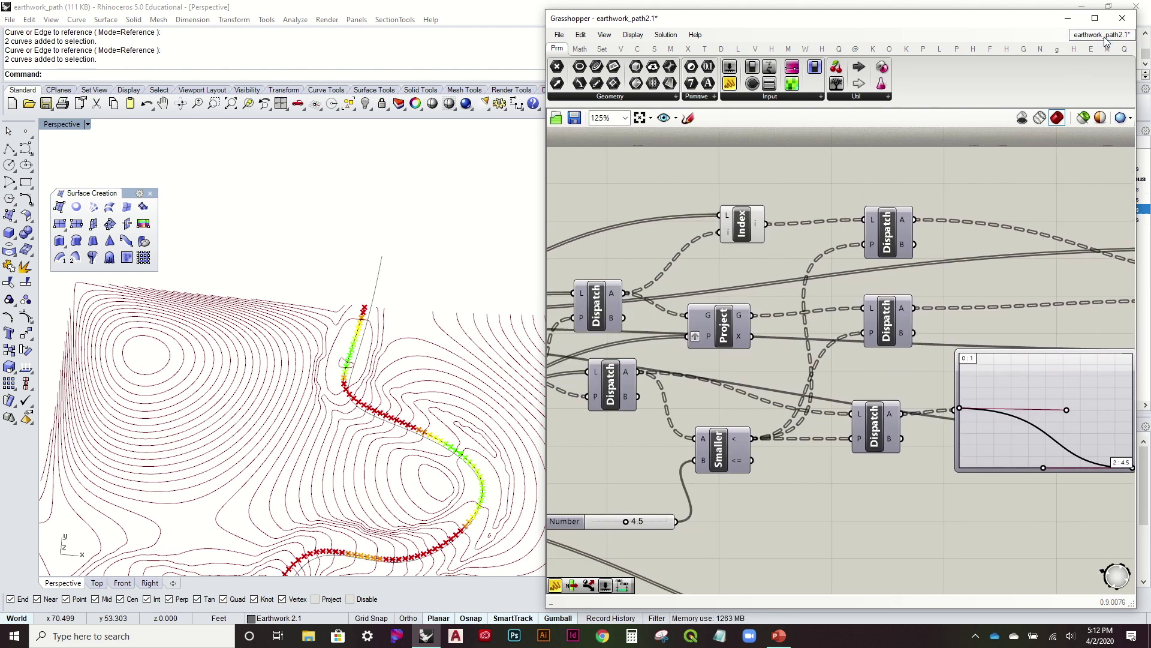
mouse_move(1102, 43)
left_click(1089, 136)
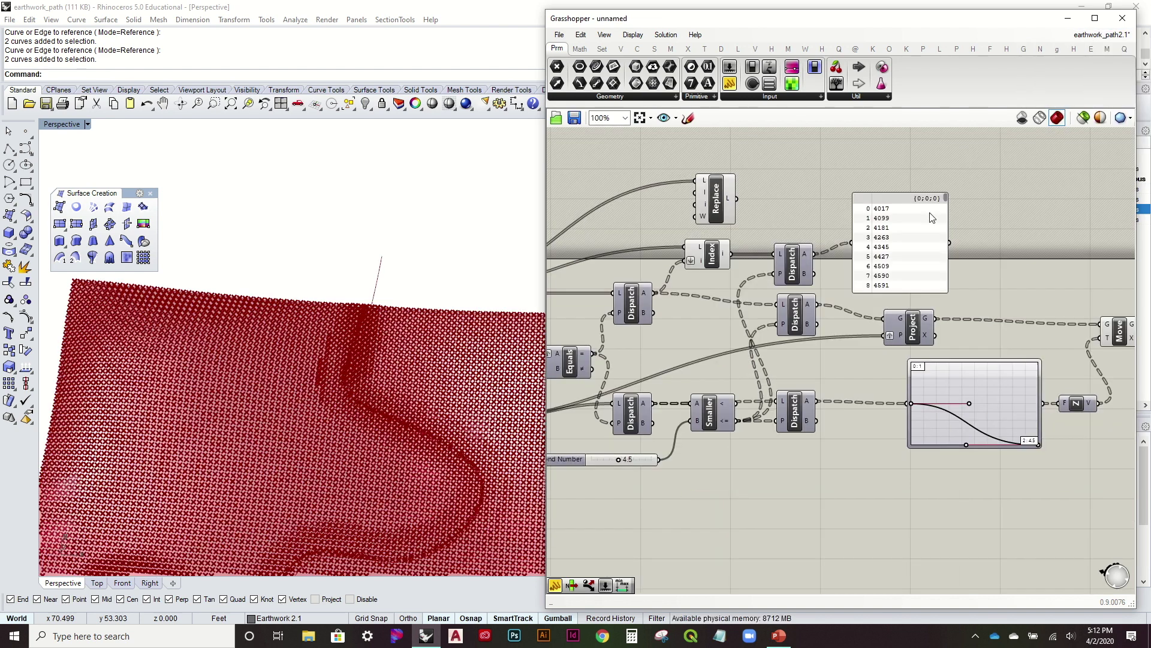
Remove the flatten from Item Index's i input and flatten the A output of the Dispatch fed by it
right_click_drag(749, 242, 782, 244)
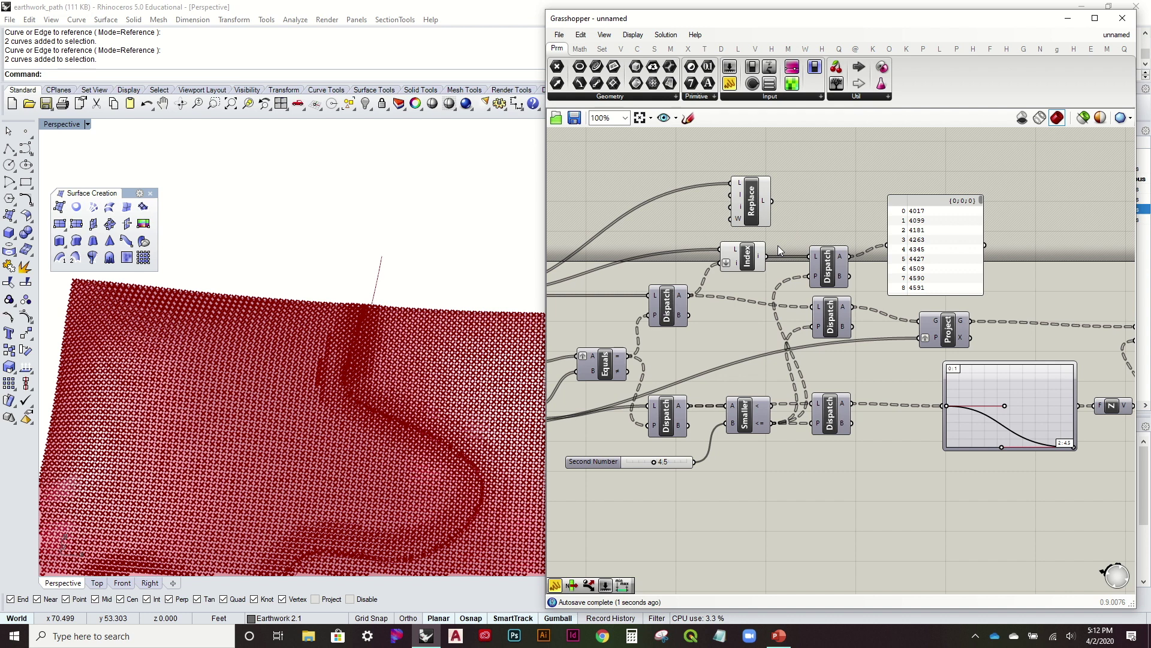
right_click(737, 263)
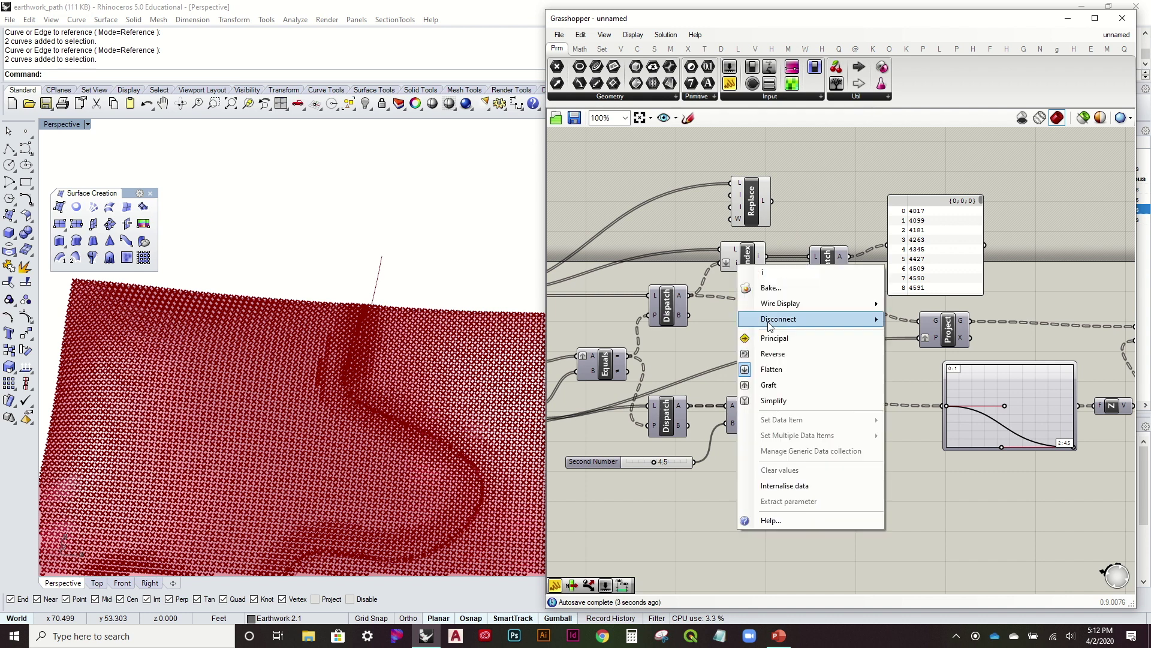
left_click(774, 367)
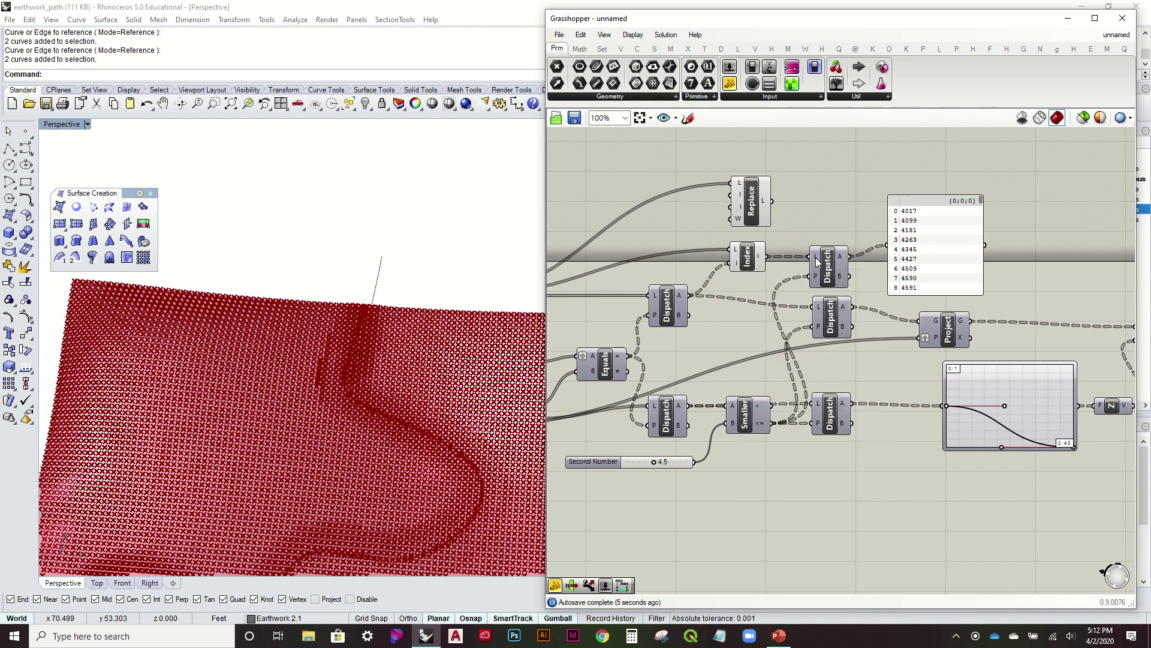
right_click(840, 259)
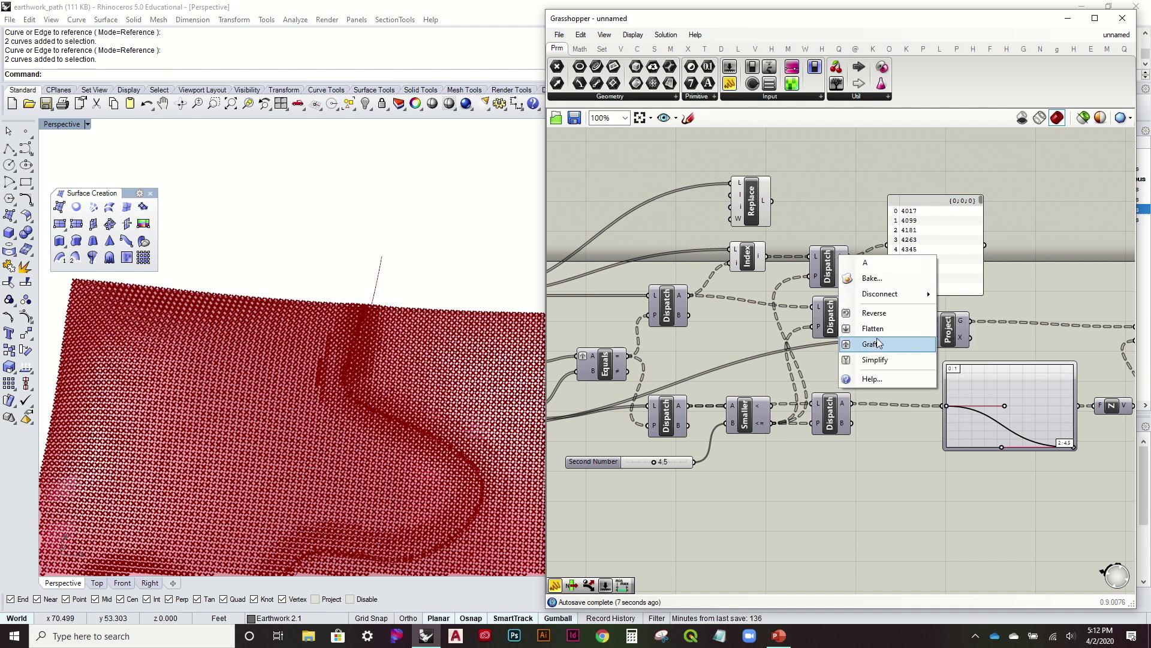
left_click(866, 338)
mouse_move(842, 259)
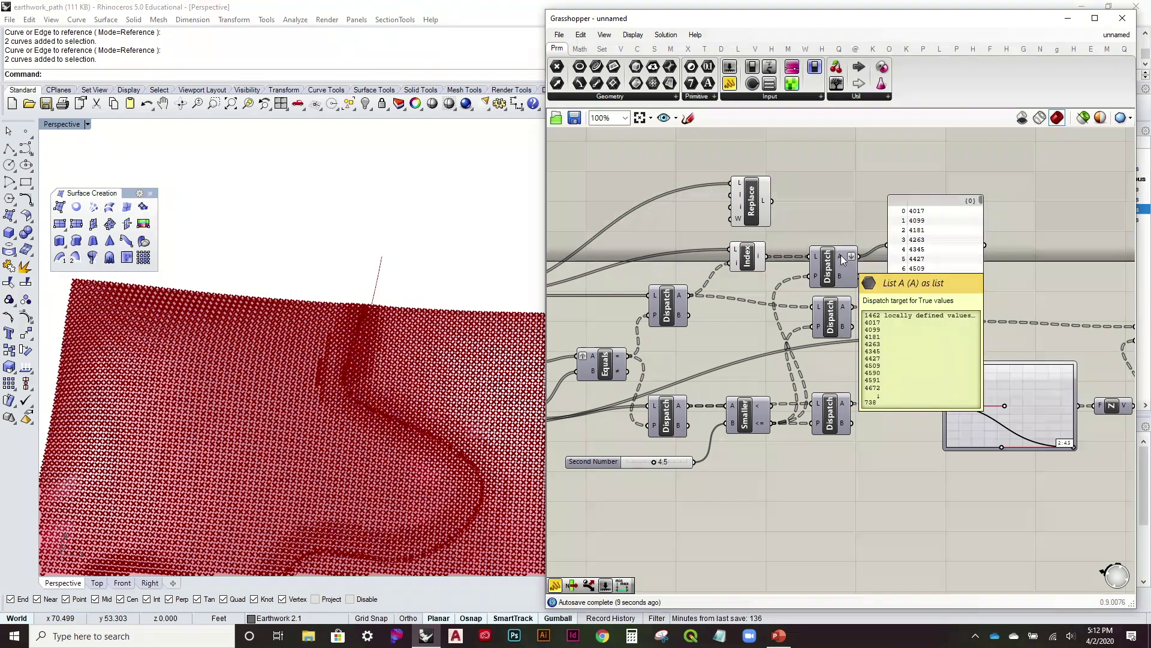
Move Replace Items toward the Move component, feed its i input from the flattened Dispatch A output, and delete the Panel
left_click_drag(762, 208, 1103, 210)
right_click_drag(838, 242, 808, 242)
left_click_drag(830, 257, 1046, 213)
left_click(928, 243)
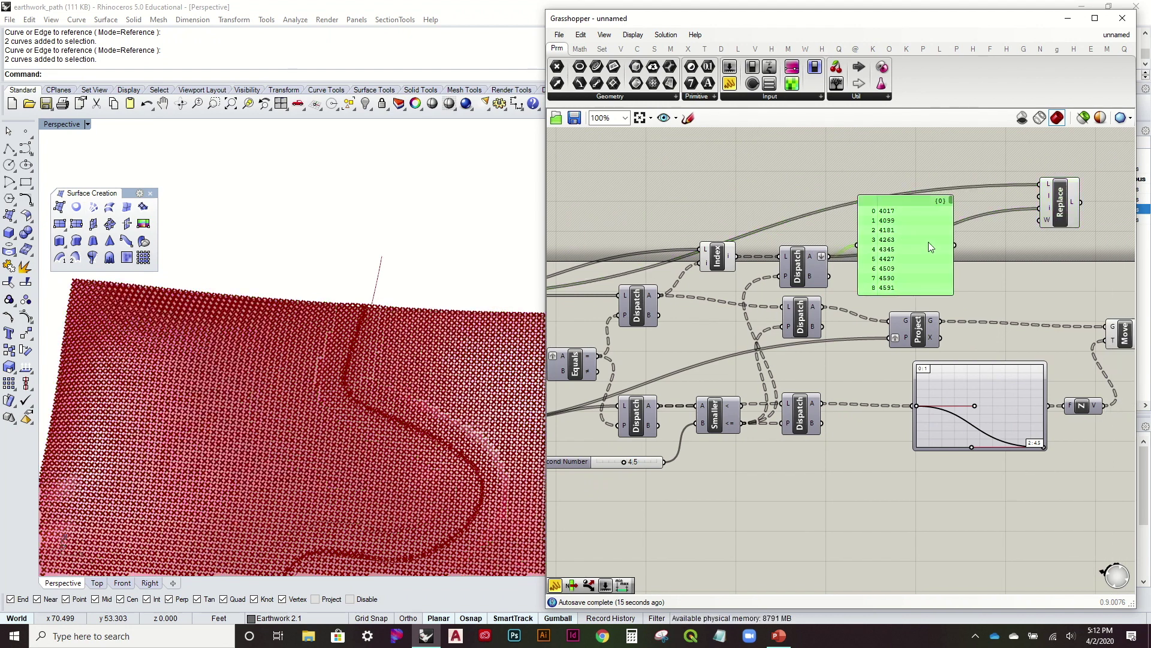
key("Delete")
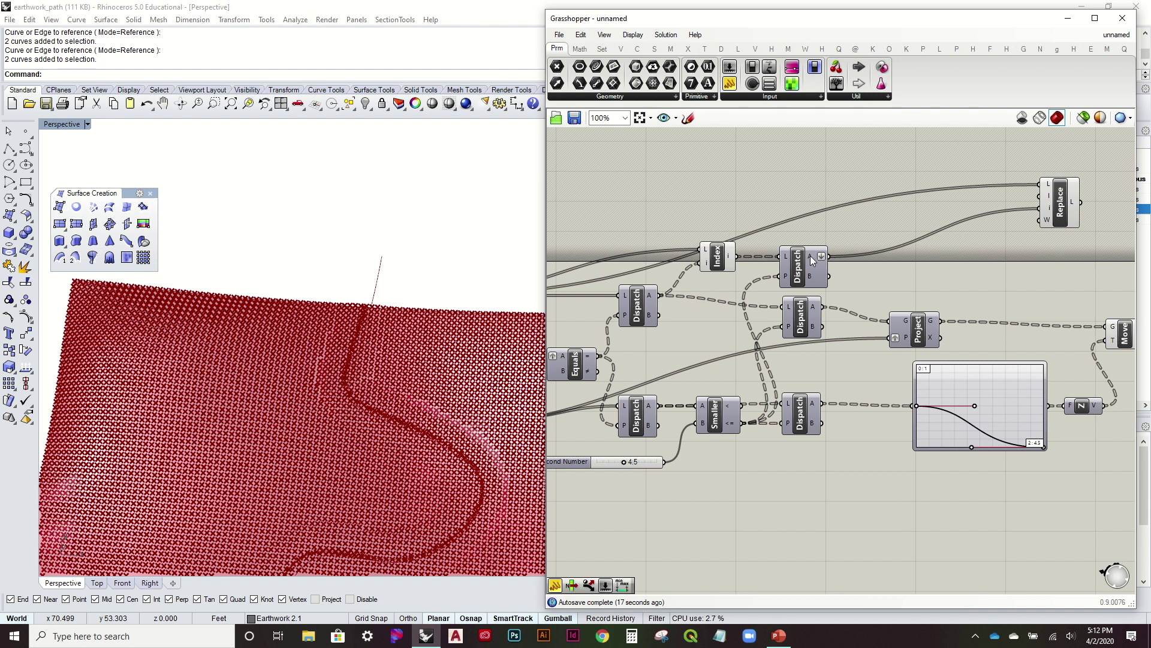
Connect the Move component's G output to the I input of Replace Items and place Replace Items beside Move
mouse_move(810, 255)
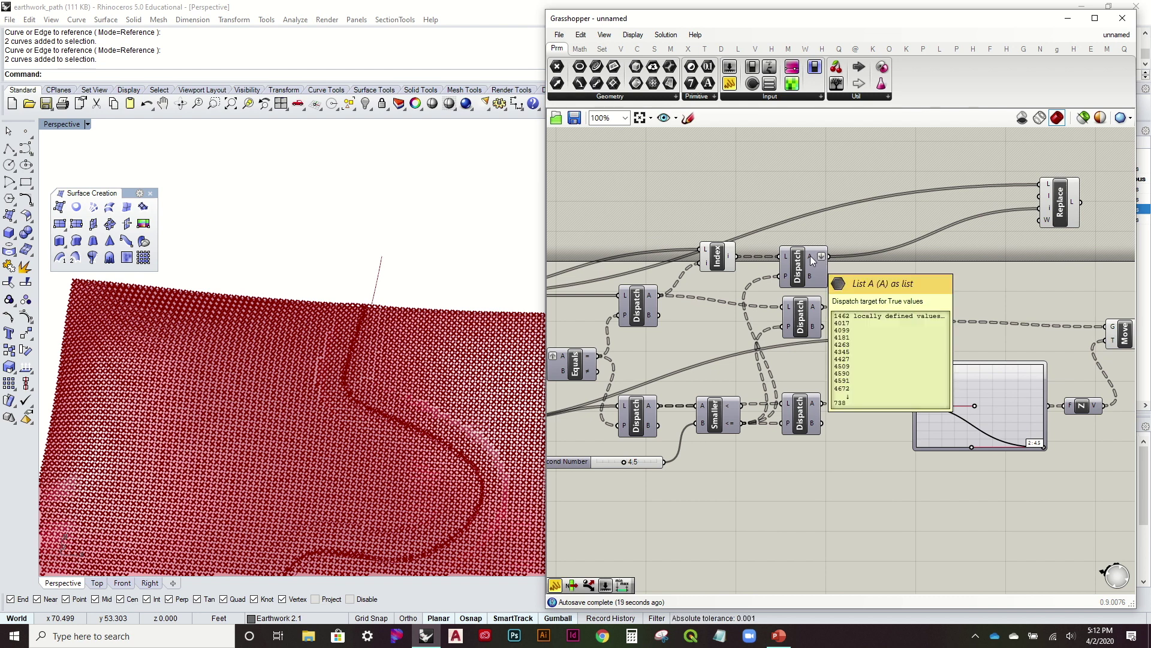
right_click_drag(1057, 296, 805, 283)
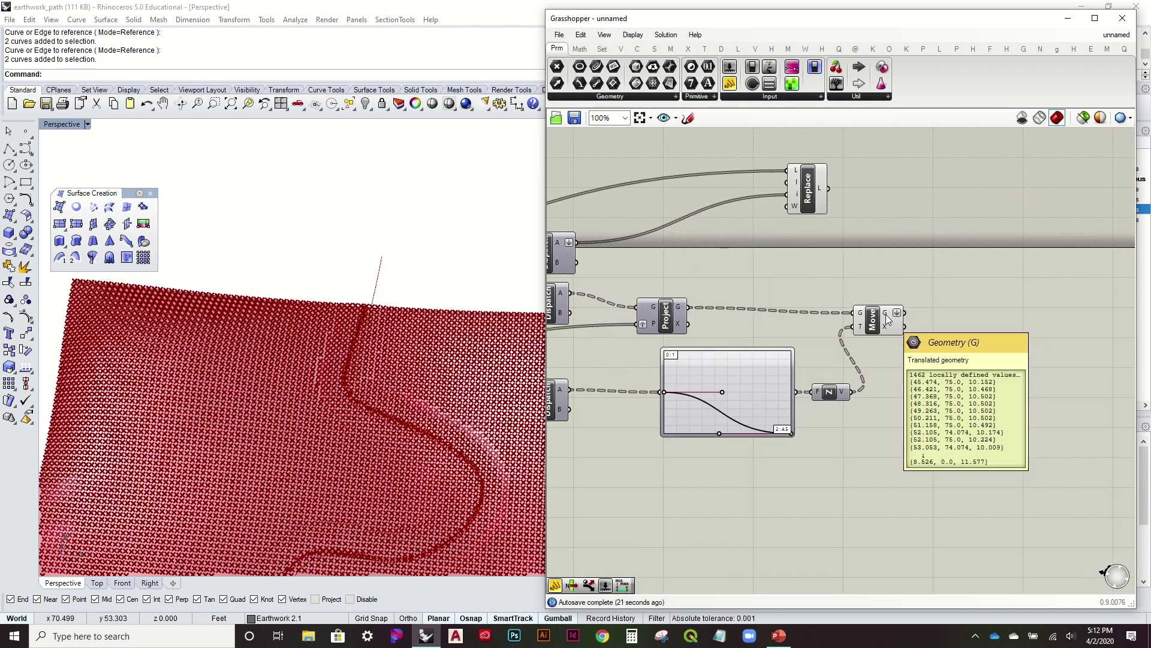
left_click_drag(904, 312, 963, 271)
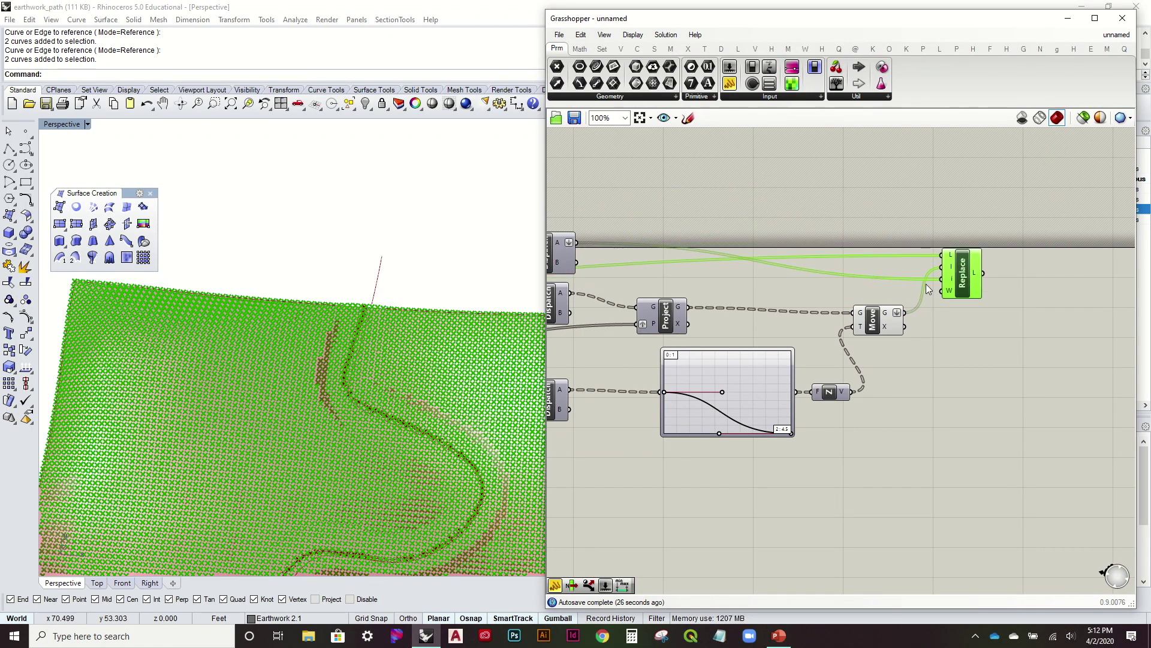
left_click(871, 326)
right_click(873, 324)
left_click(921, 353)
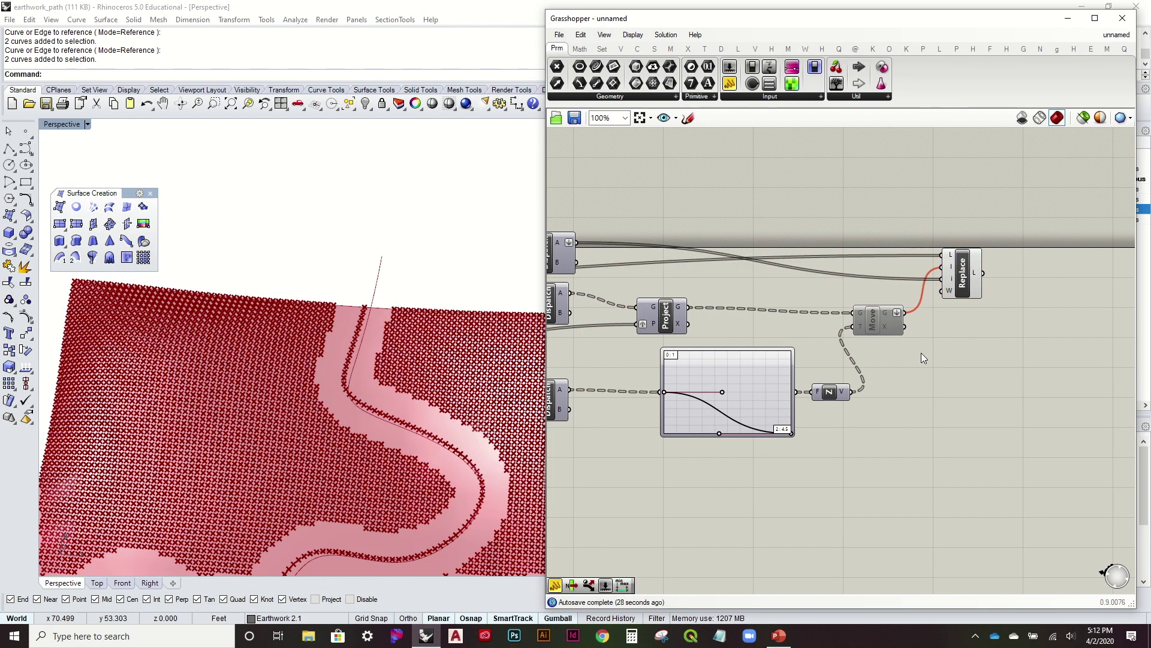
left_click(871, 320)
right_click(872, 324)
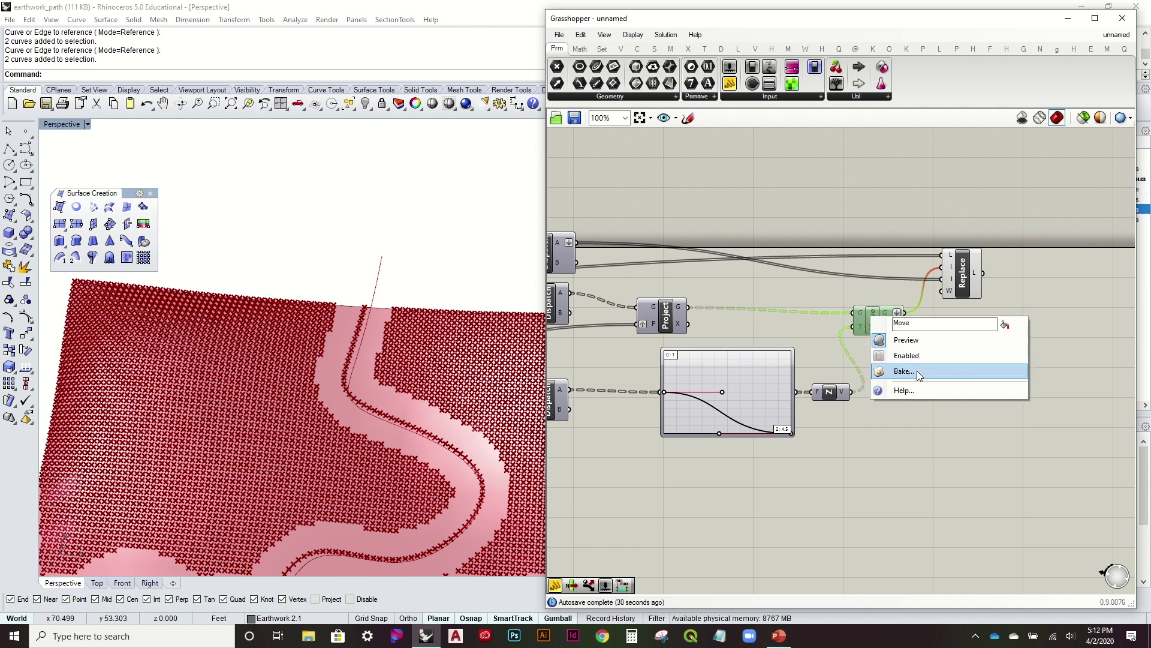
left_click(916, 354)
Turn off the Move component's preview and inspect the remaining points along the path
right_click(872, 329)
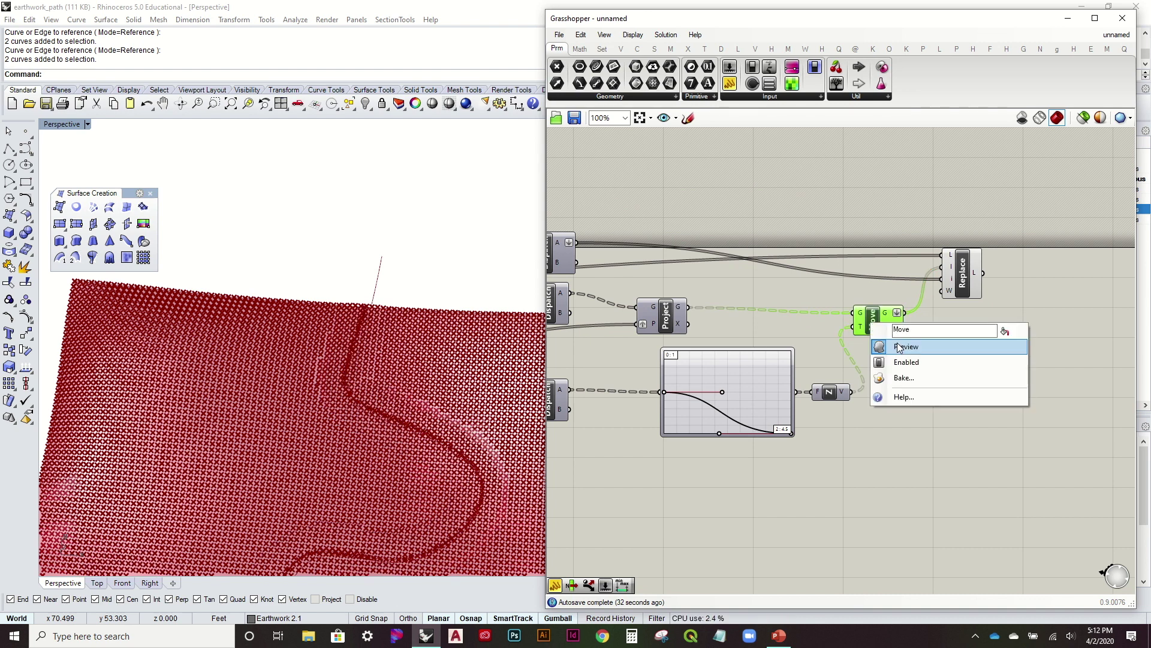
left_click(898, 346)
left_click(946, 442)
right_click_drag(398, 427, 380, 404)
scroll(466, 458, "up", 3)
mouse_move(453, 445)
right_mouse_down()
mouse_move(379, 387)
mouse_move(390, 354)
mouse_move(469, 385)
mouse_move(458, 443)
mouse_move(459, 433)
right_mouse_up()
Adjust the position of Replace Items beside Move and inspect the replaced point grid around the path up close
left_click_drag(971, 294, 974, 286)
left_click(970, 330)
right_click_drag(921, 345, 1055, 349)
right_click_drag(903, 350, 770, 332)
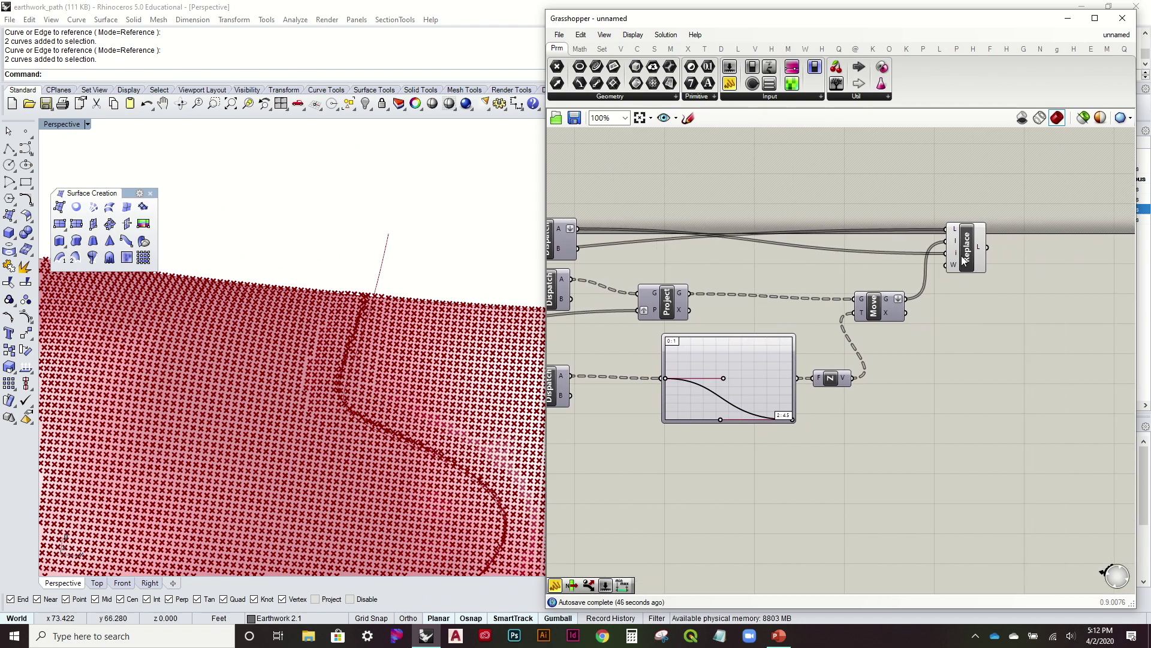
left_click(983, 285)
left_click(917, 342)
right_click_drag(364, 355, 360, 278)
scroll(359, 385, "down", 5)
scroll(262, 476, "up", 5)
mouse_move(263, 476)
right_mouse_down()
mouse_move(328, 408)
mouse_move(178, 418)
mouse_move(157, 401)
mouse_move(247, 421)
mouse_move(262, 492)
right_mouse_up()
right_click_drag(272, 389, 295, 424)
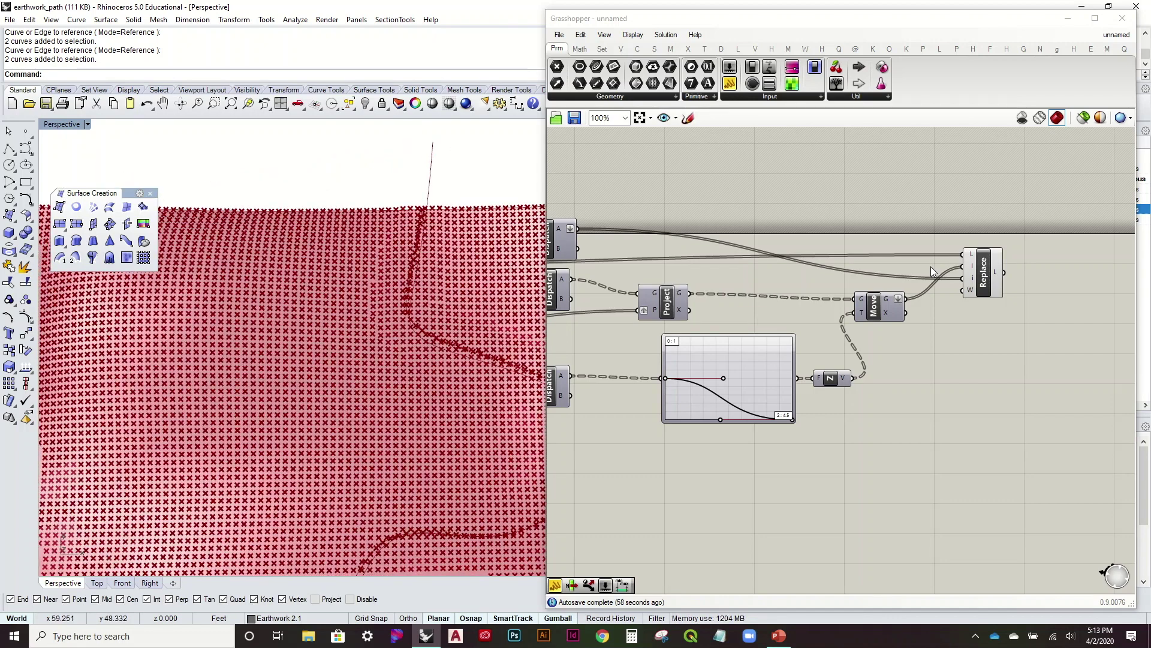
Place a Surface From Points component beside Replace Items and connect the replaced point list to its P input
right_click_drag(931, 267, 894, 293)
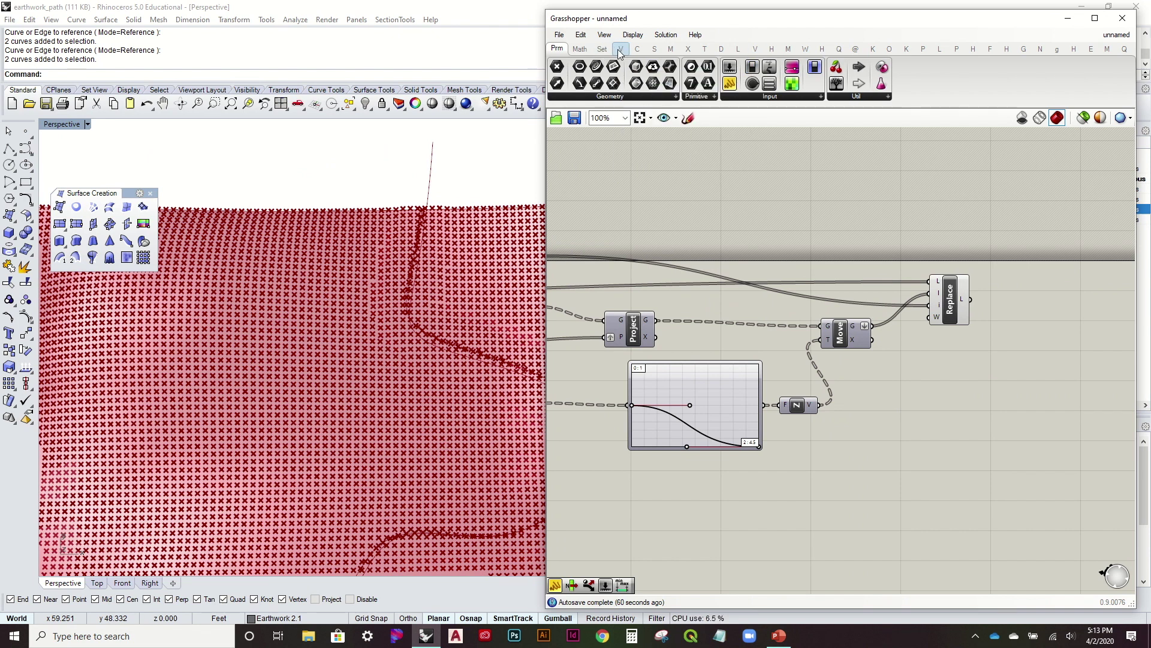
left_click(655, 48)
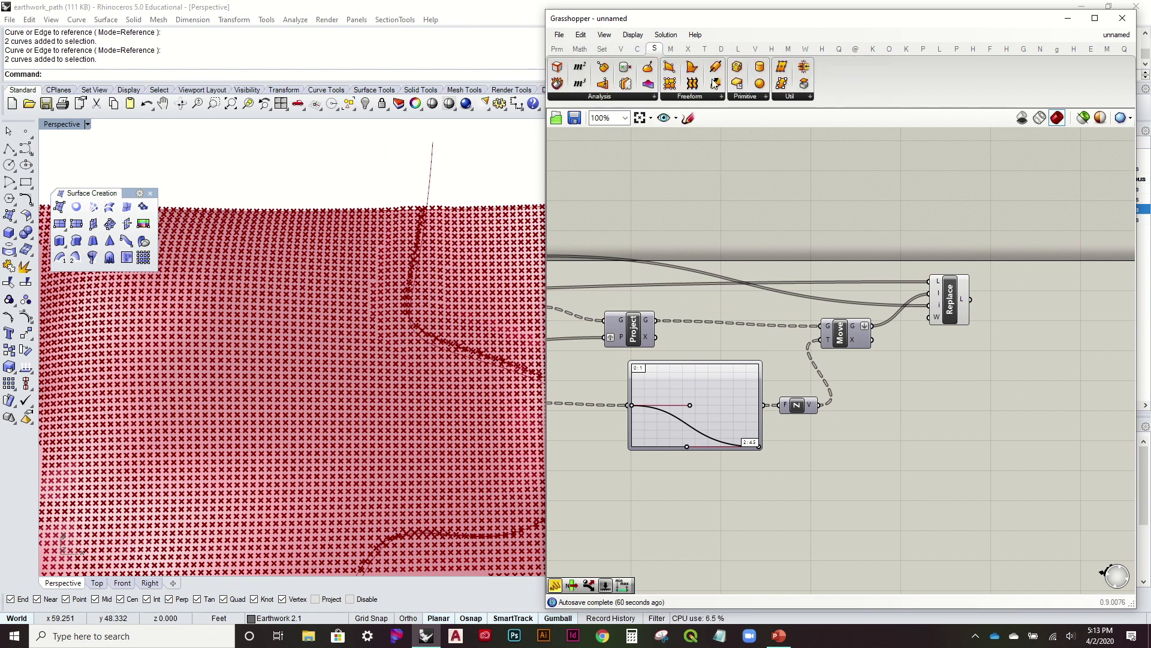
left_click_drag(1036, 306, 1014, 290)
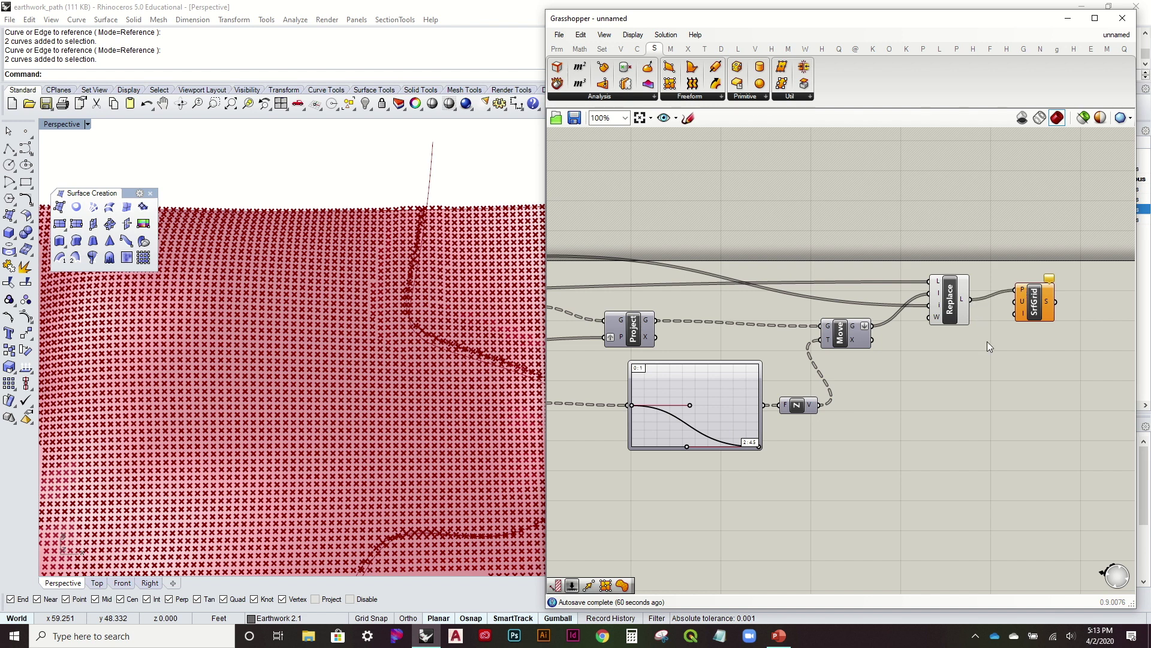
Add an expression based on x to the U input of Surface From Points and feed it from the upper A/B division
right_click(1023, 302)
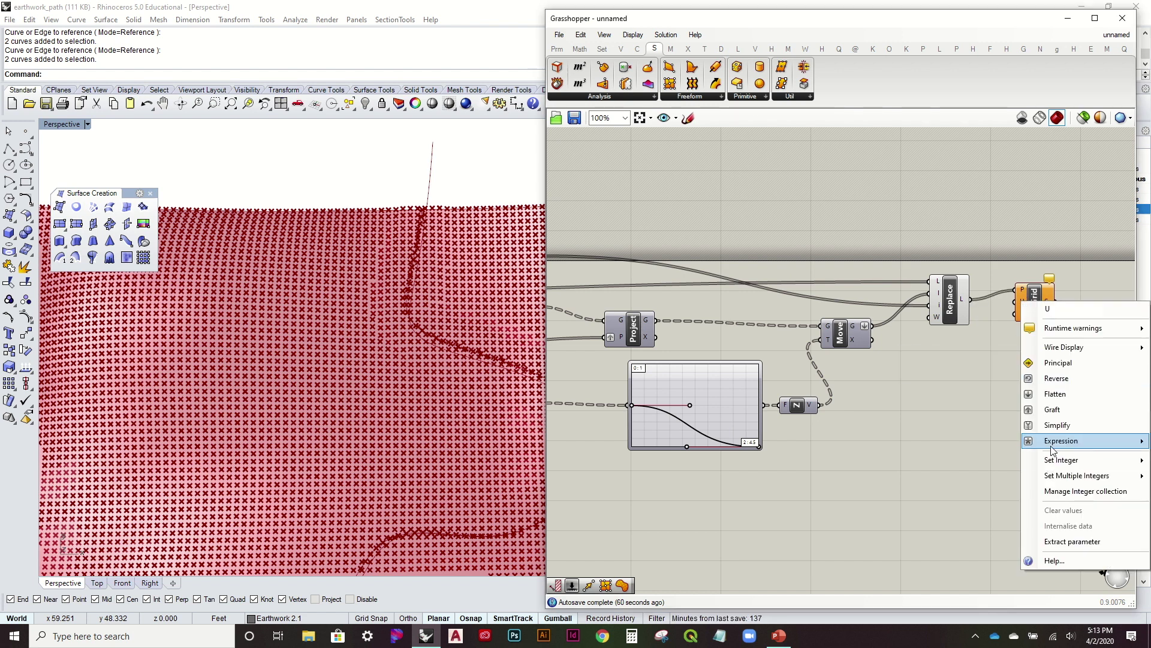
mouse_move(1046, 446)
left_click(990, 451)
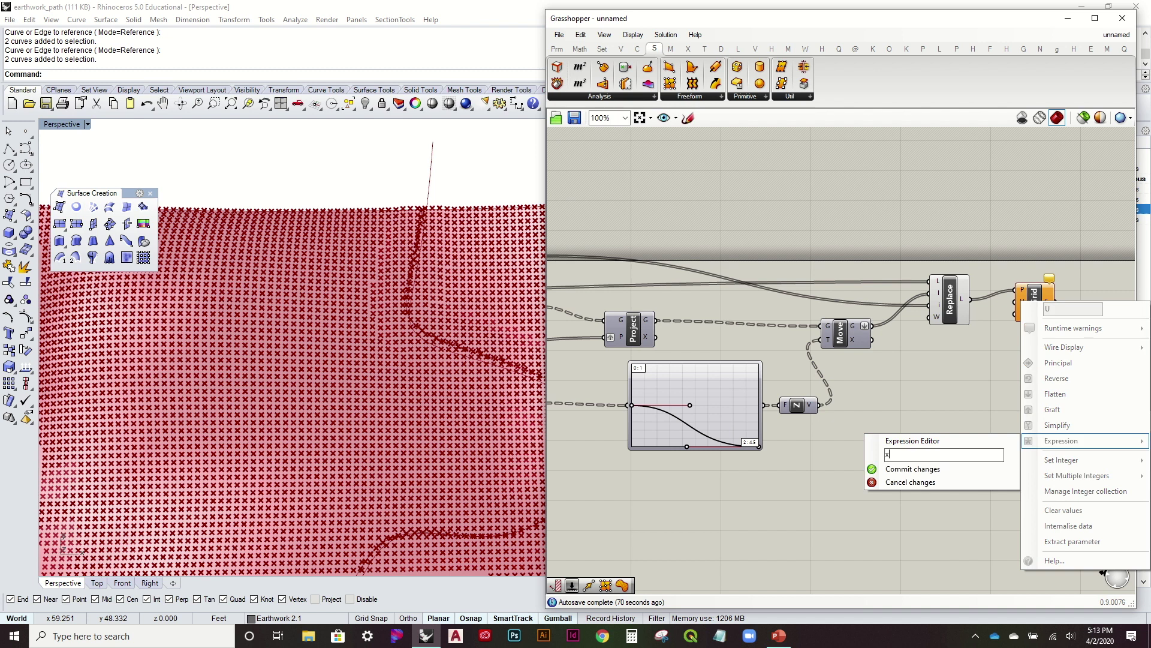
left_click(981, 467)
scroll(1000, 384, "down", 3)
scroll(646, 330, "up", 3)
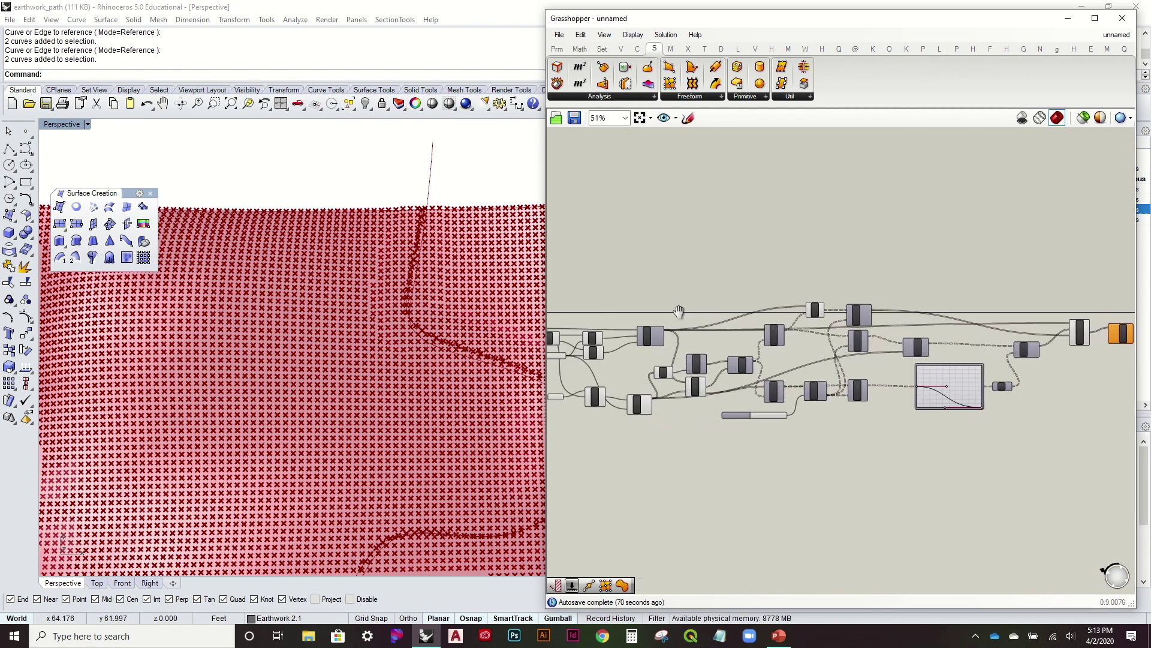
left_click_drag(644, 333, 1018, 333)
Turn off the preview of the Replace Items component
left_click(999, 325)
right_click(995, 323)
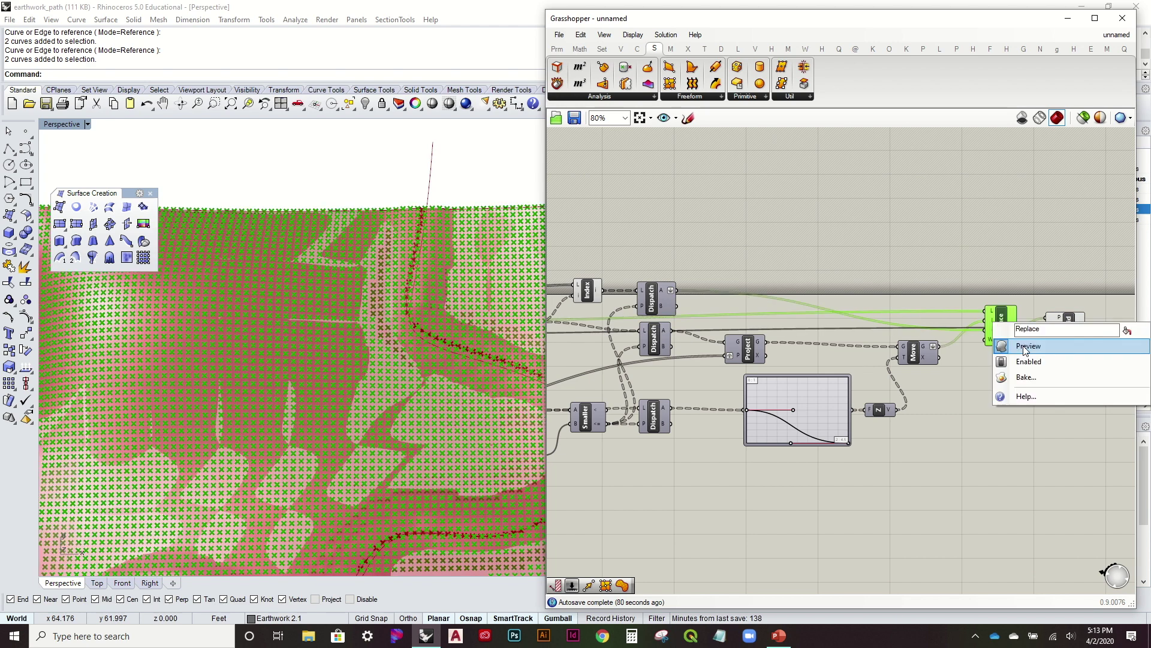
left_click(1024, 348)
right_click_drag(181, 448, 174, 312)
scroll(497, 326, "down", 5)
Turn off the preview of the original terrain Srf parameter and view the regraded surface
right_click_drag(622, 299, 1011, 294)
left_click(613, 313)
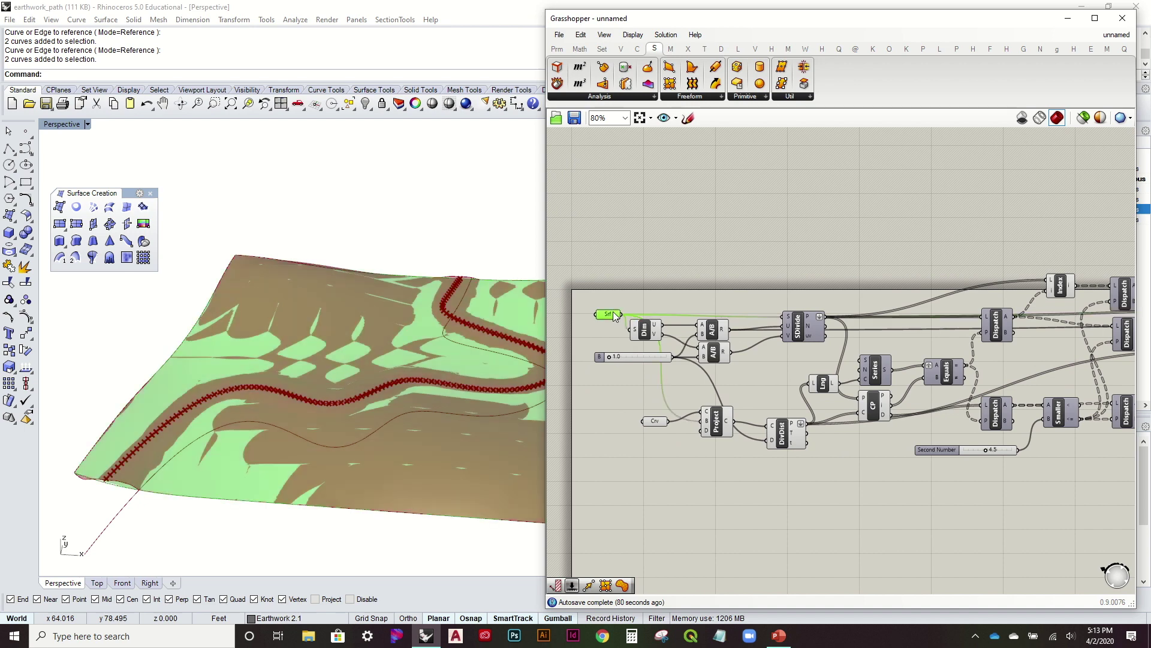
right_click(613, 313)
left_click(648, 335)
right_click_drag(295, 308, 345, 398)
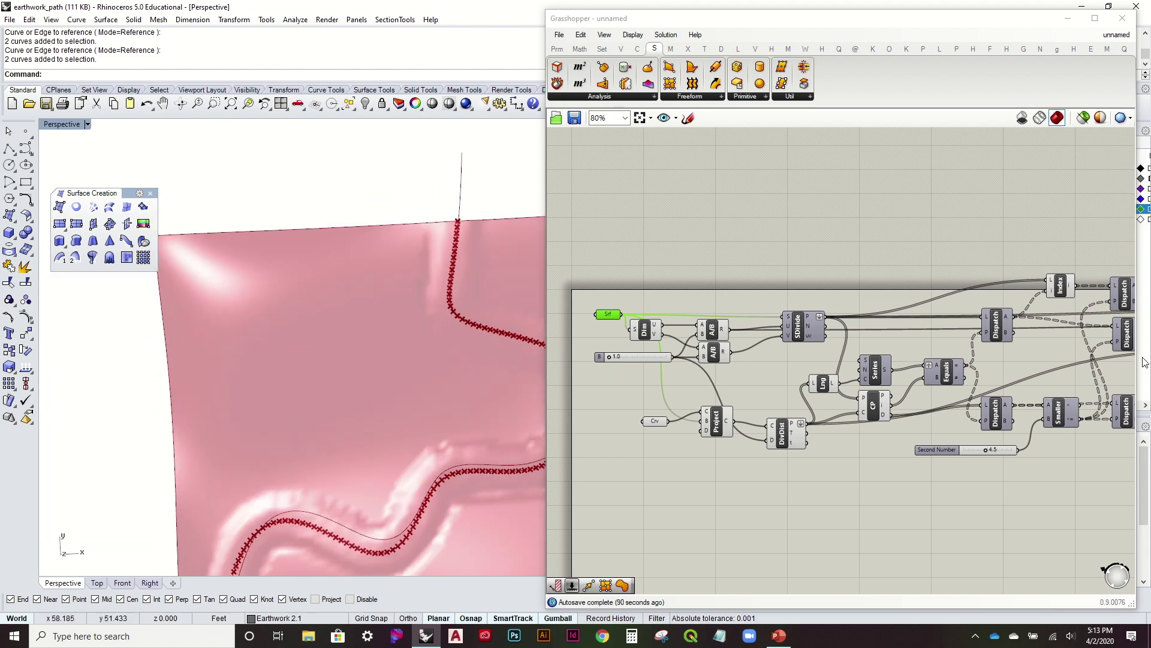
Inspect the Surface From Points end of the definition and the regraded terrain along the path from several angles
right_click_drag(1126, 359, 596, 354)
right_click(902, 318)
right_click_drag(1008, 226, 702, 156)
scroll(661, 216, "up", 2)
right_click_drag(671, 239, 675, 250)
left_click_drag(726, 292, 744, 302)
left_click(898, 395)
right_click_drag(278, 410, 361, 401)
right_click_drag(457, 488, 468, 455)
scroll(650, 365, "down", 2)
right_click_drag(695, 350, 1051, 289)
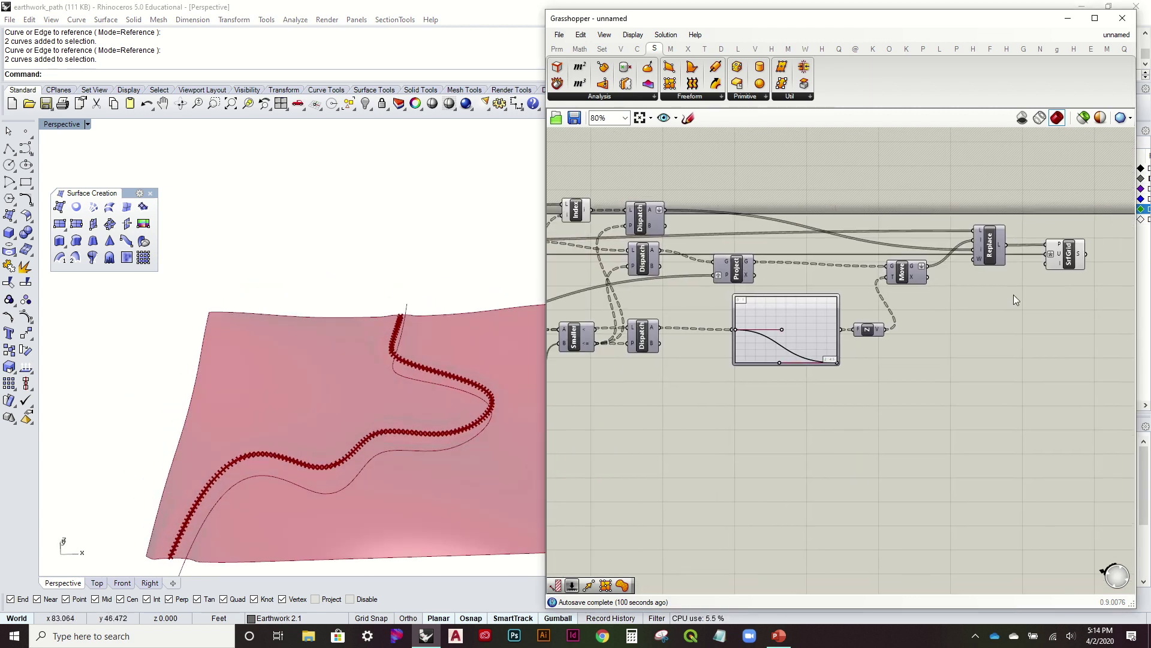
Turn off the previews of the curve Project and Divide Distance components and nudge Divide Distance's position
right_click_drag(692, 364, 851, 334)
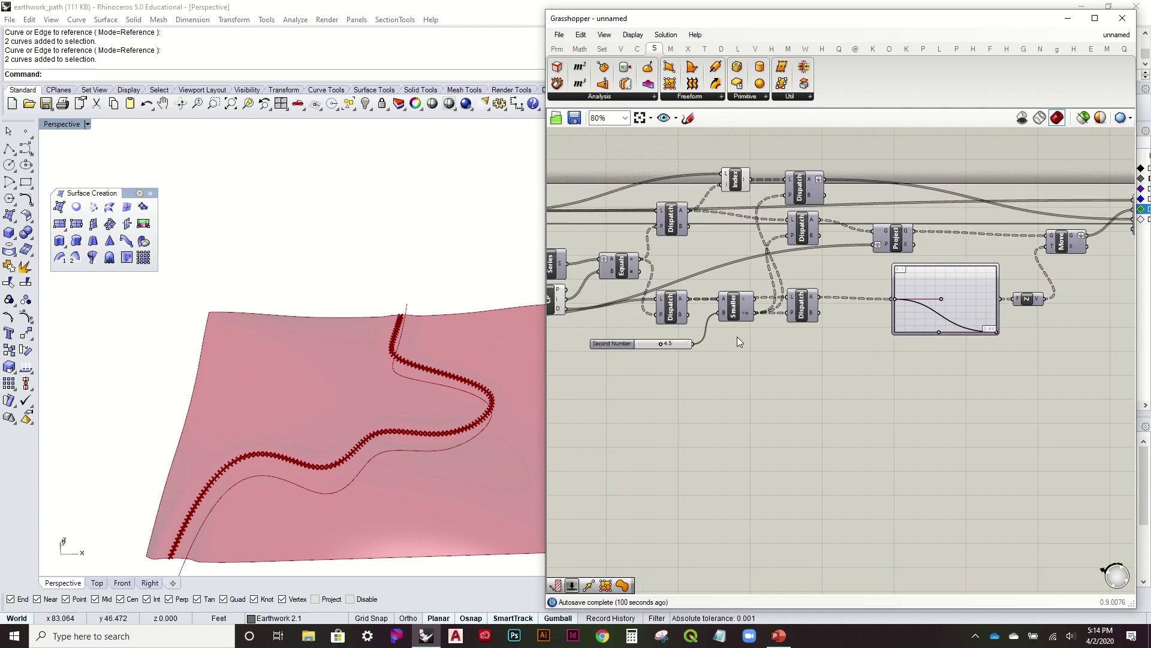
right_click_drag(737, 337, 909, 329)
right_click_drag(617, 320, 749, 306)
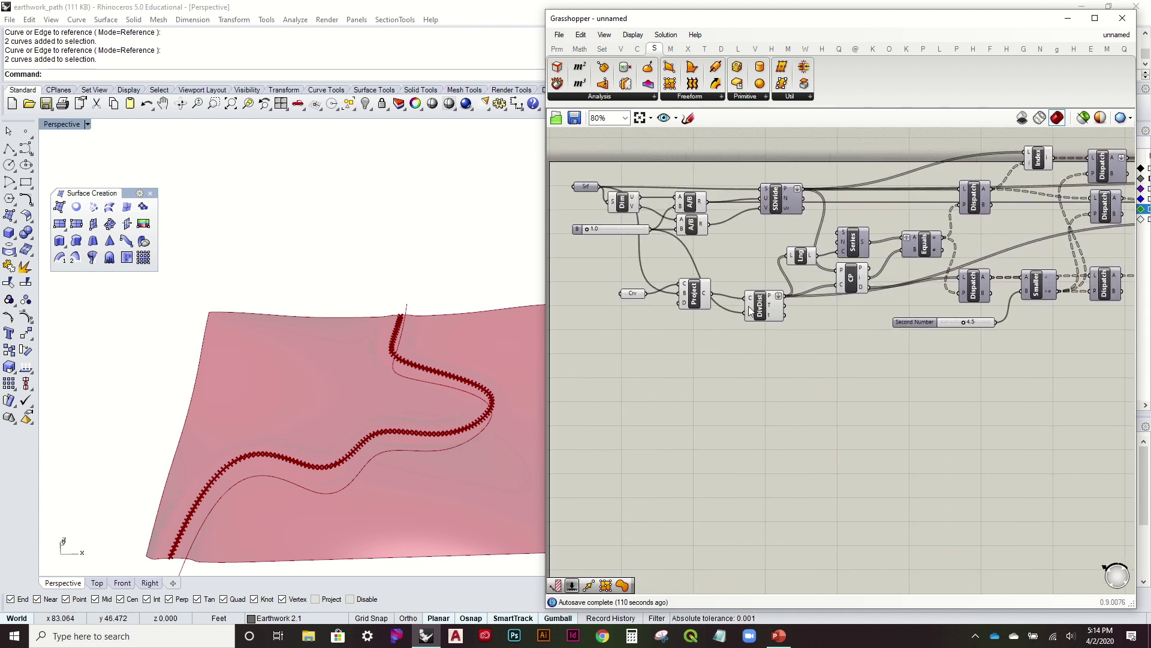
left_click(697, 300)
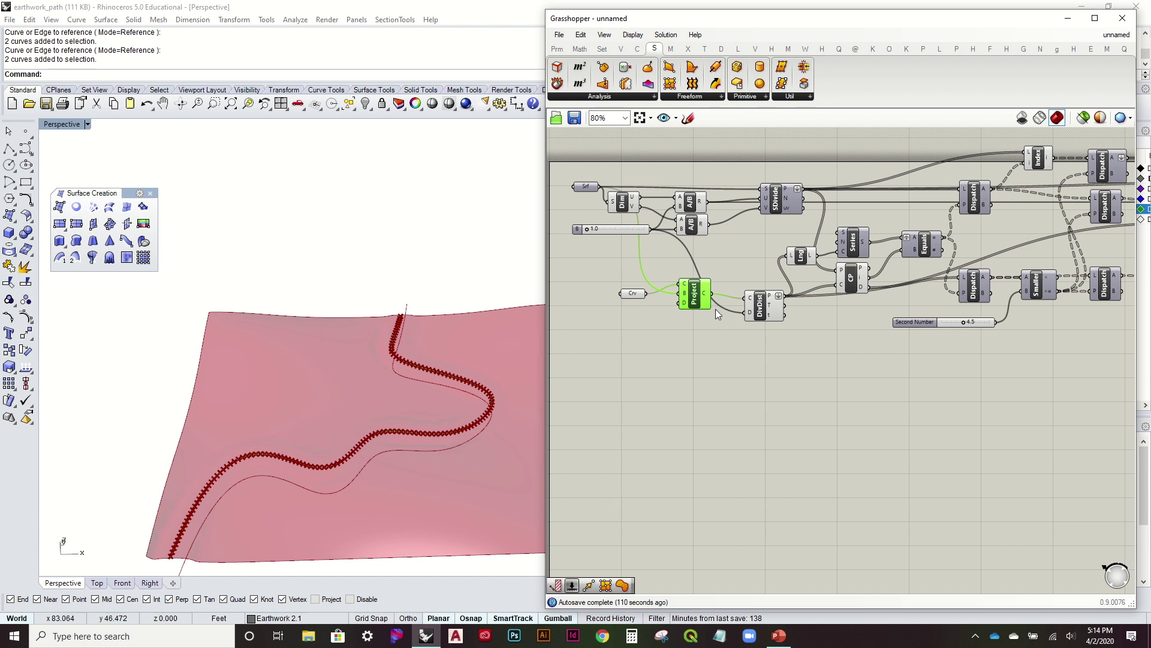
left_click_drag(749, 344, 690, 262)
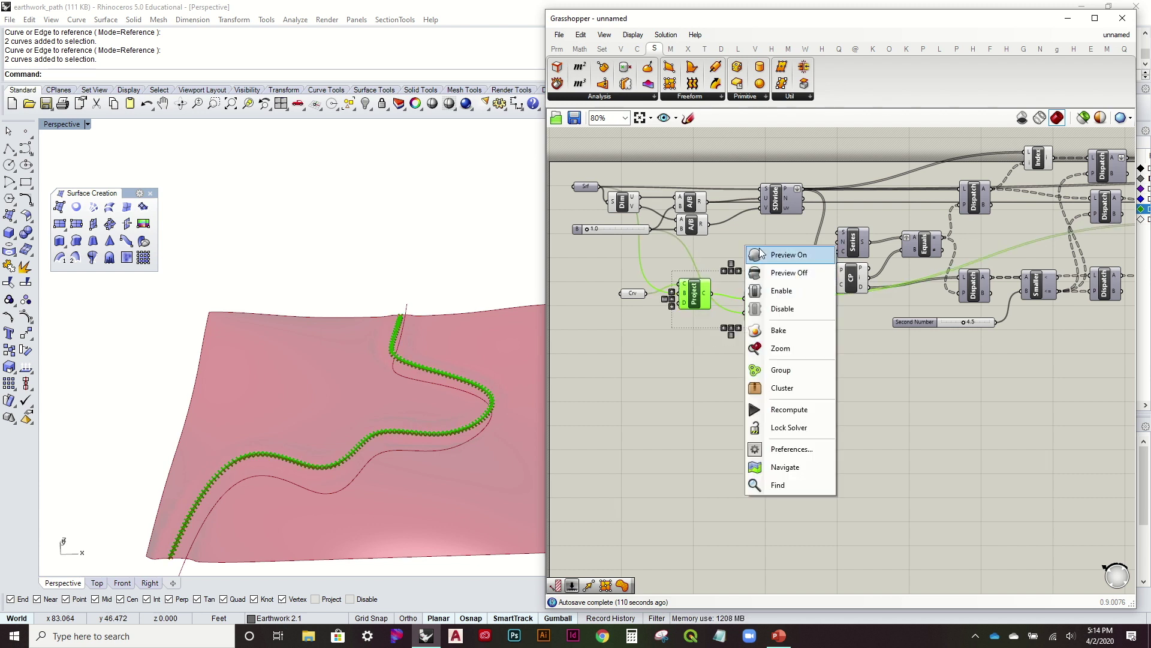
left_click(789, 268)
left_click(790, 377)
right_click_drag(791, 377, 778, 376)
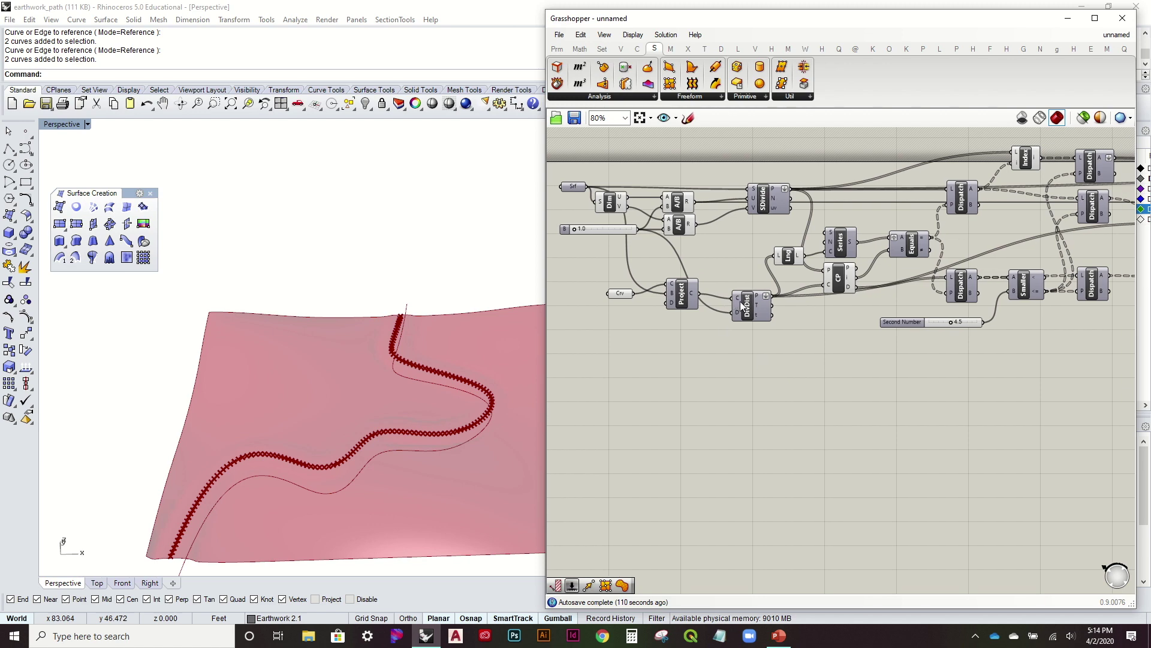
left_click_drag(743, 306, 736, 321)
left_click(672, 303)
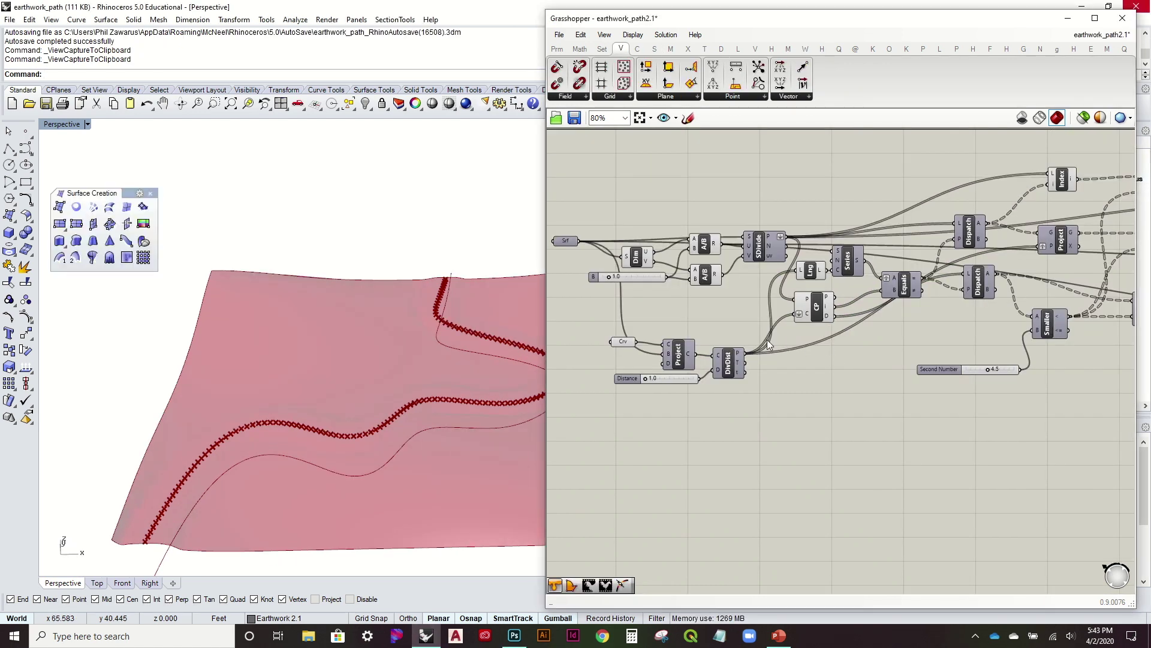
Add a Deconstruct point component below Divide Distance and connect the divided path points to its P input
left_click(816, 308)
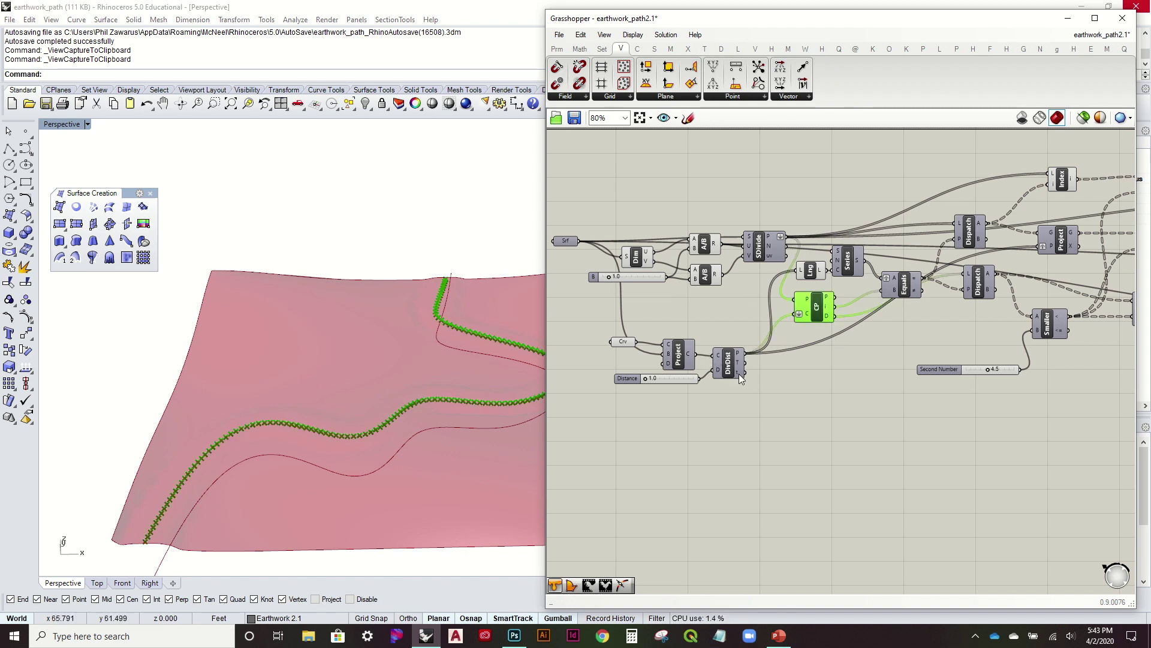
scroll(739, 373, "up", 3)
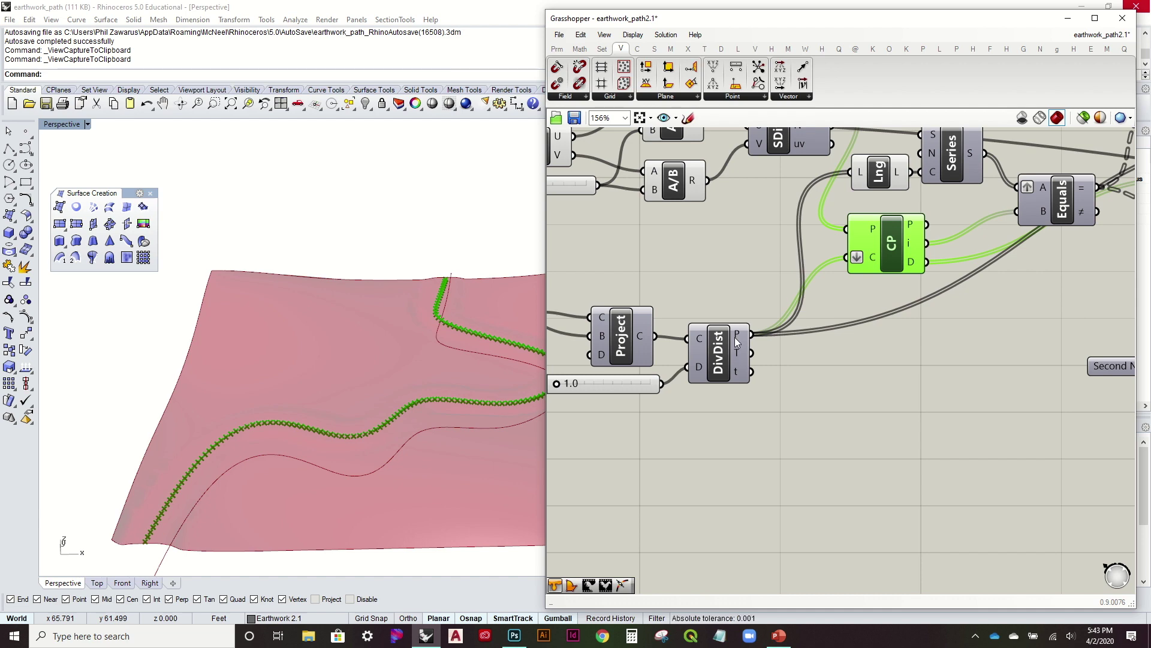
left_click(735, 272)
scroll(734, 272, "down", 2)
left_click(736, 324)
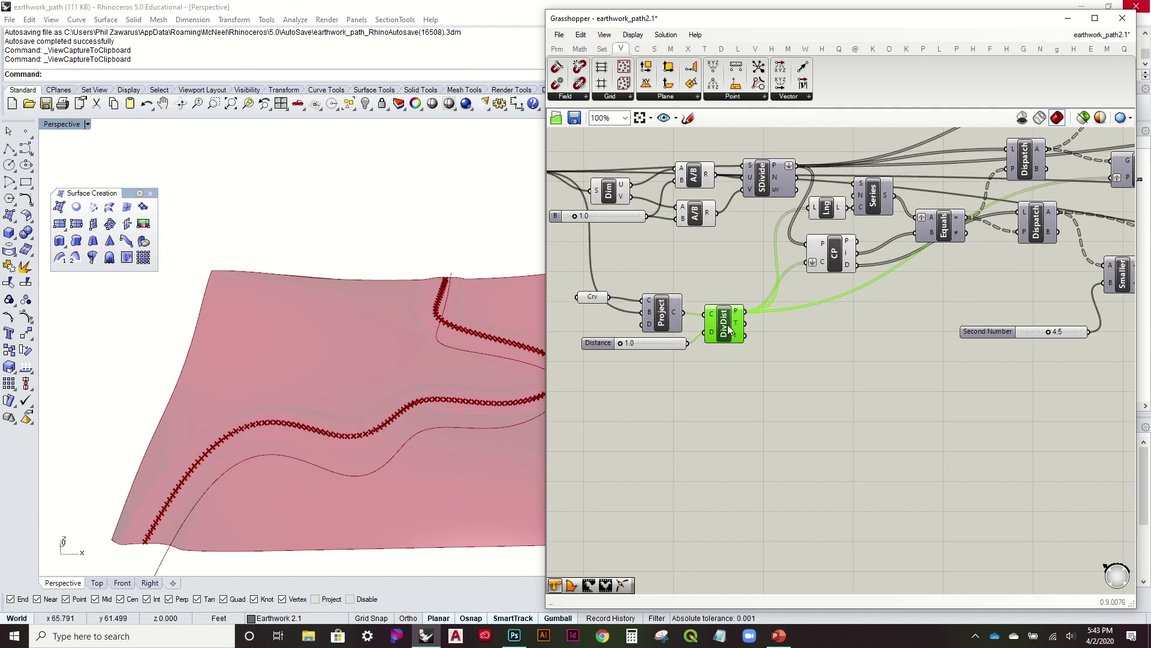
left_click(732, 250)
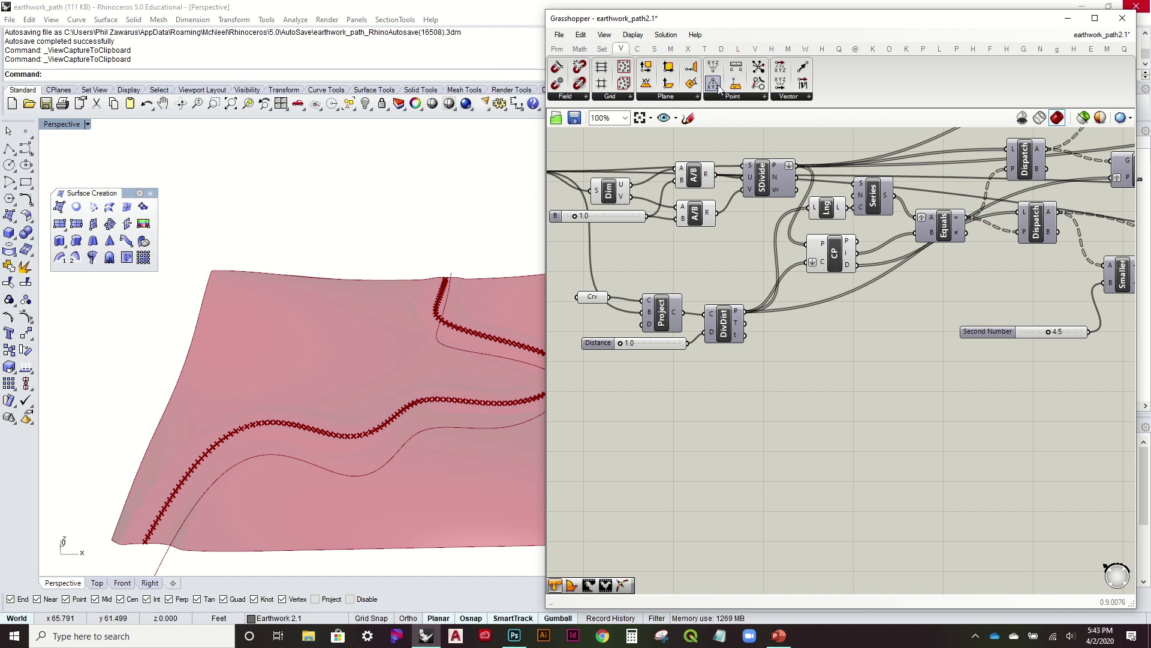
left_click_drag(719, 87, 779, 460)
right_click_drag(804, 489, 731, 375)
scroll(729, 370, "up", 1)
left_click_drag(718, 354, 760, 353)
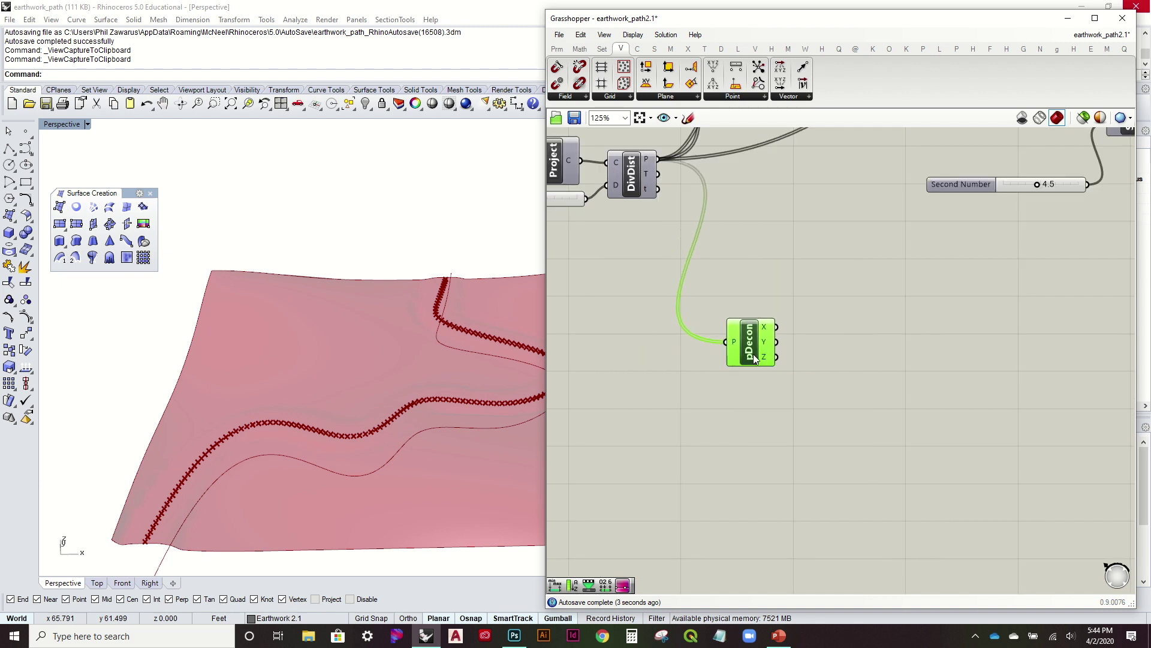
right_click_drag(768, 346, 730, 232)
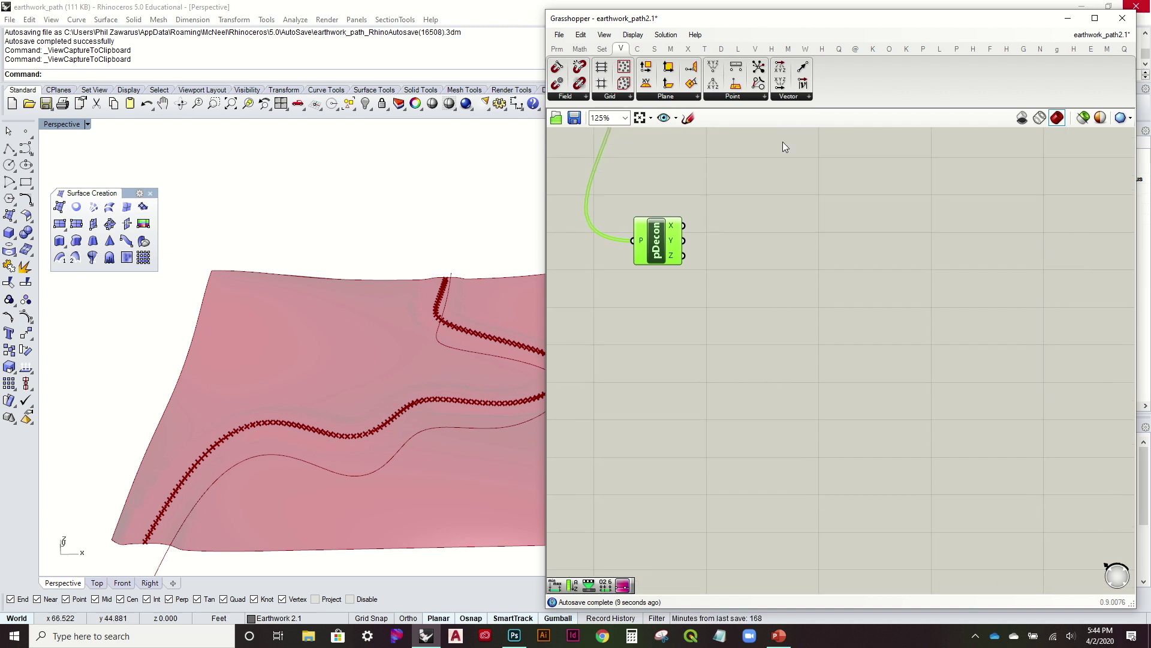
Sketch three path points on the canvas, join them with two slope lines, and add a horizontal span line above
left_click(683, 122)
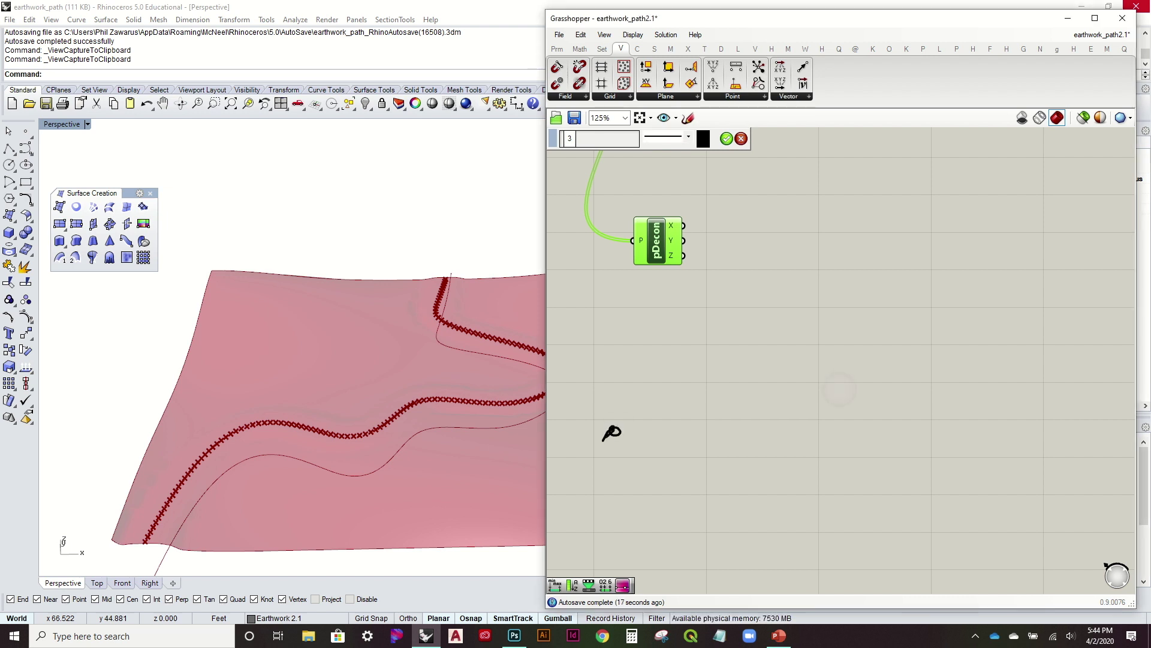
key("Return")
key("space")
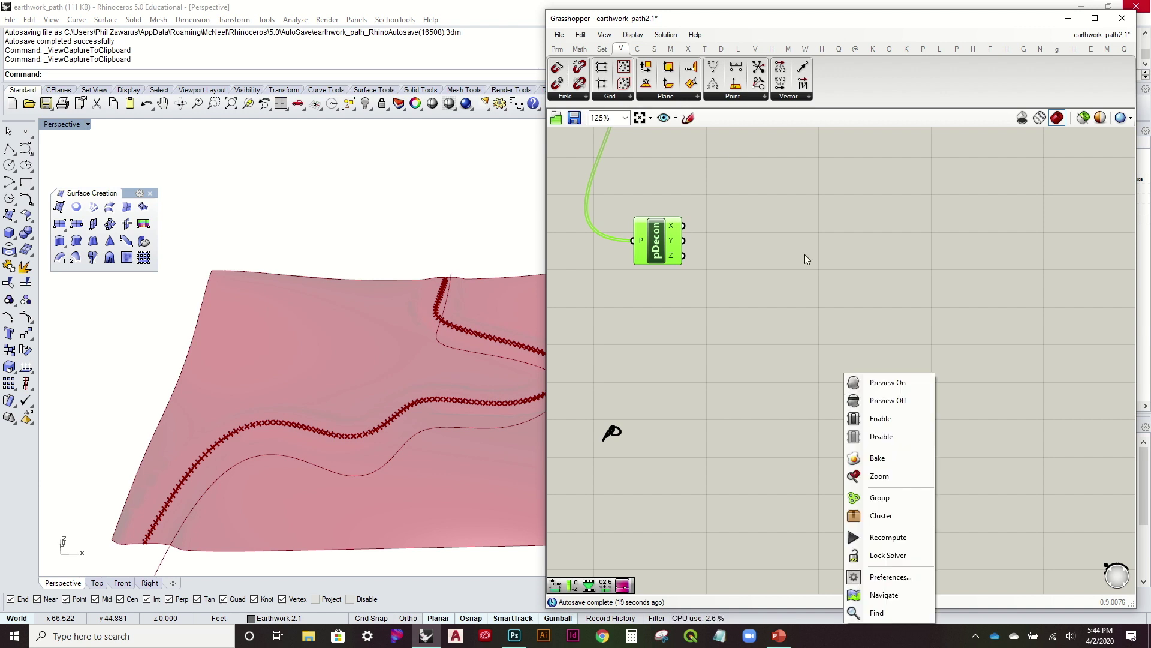
left_click(688, 117)
left_click_drag(862, 376, 858, 378)
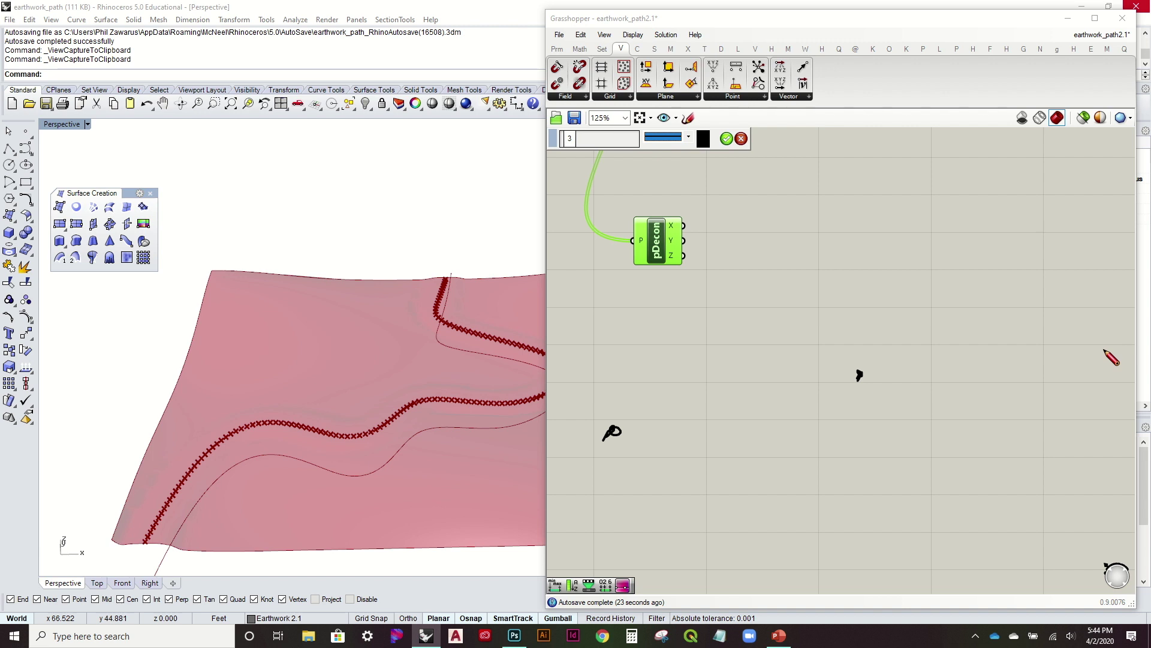
left_click_drag(1102, 339, 1103, 352)
mouse_move(613, 437)
left_mouse_down()
mouse_move(841, 372)
mouse_move(1087, 346)
left_mouse_up()
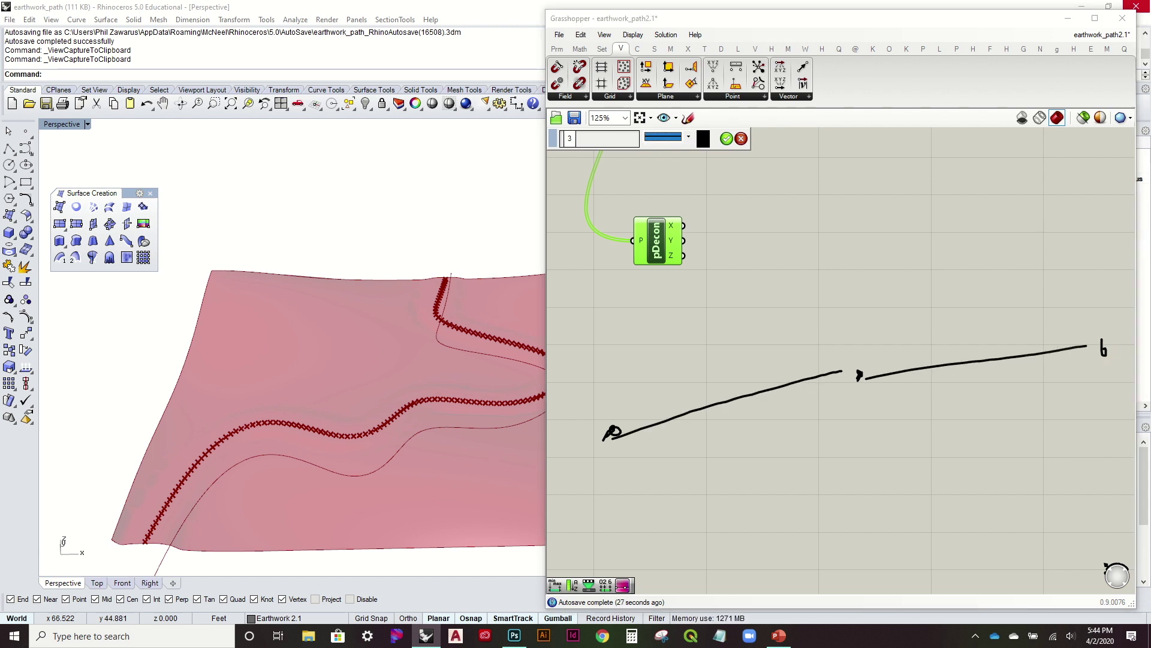
mouse_move(607, 271)
left_mouse_down()
mouse_move(612, 423)
mouse_move(822, 282)
mouse_move(1075, 283)
mouse_move(1099, 359)
left_mouse_up()
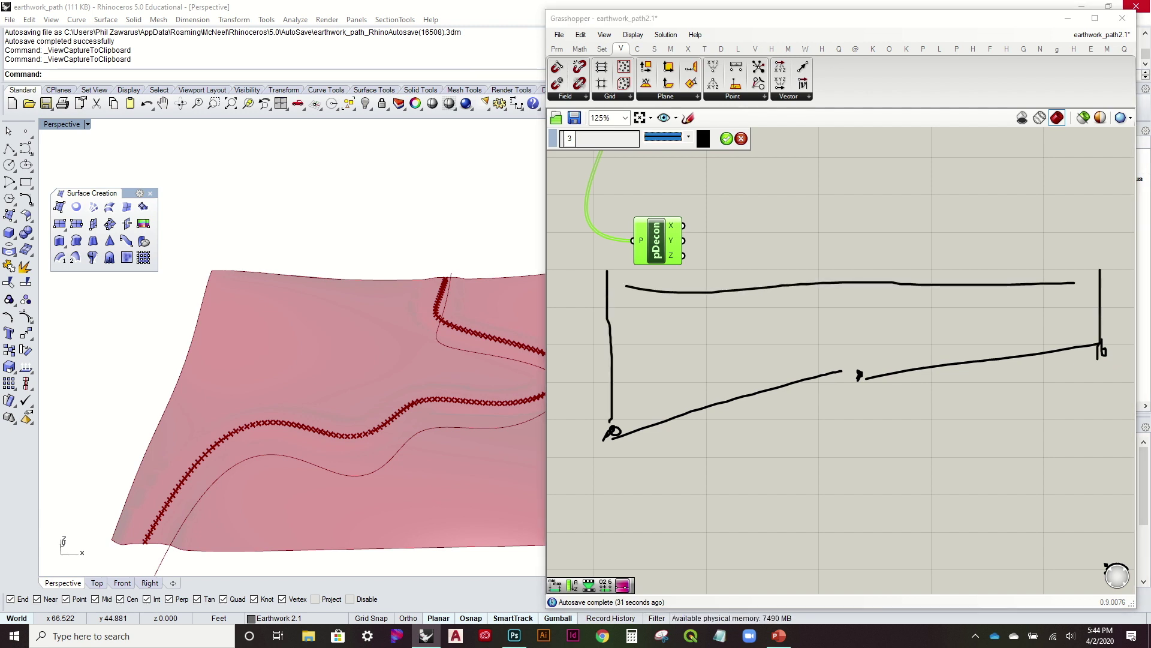
Divide the sketched span with a vertical line at the middle point and label both intervals 1'
left_click_drag(861, 267, 861, 376)
left_click_drag(750, 235, 750, 277)
left_click_drag(787, 223, 780, 241)
left_click_drag(959, 239, 959, 277)
left_click_drag(1032, 210, 1000, 246)
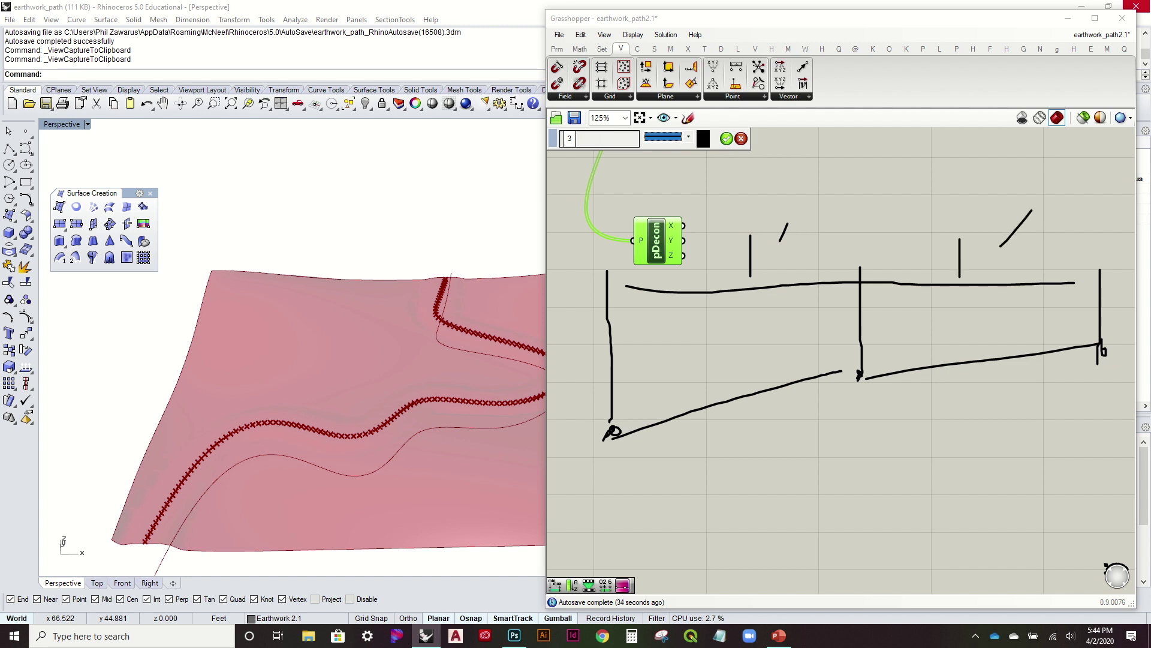
Label the three sketched points with the elevations 10, 10.5 and 10.7
mouse_move(592, 451)
left_mouse_down()
mouse_move(585, 513)
mouse_move(625, 465)
left_mouse_up()
left_click_drag(820, 403, 806, 462)
left_click_drag(854, 402, 899, 465)
left_click_drag(892, 402, 931, 394)
left_click_drag(883, 449, 872, 464)
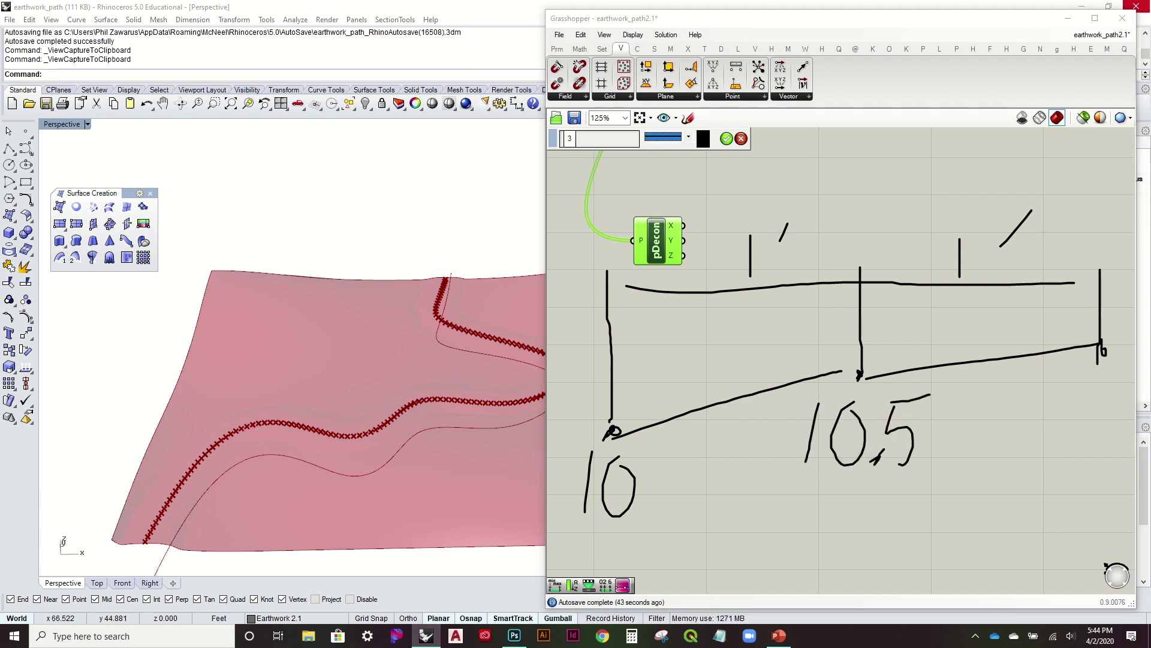
left_click_drag(1076, 369, 1043, 450)
mouse_move(1093, 389)
left_mouse_down()
mouse_move(1072, 420)
mouse_move(1114, 441)
left_mouse_up()
left_click_drag(1107, 395, 1136, 393)
left_click_drag(1134, 403, 1127, 451)
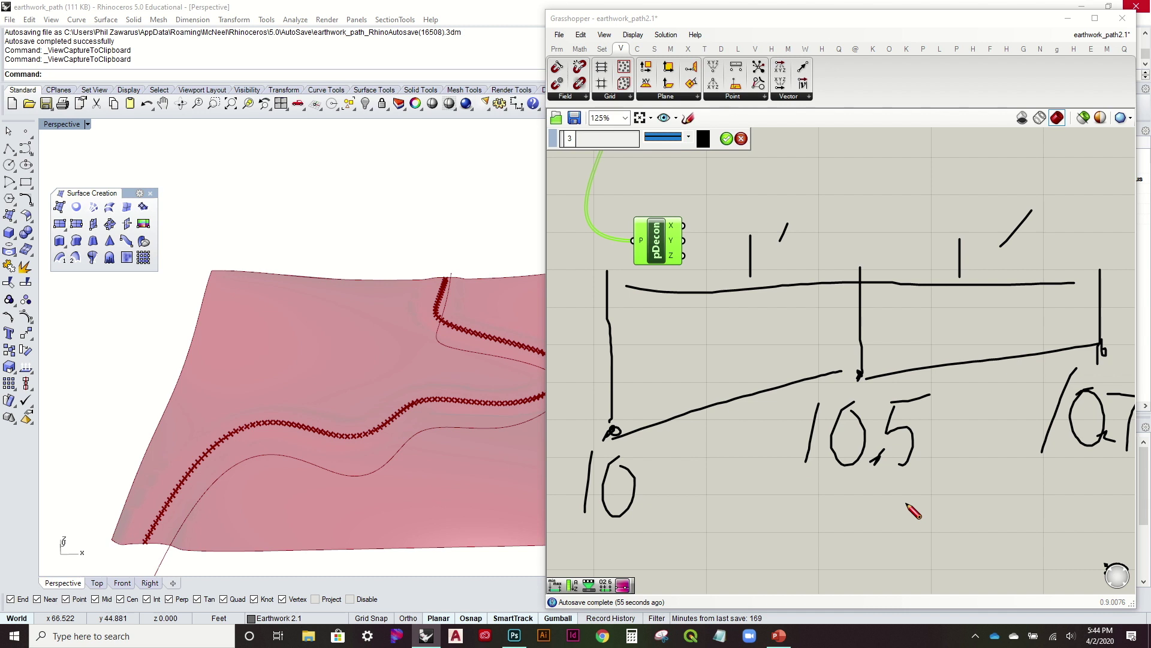
Label the rises between the sketched points .5 and .2, and clear the whole sketch from the canvas
left_click_drag(708, 358, 706, 360)
left_click_drag(732, 324, 744, 376)
left_click_drag(731, 322, 772, 314)
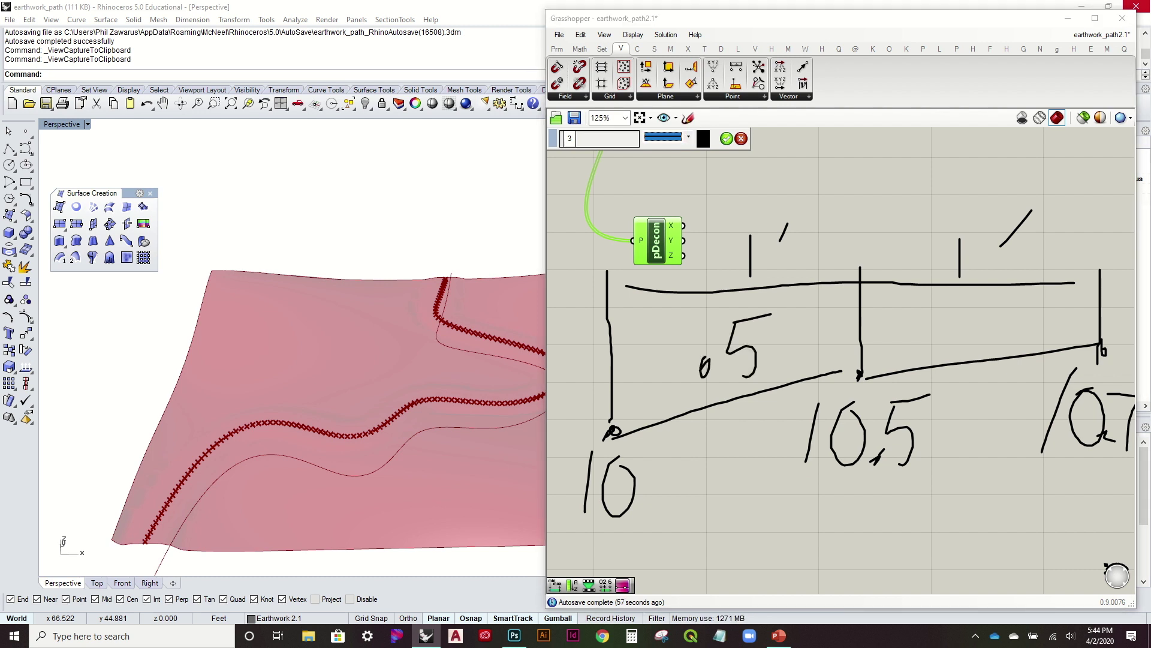
mouse_move(964, 346)
left_mouse_down()
mouse_move(1014, 336)
mouse_move(1044, 355)
left_mouse_up()
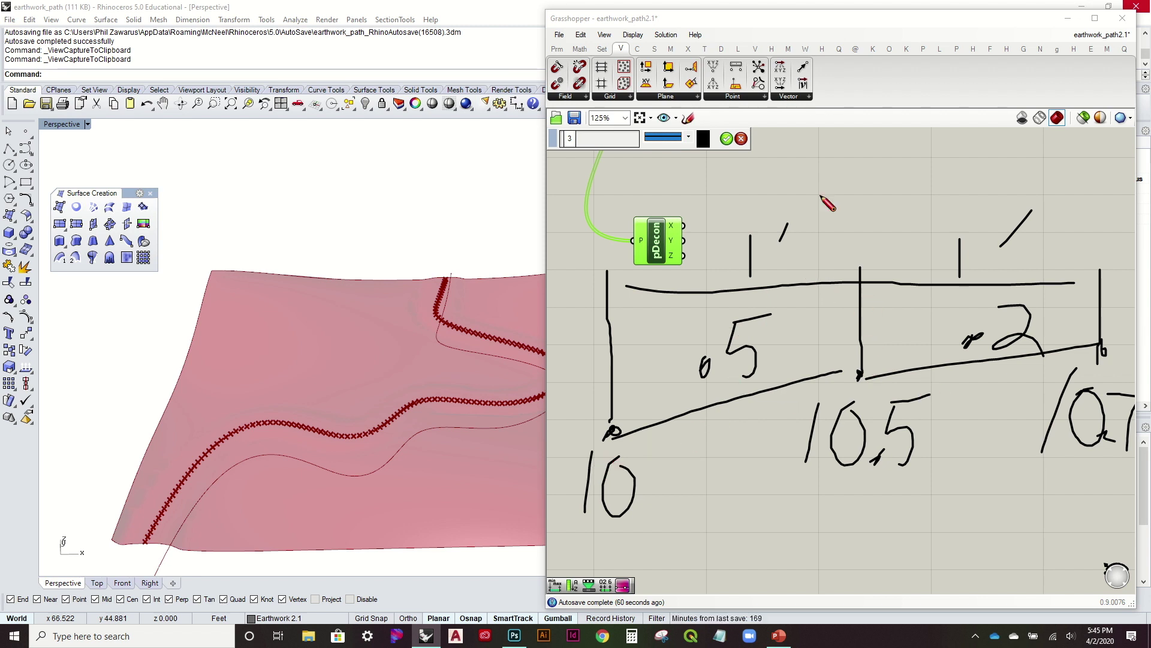
left_click(741, 139)
left_click(612, 432)
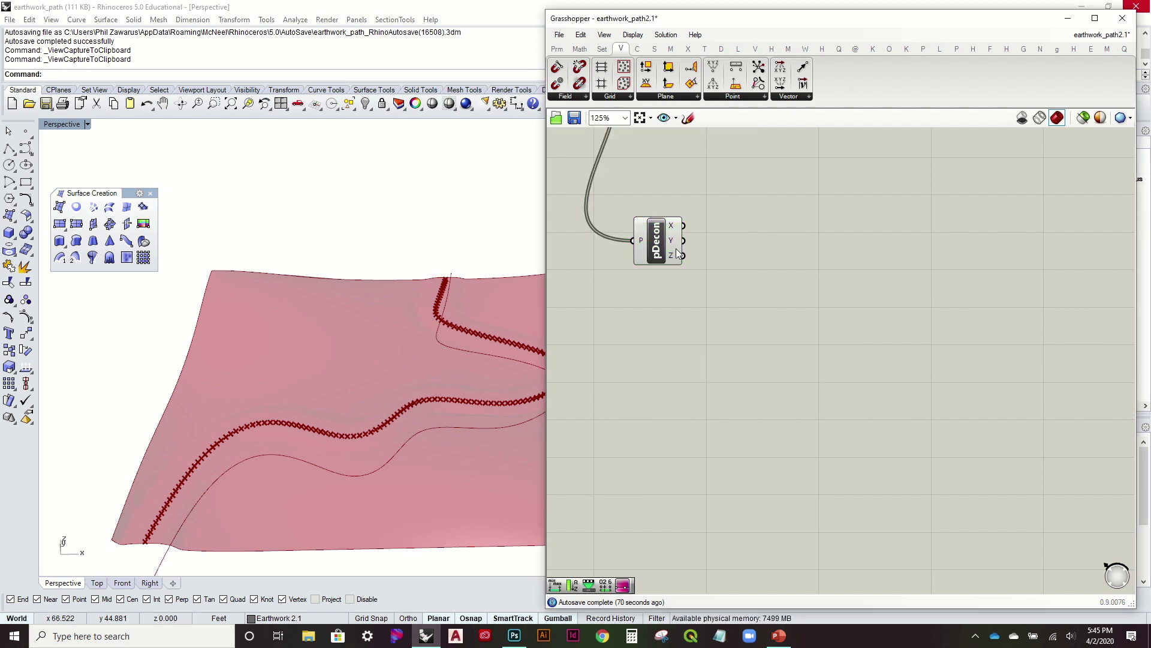
Check the Z output values of the Deconstruct component and nudge the component slightly on the canvas
mouse_move(673, 257)
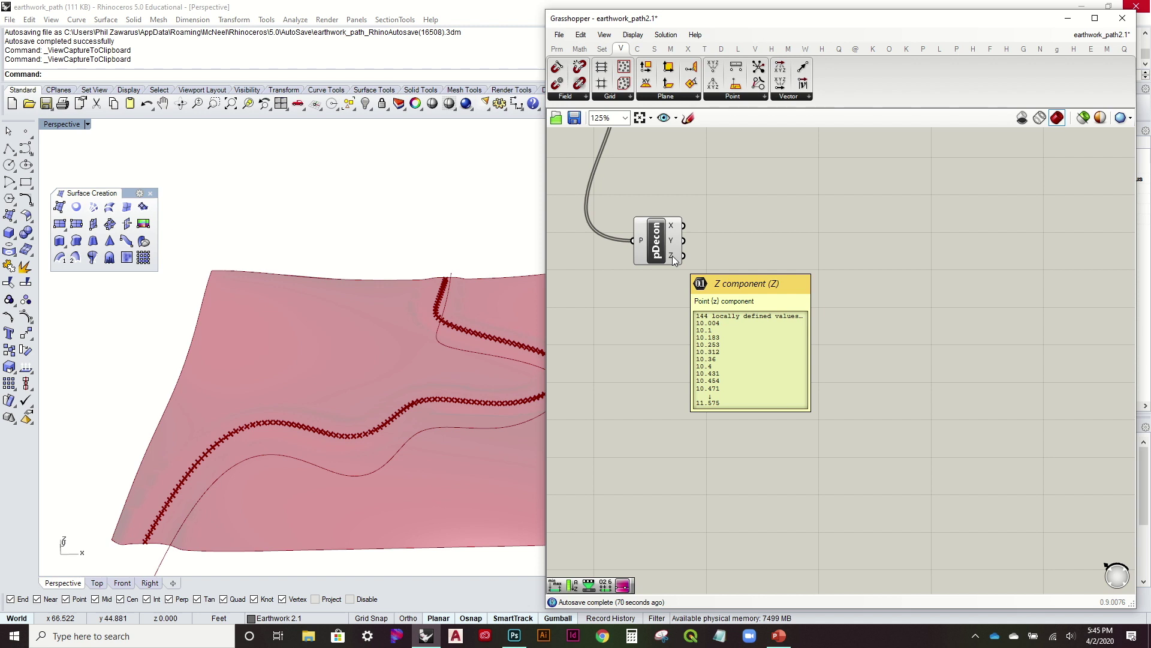
left_click_drag(662, 244, 670, 236)
left_click(704, 189)
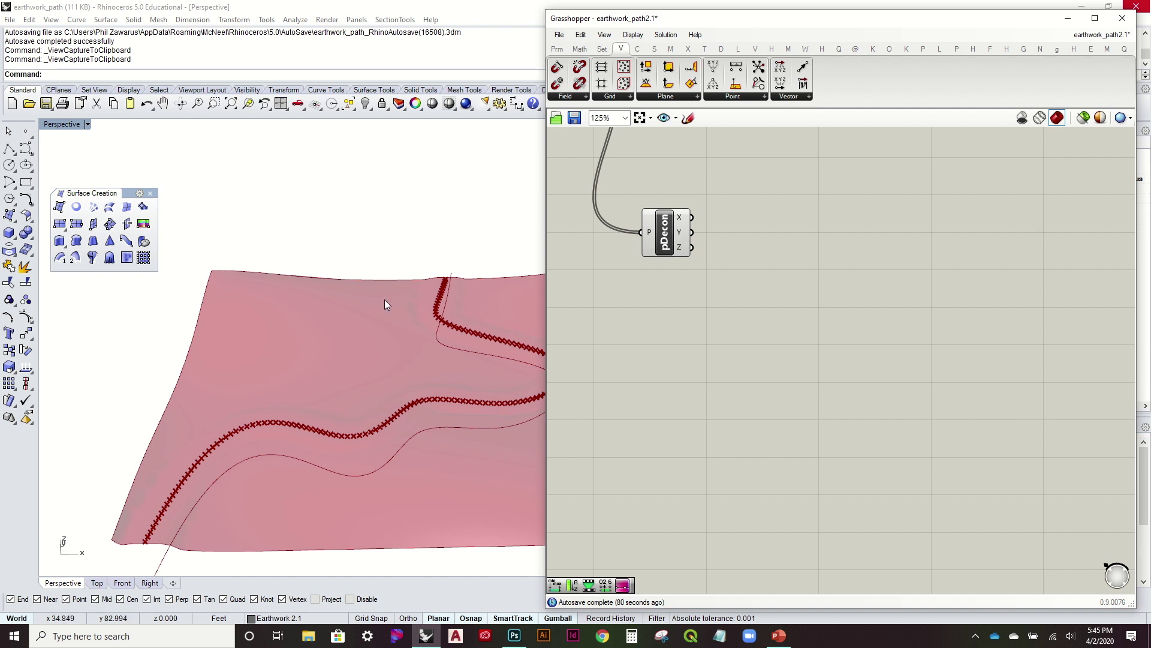
Add a Consecutive Domains component beside the point Deconstruct component, connect Z to its N input and check the D output
right_click_drag(443, 292, 585, 276)
scroll(347, 339, "up", 12)
right_click_drag(347, 340, 348, 297)
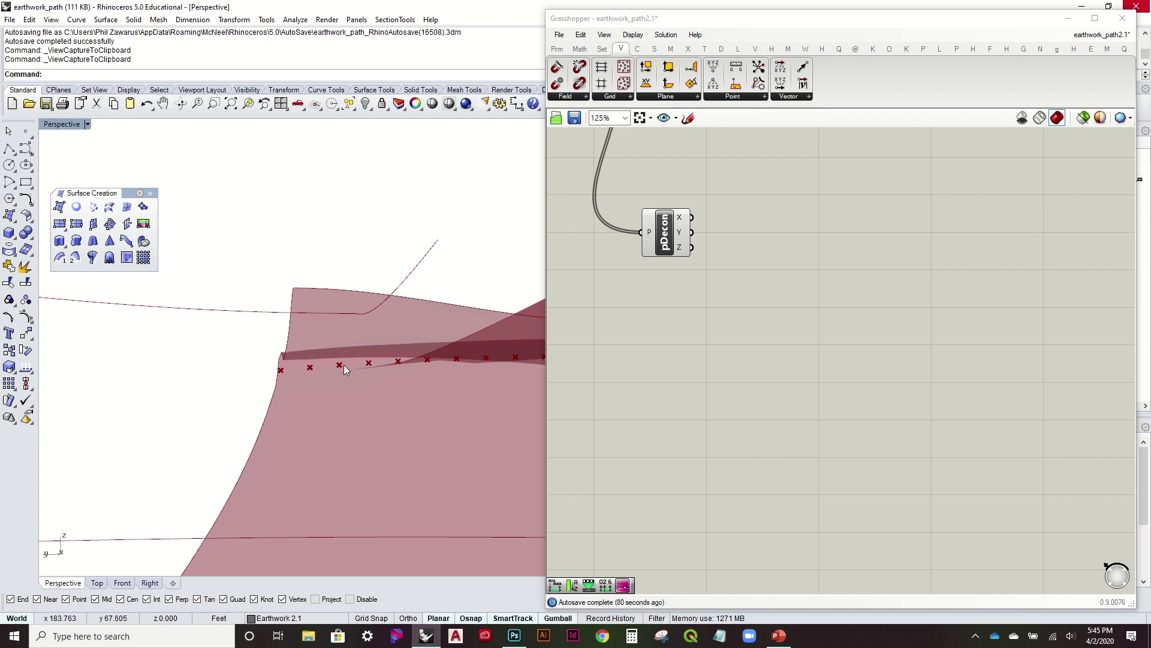
right_click_drag(418, 364, 321, 392)
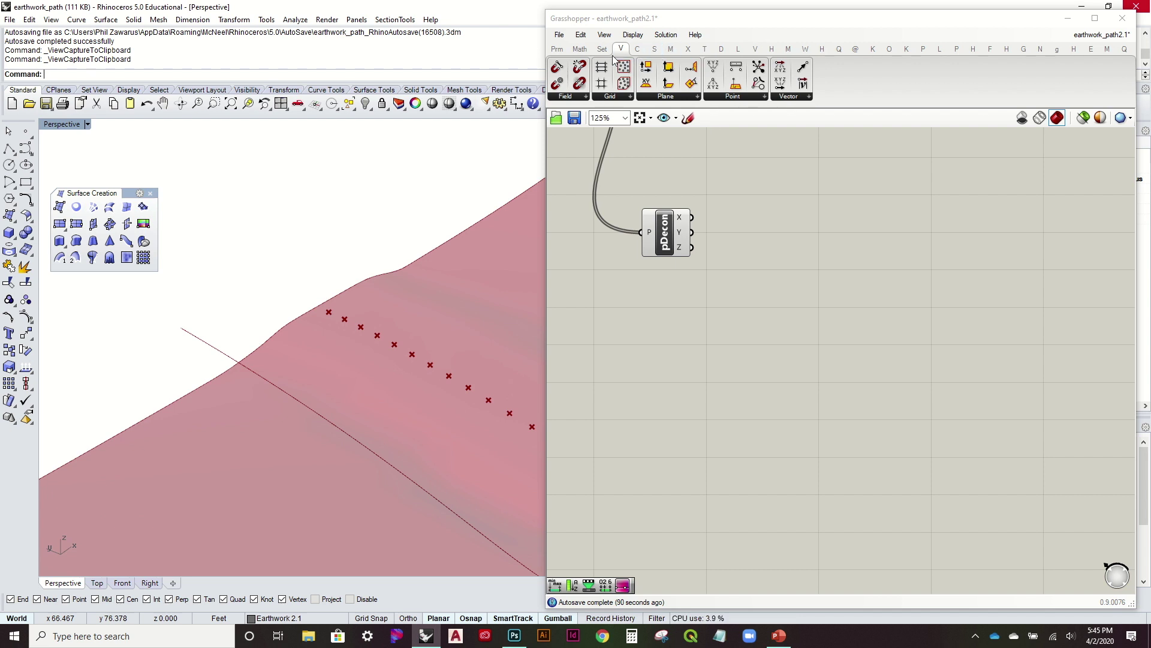
left_click(580, 49)
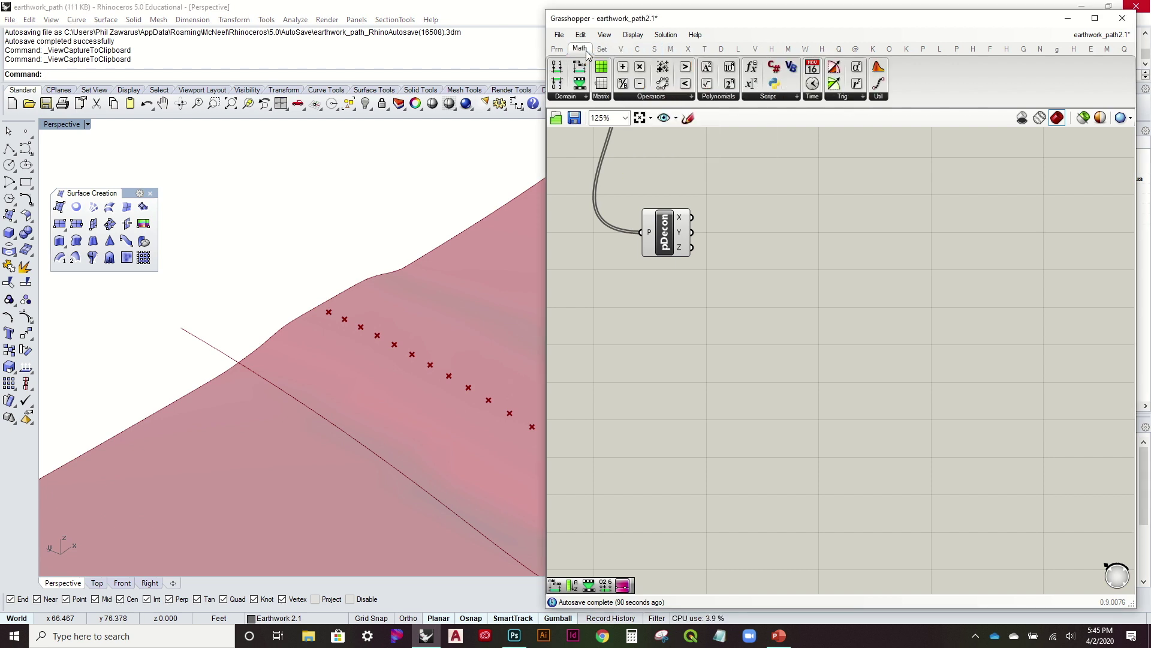
left_click(579, 97)
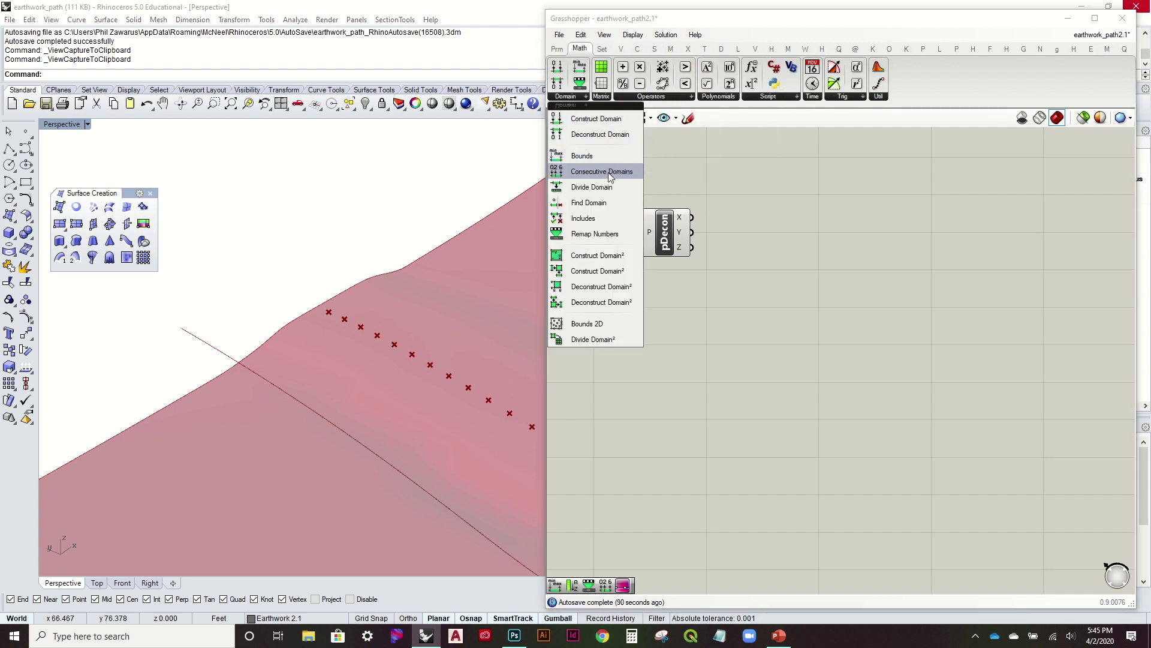
left_click_drag(609, 174, 762, 252)
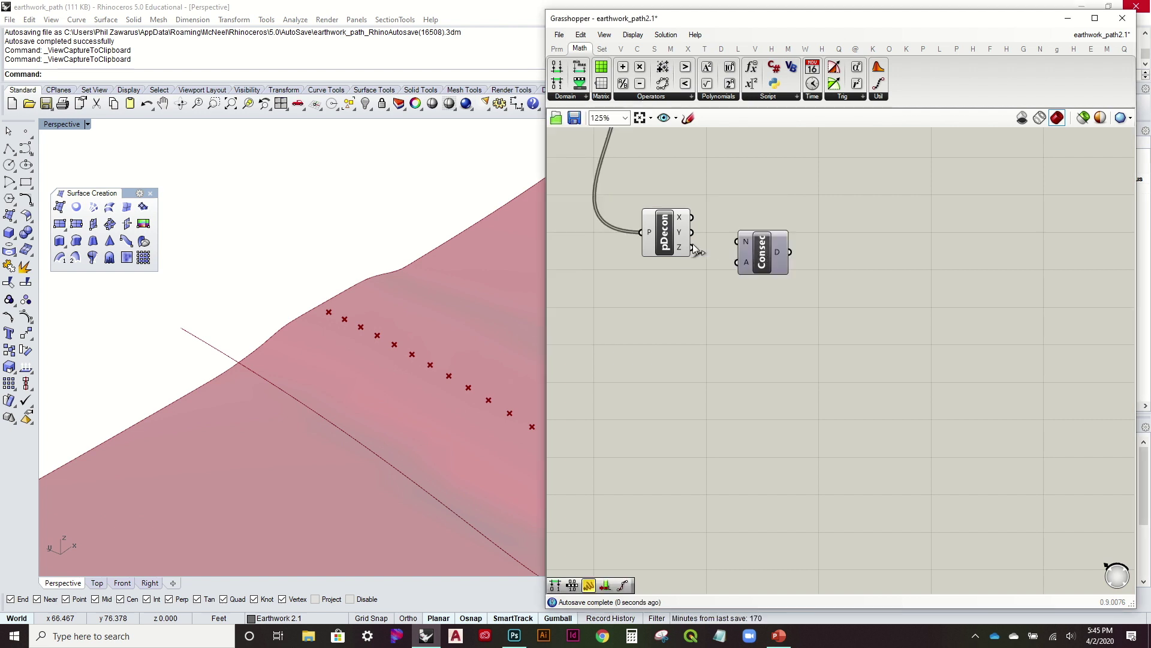
left_click_drag(691, 247, 743, 242)
mouse_move(750, 244)
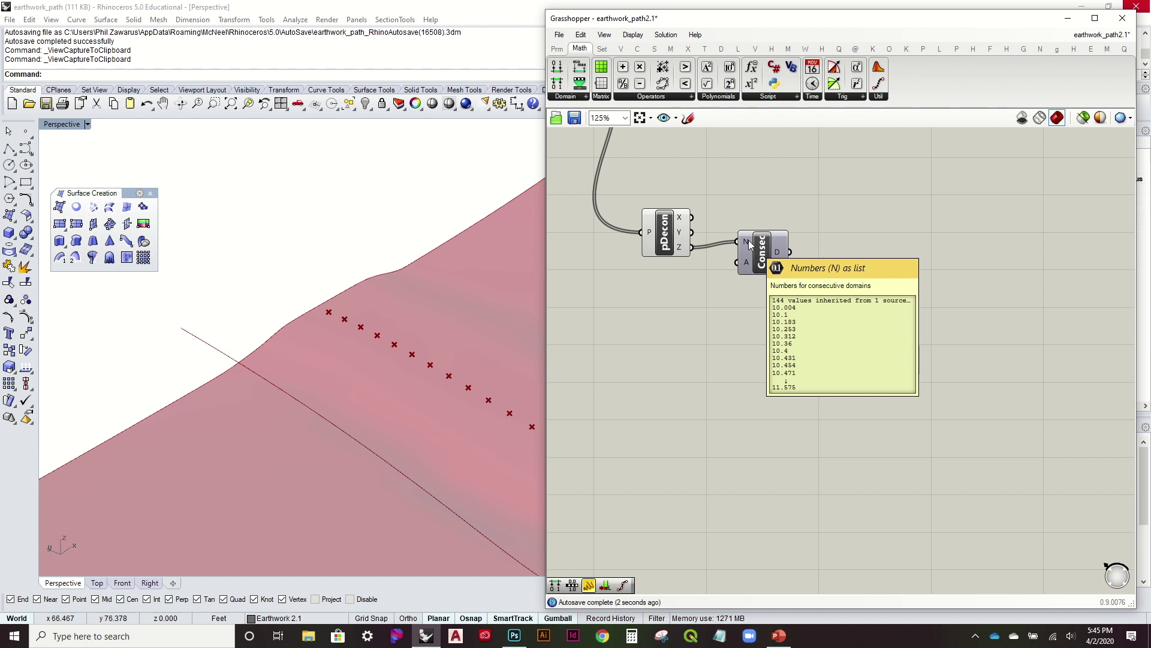
scroll(749, 244, "up", 4)
mouse_move(815, 263)
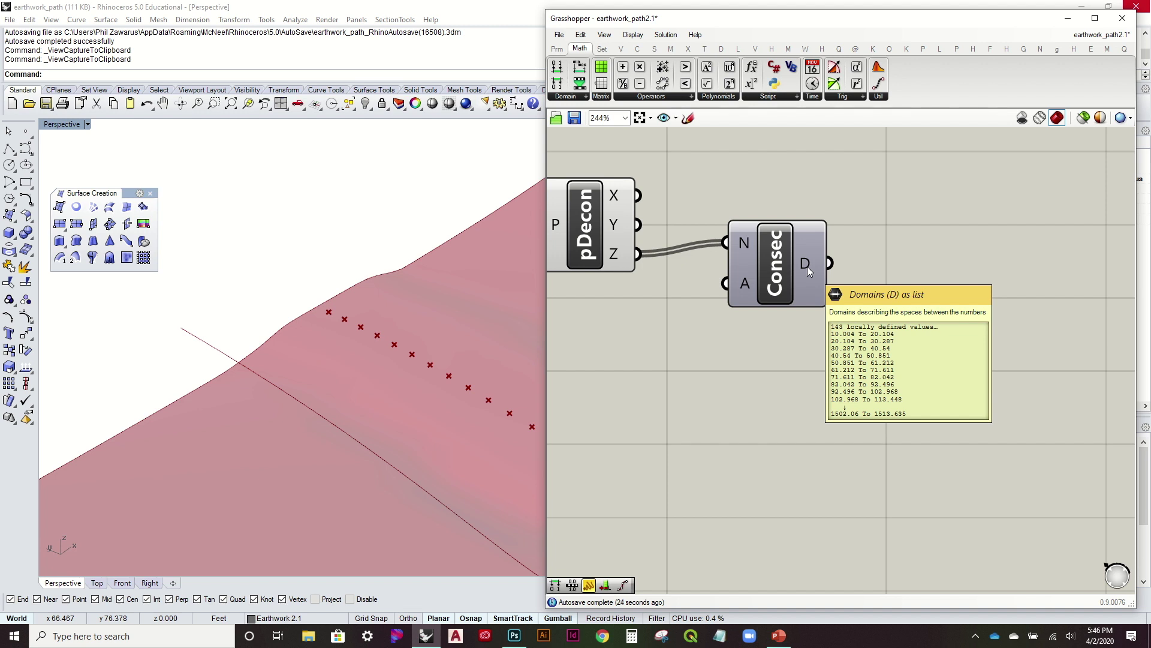
Set the A (additive) input of the Consecutive Domains component to False and check the resulting domains
left_click_drag(782, 269, 791, 282)
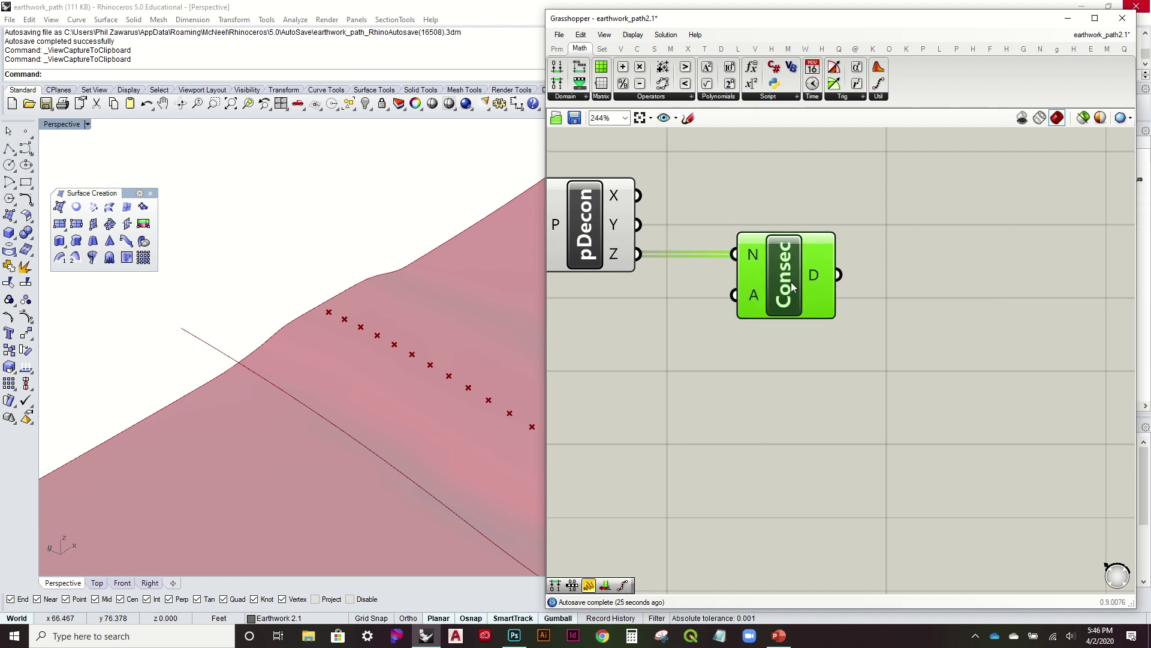
right_click(754, 289)
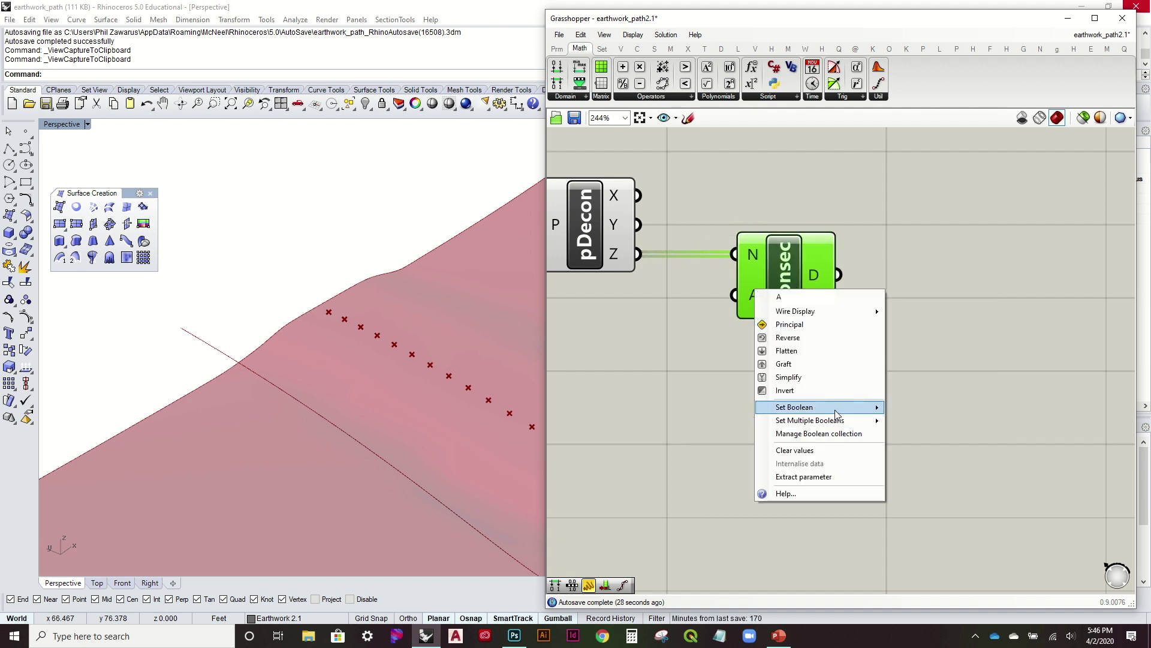
mouse_move(804, 406)
left_click(907, 420)
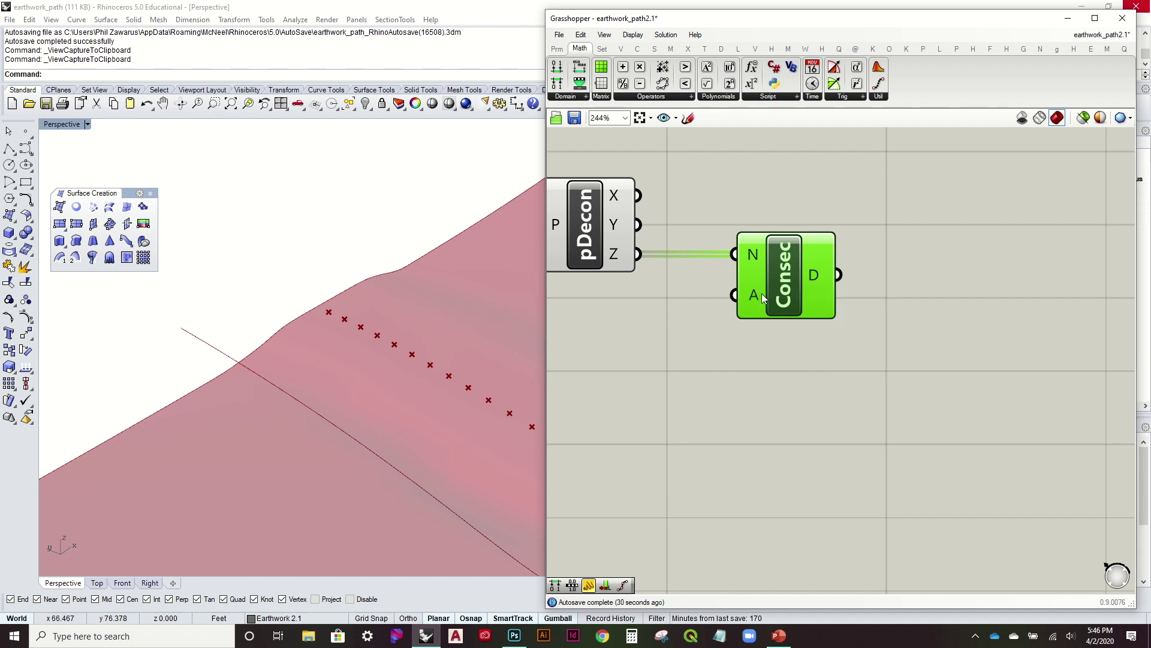
mouse_move(816, 272)
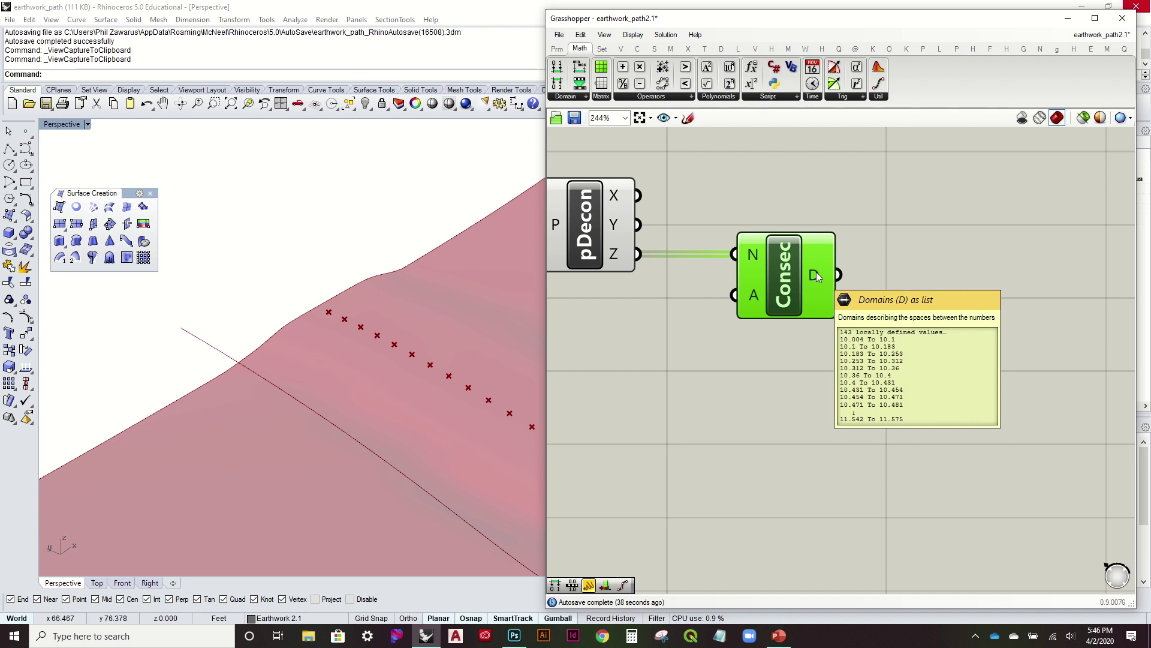
left_click(825, 214)
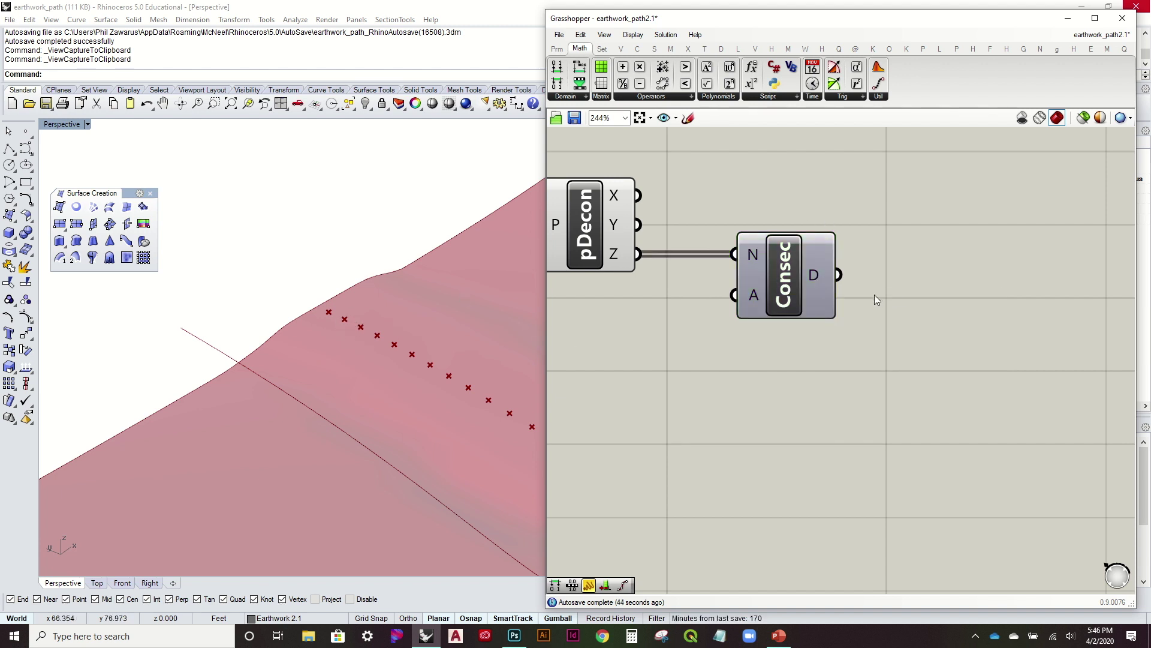
Add a Deconstruct Domain component after Consecutive Domains, connect D to its I input and check the start values
right_click_drag(874, 294, 897, 335)
left_click_drag(823, 329, 783, 324)
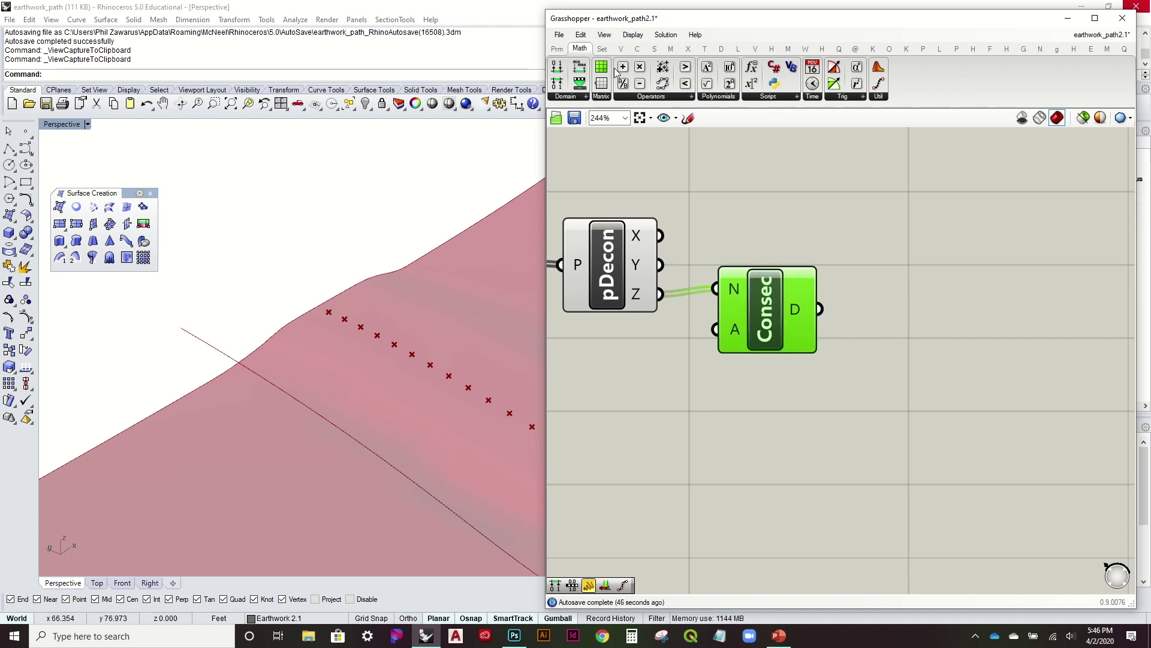
left_click(573, 97)
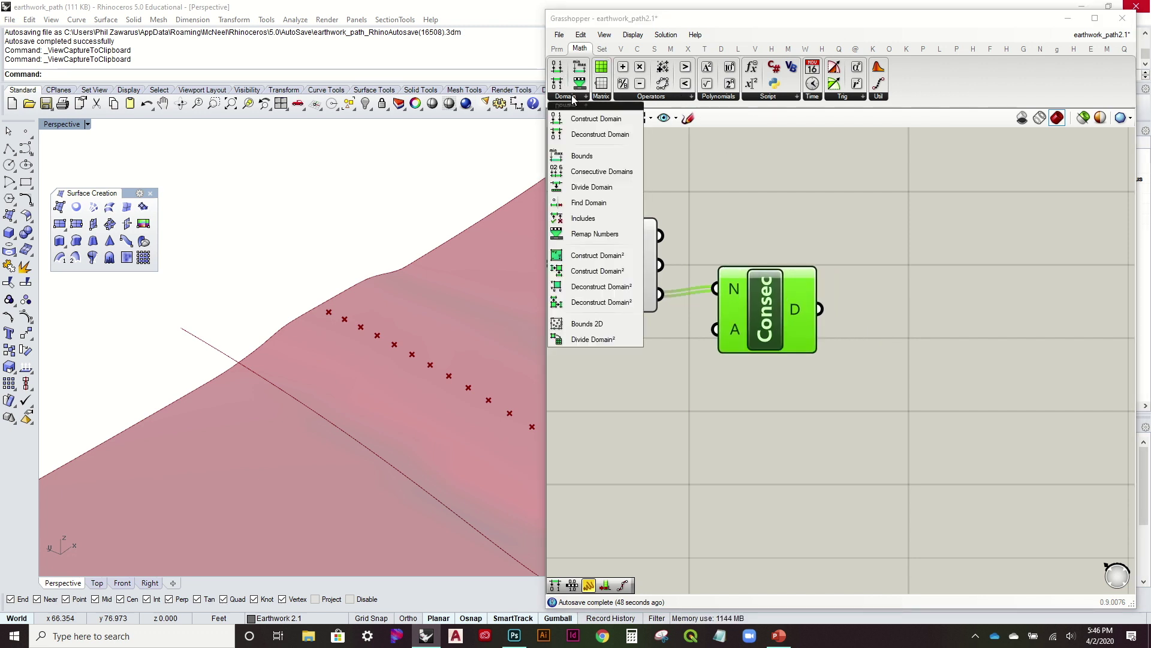
left_click(594, 62)
left_click(1011, 304)
left_click_drag(819, 308, 934, 314)
right_click_drag(934, 314, 697, 346)
mouse_move(711, 309)
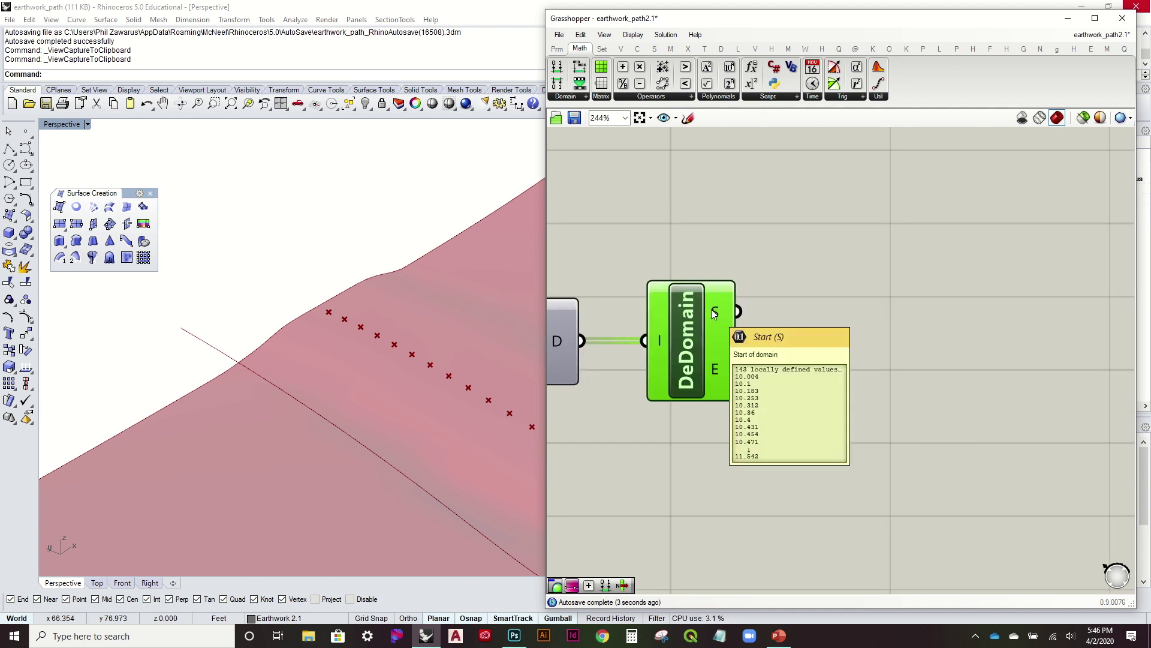
Add a Subtraction component and connect the domain start S to A and the domain end E to B
left_click_drag(642, 83, 886, 278)
left_click_drag(738, 311, 846, 264)
left_click_drag(739, 370, 860, 296)
left_click_drag(885, 251, 866, 314)
right_click_drag(866, 314, 871, 297)
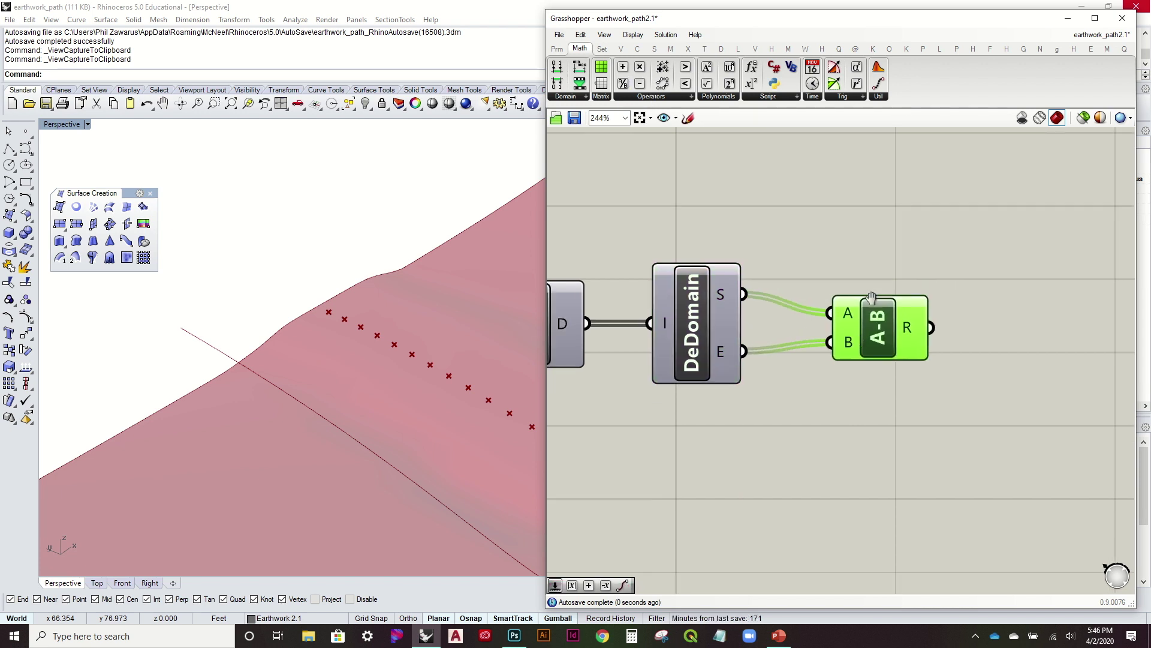
Sketch a rising line on the empty canvas below the components and label its ends 9 and 10
scroll(872, 296, "down", 3)
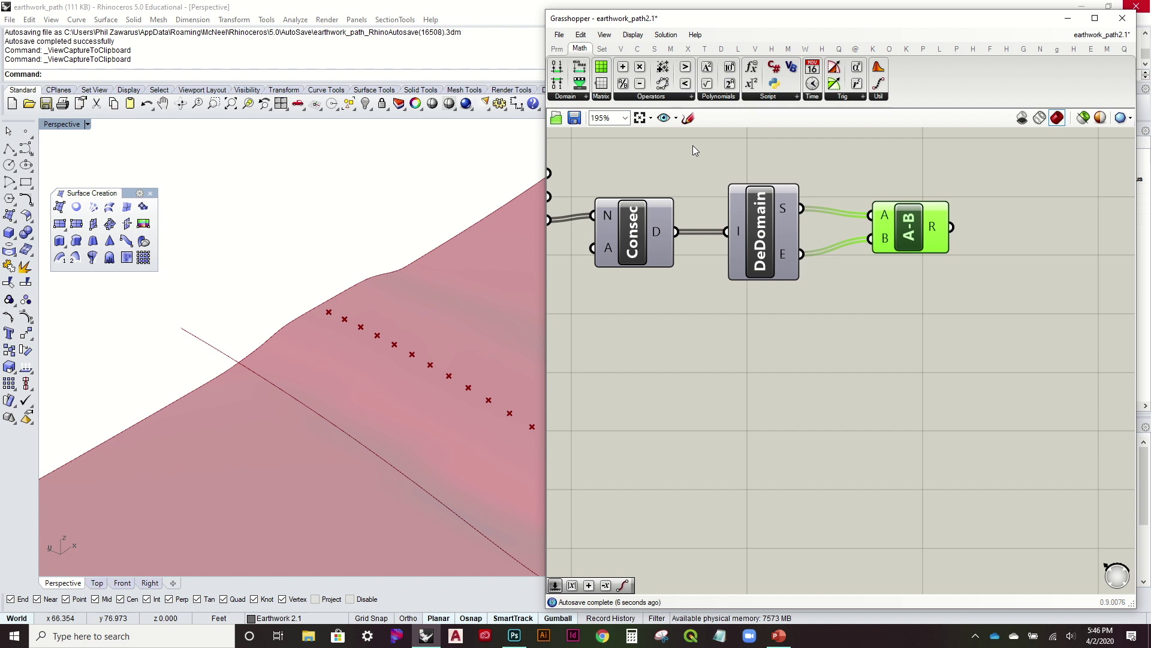
left_click(689, 119)
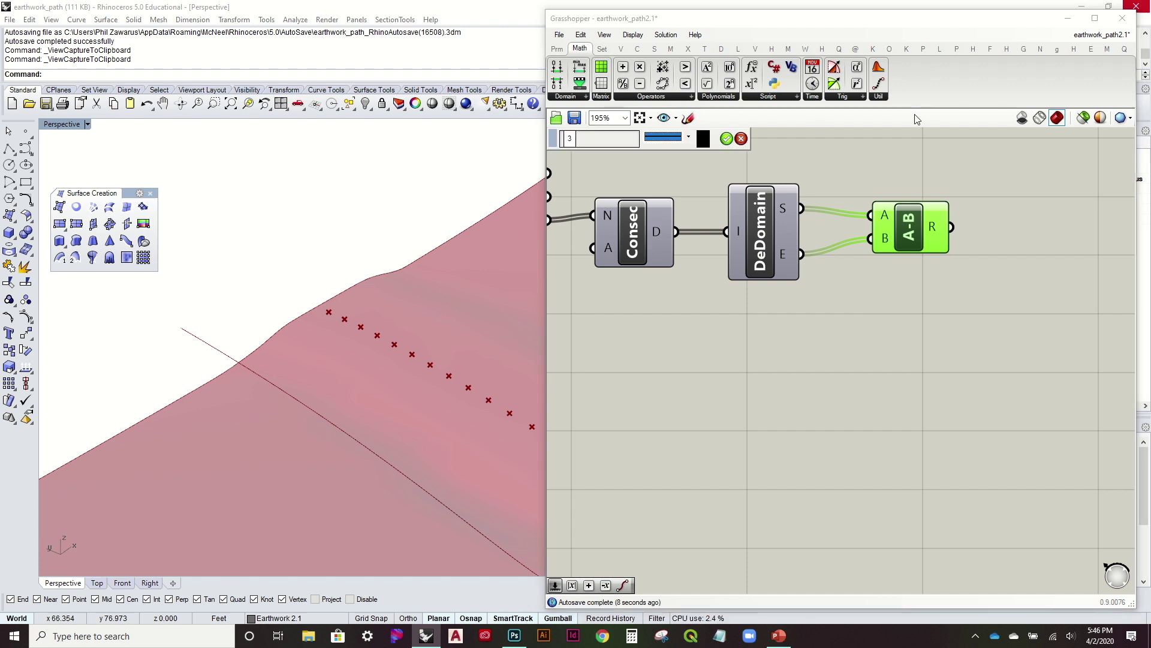
left_click_drag(625, 502, 1021, 418)
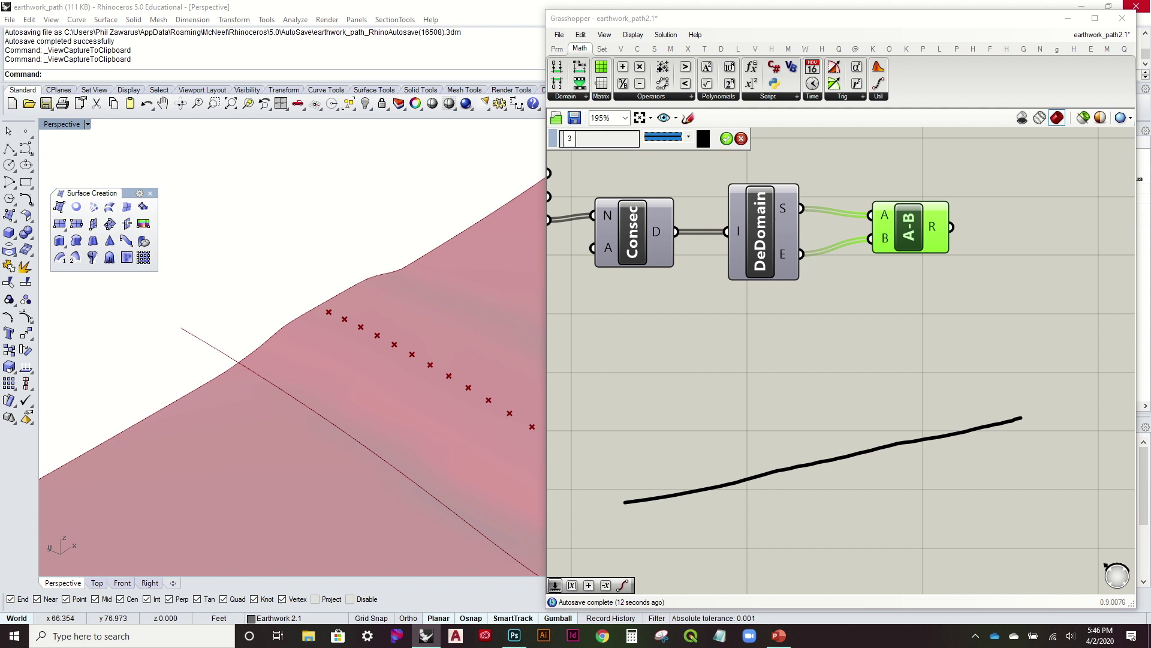
mouse_move(641, 439)
left_mouse_down()
mouse_move(597, 448)
mouse_move(636, 473)
mouse_move(627, 500)
left_mouse_up()
left_click_drag(1019, 357, 1015, 409)
mouse_move(1065, 354)
left_mouse_down()
mouse_move(1038, 396)
mouse_move(1062, 356)
left_mouse_up()
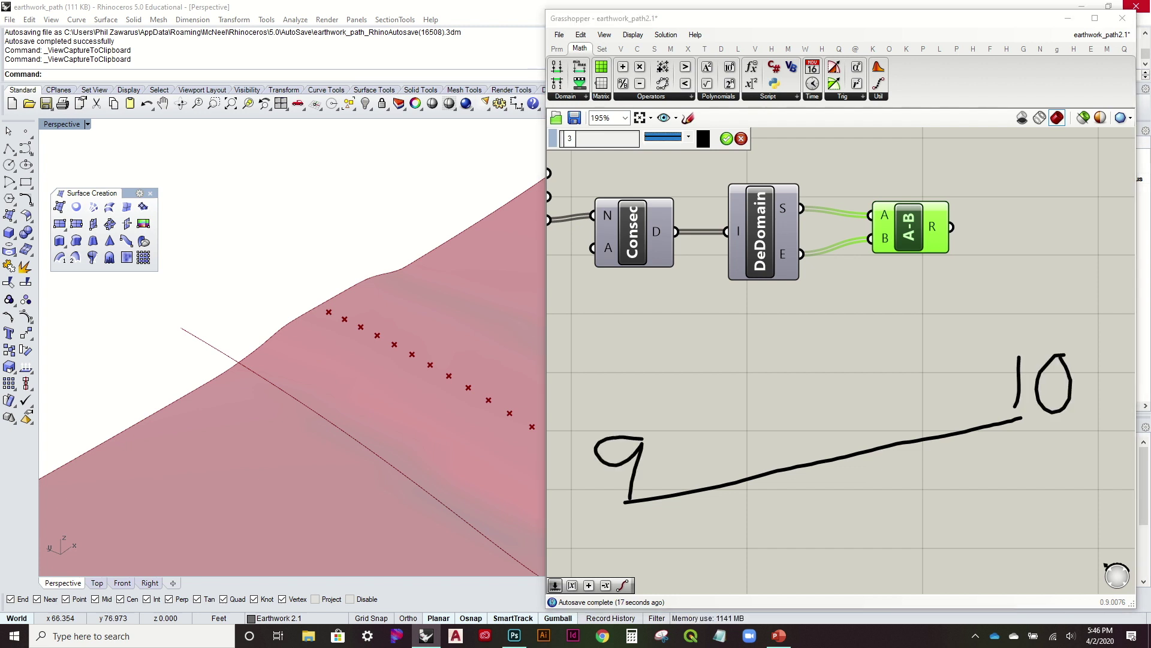
Write the equation 9-10=-1 below the rising line and clear the whole sketch from the canvas
left_click_drag(807, 508, 799, 557)
mouse_move(823, 527)
left_mouse_down()
mouse_move(865, 523)
mouse_move(884, 547)
left_mouse_up()
mouse_move(931, 487)
left_mouse_down()
mouse_move(934, 523)
mouse_move(927, 496)
mouse_move(990, 505)
left_mouse_up()
mouse_move(951, 521)
left_mouse_down()
mouse_move(993, 517)
mouse_move(1026, 487)
mouse_move(1046, 549)
left_mouse_up()
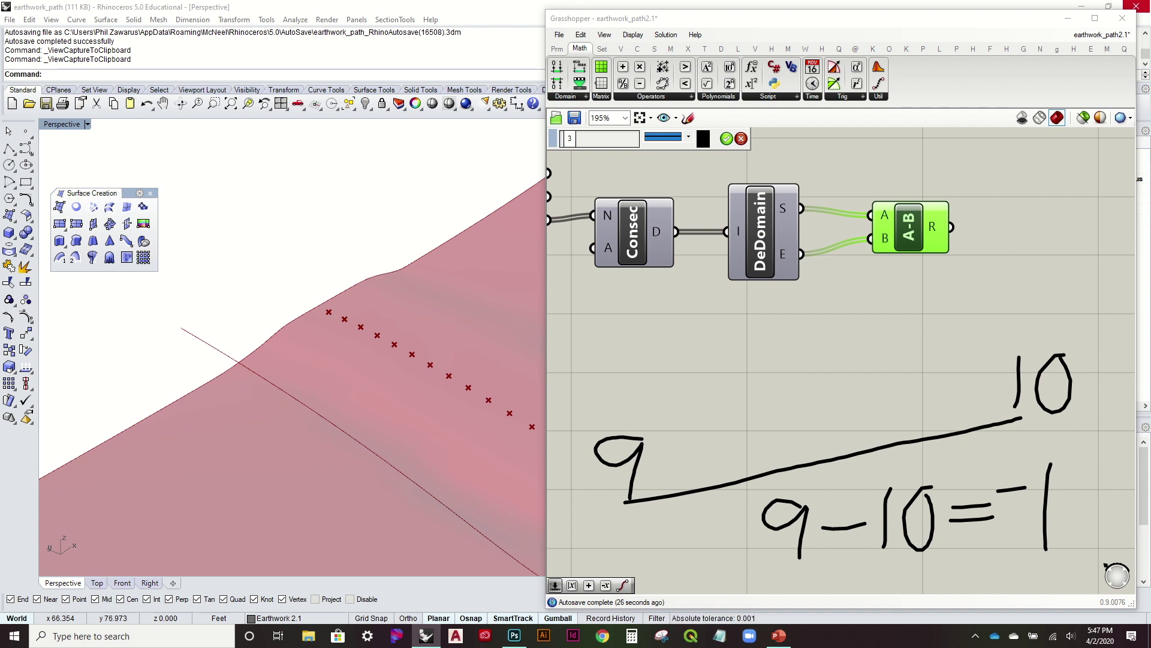
left_click(741, 138)
Sketch a falling line on the empty canvas and label its start 10 and its end 9
left_click_drag(641, 374, 950, 468)
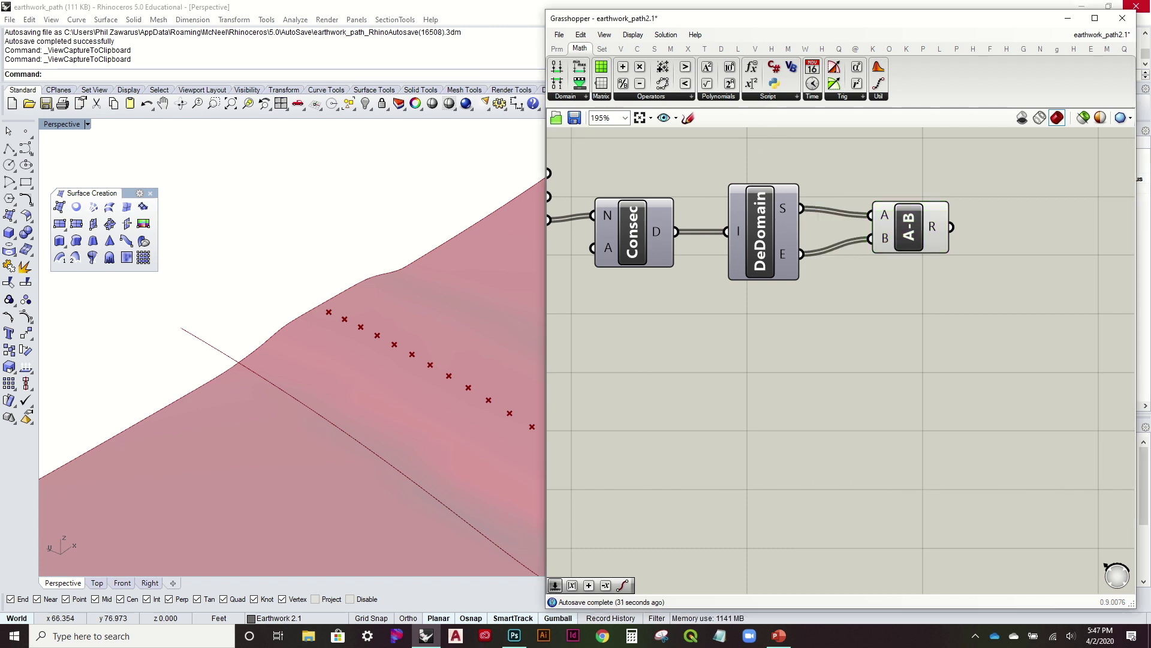
left_click(688, 118)
left_click_drag(618, 381, 1006, 507)
mouse_move(618, 320)
left_mouse_down()
mouse_move(612, 370)
mouse_move(659, 330)
left_mouse_up()
mouse_move(1031, 456)
left_mouse_down()
mouse_move(994, 461)
mouse_move(1036, 506)
left_mouse_up()
Write the equation 10-9=1 below the falling line
left_click_drag(682, 471, 679, 532)
mouse_move(698, 516)
left_mouse_down()
mouse_move(729, 480)
mouse_move(700, 510)
mouse_move(791, 498)
left_mouse_up()
mouse_move(802, 495)
left_mouse_down()
mouse_move(831, 487)
mouse_move(828, 533)
left_mouse_up()
mouse_move(852, 502)
left_mouse_down()
mouse_move(884, 492)
mouse_move(909, 536)
left_mouse_up()
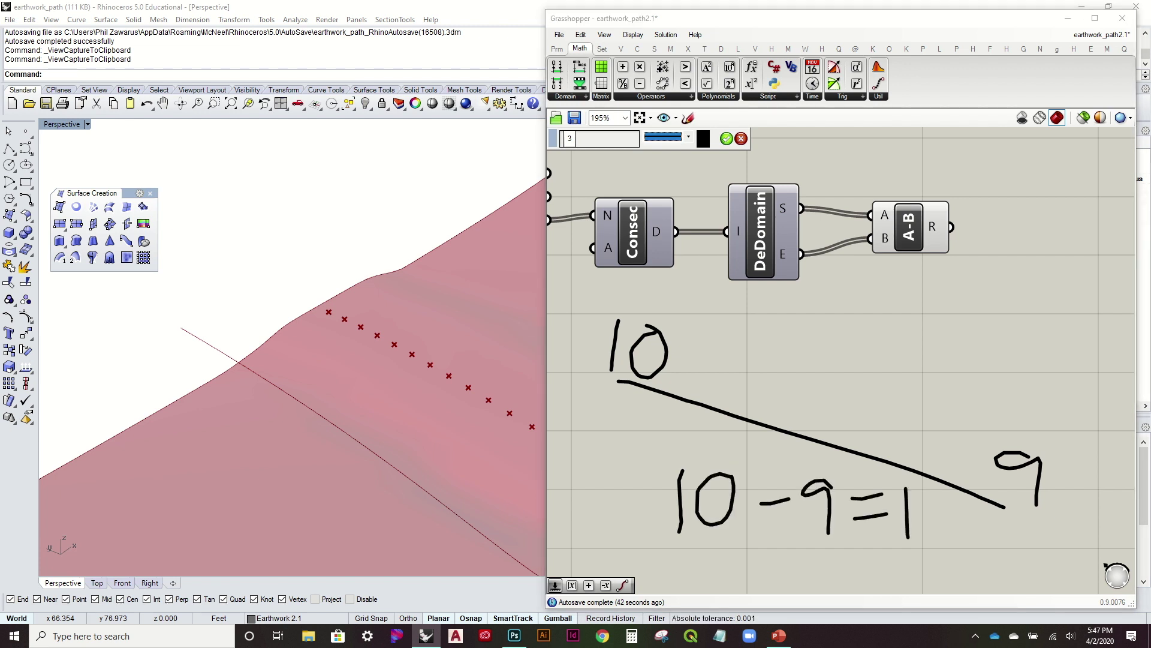
Write -% above the falling line and clear the whole sketch from the canvas
left_click_drag(783, 393, 819, 390)
left_click_drag(867, 359, 846, 368)
left_click_drag(895, 343, 848, 417)
mouse_move(901, 395)
left_mouse_down()
mouse_move(888, 400)
mouse_move(903, 398)
left_mouse_up()
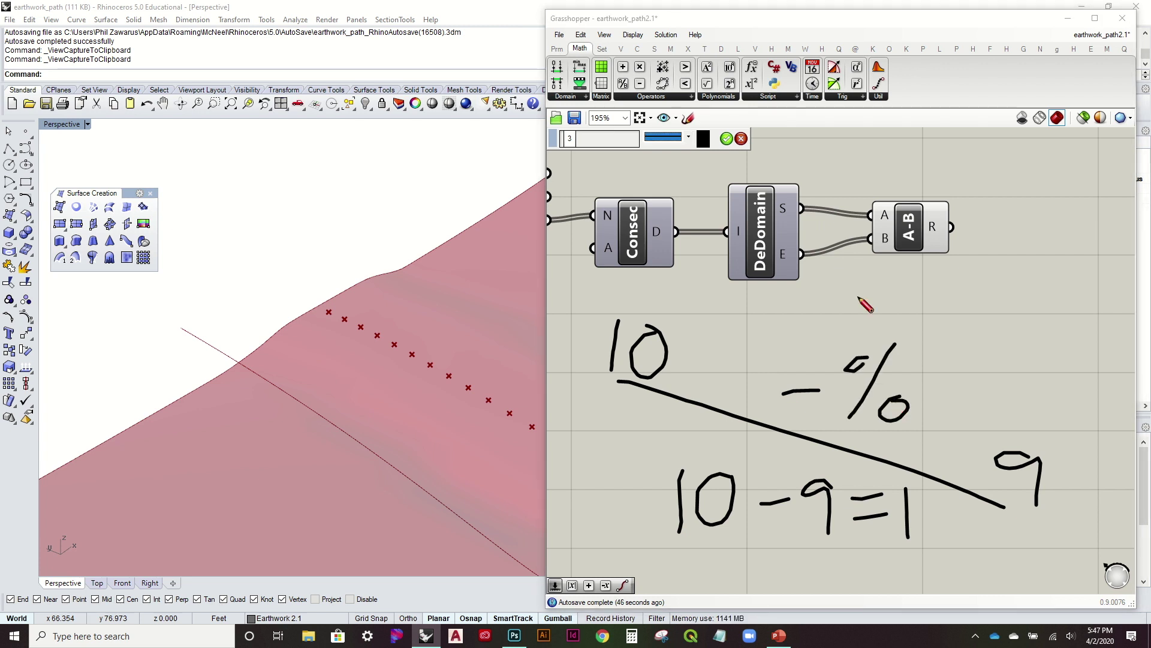
left_click(741, 138)
Add a Negative component after the Subtraction component and connect the subtraction result R to its x input
left_click(901, 233)
right_click_drag(922, 224, 876, 297)
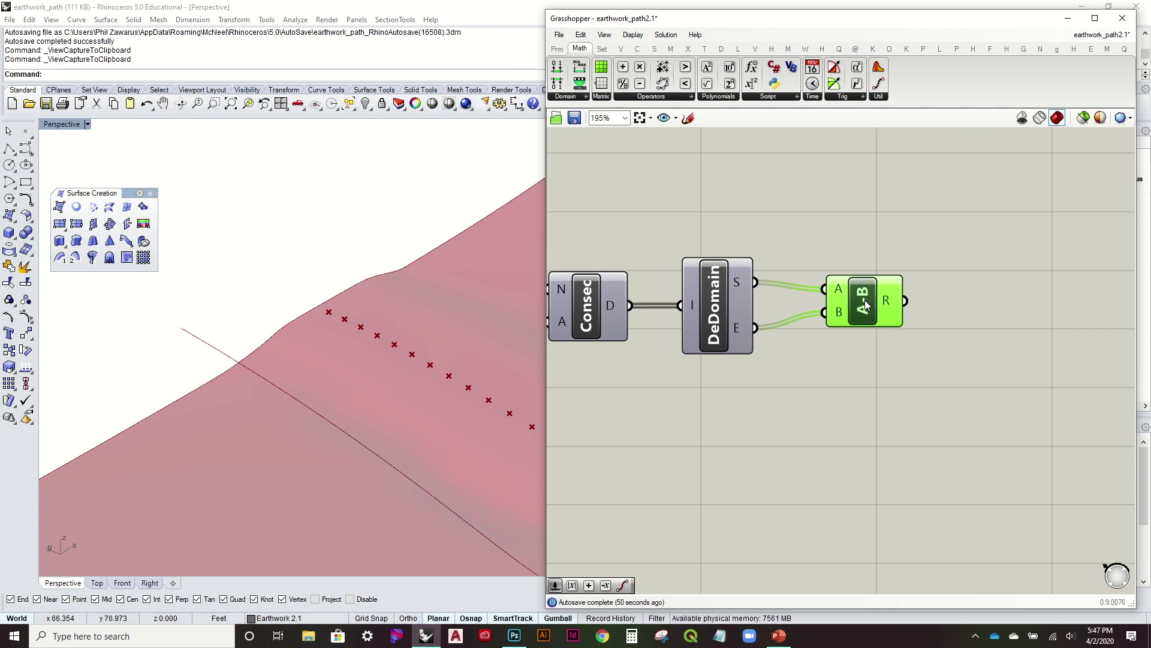
left_click_drag(865, 303, 854, 302)
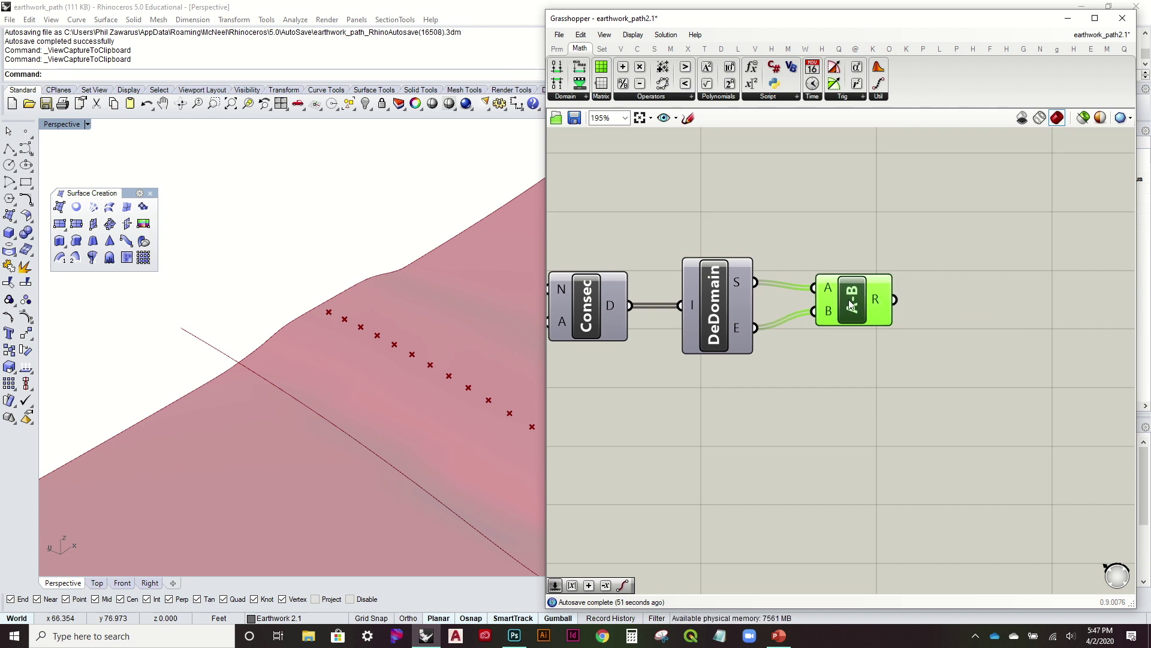
left_click(645, 97)
left_click_drag(743, 128, 970, 296)
right_click_drag(969, 297, 843, 311)
left_click_drag(843, 319, 819, 318)
left_click(900, 286)
mouse_move(849, 318)
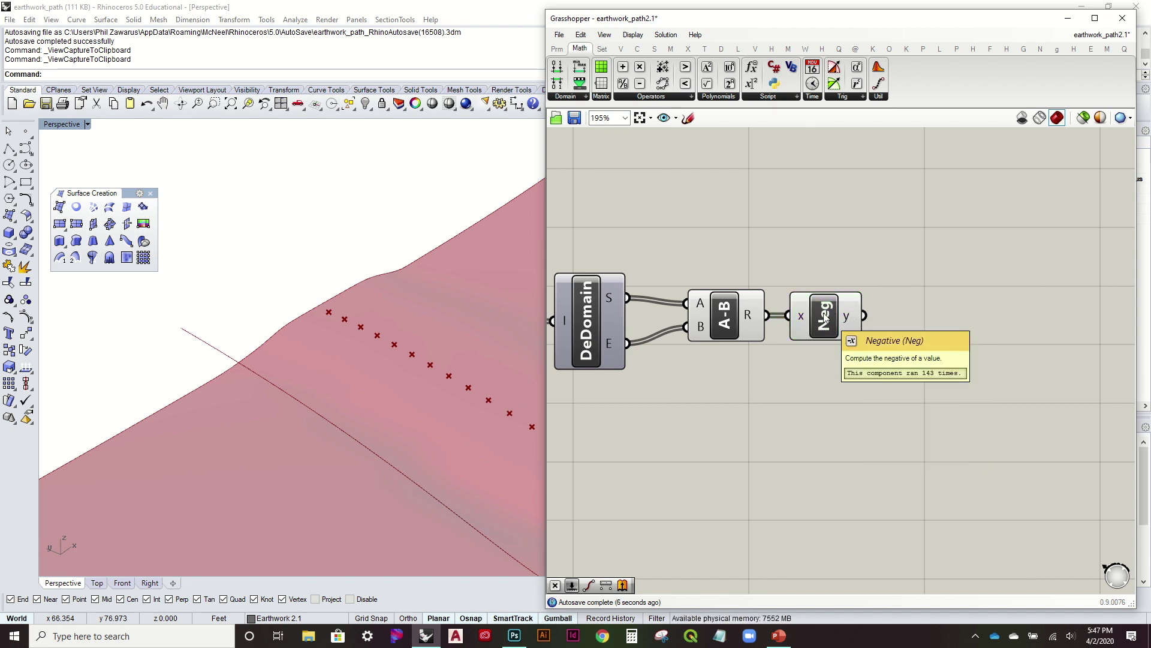
Add a Division component after the Negative component and connect the y output to its A input
scroll(851, 240, "down", 1)
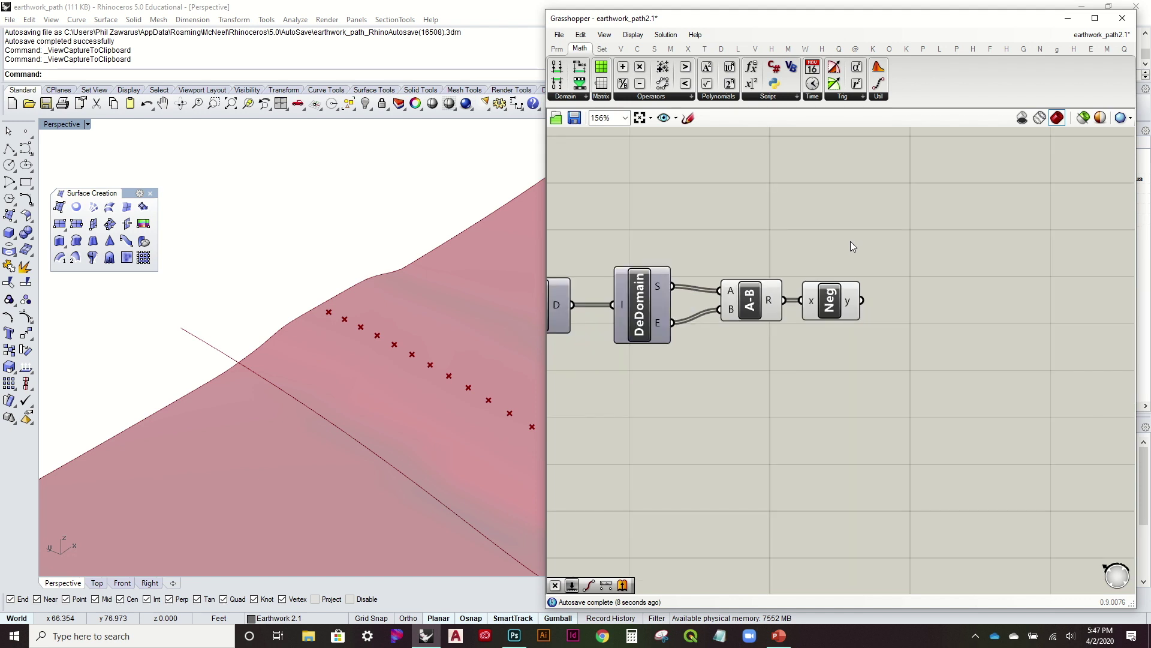
right_click_drag(851, 243, 849, 268)
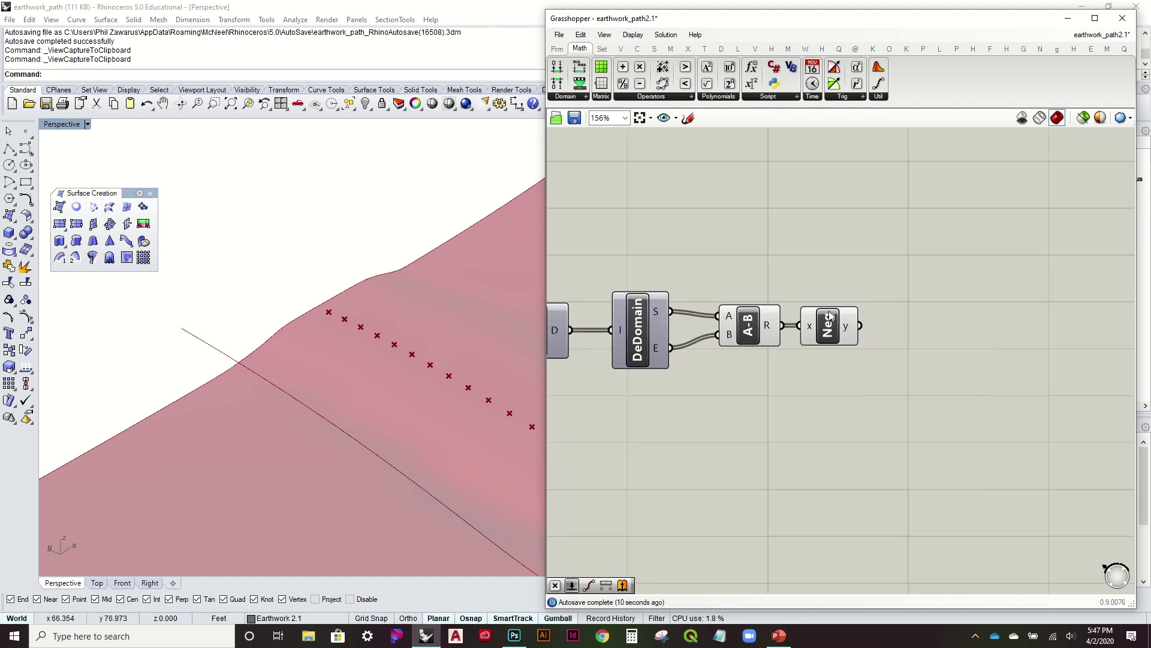
scroll(888, 291, "down", 3)
right_click_drag(814, 263, 1131, 425)
right_click_drag(935, 333, 681, 240)
scroll(931, 391, "up", 2)
right_click_drag(965, 348, 835, 347)
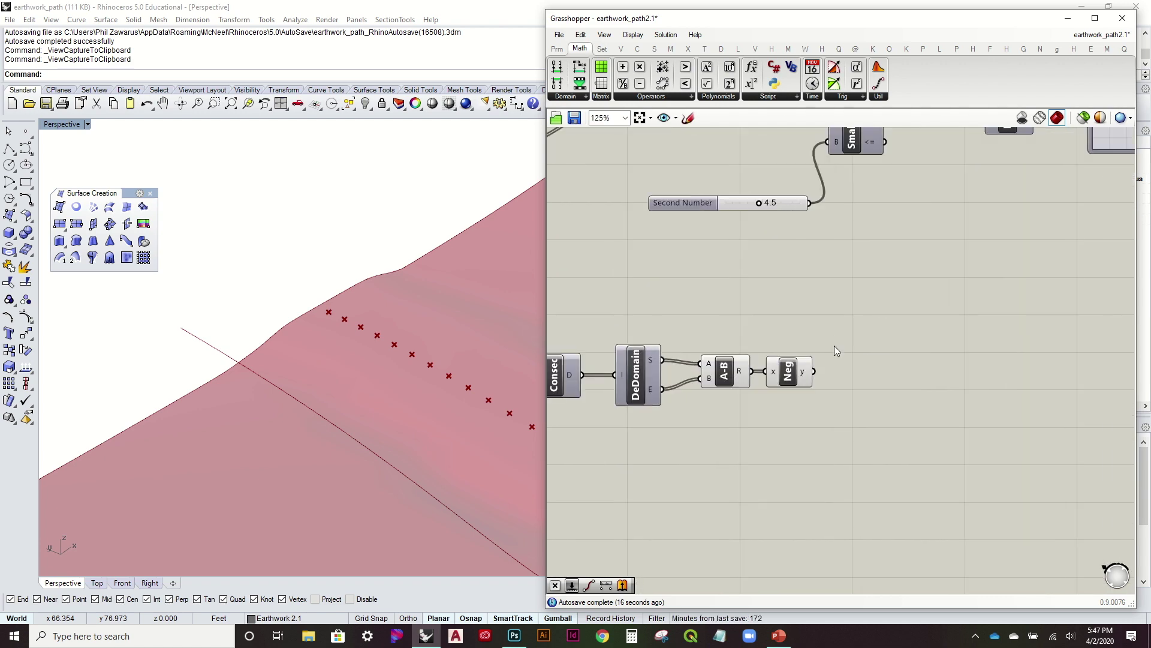
left_click(660, 96)
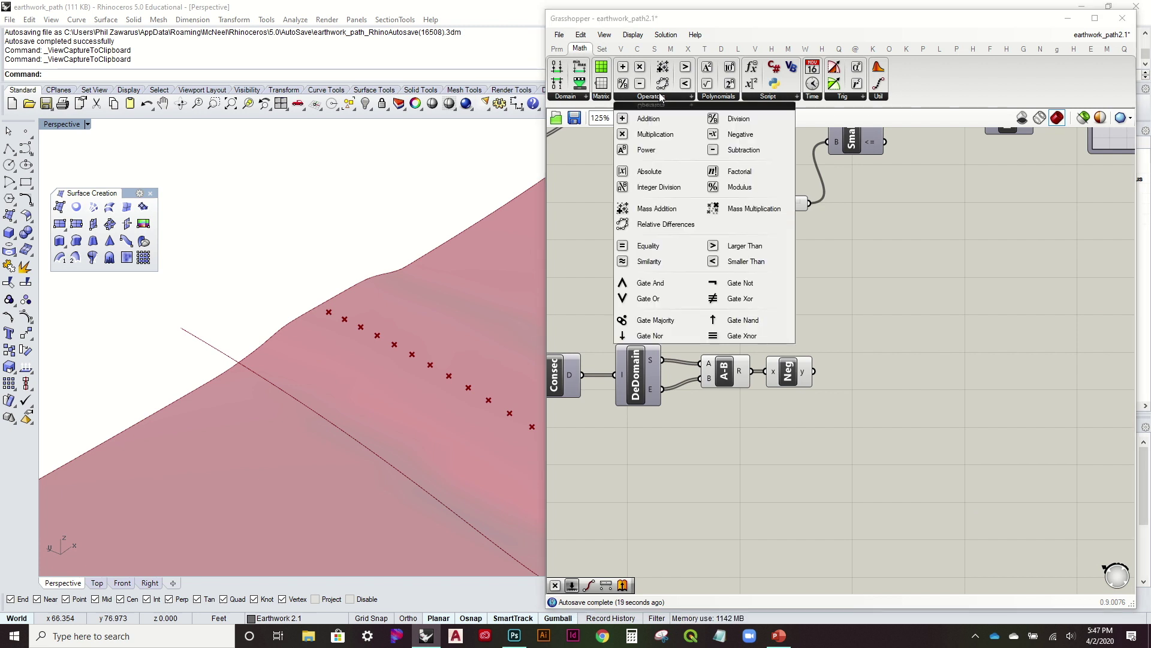
left_click(739, 118)
left_click(894, 392)
left_click_drag(812, 371, 877, 380)
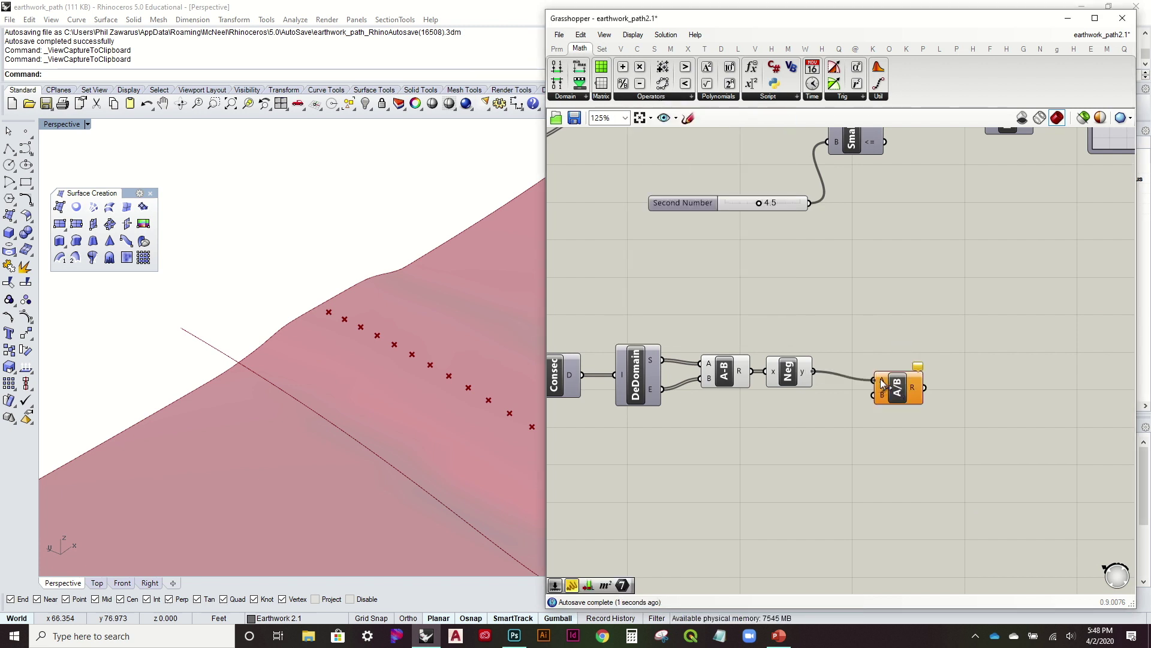
Connect the upstream point-spacing value to the B input of the Division component
scroll(1049, 372, "down", 2)
scroll(1048, 376, "down", 1)
right_click_drag(758, 292, 790, 301)
scroll(676, 231, "up", 2)
left_click_drag(675, 219, 1066, 486)
right_click_drag(1060, 450, 879, 356)
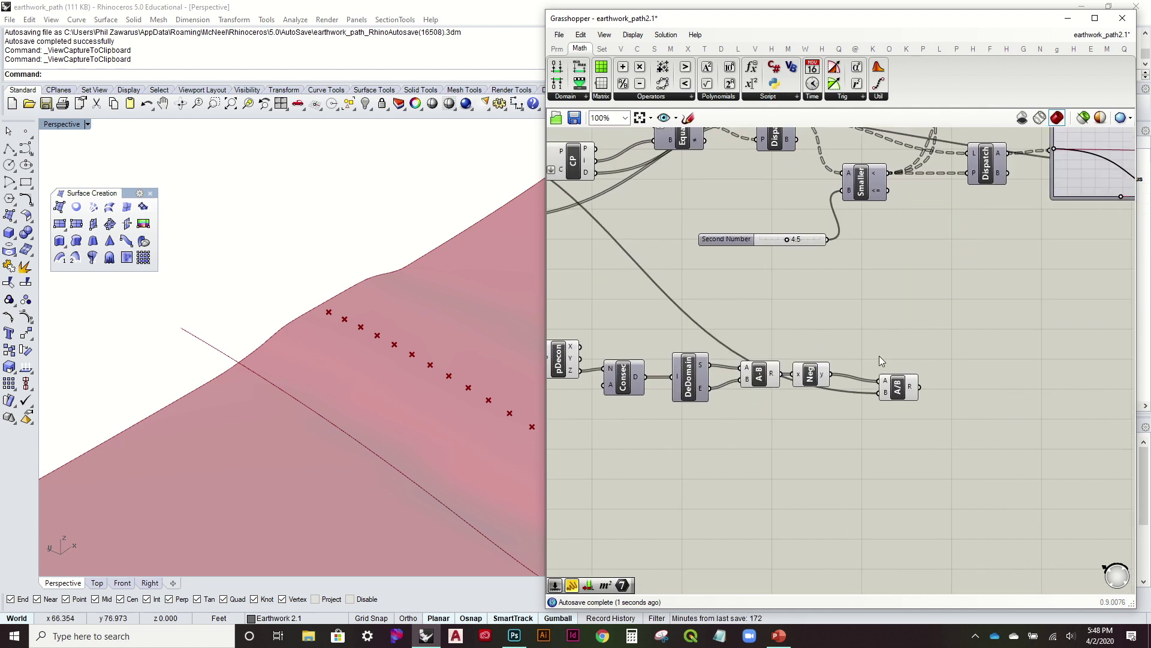
Align the Division component with the Negative component and check its Result output values
scroll(880, 356, "up", 2)
left_click_drag(908, 406, 873, 407)
left_click(880, 335)
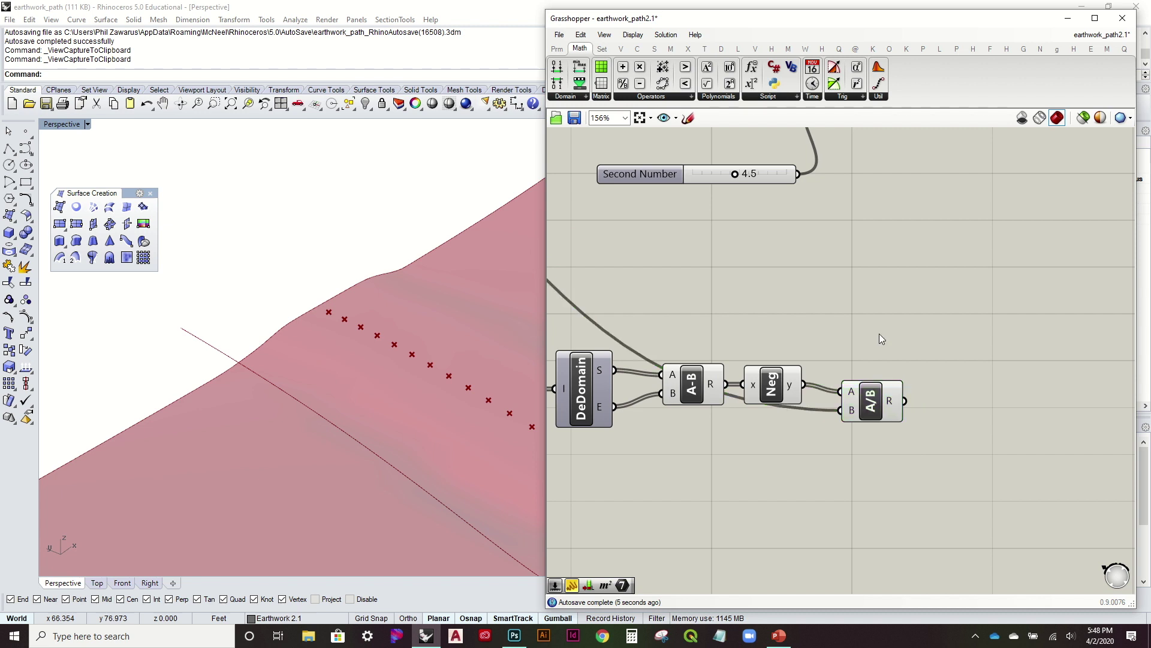
left_click_drag(876, 404, 886, 397)
mouse_move(888, 396)
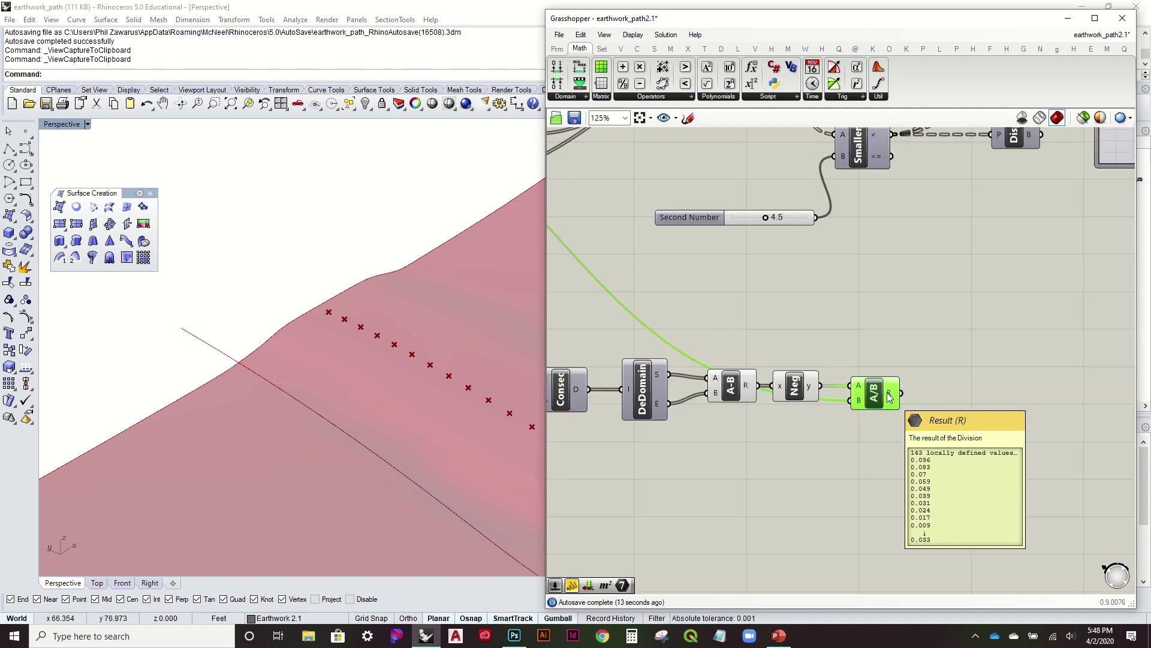
Nudge the Division component slightly and add a Gradient component to the canvas after it
scroll(773, 324, "down", 2)
right_click_drag(773, 324, 699, 281)
mouse_move(755, 316)
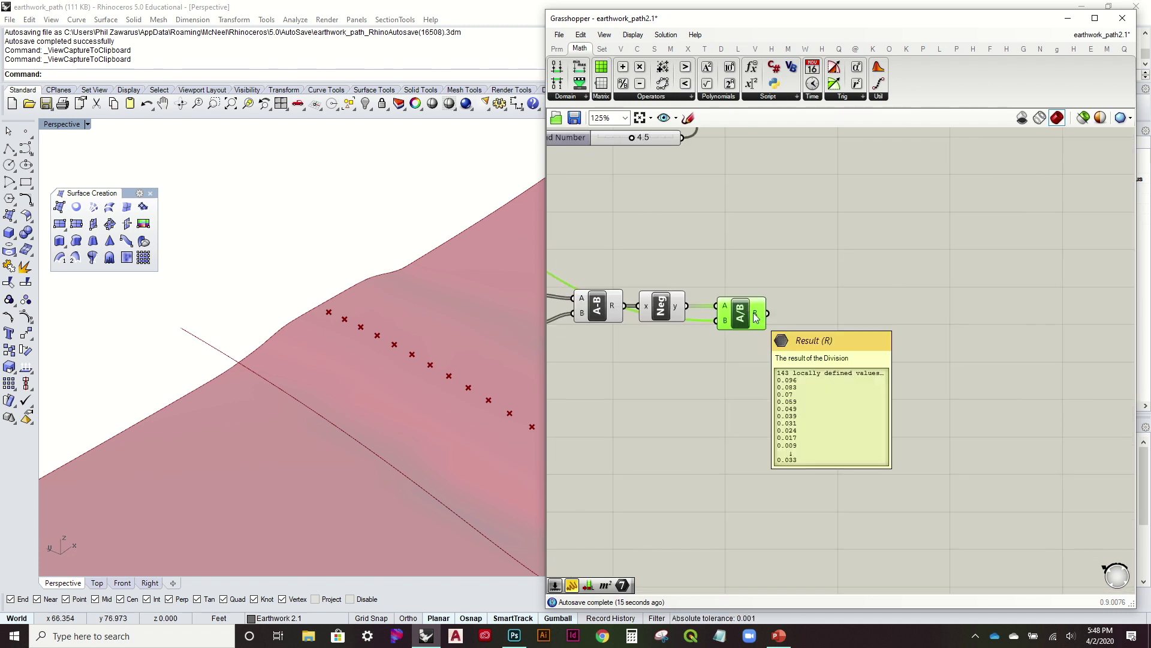
scroll(756, 316, "down", 2)
right_click_drag(786, 267, 825, 300)
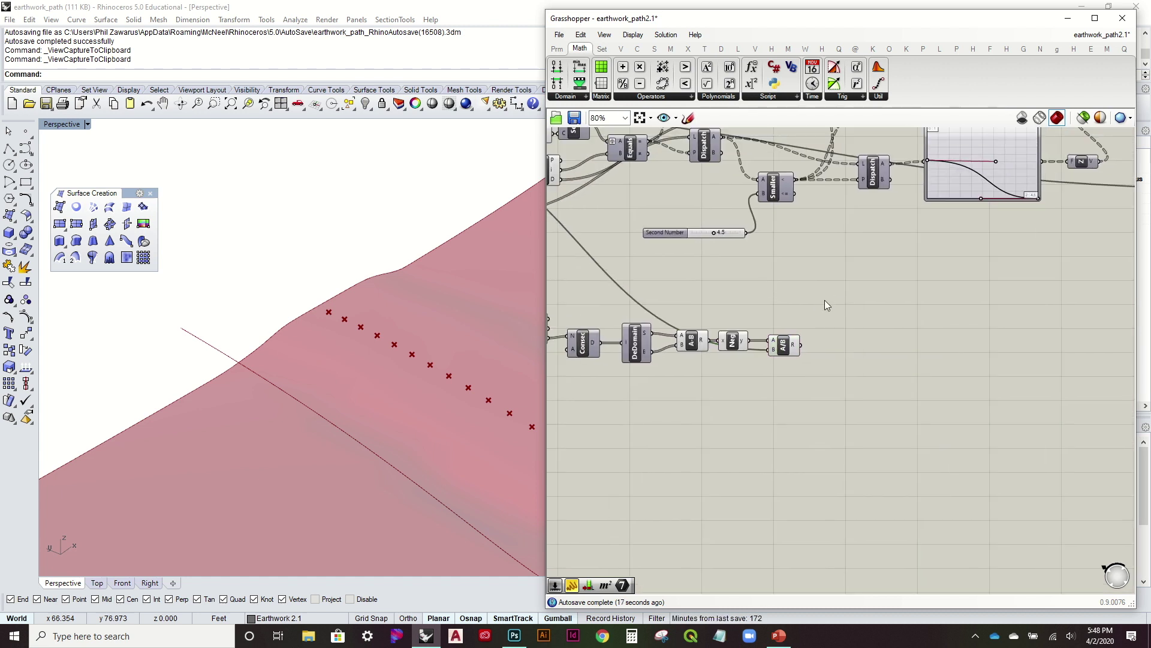
left_click_drag(786, 348, 778, 354)
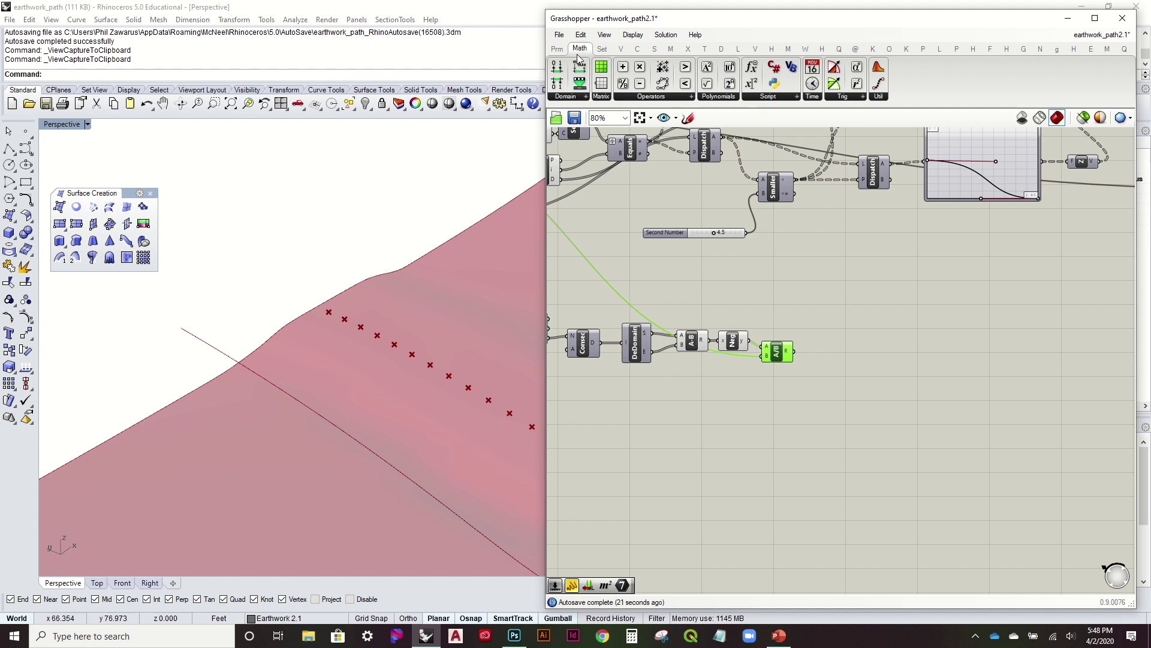
left_click(558, 48)
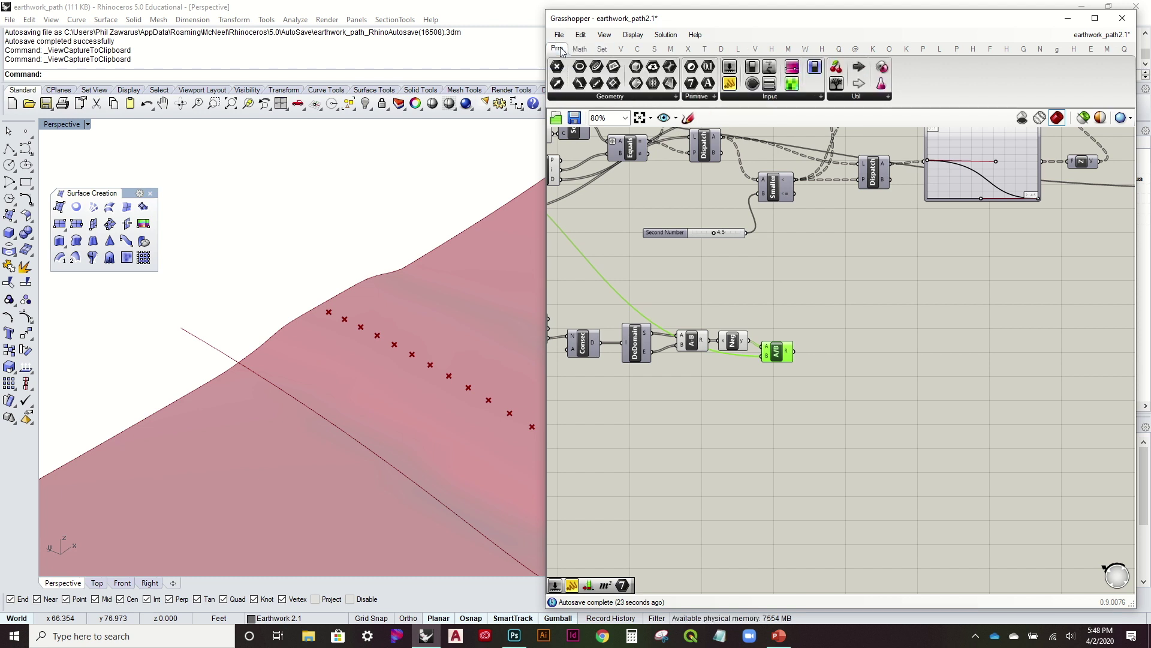
left_click_drag(793, 70, 907, 374)
Apply the saved gradient preset with a narrow cyan band turning magenta at 8%, and check its grip position
scroll(907, 374, "up", 3)
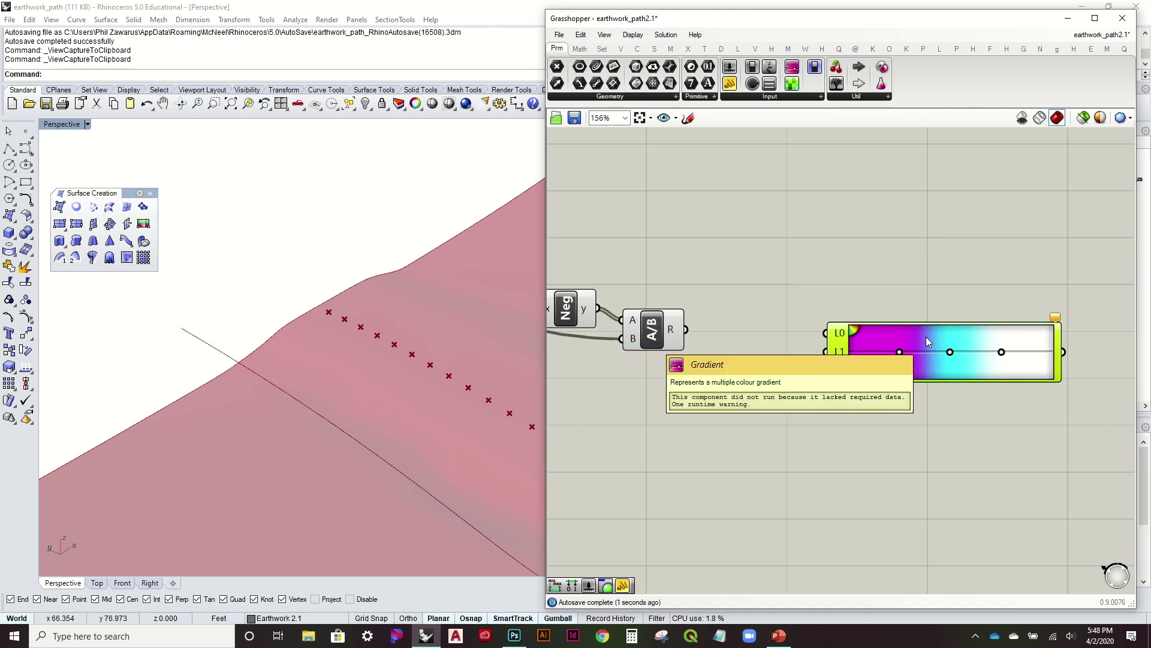
right_click(927, 338)
mouse_move(977, 414)
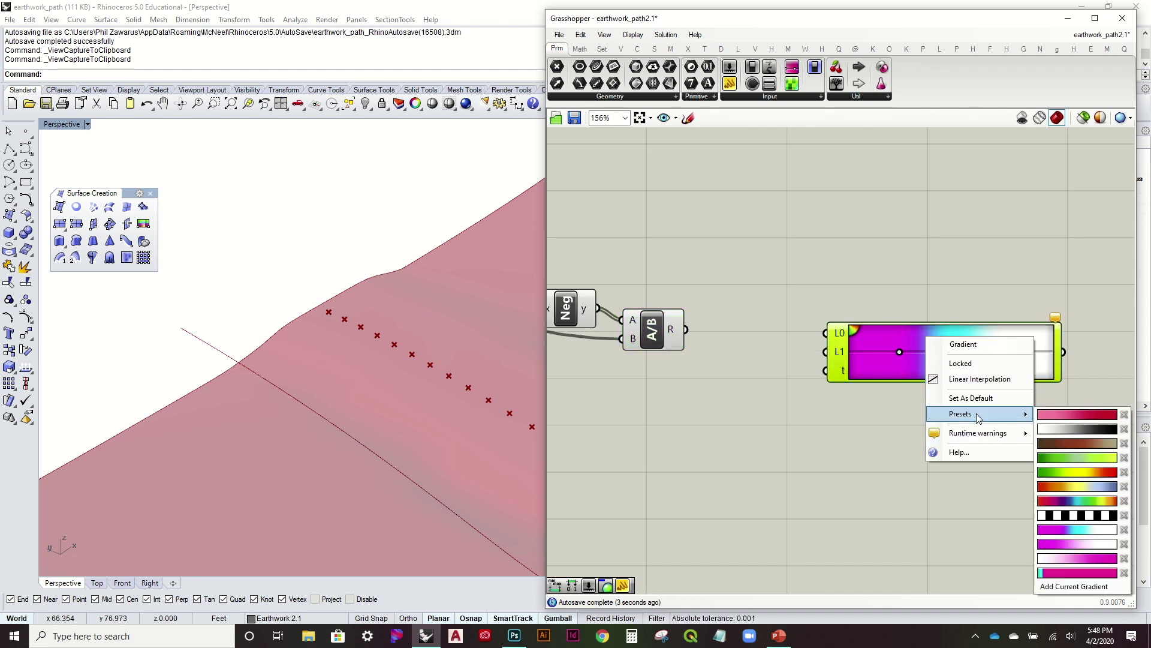
left_click(1053, 530)
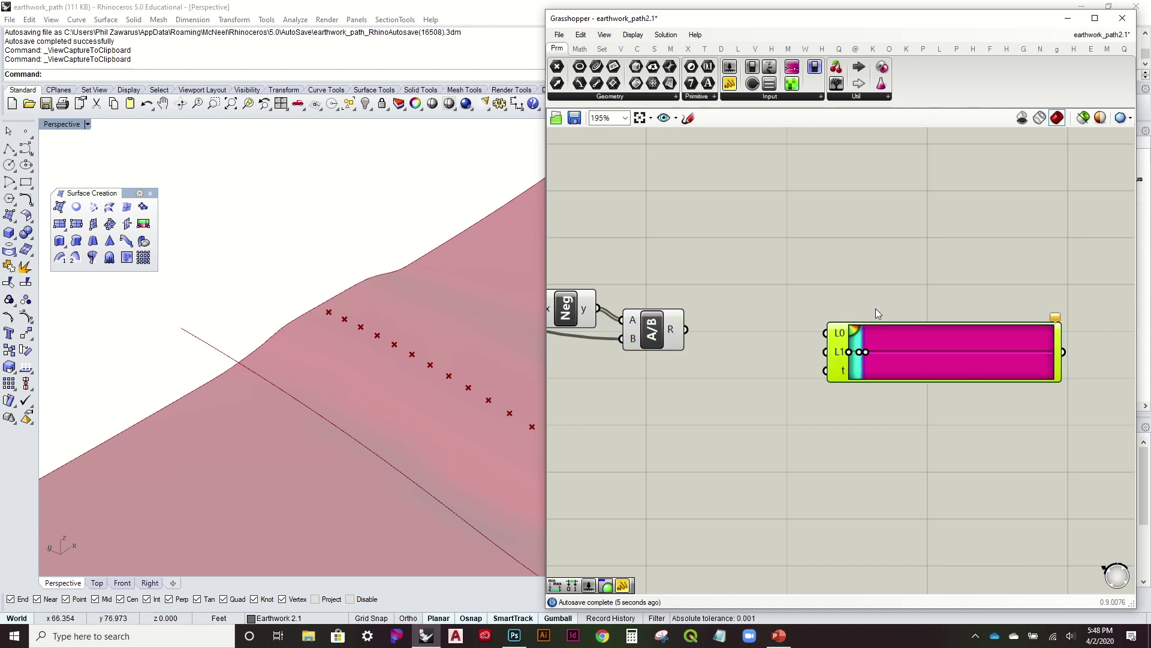
scroll(862, 339, "up", 5)
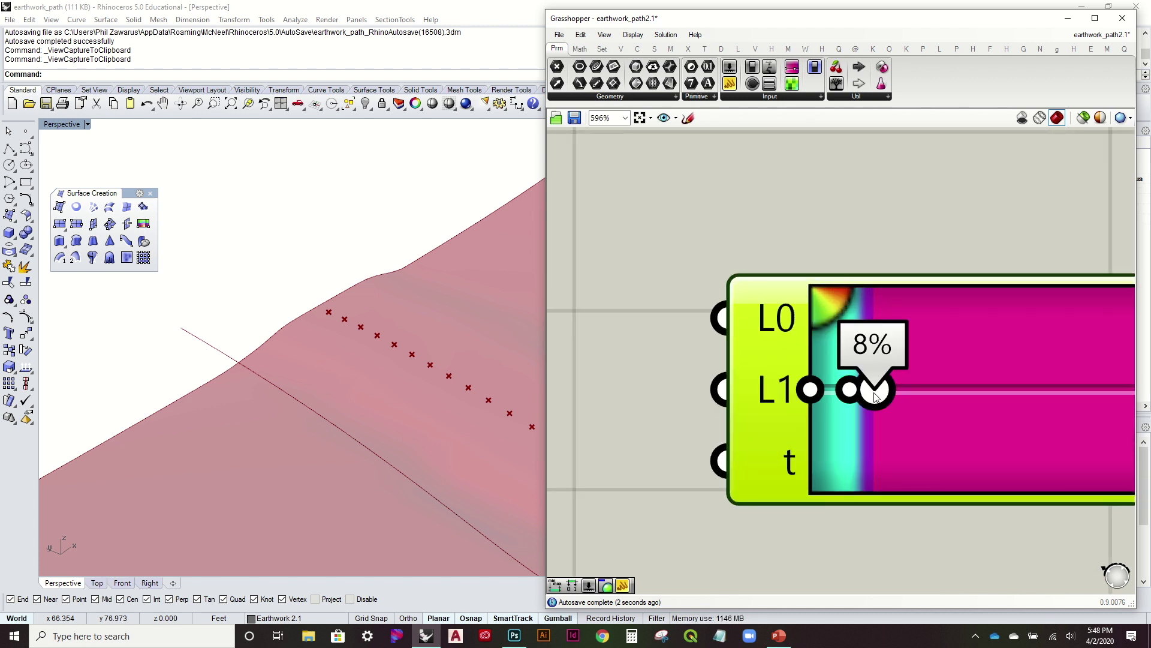
scroll(867, 397, "down", 3)
scroll(929, 368, "down", 3)
left_click(832, 337)
left_click_drag(919, 355, 900, 316)
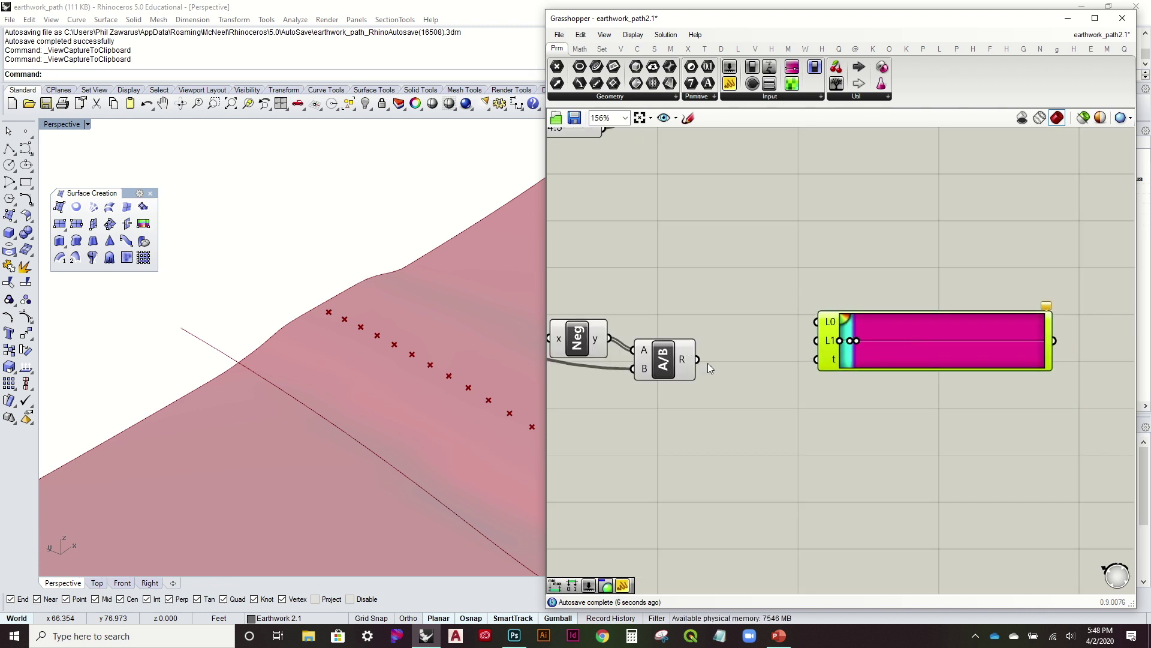
Insert an Absolute component between Division and Gradient, wiring the division result R to x and the y output to the gradient's t input
mouse_move(683, 364)
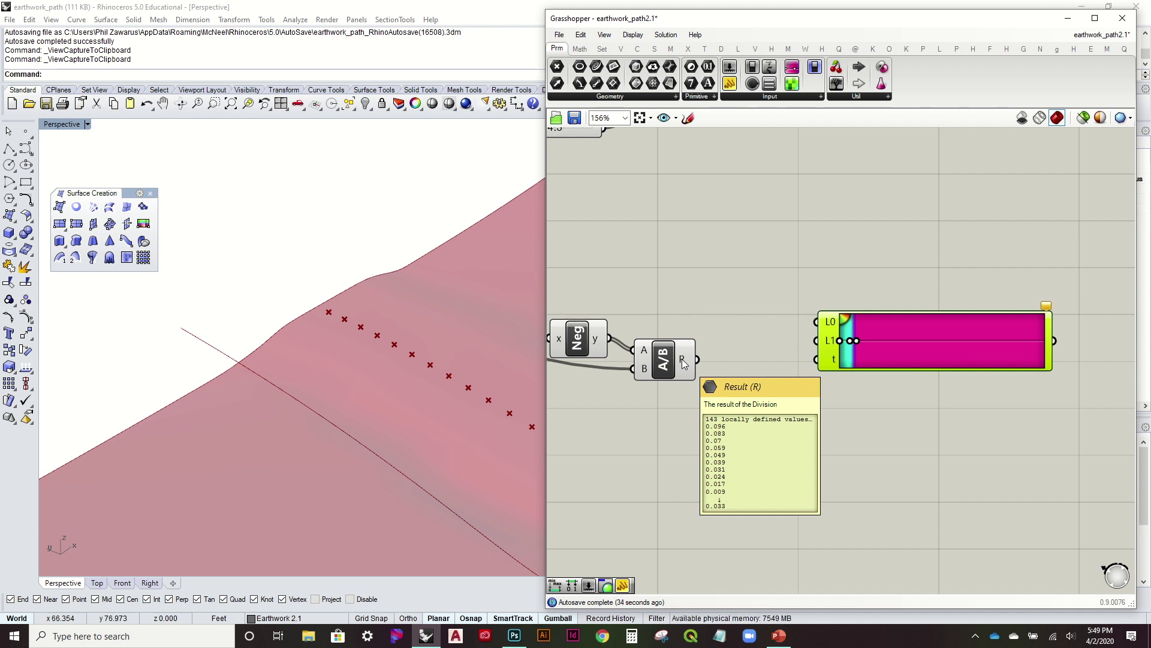
left_click(580, 48)
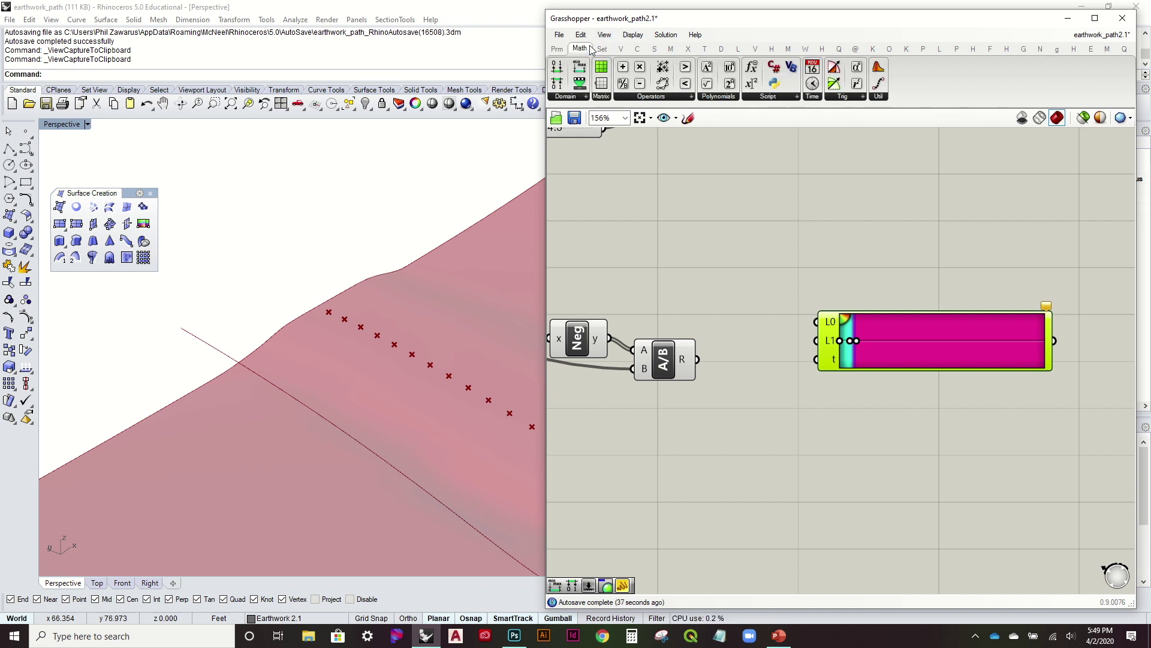
left_click(678, 98)
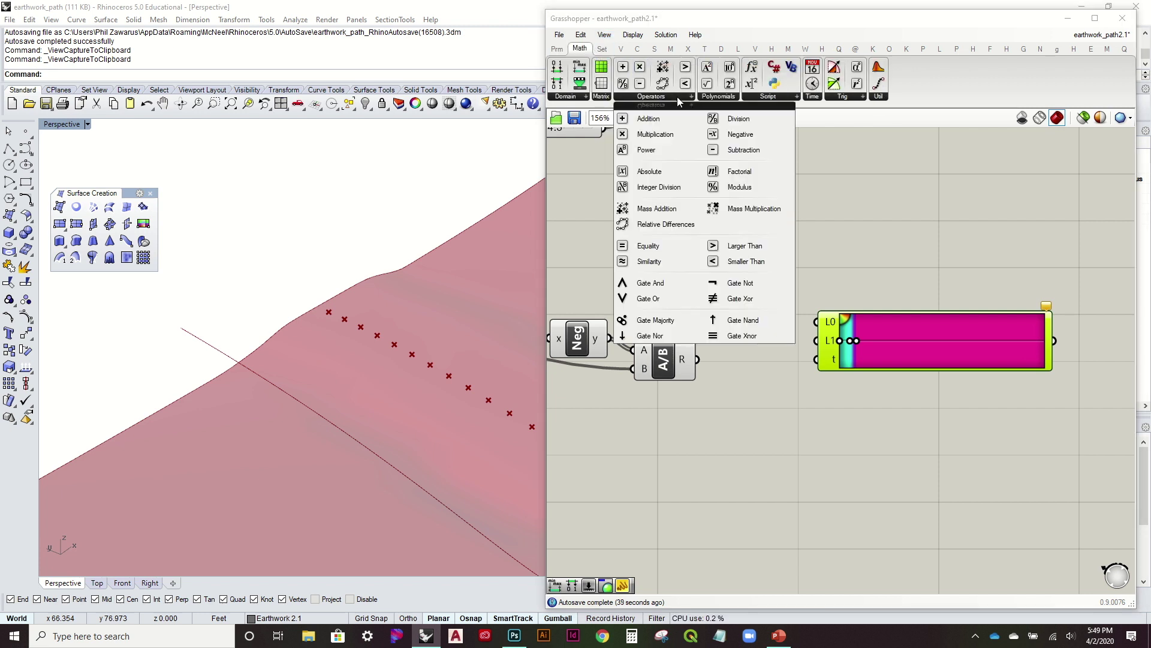
left_click(680, 173)
left_click(798, 395)
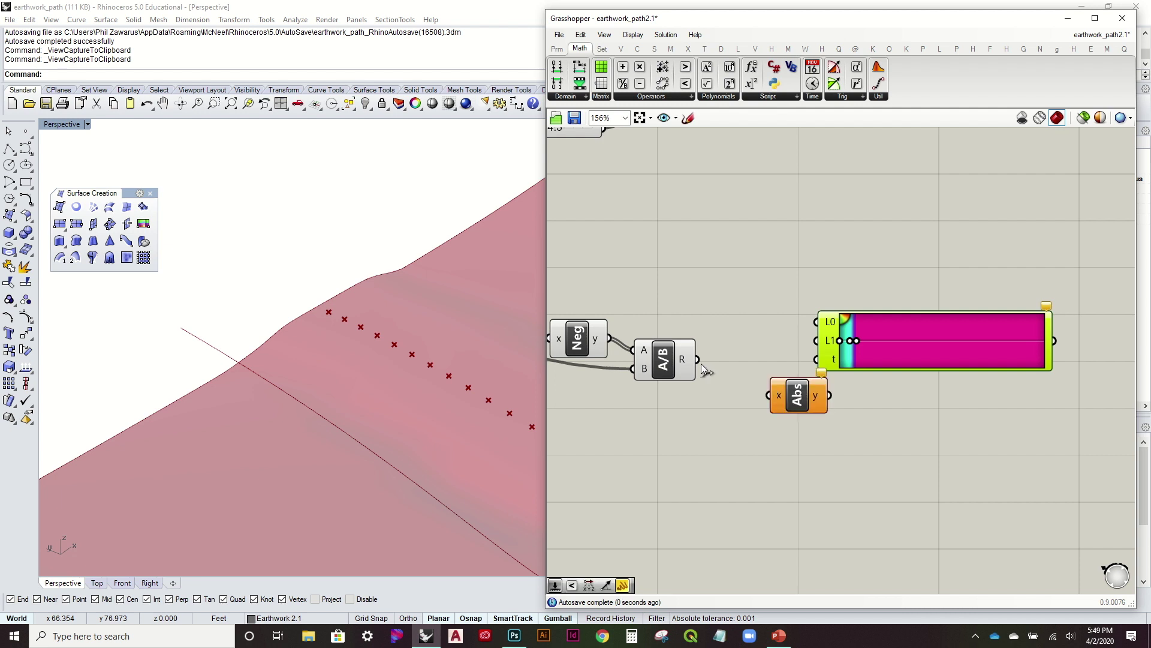
left_click_drag(702, 364, 816, 360)
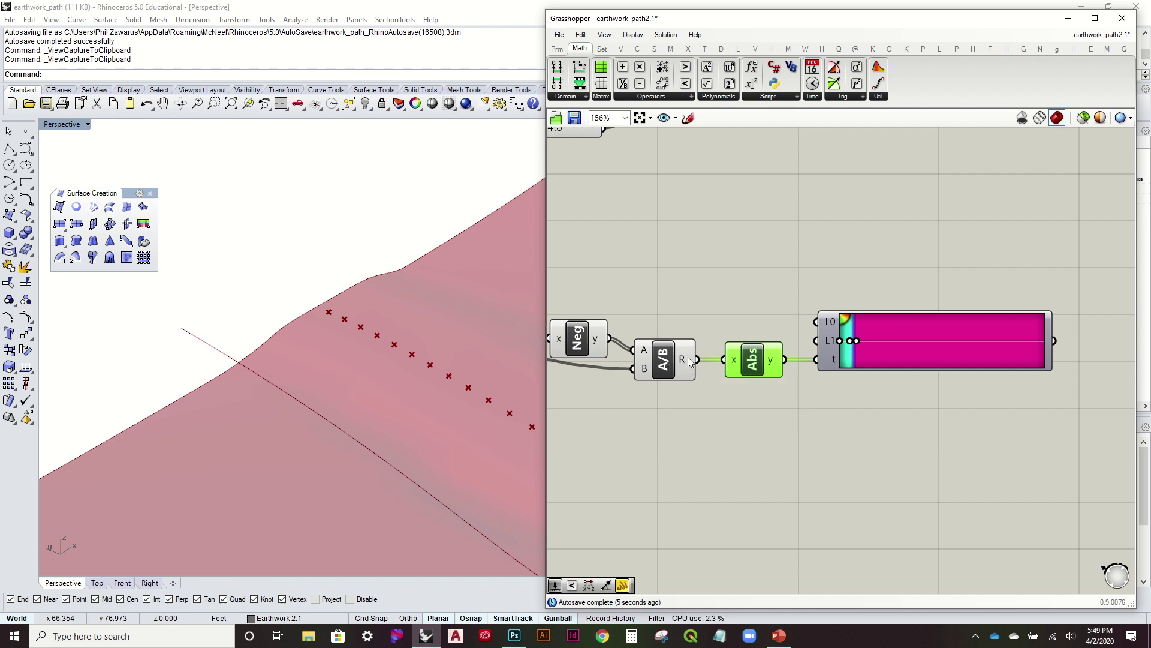
Check the Division result values and the lower and upper limits of the Gradient component
mouse_move(689, 359)
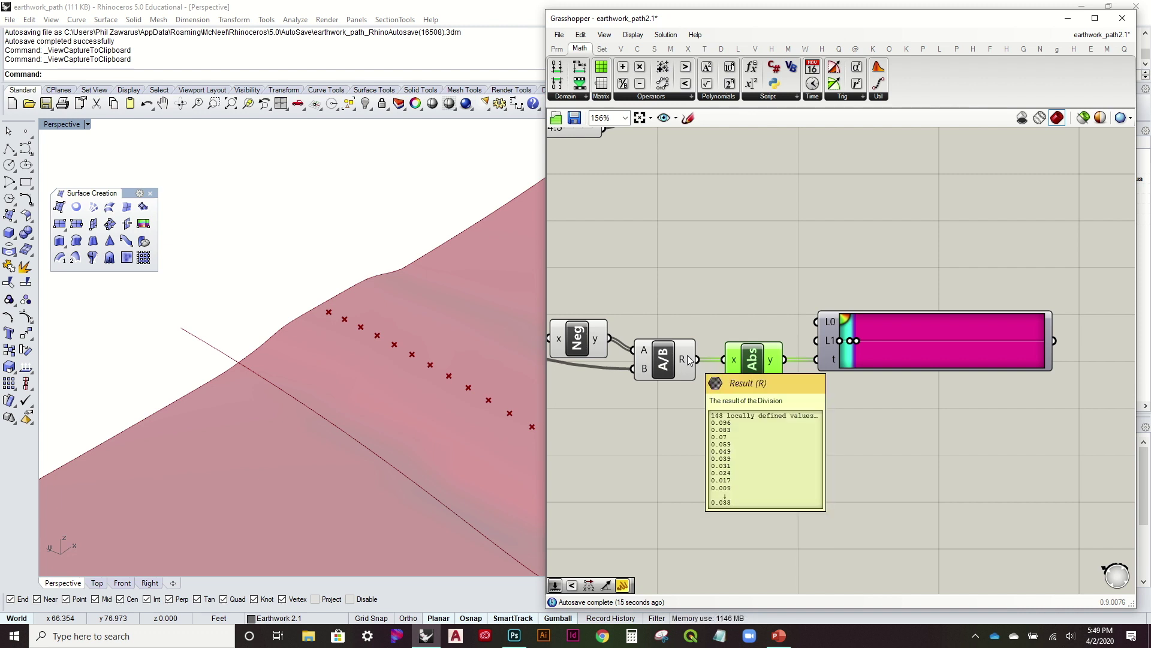
left_click(703, 300)
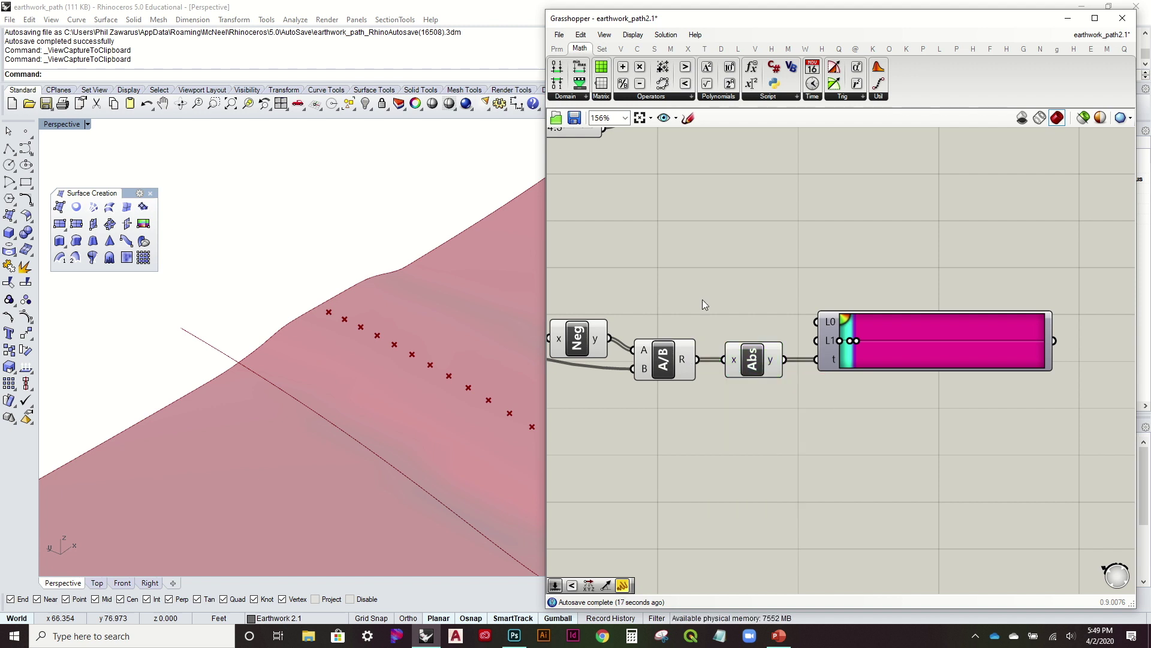
scroll(821, 294, "down", 2)
scroll(819, 297, "up", 2)
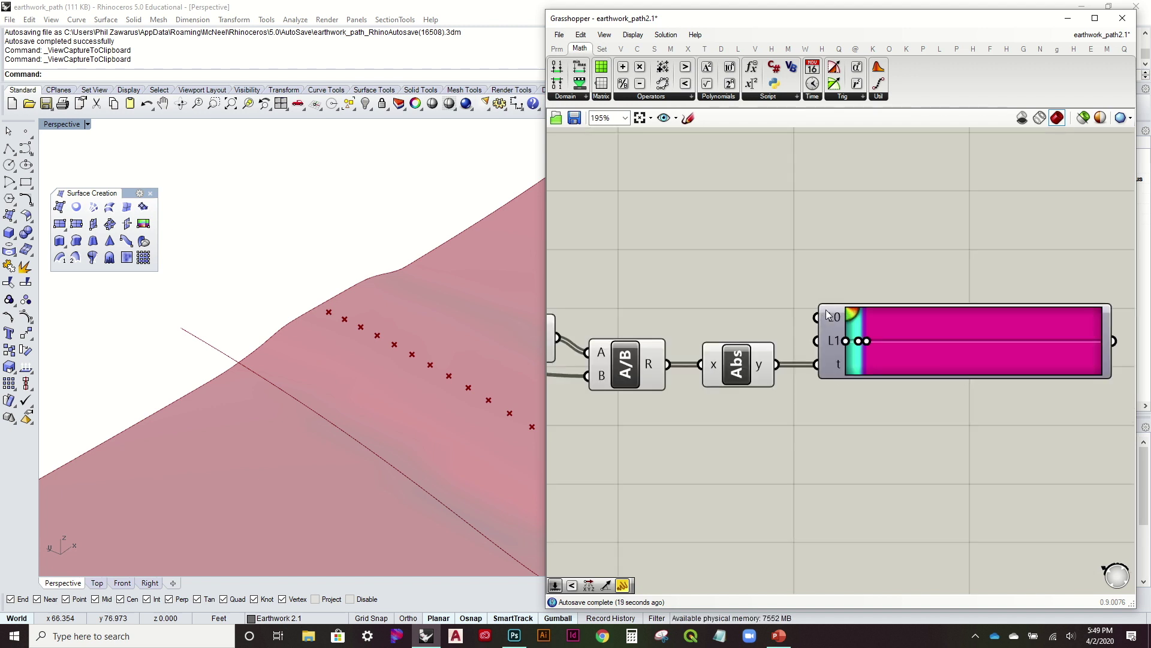
mouse_move(826, 310)
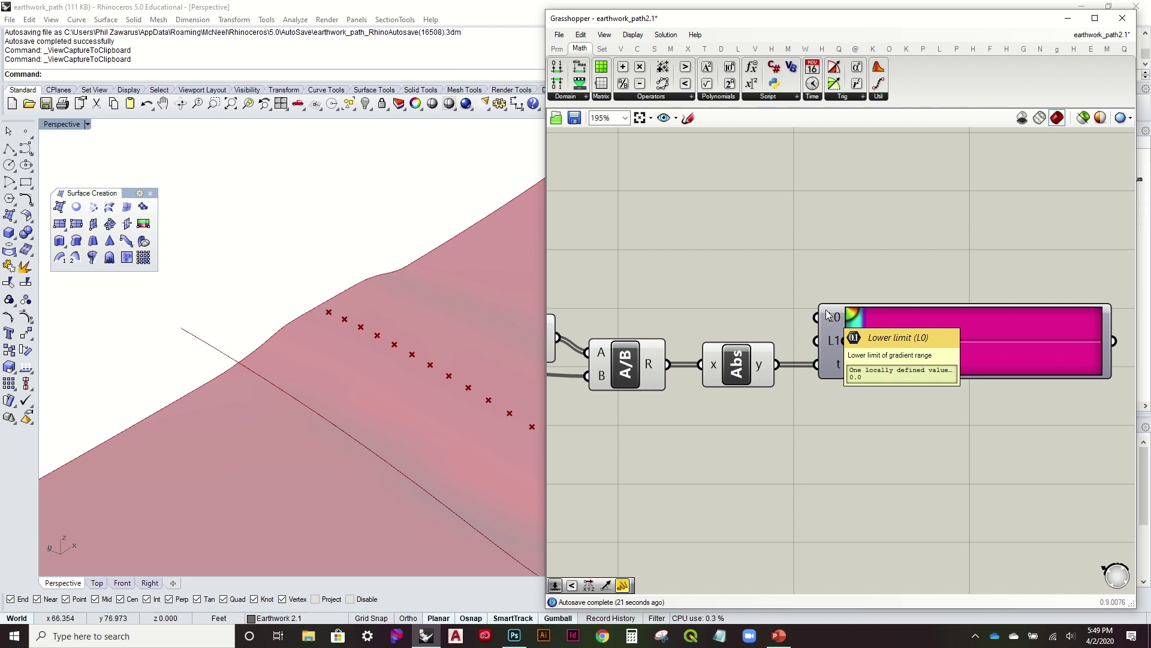
mouse_move(829, 348)
scroll(829, 347, "down", 1)
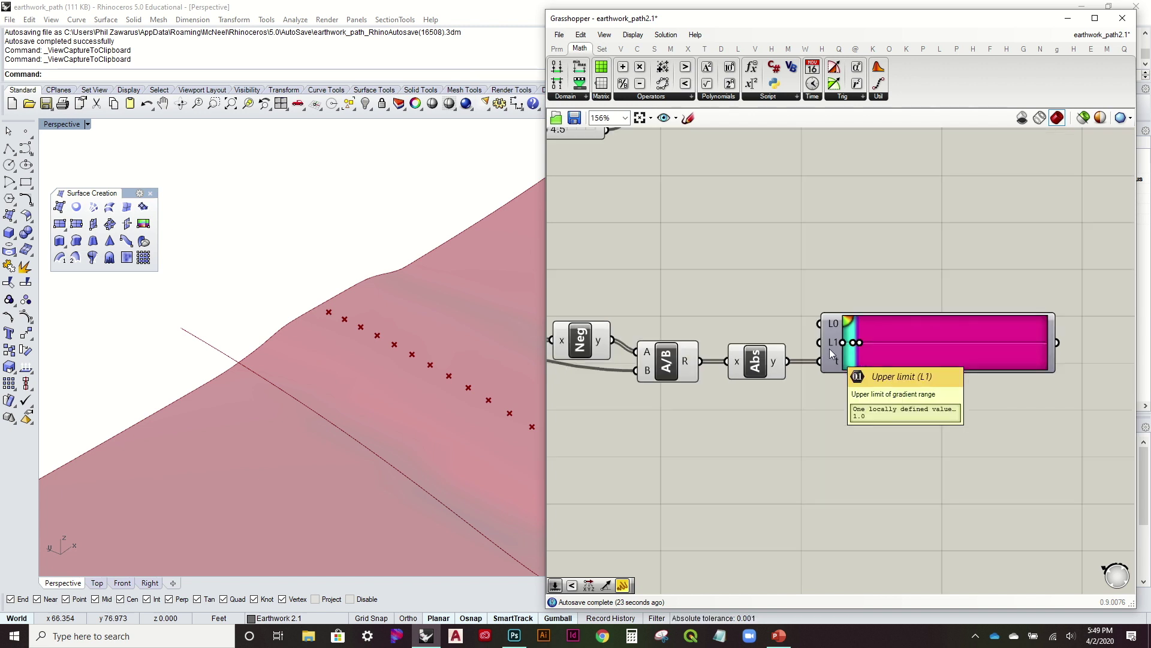
Add a Custom Preview component after the Gradient and connect the gradient output to its S input
scroll(829, 348, "down", 2)
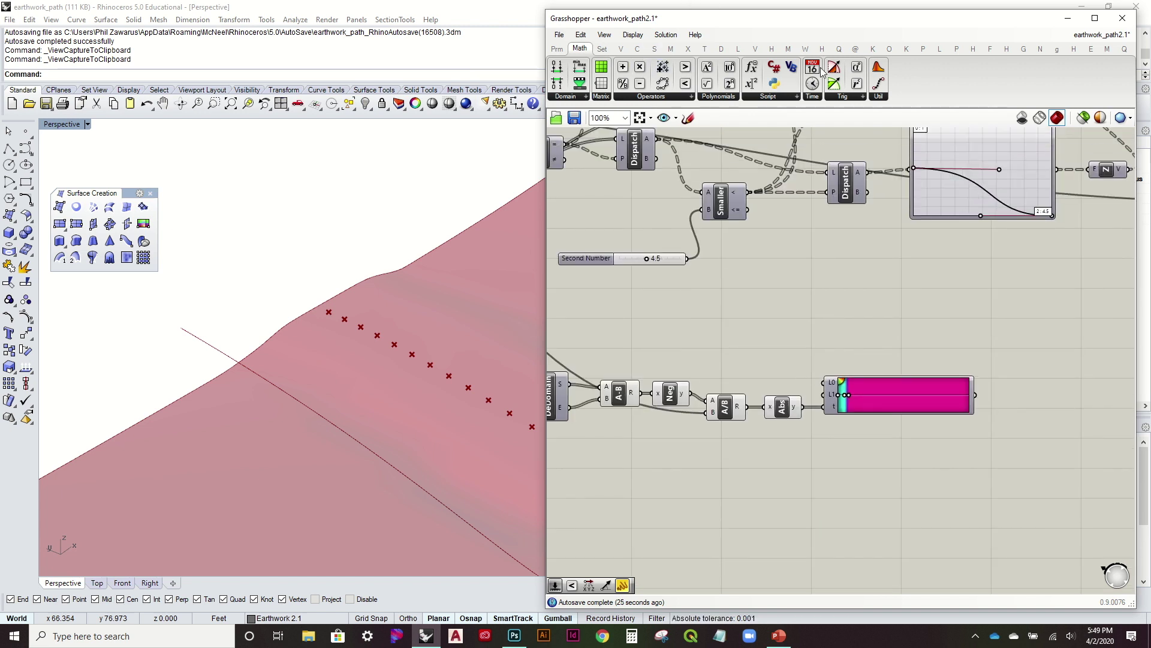
left_click(722, 51)
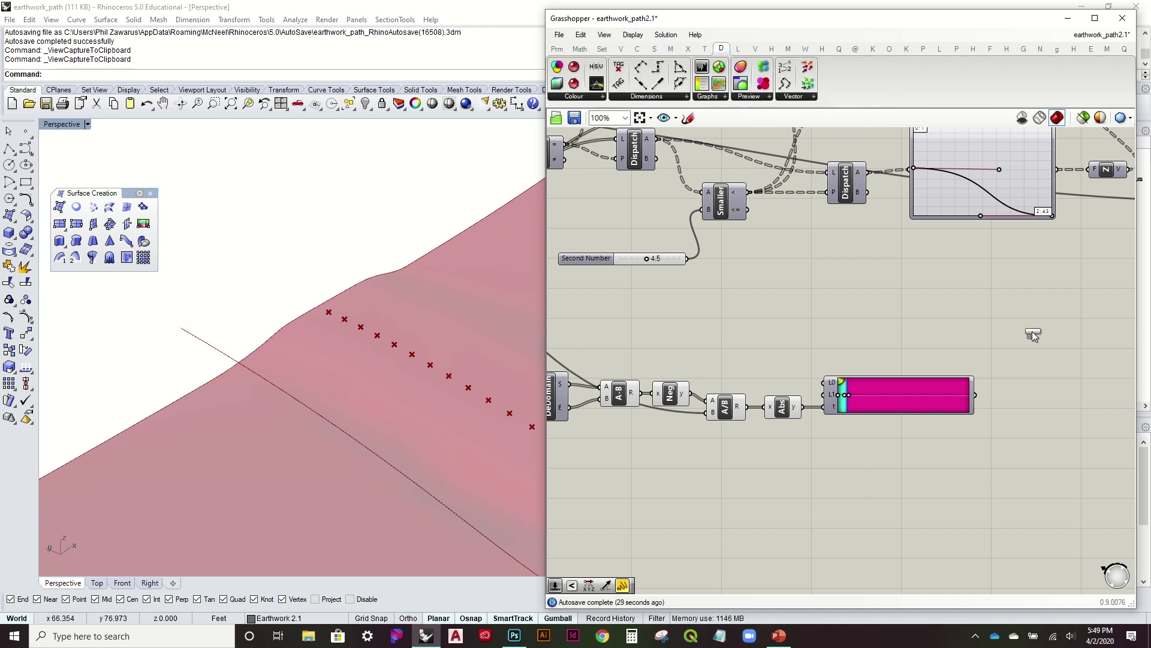
left_click_drag(1031, 331, 1033, 333)
left_click_drag(976, 395, 1041, 364)
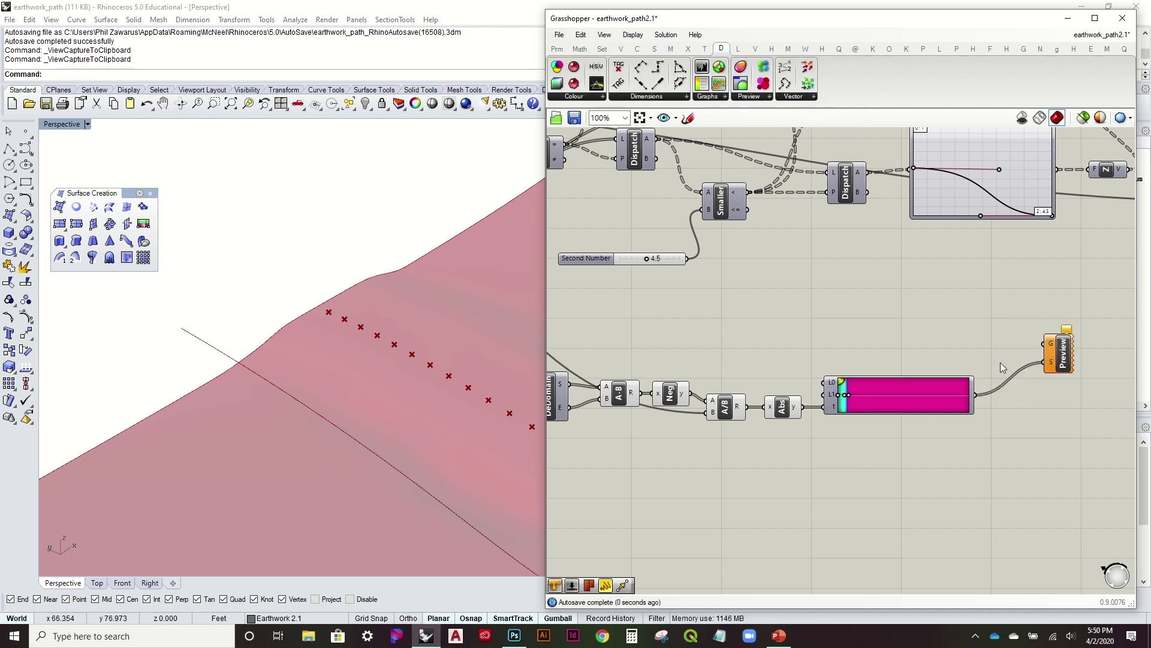
Connect the upstream path points to the G input of the new Preview component
scroll(1000, 362, "down", 3)
right_click_drag(677, 329, 729, 335)
scroll(729, 336, "up", 1)
scroll(729, 336, "up", 1)
left_click_drag(708, 288, 1150, 427)
left_click_drag(1080, 424, 1087, 372)
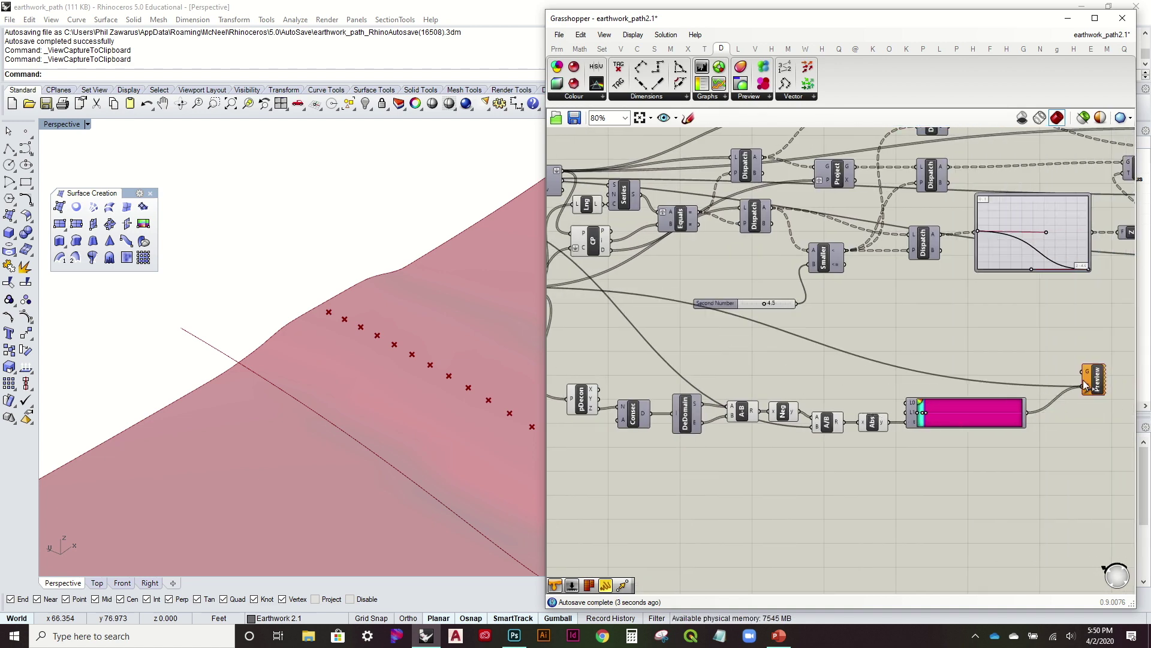
scroll(252, 359, "down", 5)
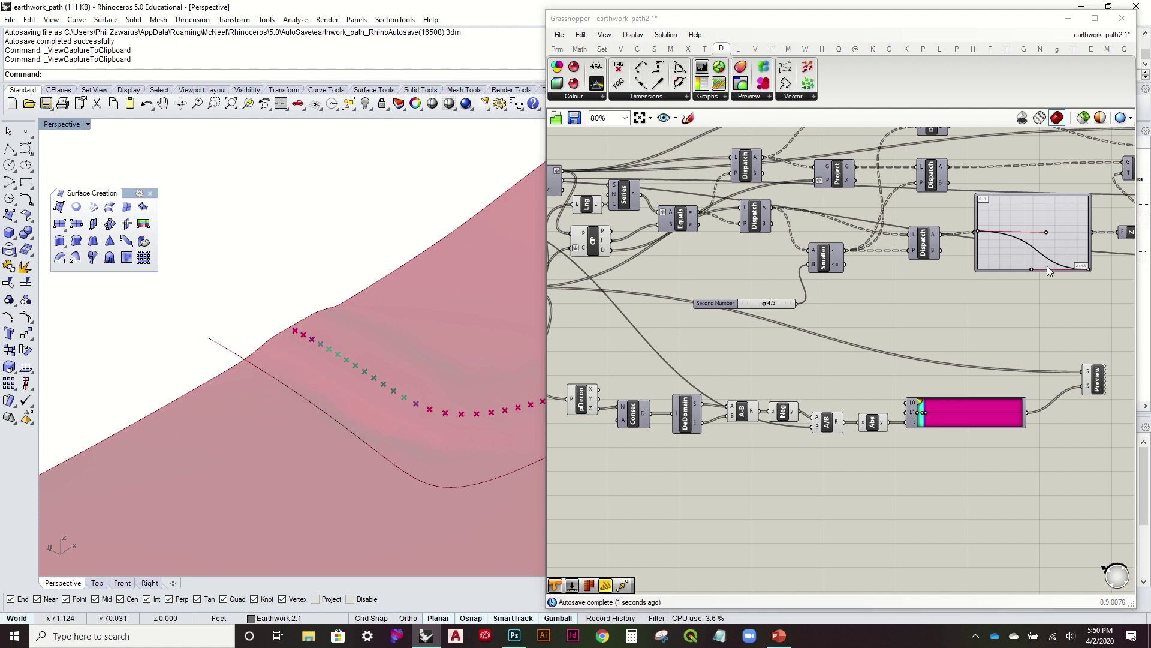
Turn off the preview of the SrfGrid component to hide the graded terrain surface in the viewport
right_click_drag(946, 273, 597, 379)
left_click(932, 303)
right_click(930, 300)
left_click(475, 320)
Examine the slope colours of the path points in the Perspective viewport, from above, close up and from the side
right_click_drag(477, 325, 327, 368)
scroll(300, 358, "down", 2)
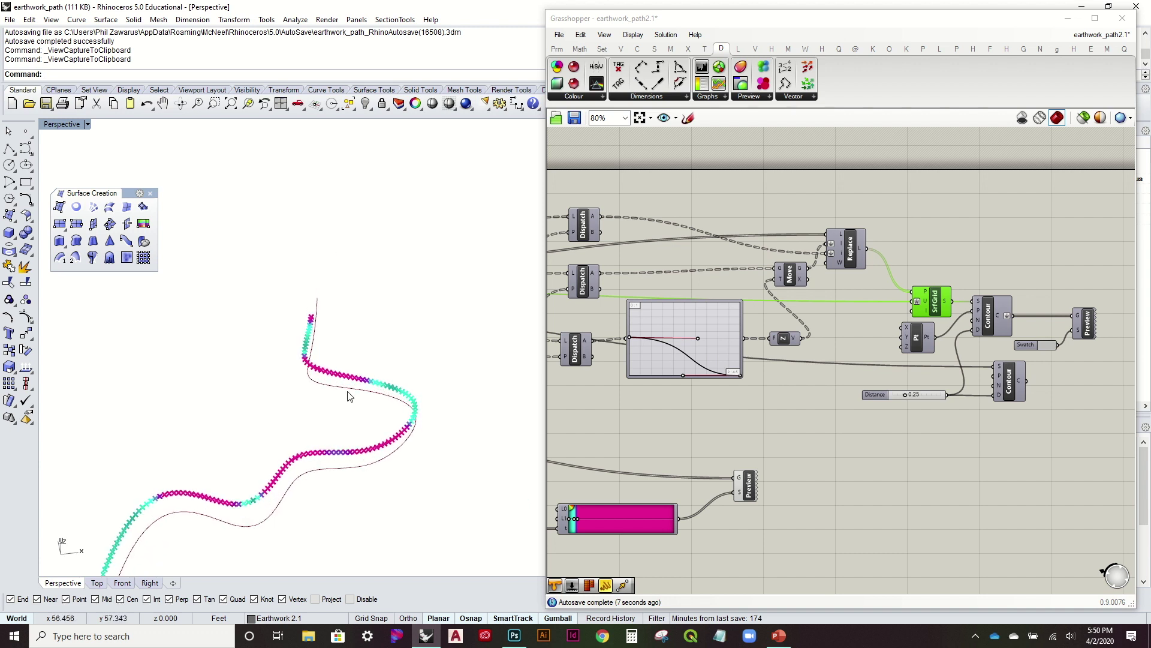
right_click_drag(289, 442, 290, 429)
scroll(278, 460, "up", 3)
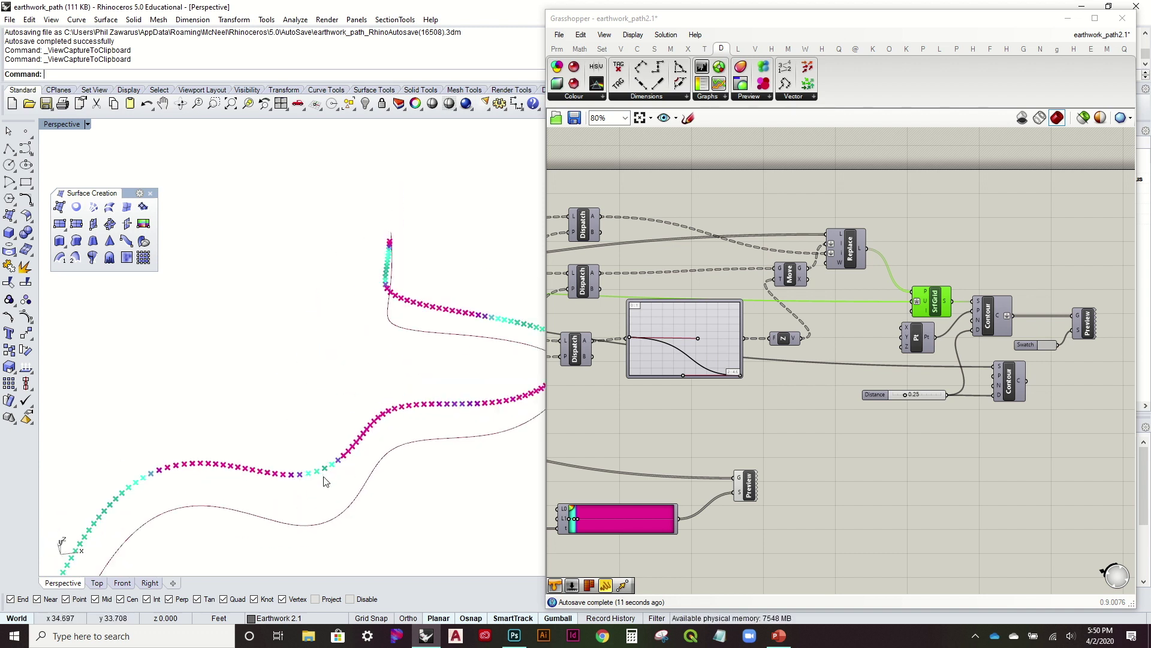
scroll(326, 454, "up", 5)
scroll(330, 437, "down", 3)
scroll(329, 441, "up", 3)
right_click_drag(322, 434, 200, 409)
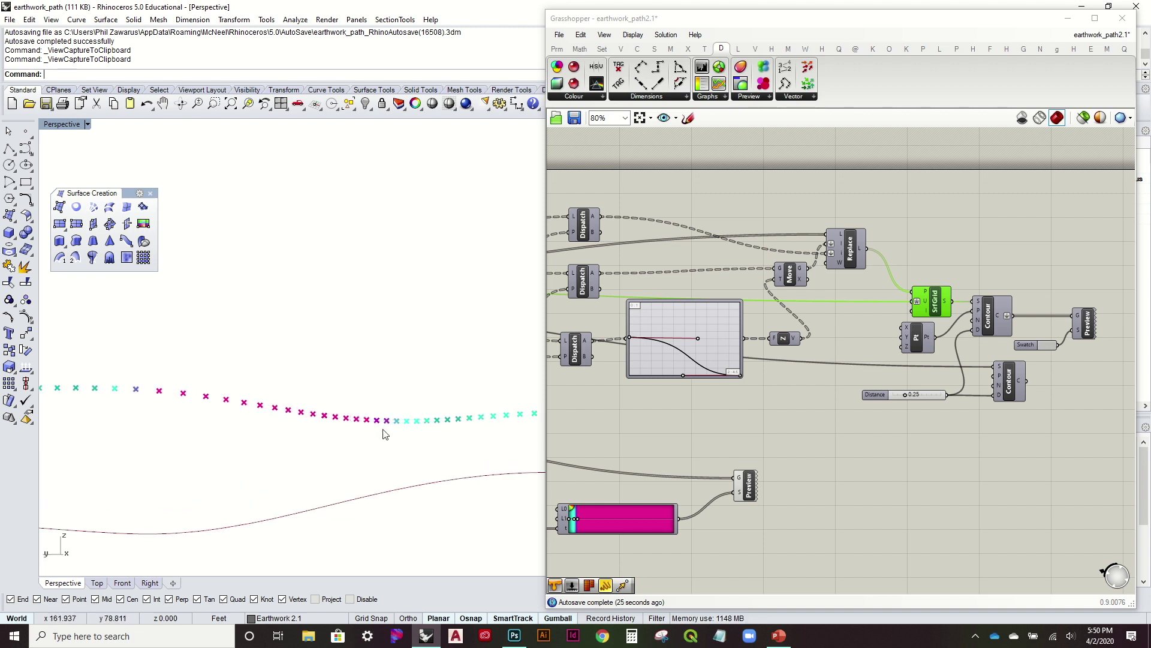
right_click_drag(377, 425, 371, 420)
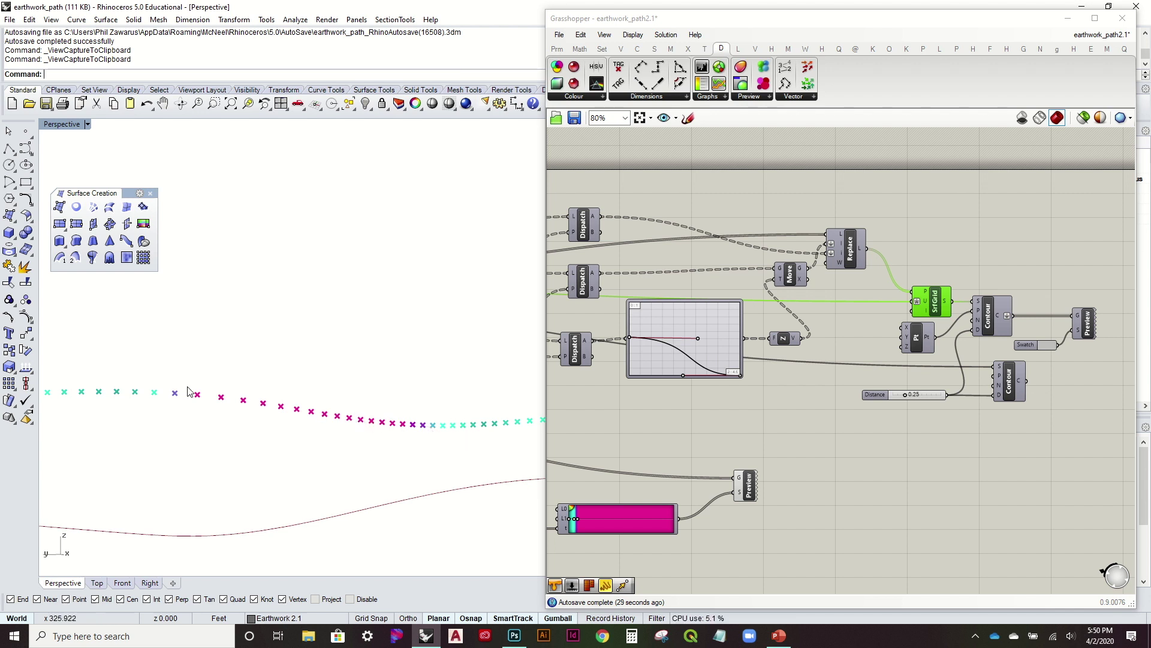
right_click_drag(180, 387, 226, 370)
right_click_drag(395, 307, 299, 400)
right_click_drag(434, 319, 400, 248)
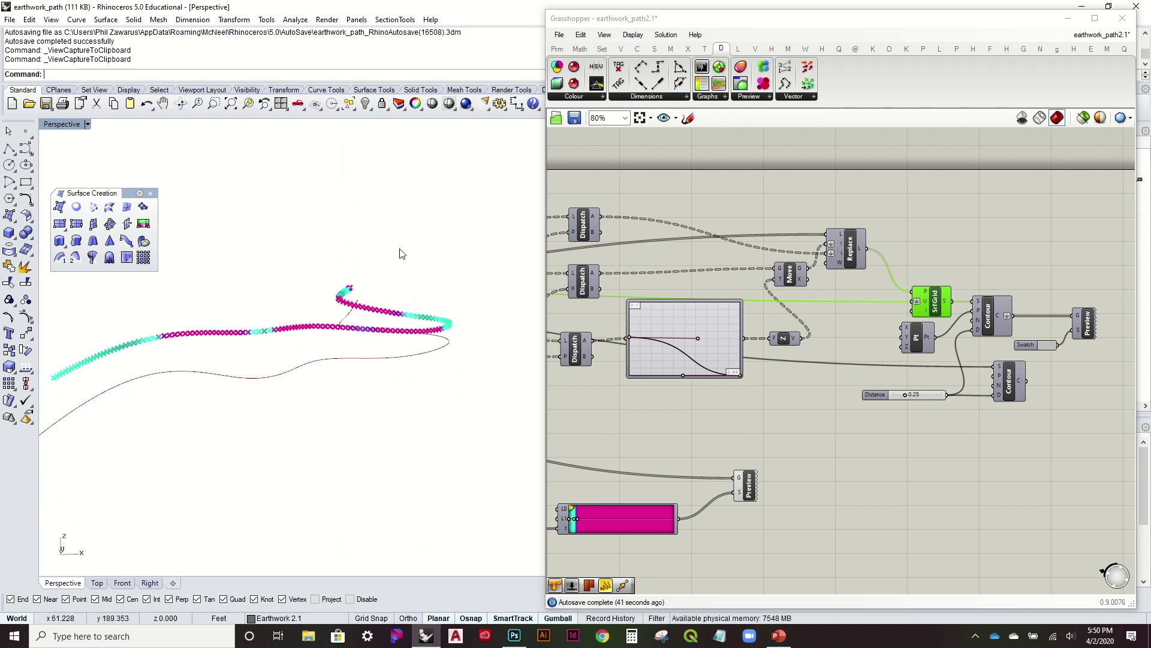
Review the slope calculation components on the canvas against the coloured path points in the viewport
left_click(848, 418)
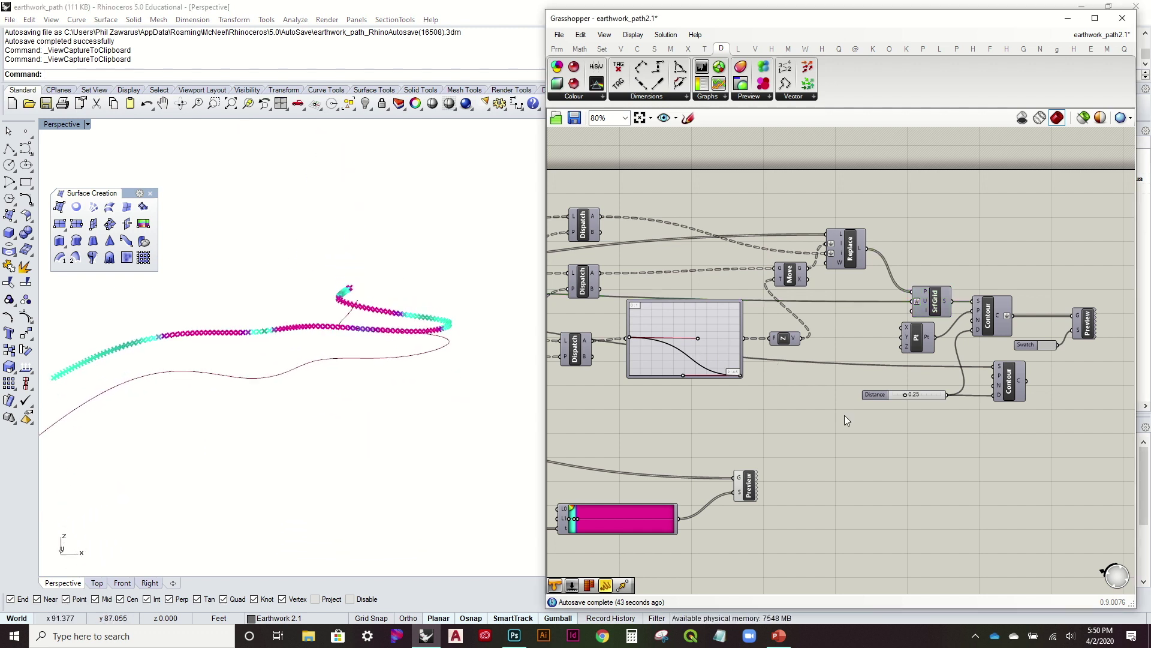
right_click_drag(327, 291, 368, 398)
right_click_drag(853, 464, 981, 439)
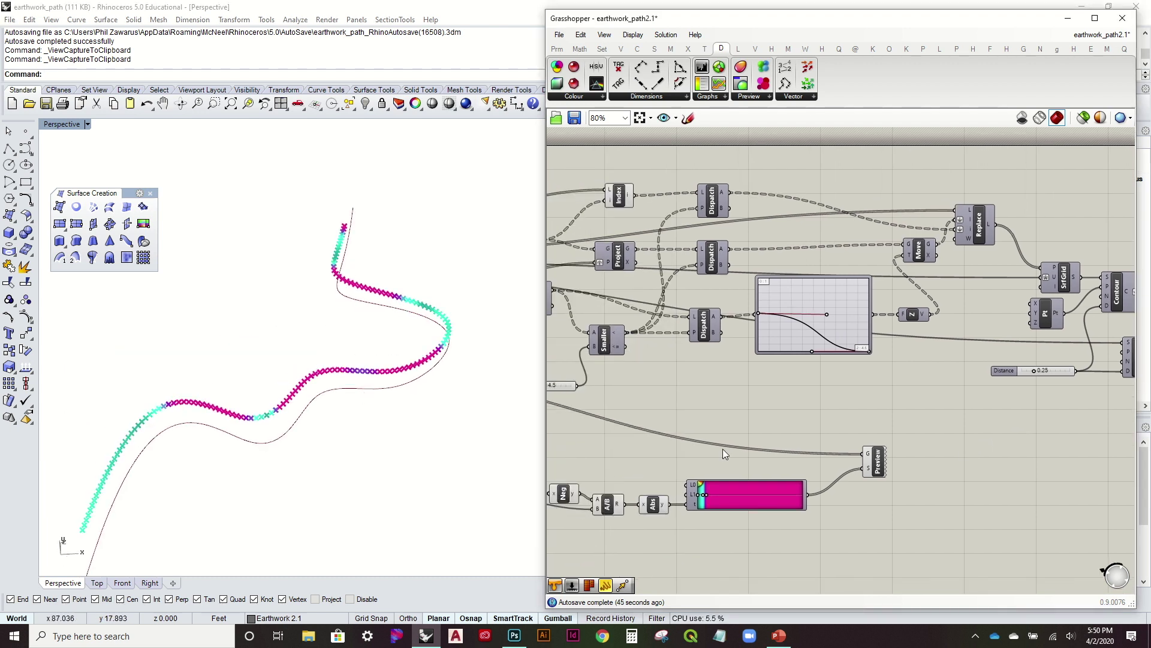
right_click_drag(722, 448, 818, 427)
right_click_drag(729, 417, 804, 407)
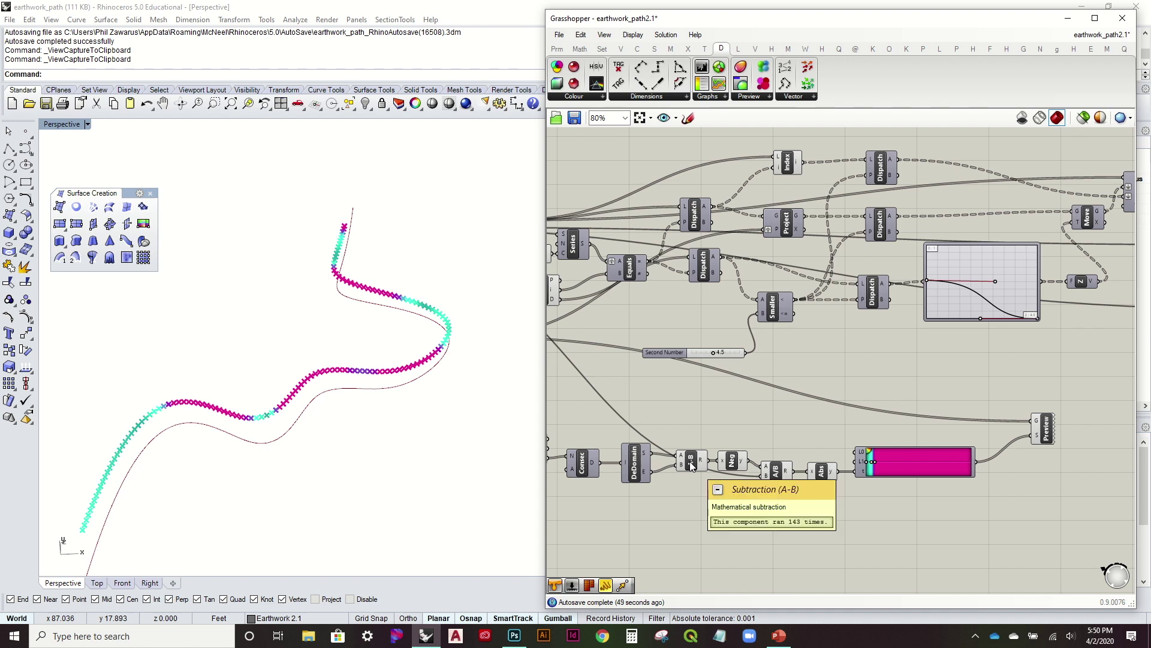
right_click_drag(434, 401, 452, 369)
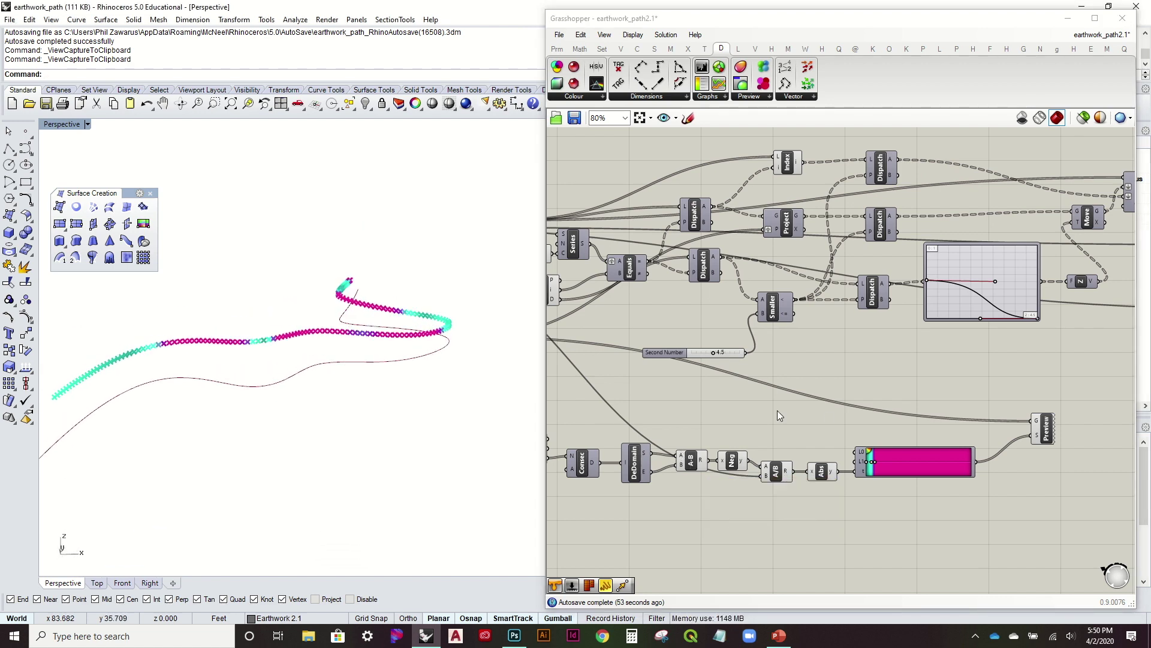
scroll(827, 408, "down", 3)
scroll(716, 362, "up", 4)
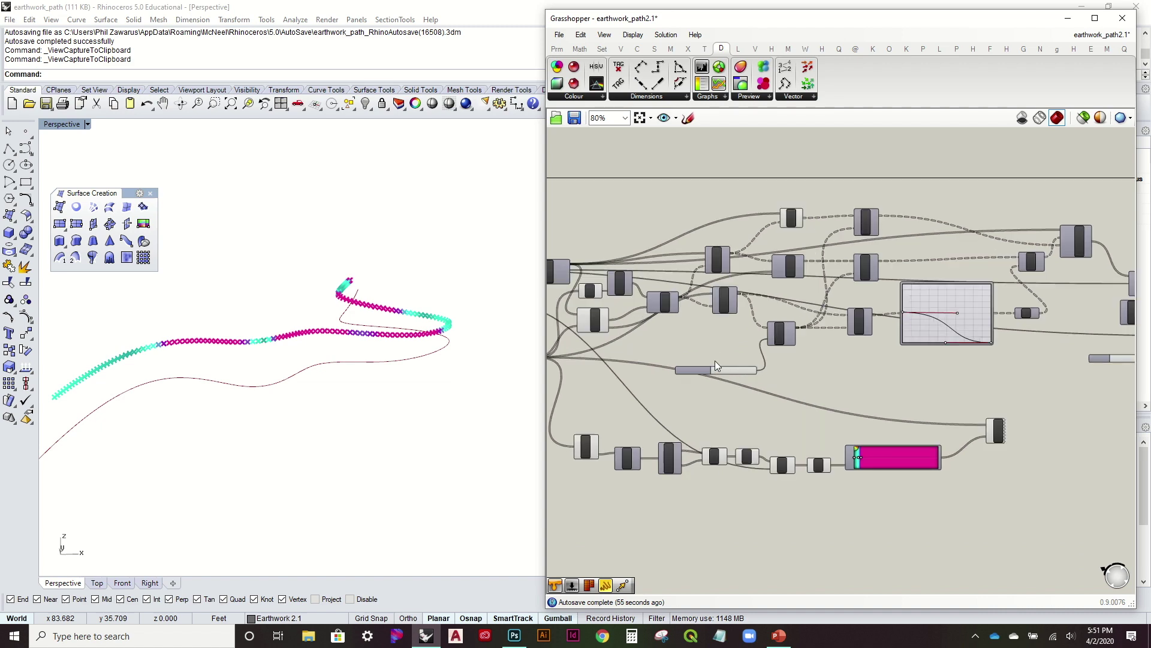
Turn on the preview of the Contour component fed by SrfGrid and view the contours together with the coloured path points
right_click_drag(868, 386, 693, 421)
right_click_drag(803, 416, 531, 446)
right_click_drag(836, 391, 673, 389)
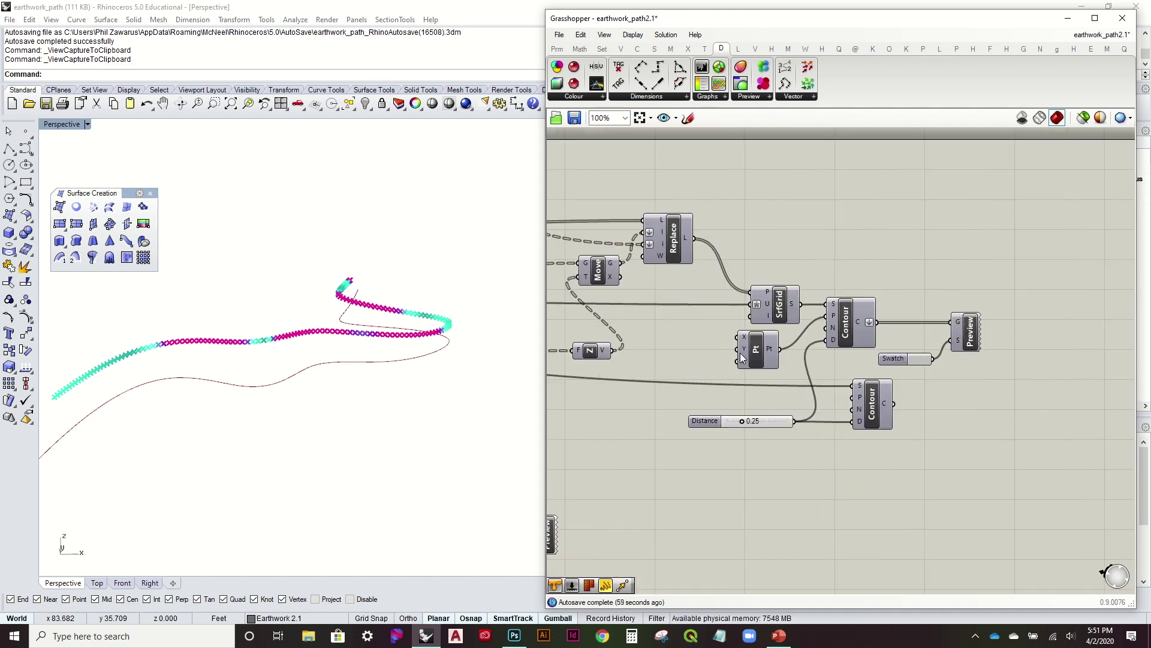
left_click(858, 329)
right_click(857, 328)
left_click(881, 347)
right_click_drag(275, 347, 329, 334)
Turn on the preview of the second Contour component, below the SrfGrid one, to overlay the existing terrain contours on the graded contours
left_click(875, 400)
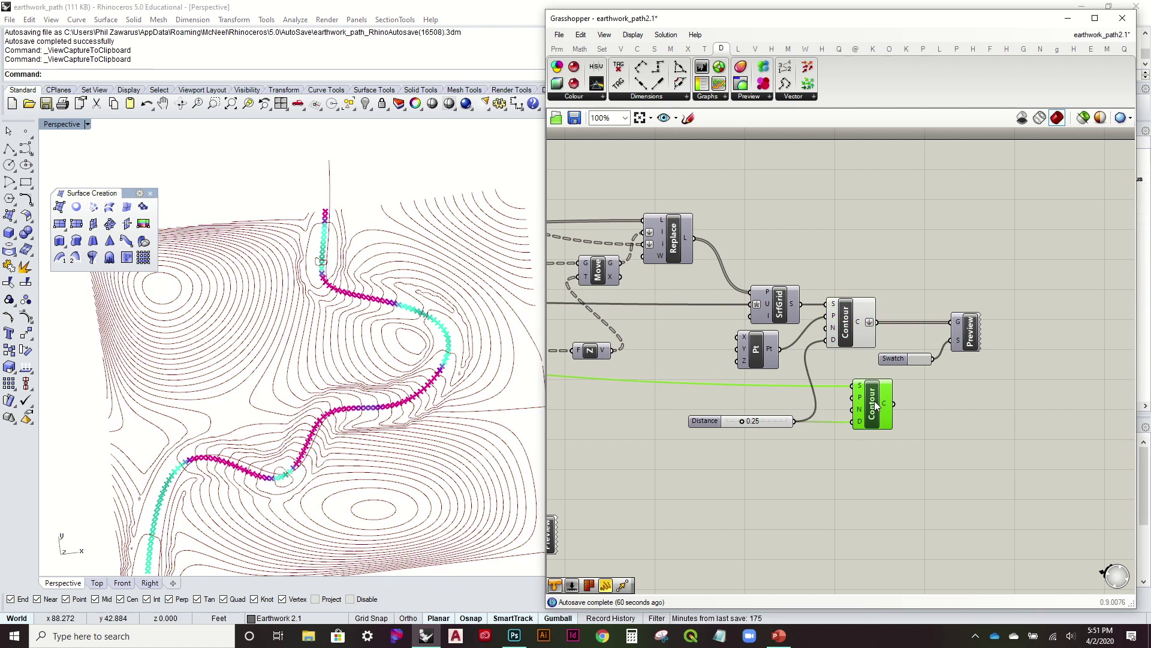
scroll(875, 401, "down", 5)
right_click_drag(660, 365, 693, 363)
scroll(589, 347, "up", 3)
right_click_drag(845, 333, 557, 295)
right_click_drag(1074, 394, 870, 402)
scroll(870, 402, "up", 3)
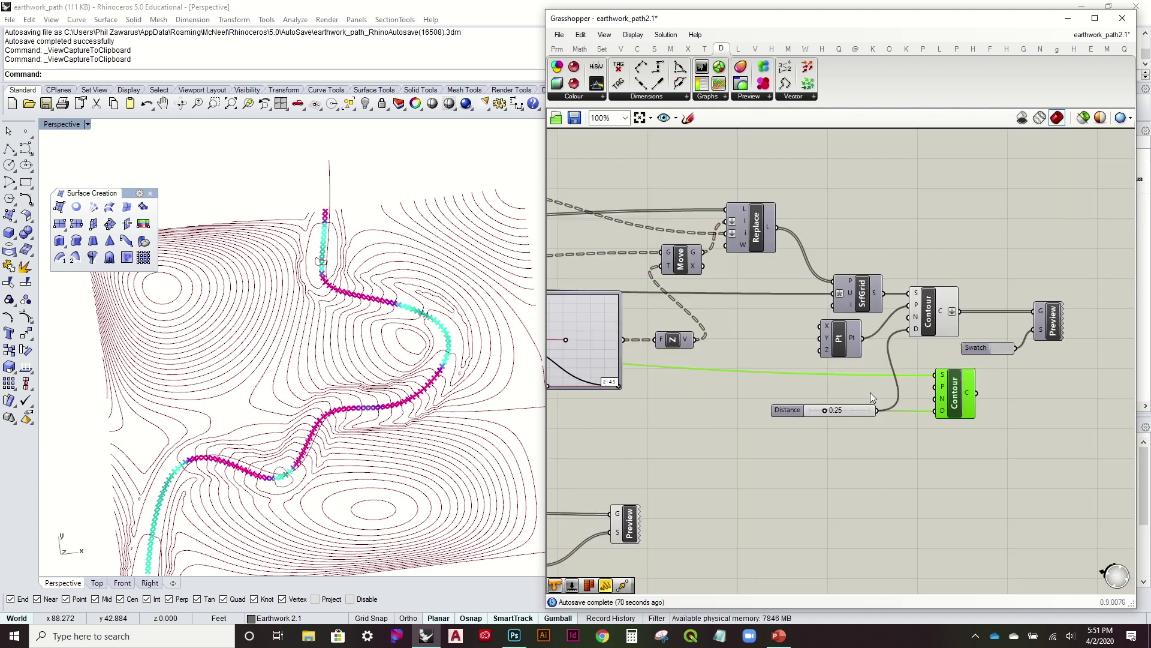
right_click(973, 401)
left_click(1021, 423)
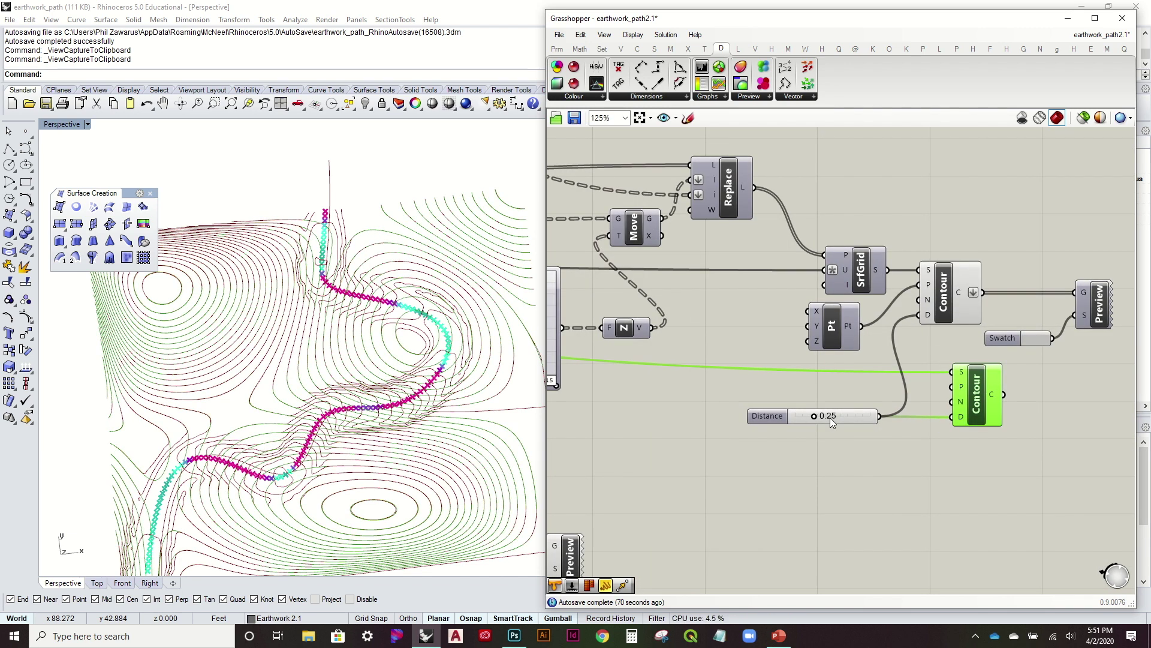
left_click(939, 361)
Examine the overlaid existing and graded contours around the upper bends of the path in the Perspective viewport
right_click_drag(531, 321, 424, 317)
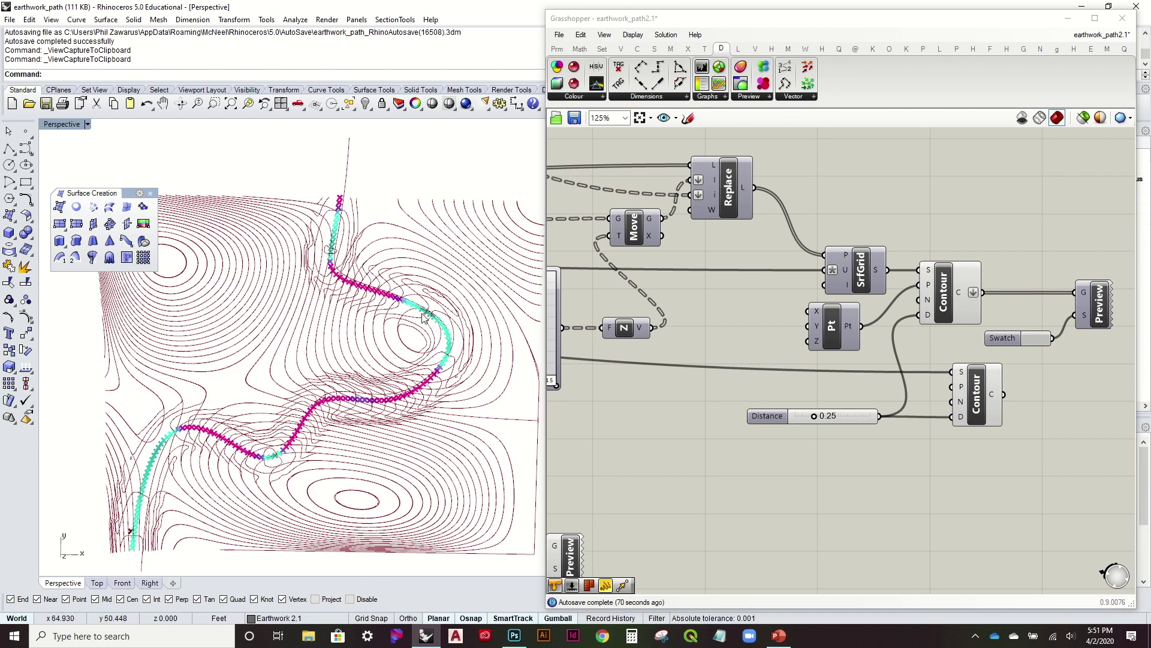
scroll(423, 318, "up", 3)
scroll(378, 262, "down", 2)
scroll(383, 263, "up", 2)
right_click_drag(348, 264, 402, 278)
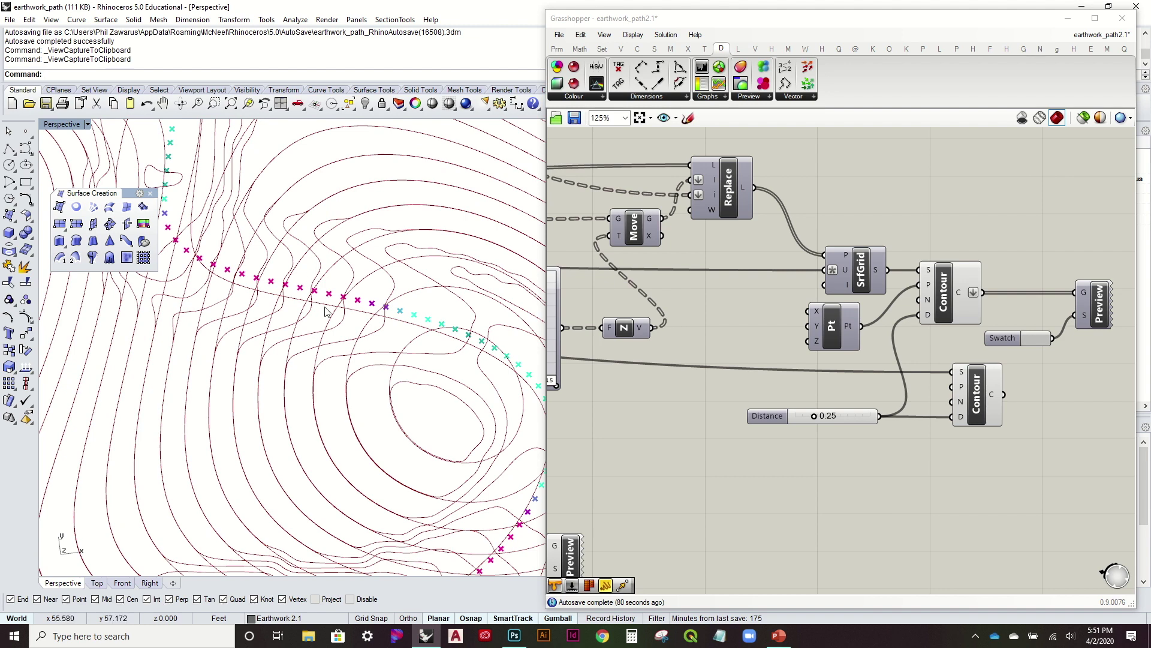
right_click_drag(354, 336, 356, 316)
scroll(344, 224, "up", 8)
scroll(366, 202, "down", 4)
mouse_move(393, 342)
right_mouse_down()
mouse_move(309, 260)
mouse_move(368, 343)
right_mouse_up()
scroll(365, 338, "down", 8)
right_click_drag(338, 295, 372, 311)
scroll(333, 348, "up", 7)
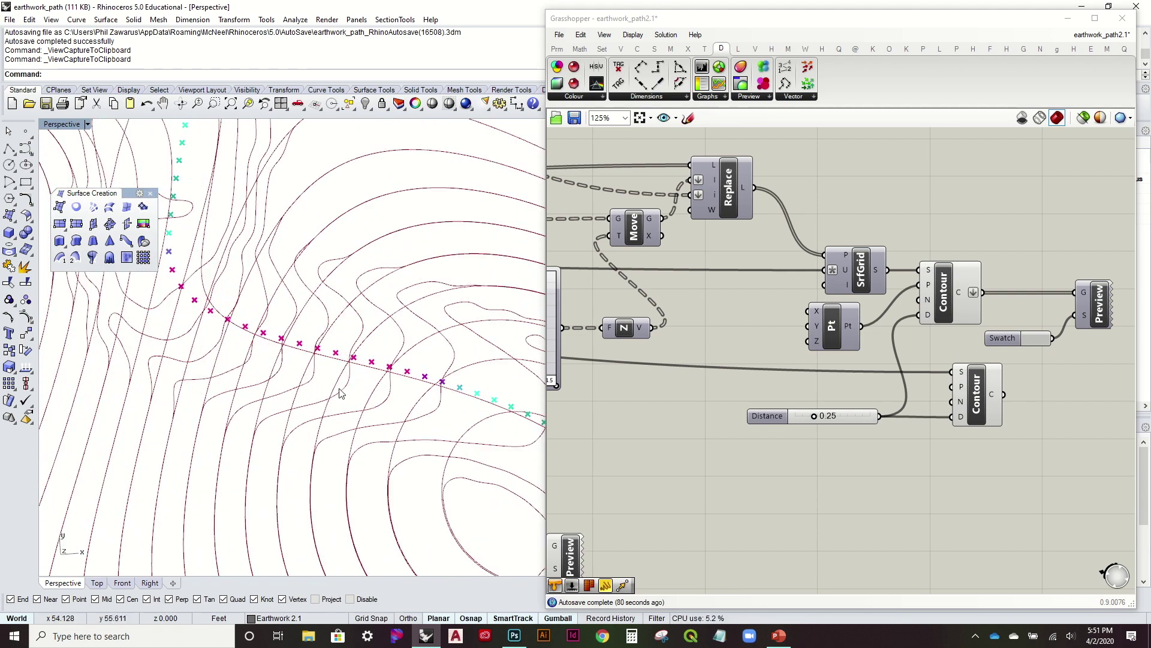
right_click_drag(395, 358, 444, 310)
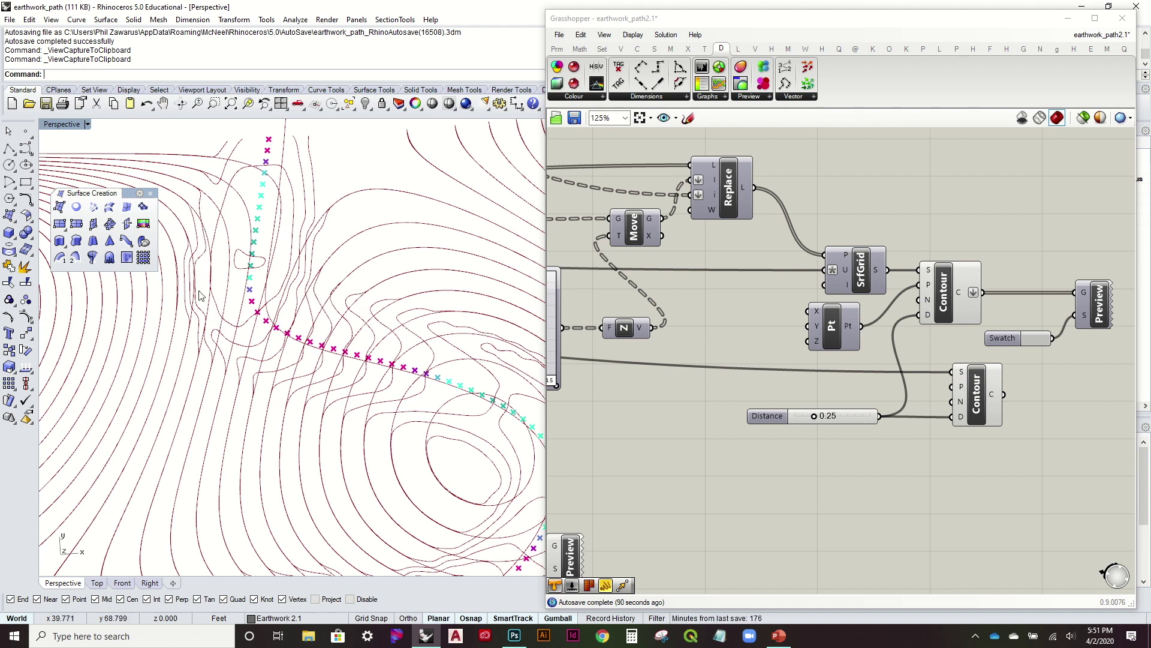
scroll(303, 321, "down", 6)
right_click_drag(361, 388, 353, 388)
Review the graph mapper curve on the canvas against the graded contours along the middle of the path, close up, at a low angle and from above
right_click_drag(693, 341, 859, 297)
right_click_drag(670, 269, 743, 268)
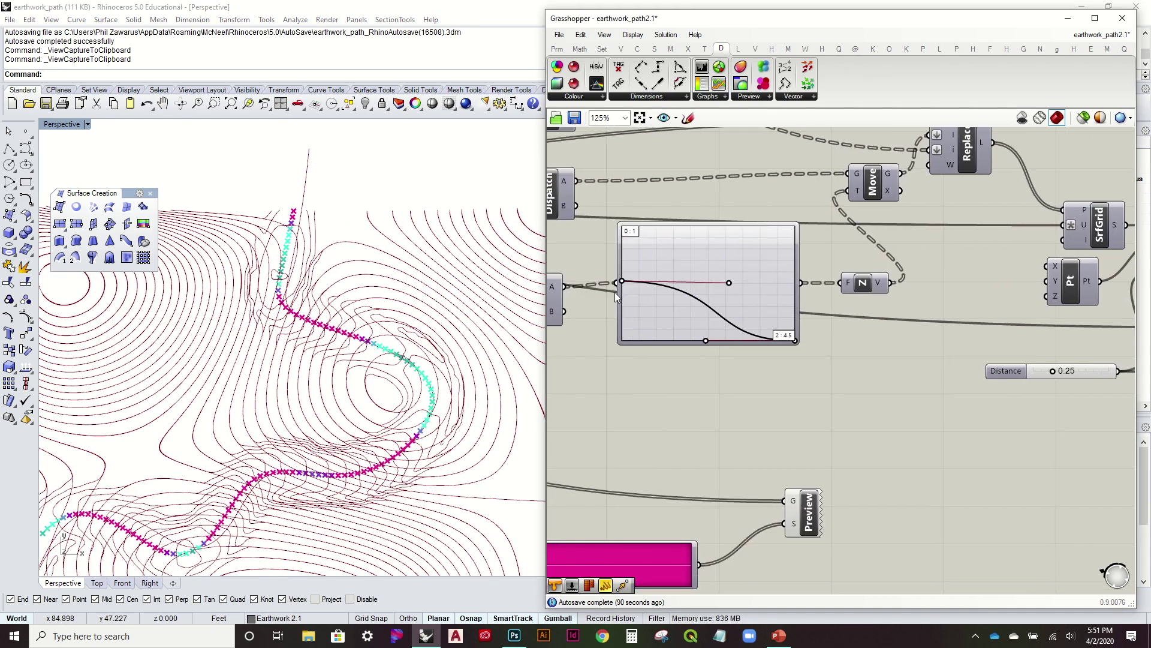
scroll(327, 427, "up", 6)
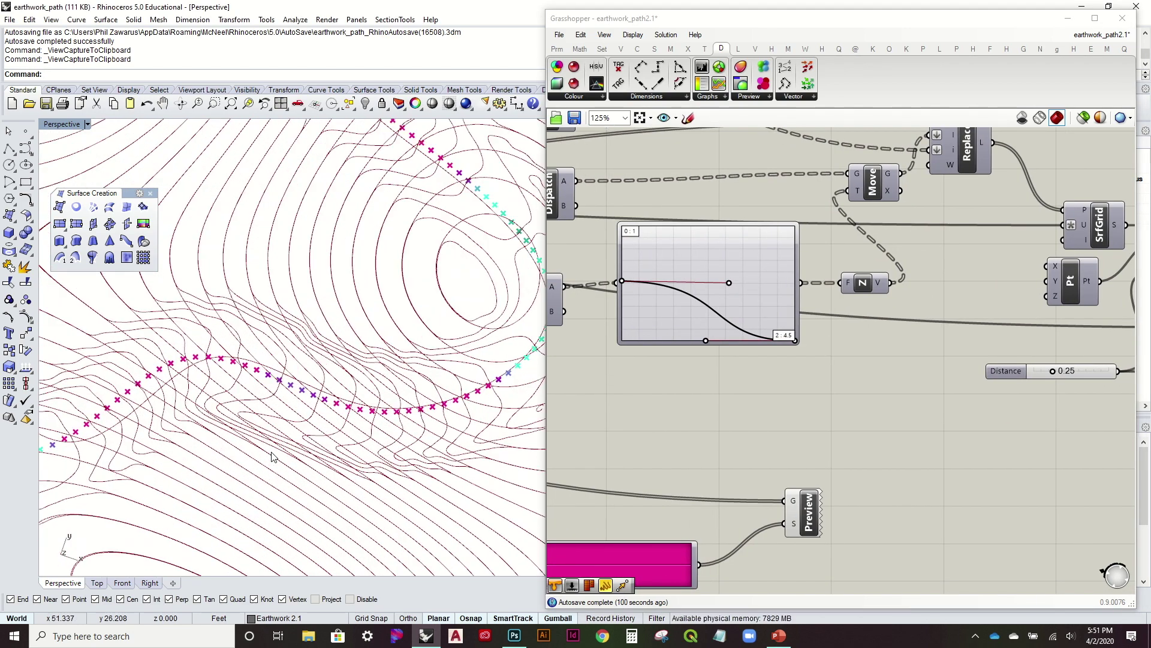
right_click_drag(328, 426, 423, 444)
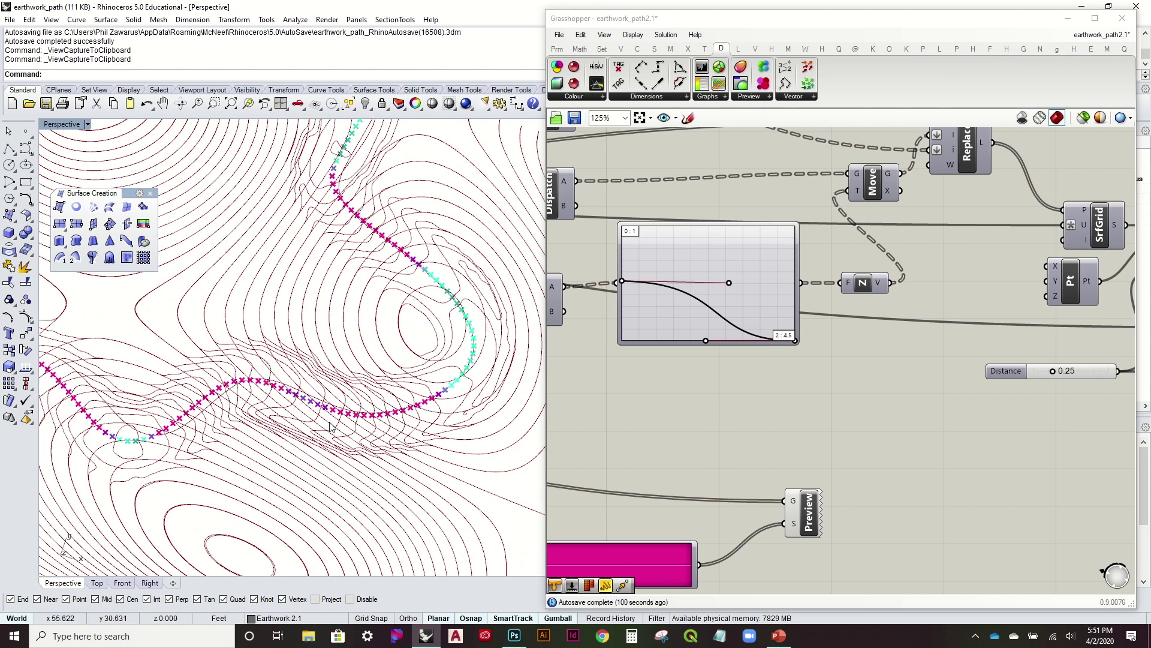
right_click_drag(285, 426, 243, 240)
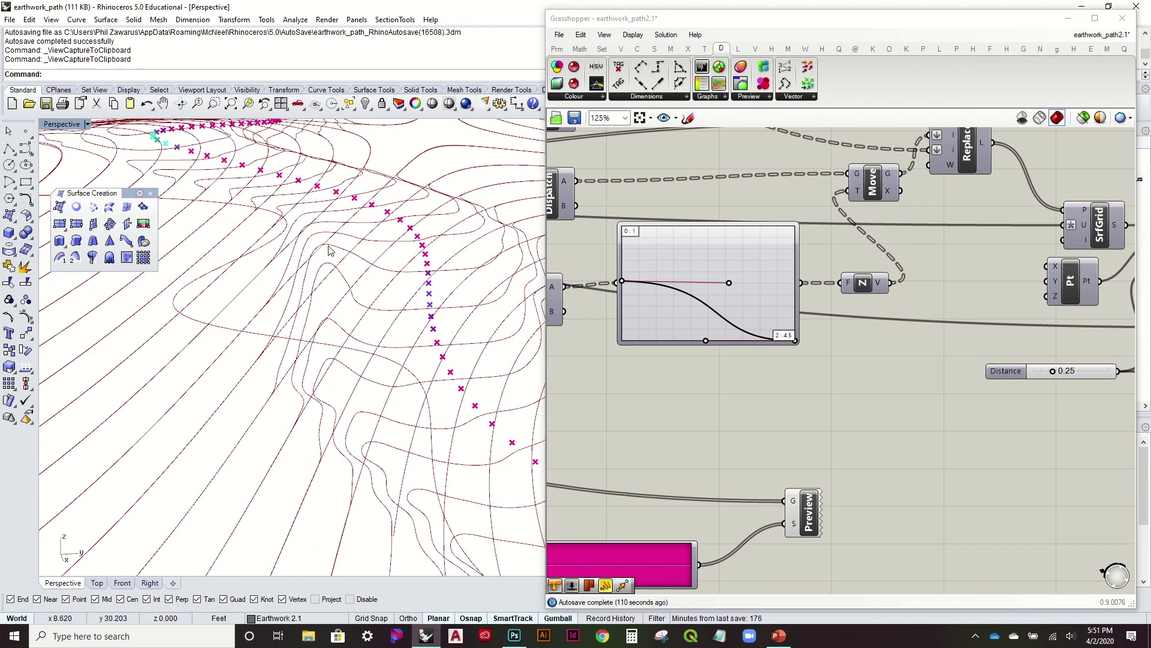
right_click_drag(312, 283, 419, 384)
scroll(308, 260, "down", 4)
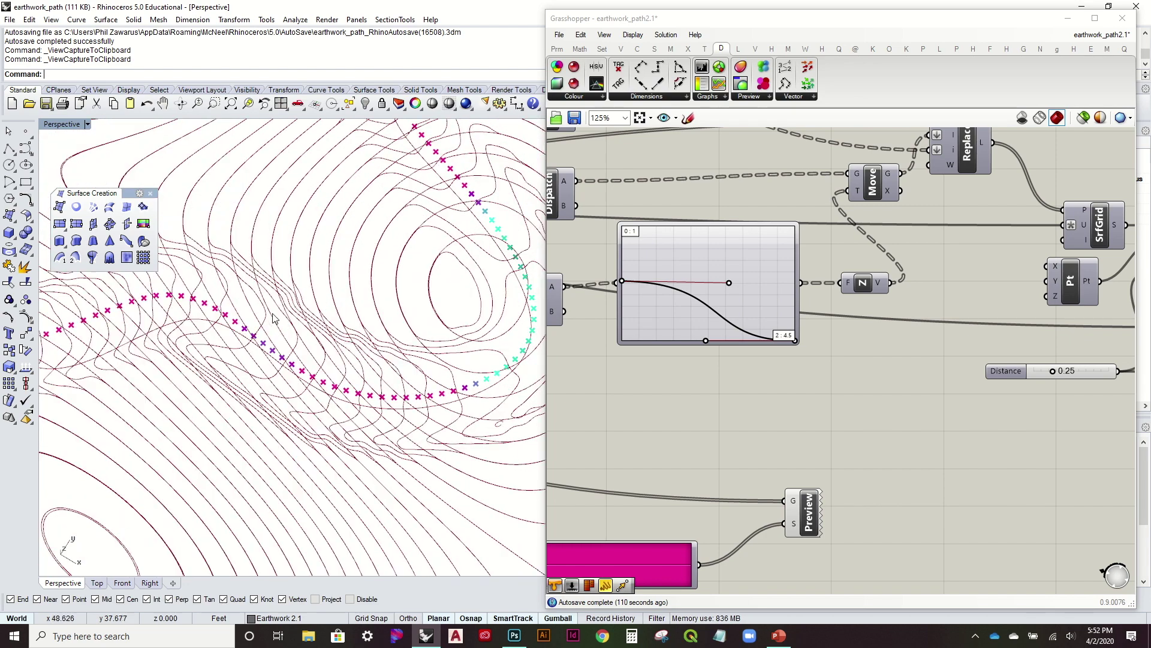
right_click_drag(368, 348, 366, 343)
right_click_drag(286, 376, 414, 386)
scroll(422, 406, "up", 5)
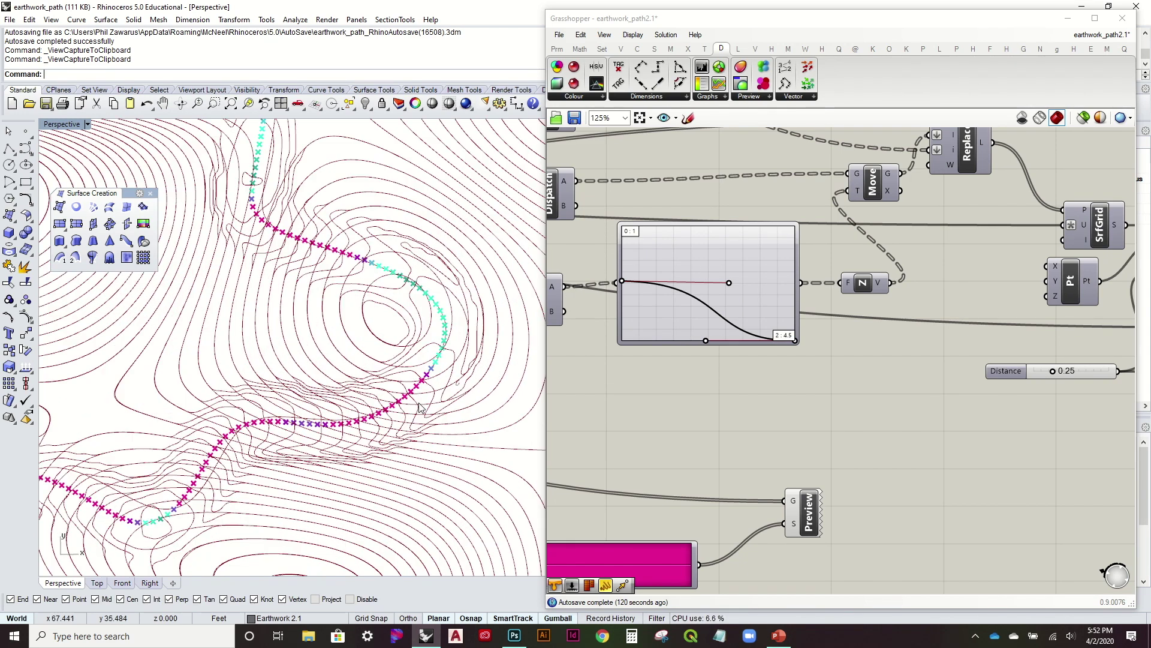
scroll(371, 351, "down", 13)
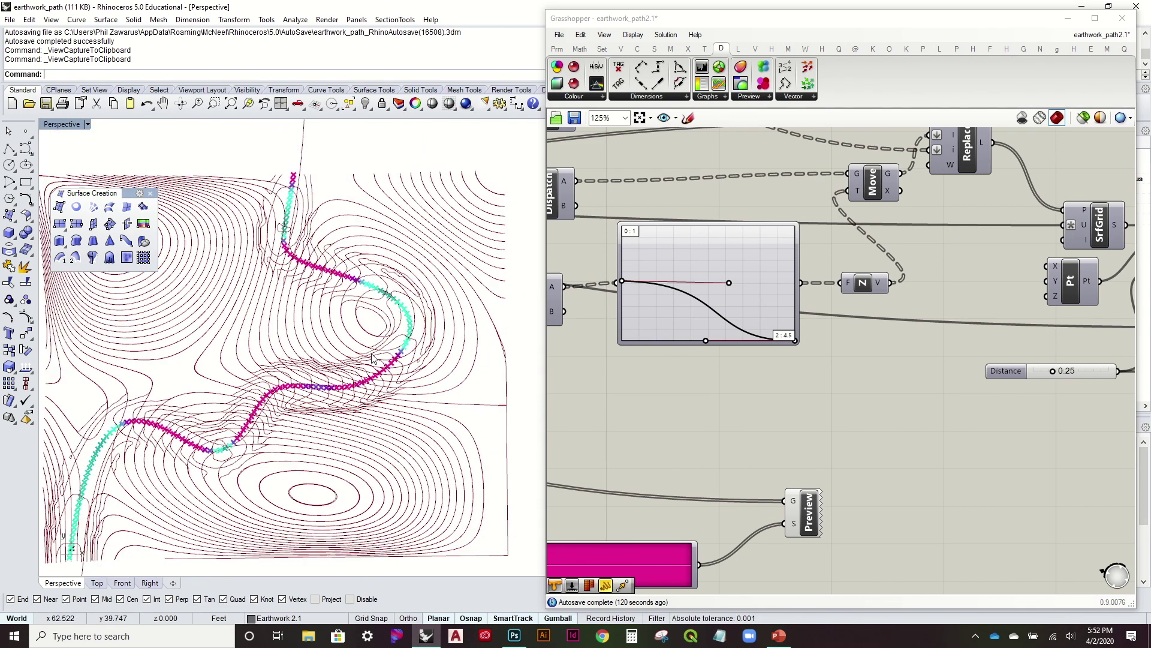
scroll(370, 365, "up", 4)
scroll(370, 369, "up", 3)
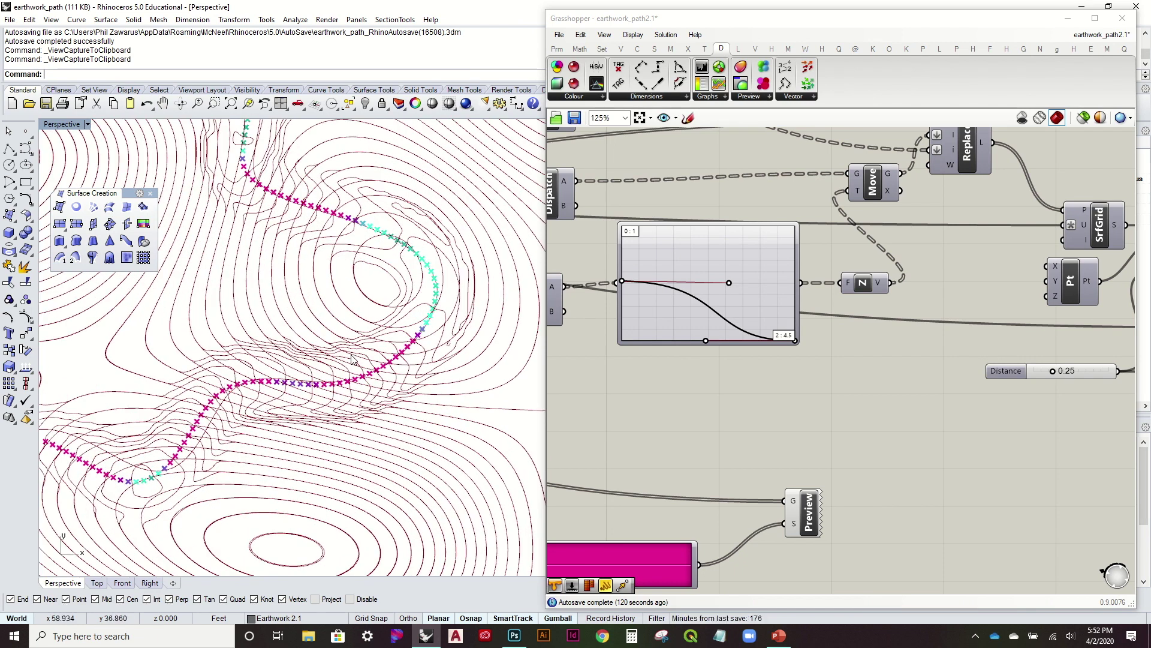
scroll(352, 359, "down", 2)
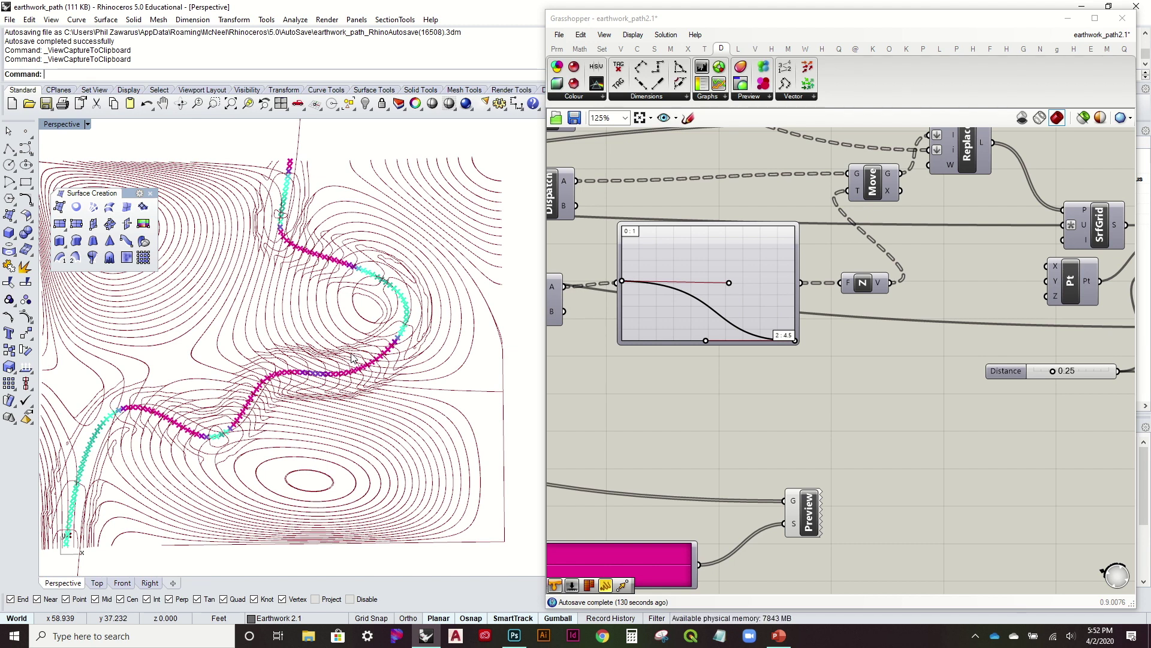
scroll(352, 358, "down", 2)
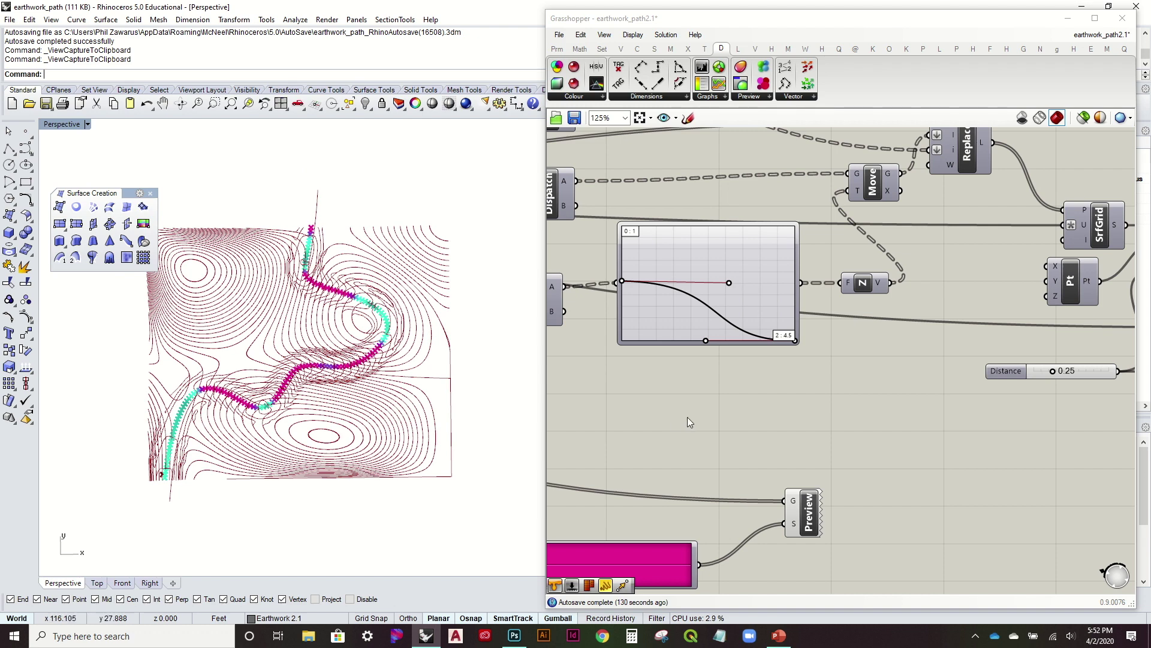
mouse_move(588, 4)
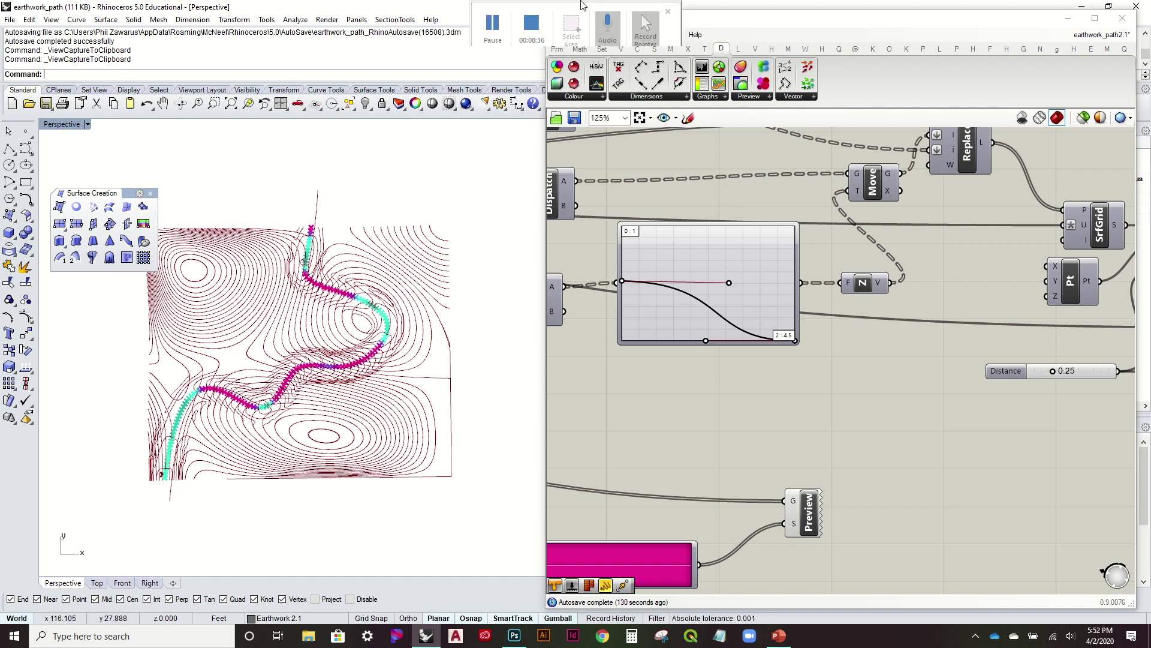